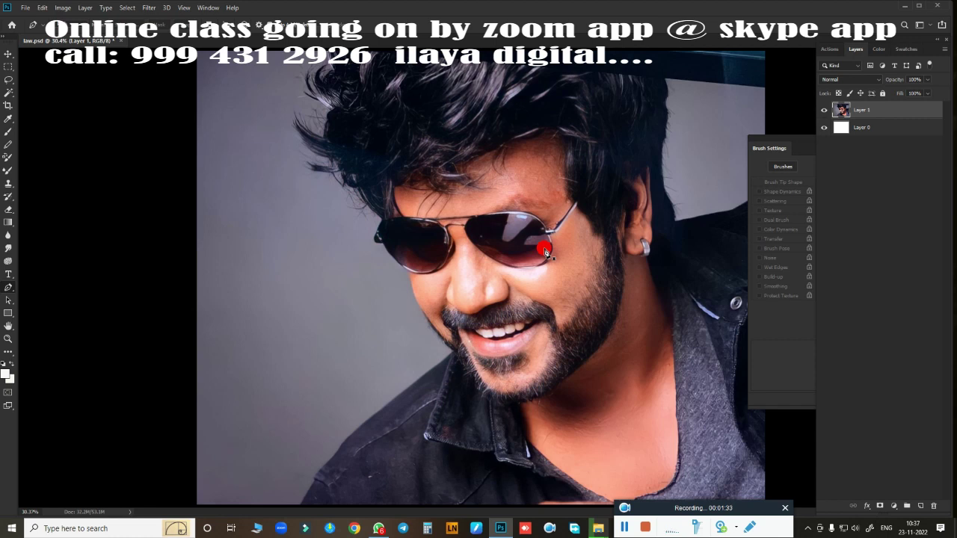
Open karthik.psd from the class folder and fit its full canvas in view
left_click(24, 8)
left_click(37, 34)
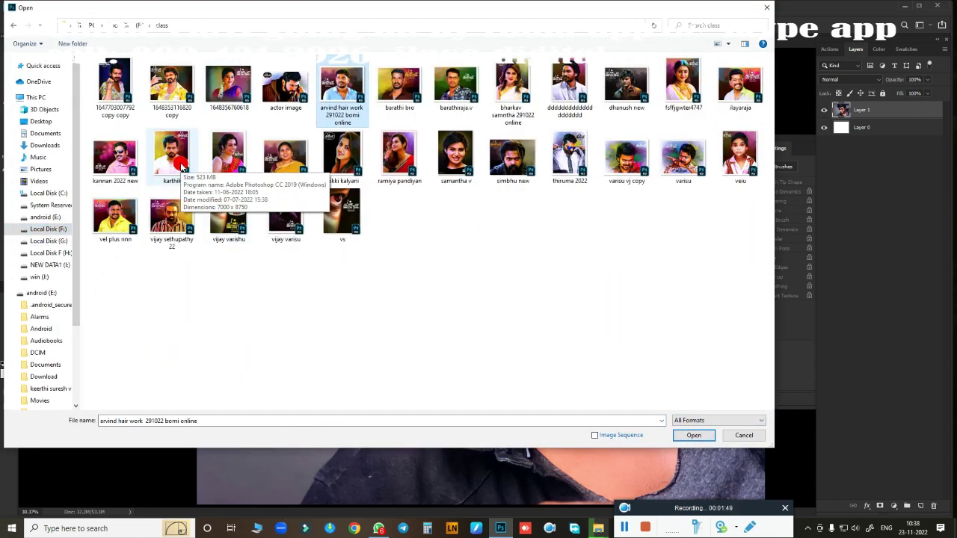
left_click(182, 169)
double_click(181, 168)
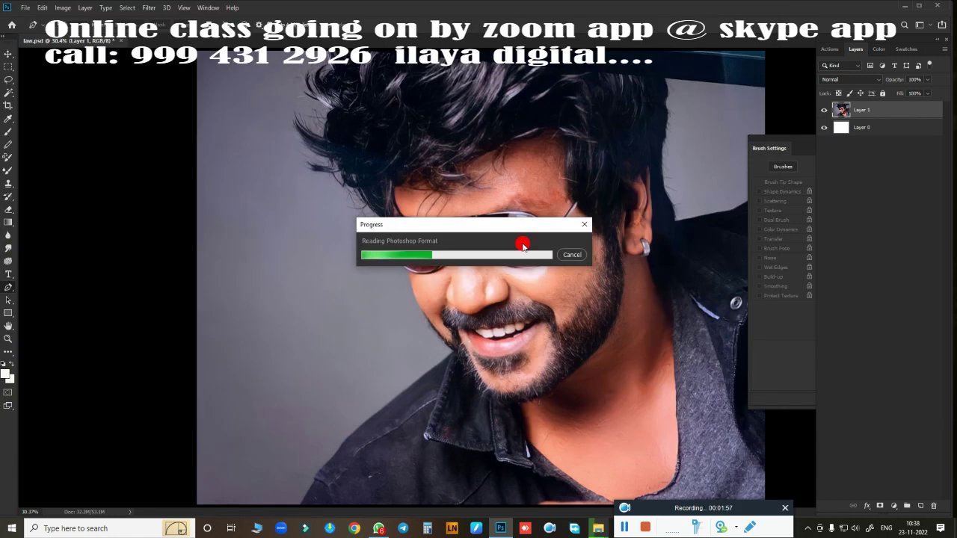
key("ctrl+0")
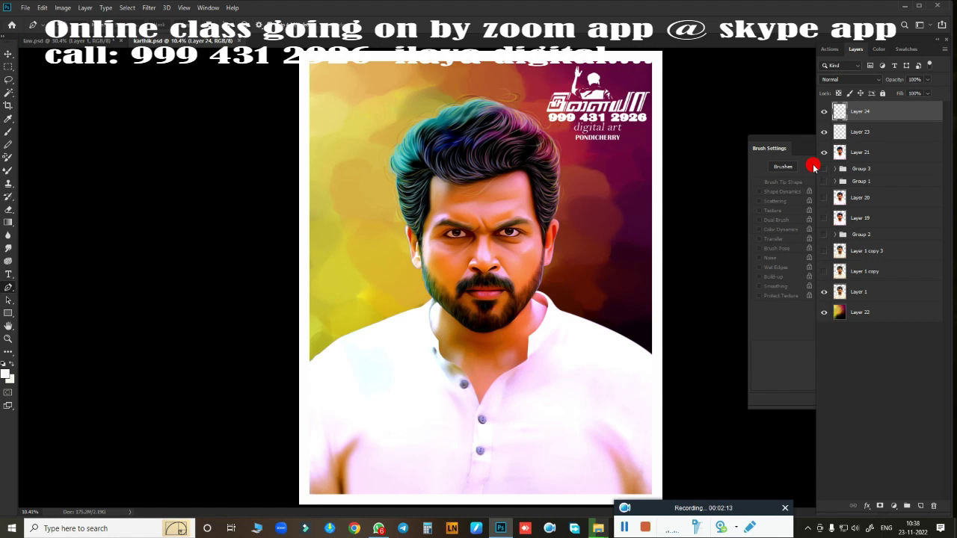
Toggle the painted layer off and on, and expand Groups 1, 2 and 3 in karthik.psd
left_click(824, 153)
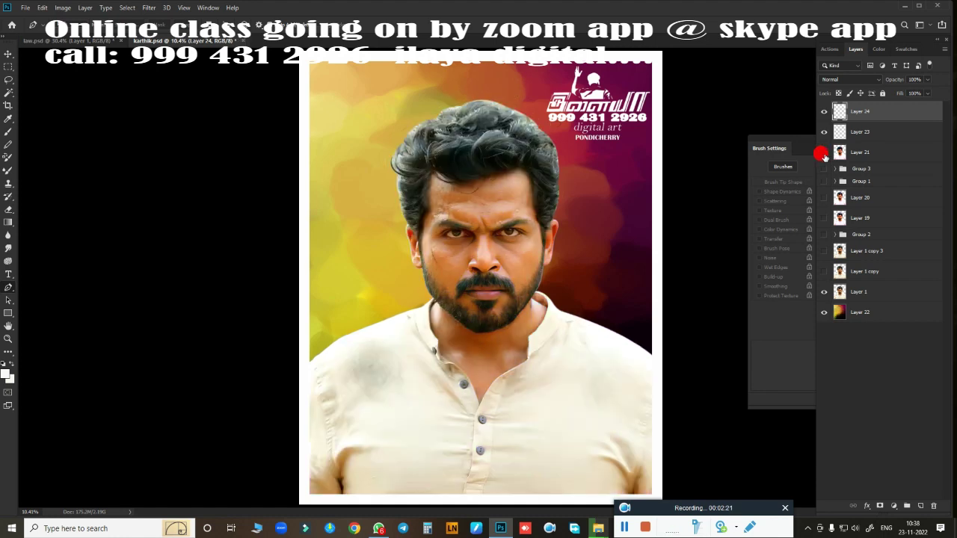
left_click(823, 153)
left_click(824, 234)
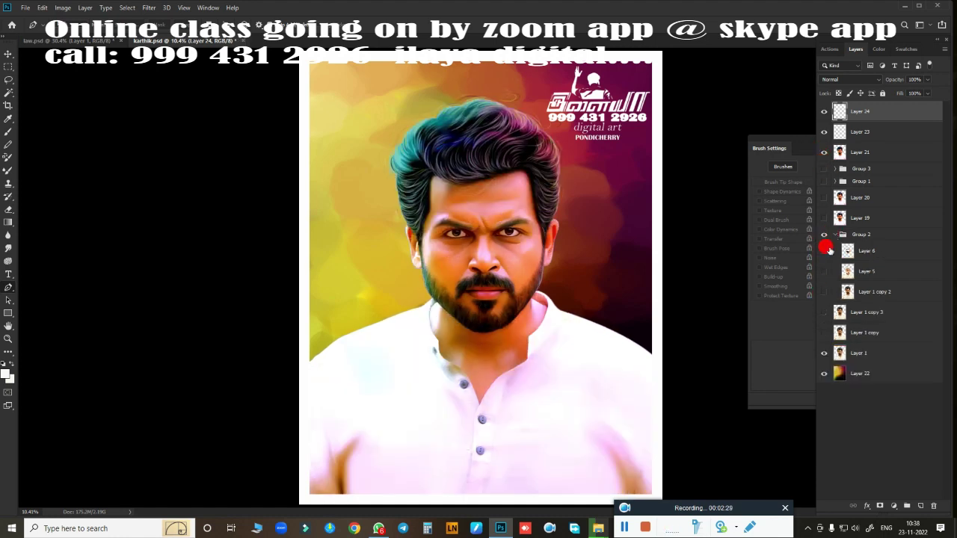
left_click(824, 181)
left_click(834, 169)
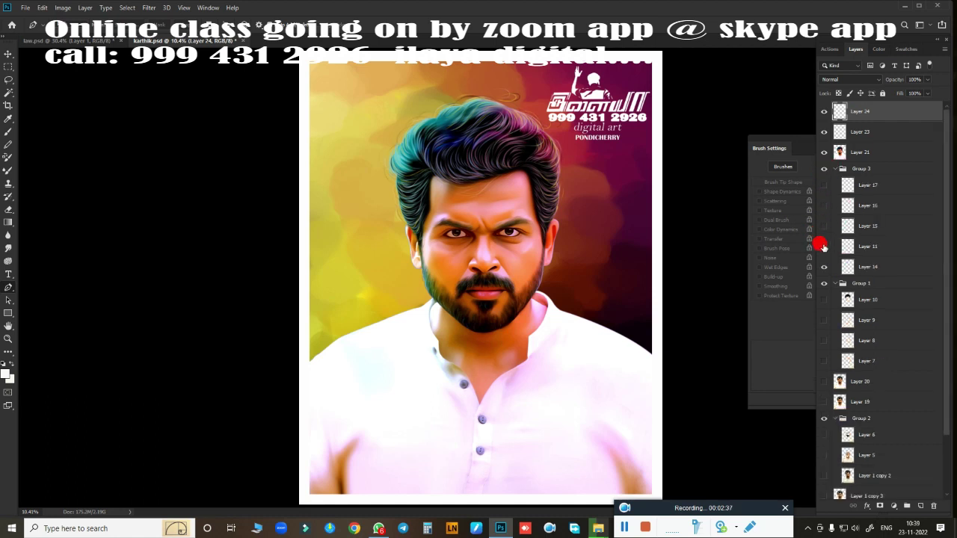
Hide the painting and turn on Layer 1 copy 2 and Layer 5 to compare with the original
scroll(916, 236, "down", 2)
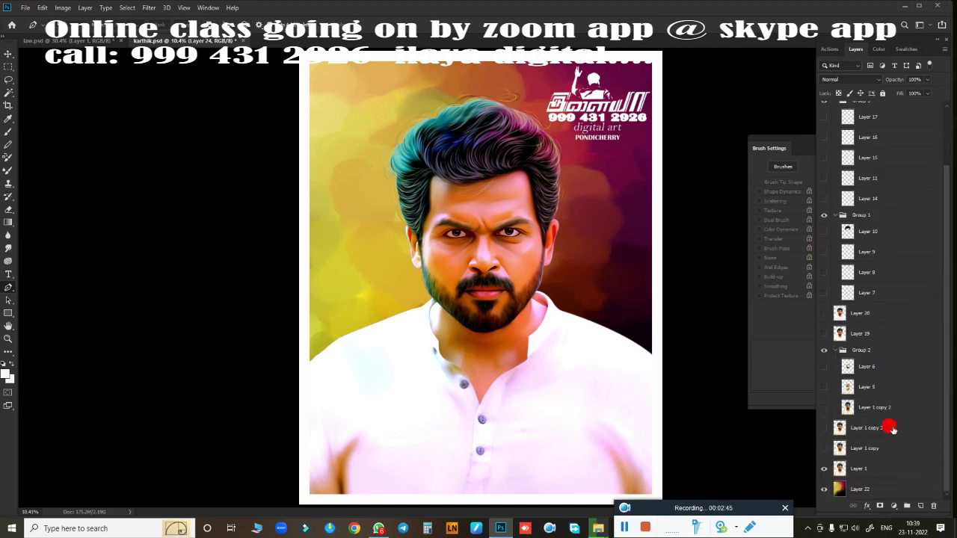
left_click(825, 177)
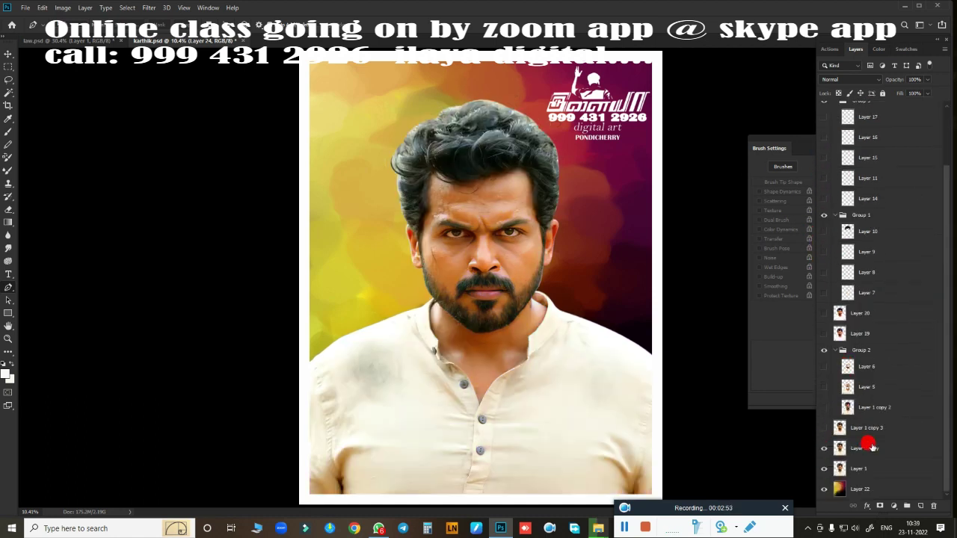
left_click(824, 407)
left_click(823, 387)
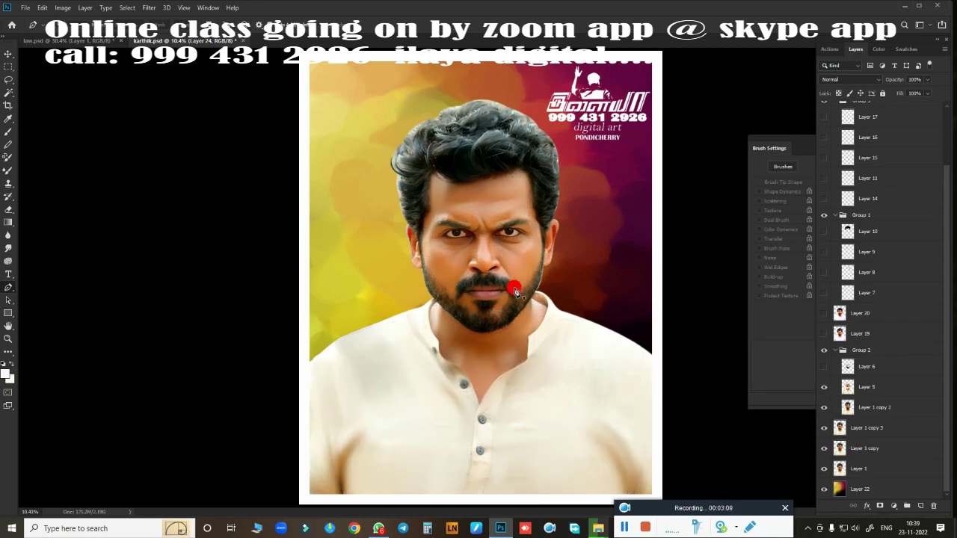
scroll(515, 292, "up", 3)
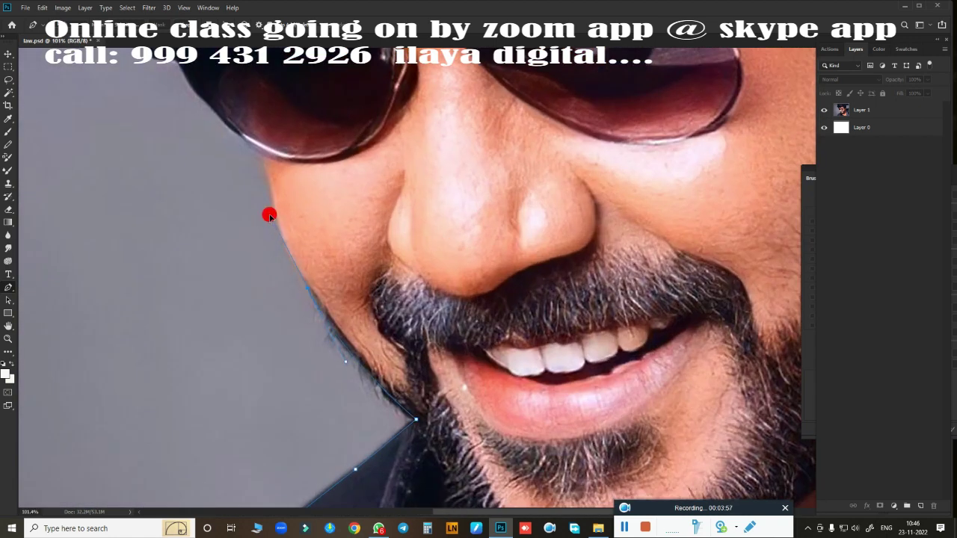
Extend the pen path up along the left edge of the man's face
left_click_drag(265, 170, 266, 110)
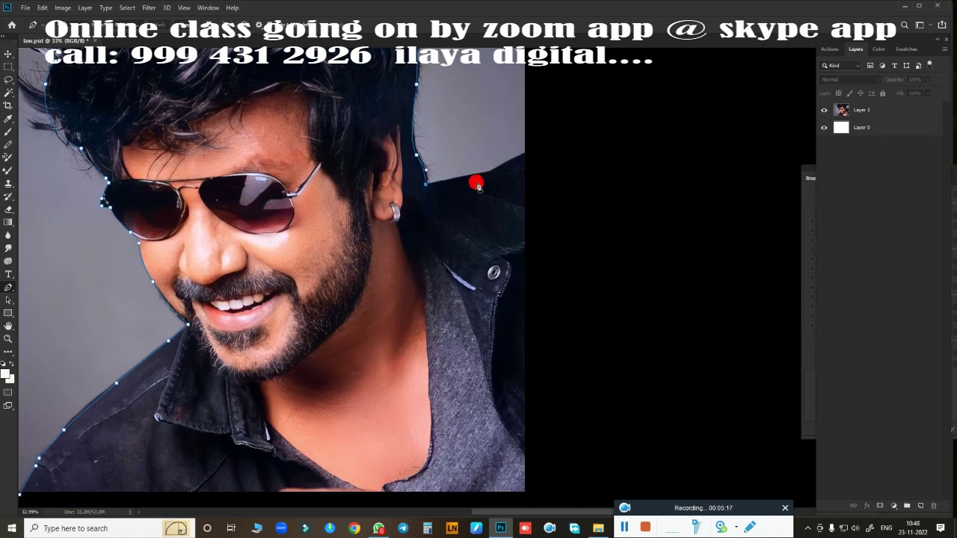
scroll(478, 185, "up", 2)
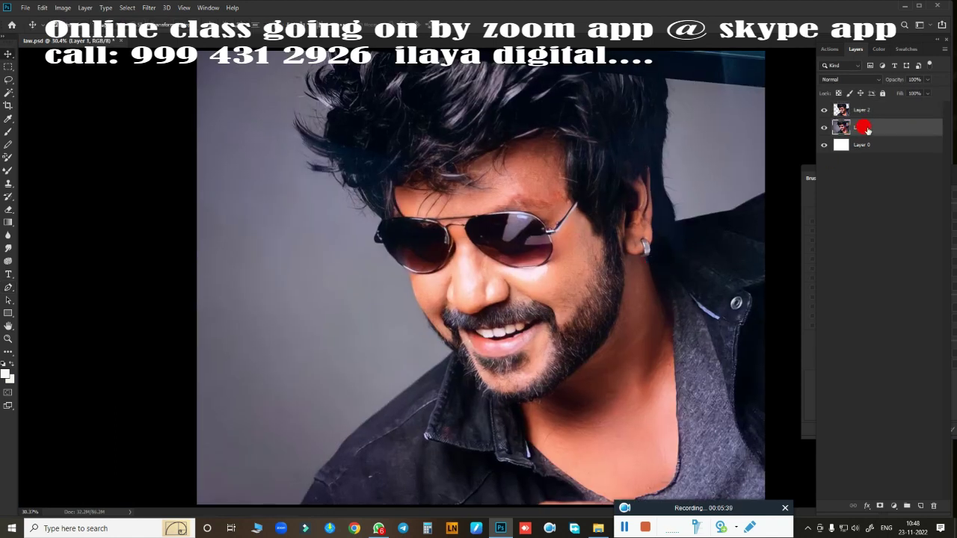
Move Layer 1 below Layer 0 and make the background layer plain grey
left_click_drag(857, 129, 844, 150)
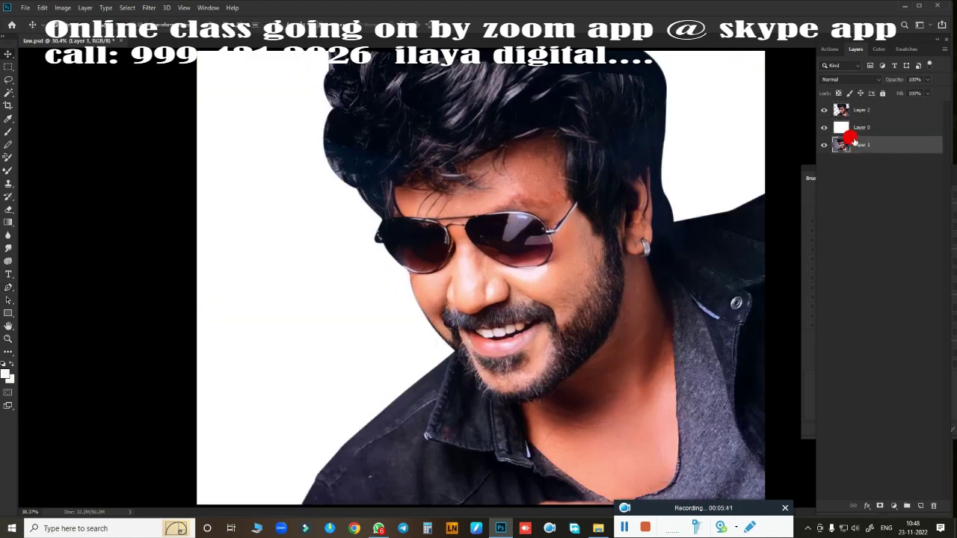
key("ctrl+minus")
key("ctrl+minus")
left_click(897, 125)
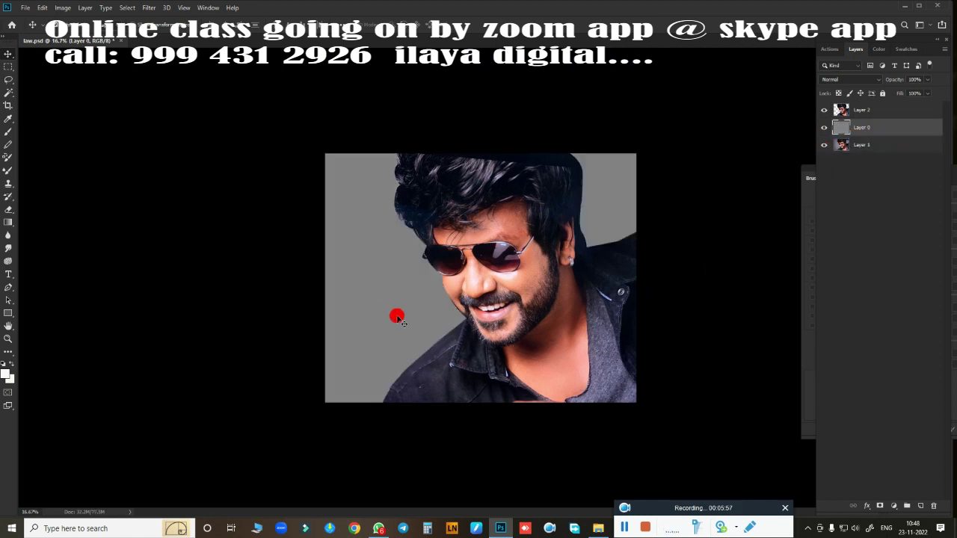
key("ctrl+plus")
key("ctrl+plus")
key("ctrl+minus")
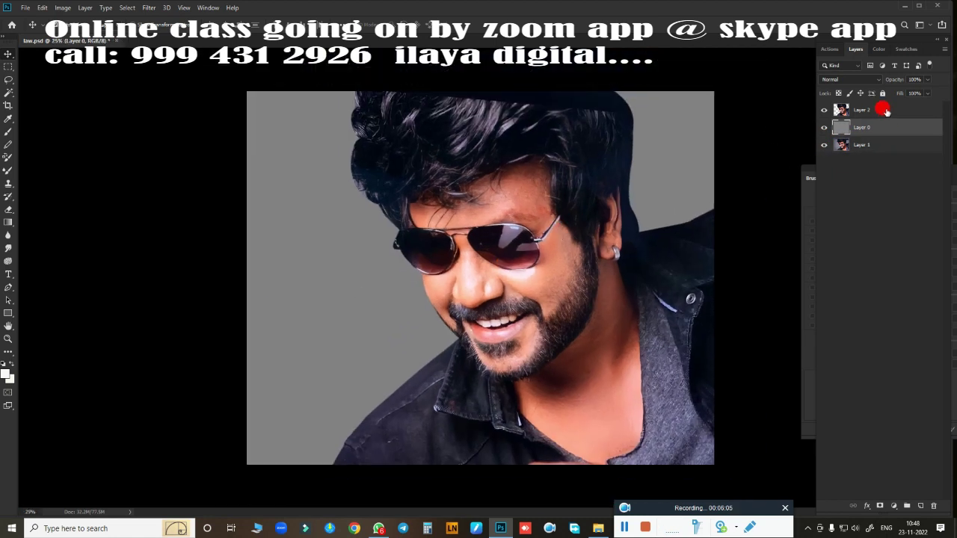
Duplicate the cut-out Layer 2 and open the Camera Raw Filter on the copy
left_click(879, 110)
key("ctrl+j")
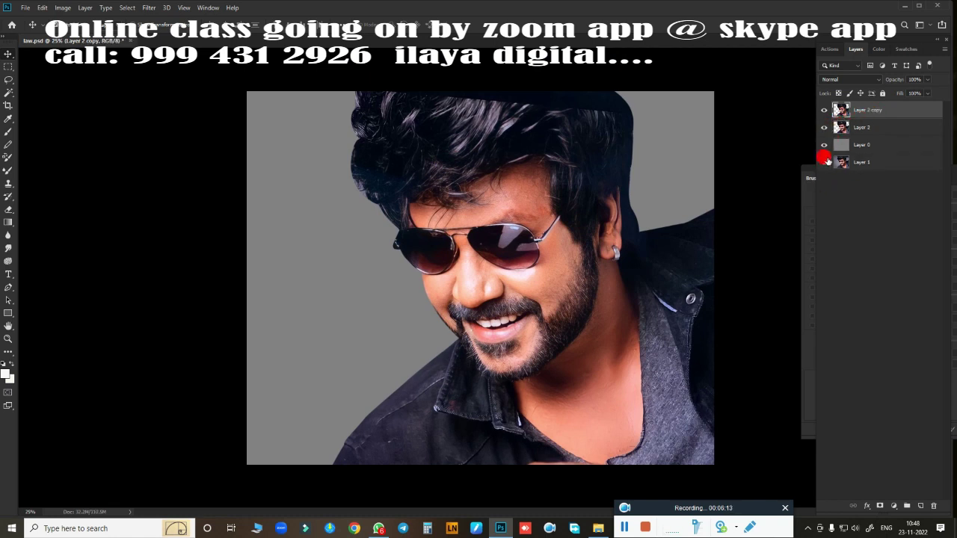
scroll(550, 270, "up", 3)
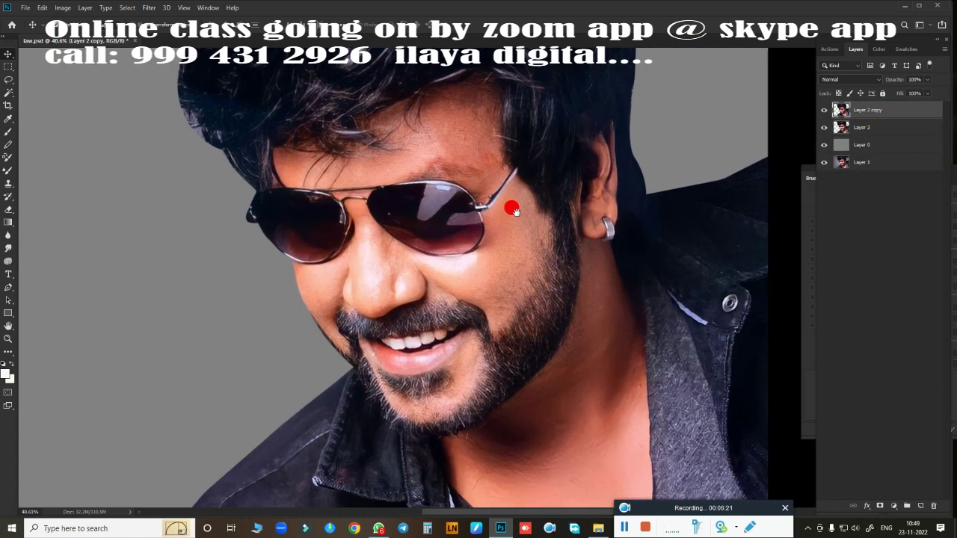
scroll(513, 208, "down", 2)
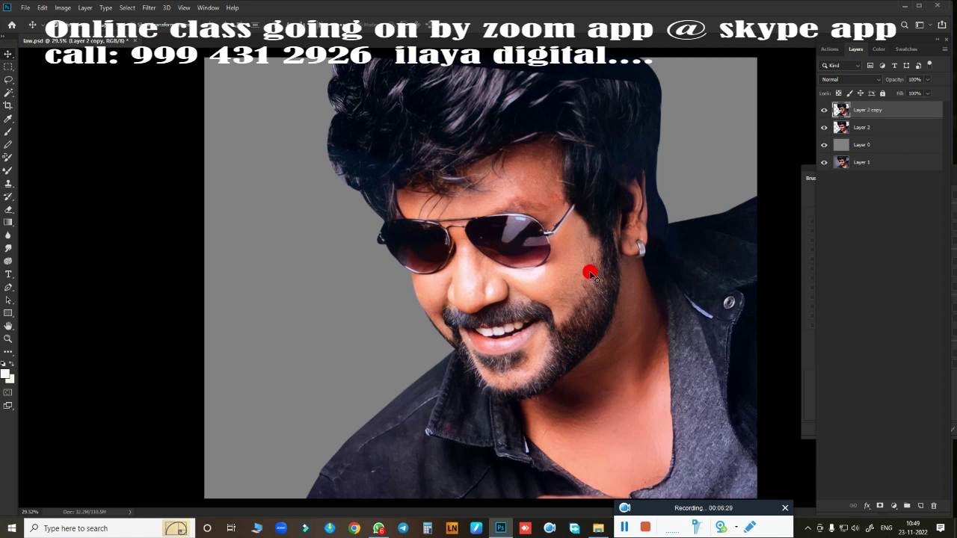
left_click(148, 8)
left_click(214, 70)
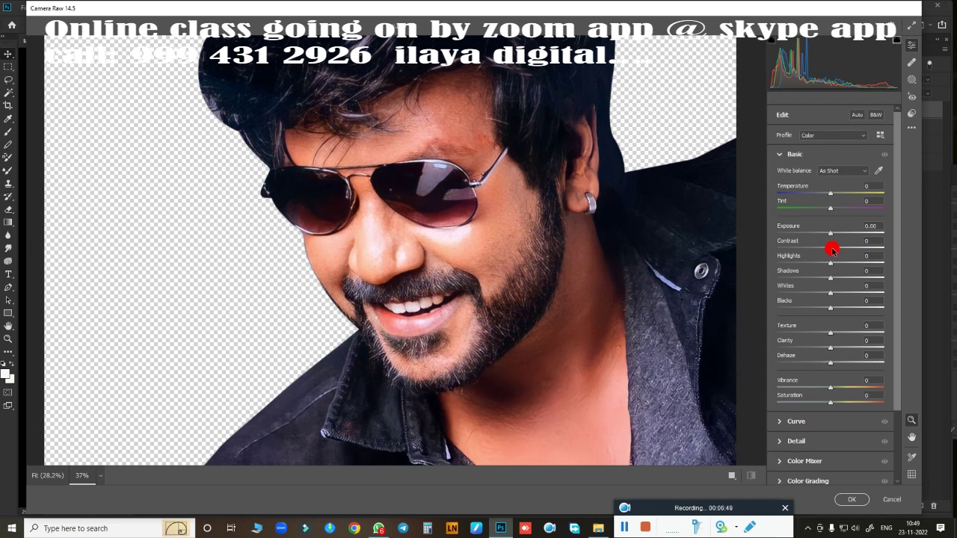
In Camera Raw set Contrast +43, Highlights -37, Shadows -18, Texture and Clarity +10, Dehaze +44
left_click_drag(832, 250, 853, 250)
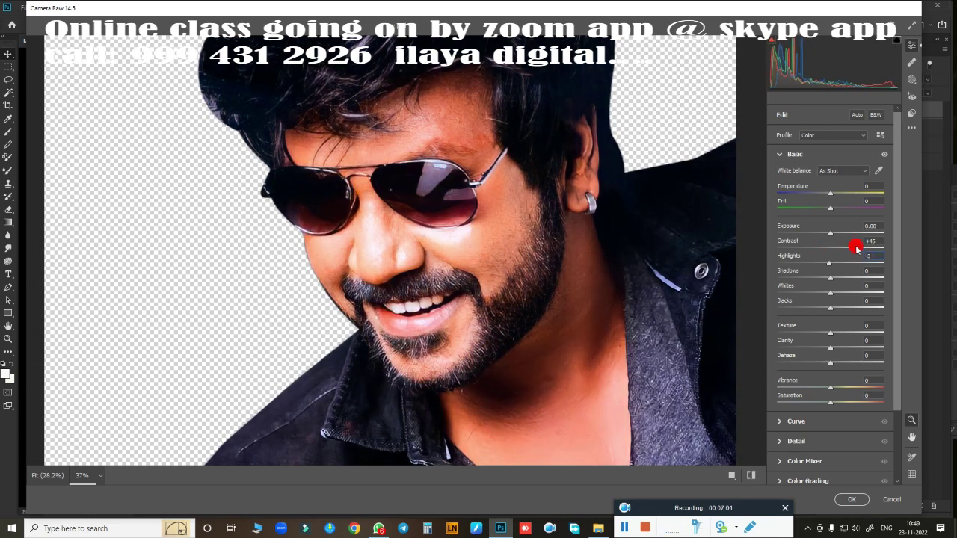
mouse_move(853, 252)
left_mouse_down()
mouse_move(811, 271)
mouse_move(843, 337)
mouse_move(873, 342)
mouse_move(835, 346)
left_mouse_up()
left_click(850, 262)
type("-10")
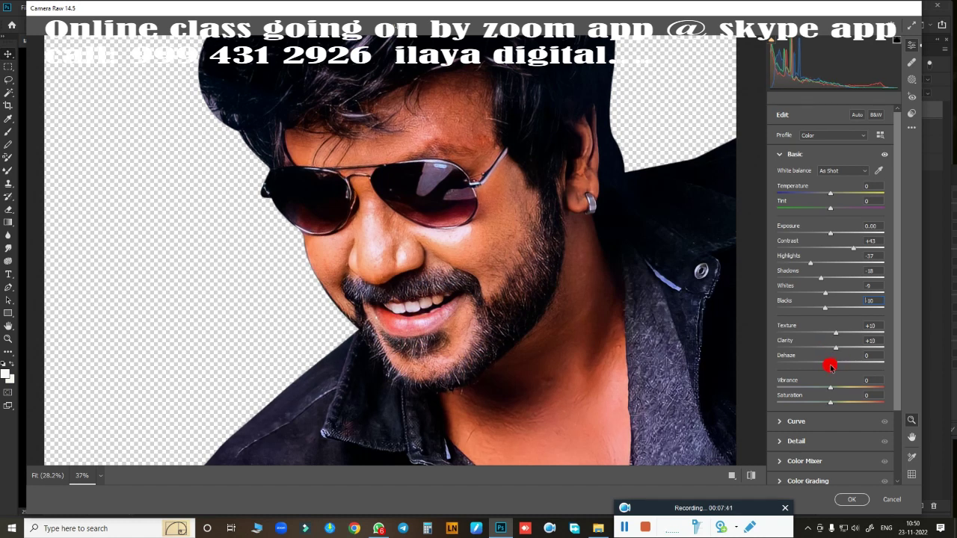
left_click_drag(832, 364, 853, 363)
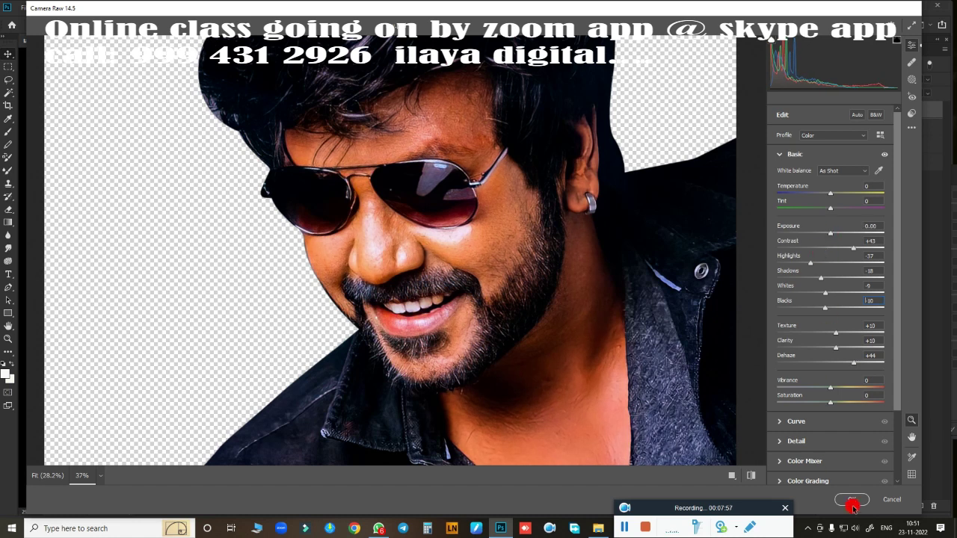
left_click_drag(837, 197, 855, 190)
Apply the Camera Raw adjustments and add a new empty Layer 3 on top
left_click(852, 499)
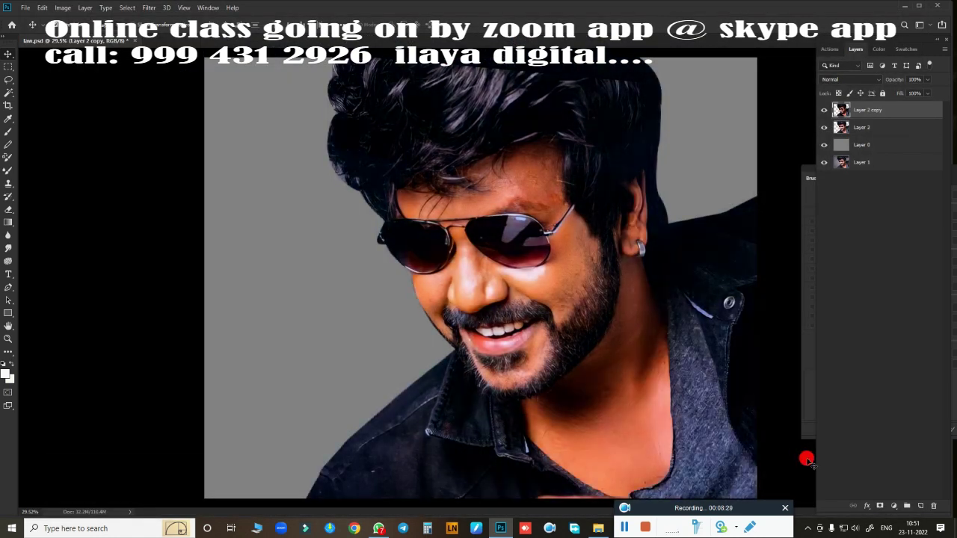
left_click(921, 506)
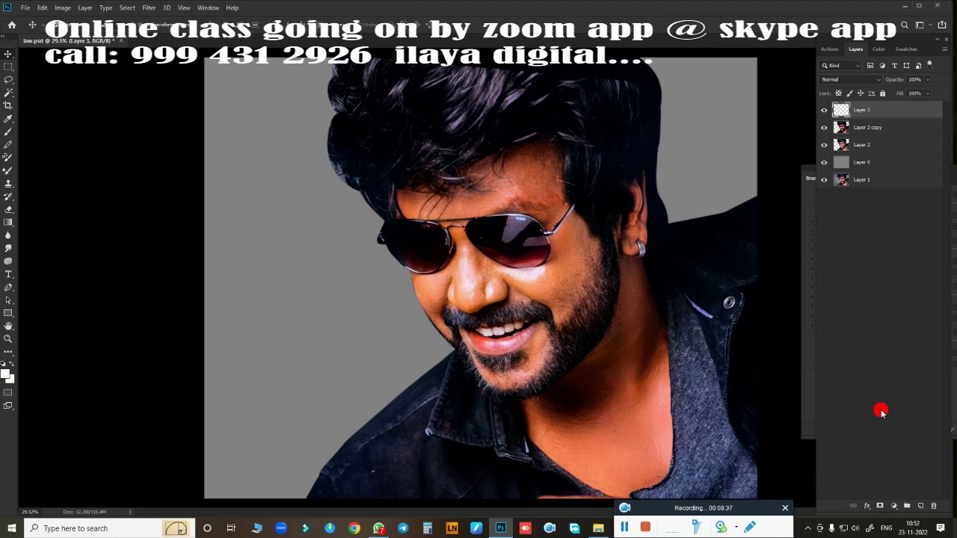
left_click(879, 125)
left_click(880, 112)
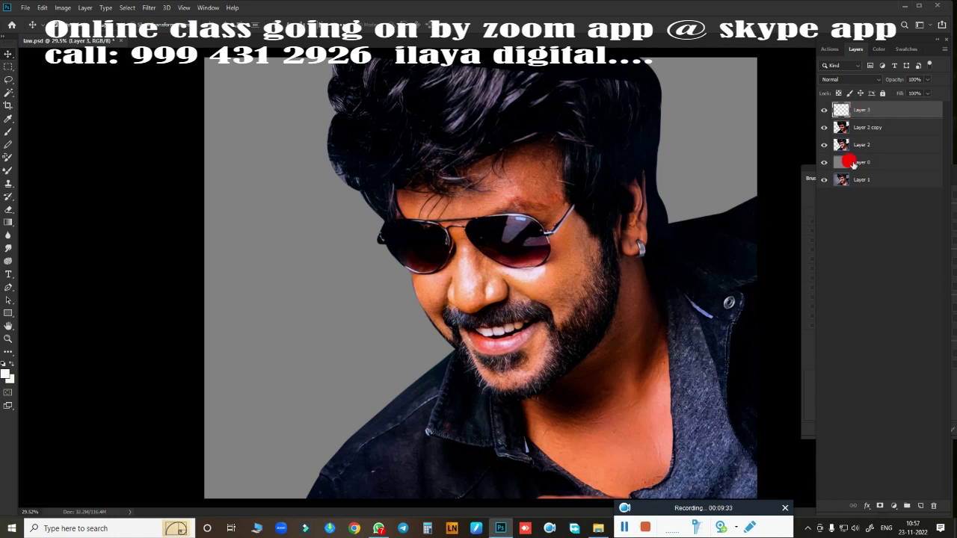
Duplicate Layer 2 copy into Layer 2 copy 2, then select the empty Layer 3 for painting
left_click(867, 127)
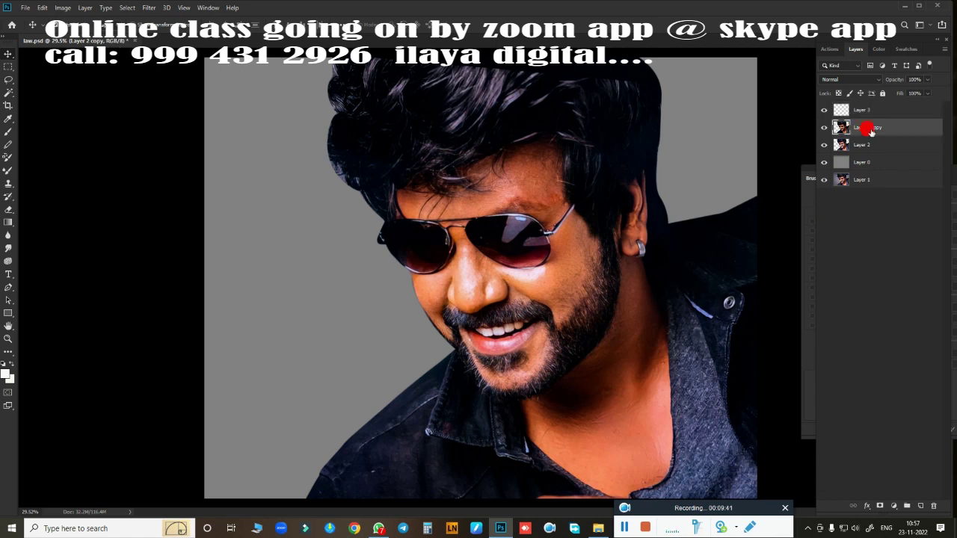
key("ctrl+j")
scroll(579, 218, "up", 5)
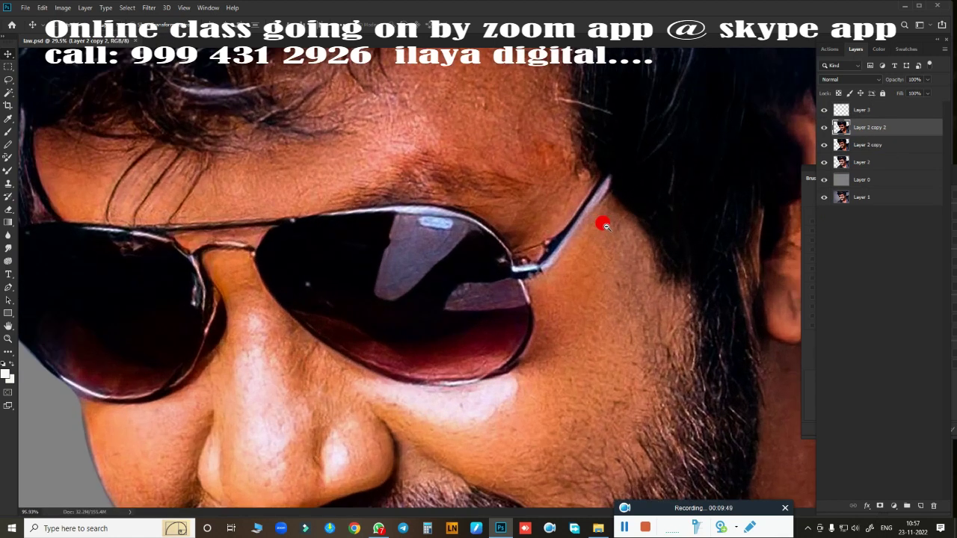
scroll(605, 218, "down", 3)
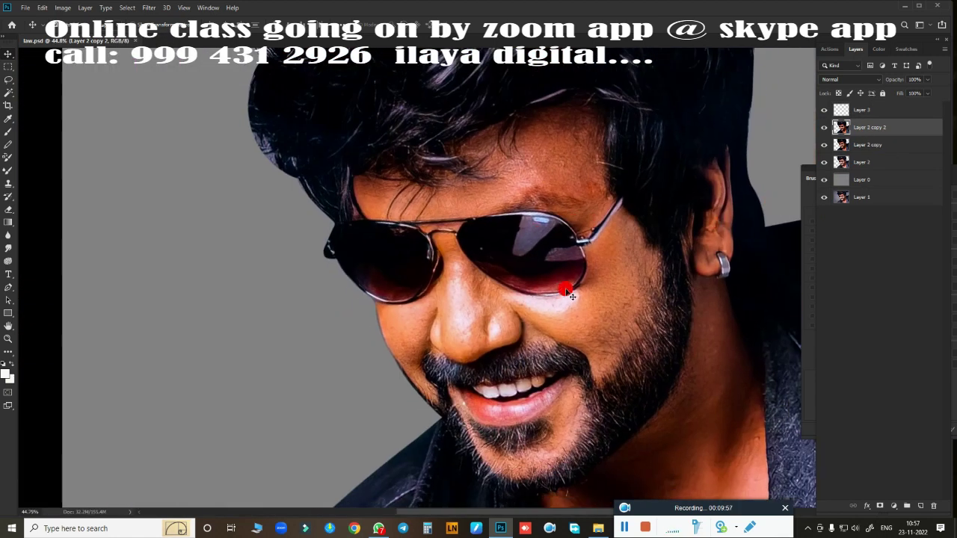
scroll(572, 297, "down", 2)
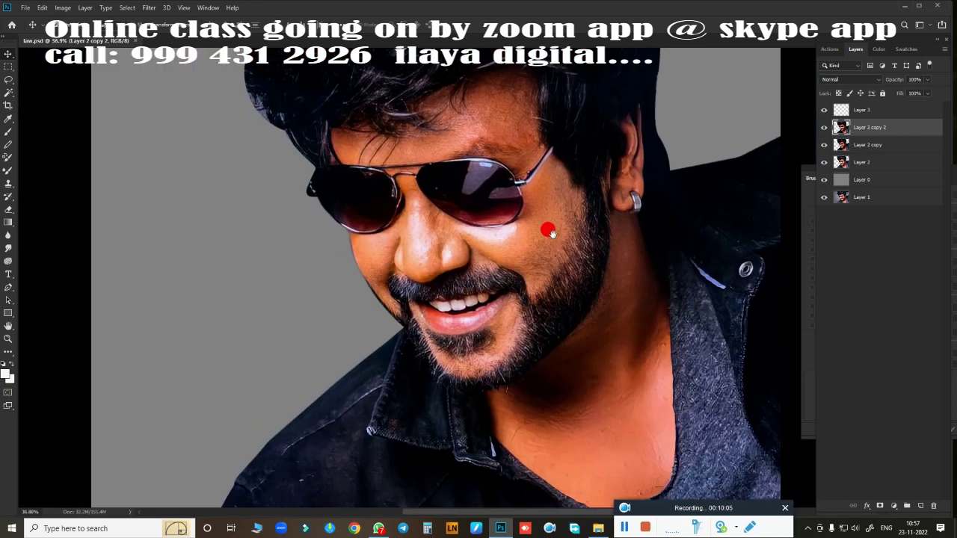
left_click(864, 110)
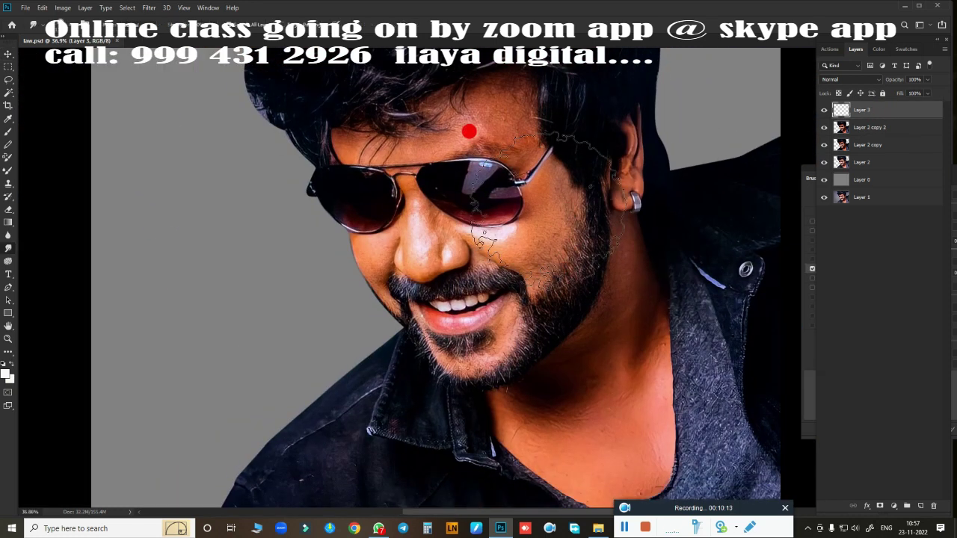
Give the smudge brush a soft speckled tip with Transfer turned on for pen pressure
right_click(497, 275)
double_click(532, 395)
left_click(810, 178)
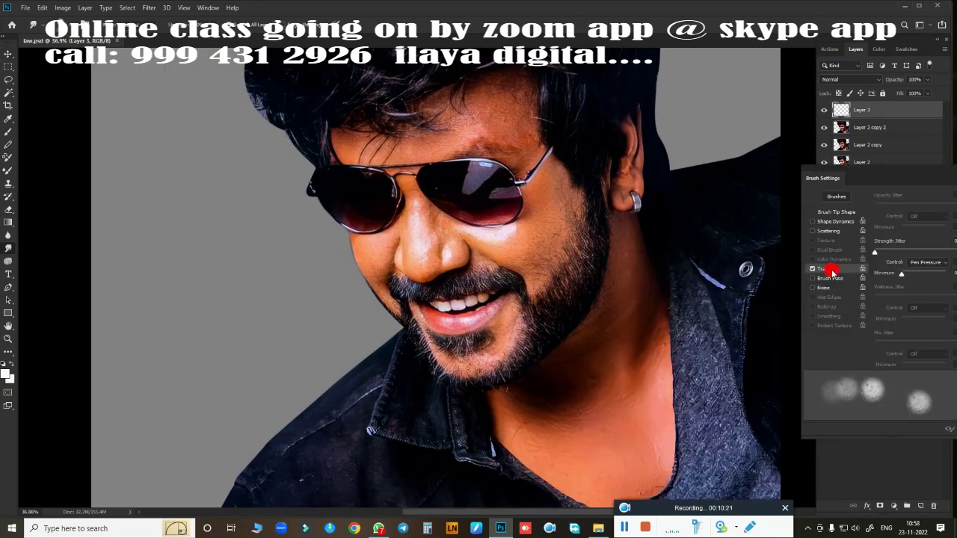
key("F5")
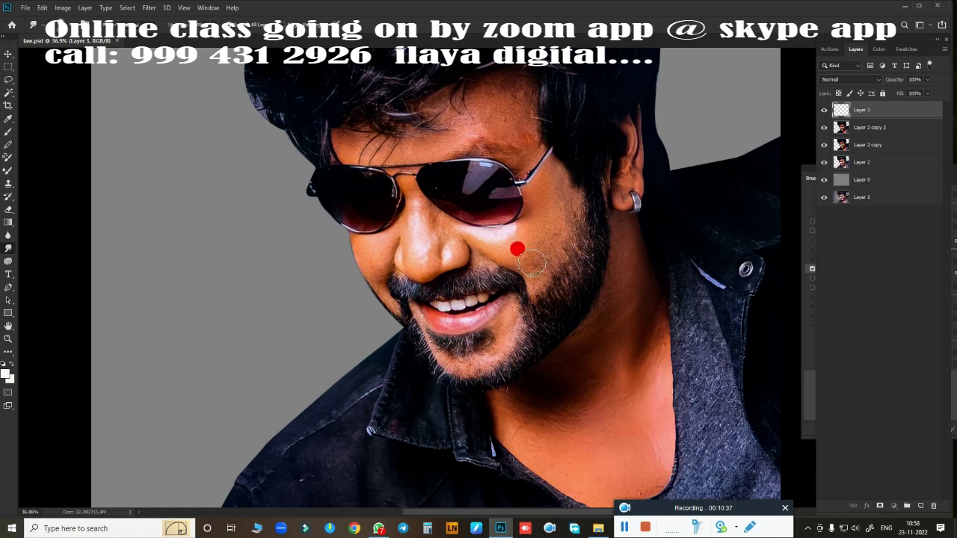
scroll(532, 262, "up", 4)
scroll(509, 247, "up", 4)
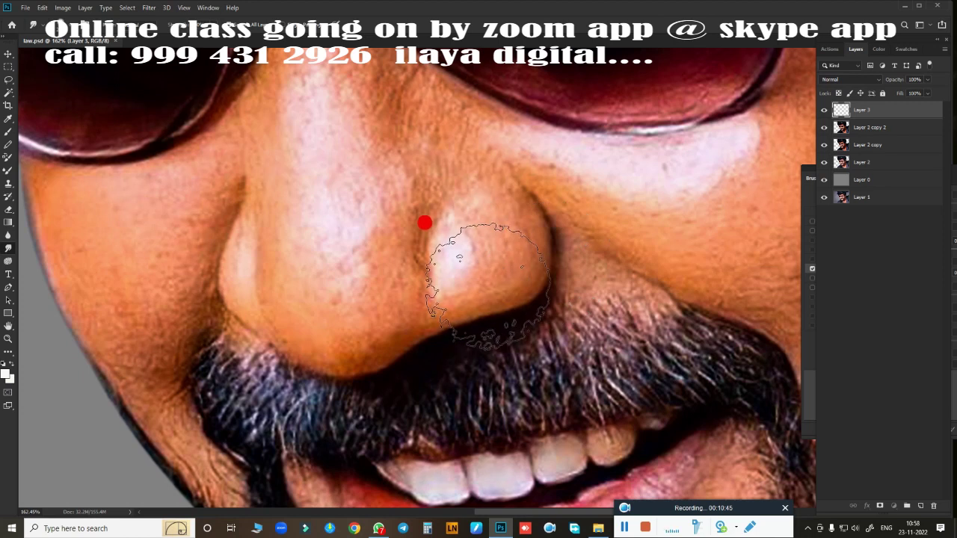
scroll(483, 285, "down", 5)
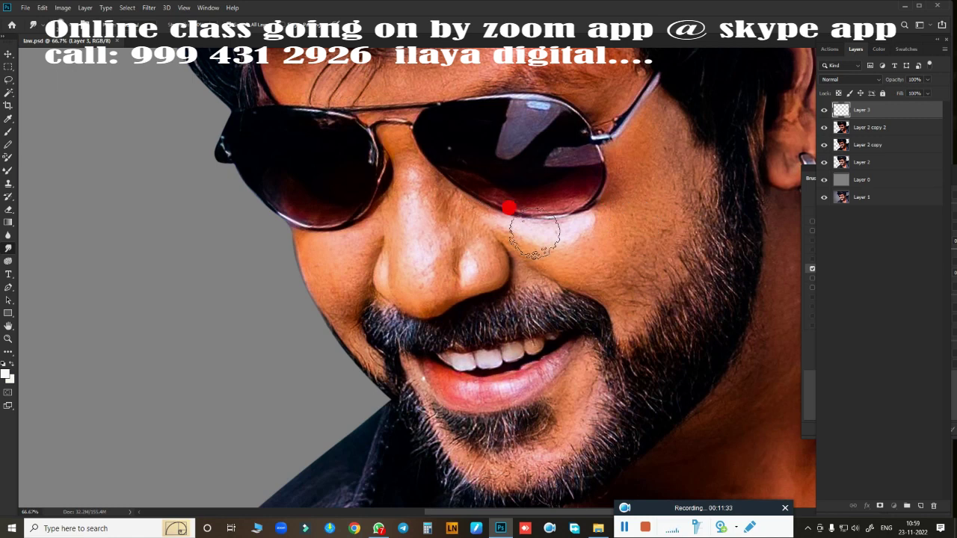
scroll(462, 232, "up", 3)
scroll(464, 234, "up", 3)
scroll(462, 232, "down", 1)
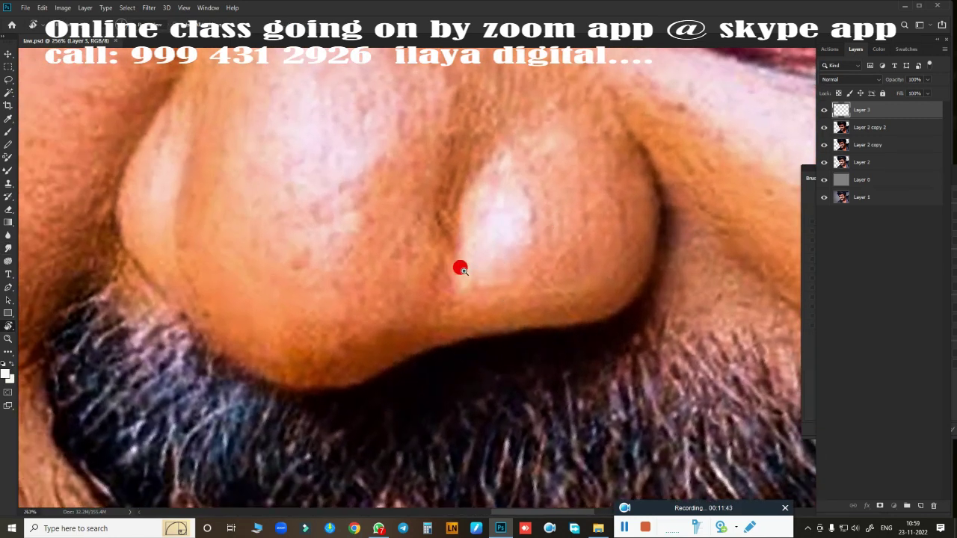
mouse_move(528, 220)
left_mouse_down()
mouse_move(535, 309)
mouse_move(515, 330)
left_mouse_up()
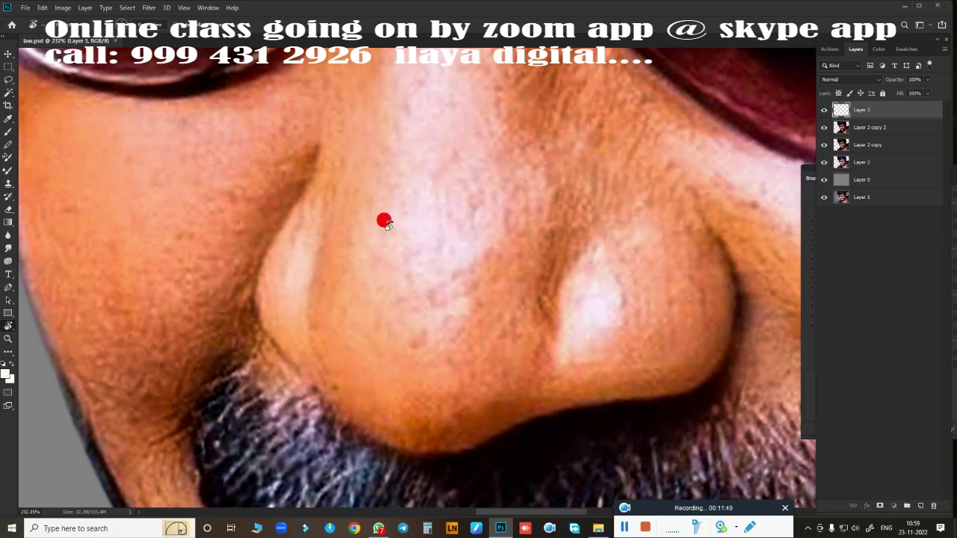
scroll(608, 255, "up", 2)
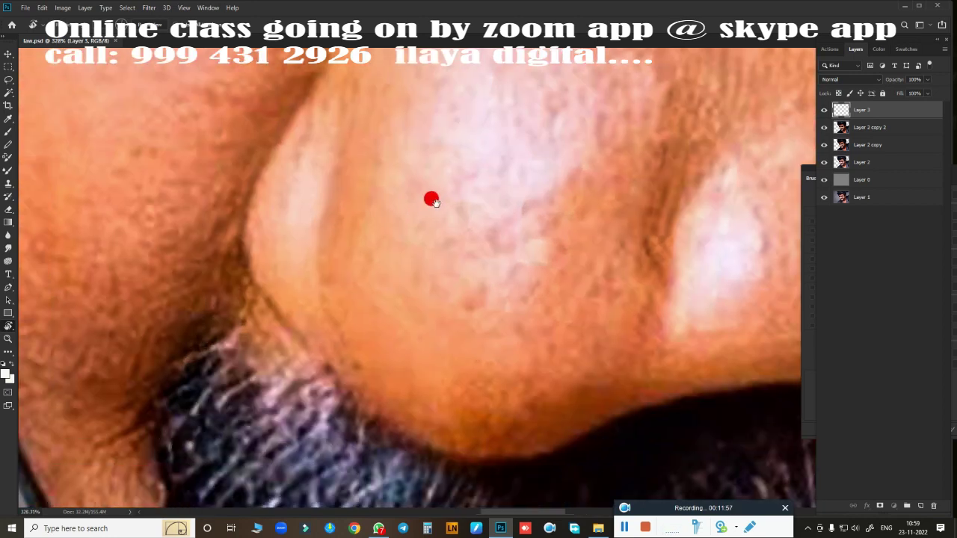
key("q")
mouse_move(297, 112)
left_mouse_down()
mouse_move(347, 88)
mouse_move(339, 110)
mouse_move(374, 75)
mouse_move(389, 90)
left_mouse_up()
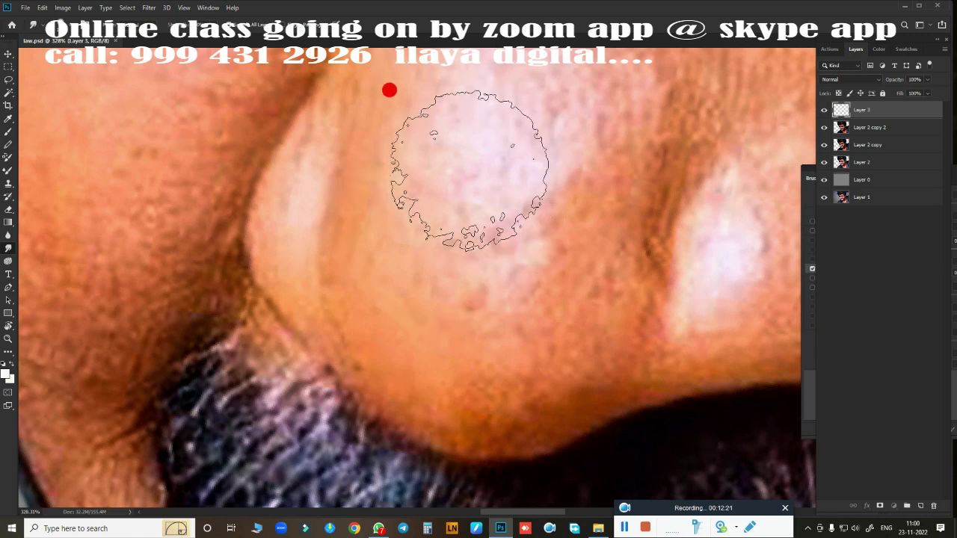
scroll(280, 186, "down", 2)
scroll(367, 297, "down", 2)
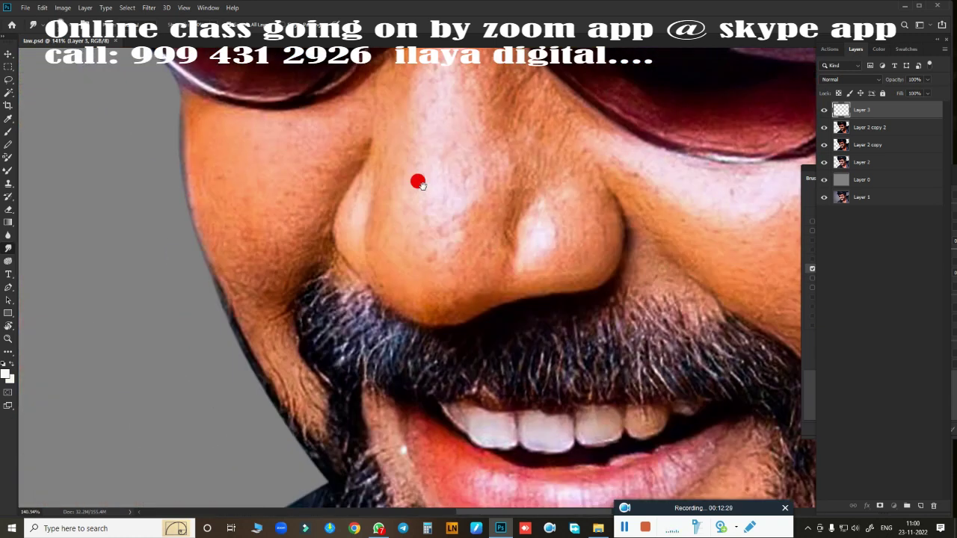
scroll(416, 180, "up", 1)
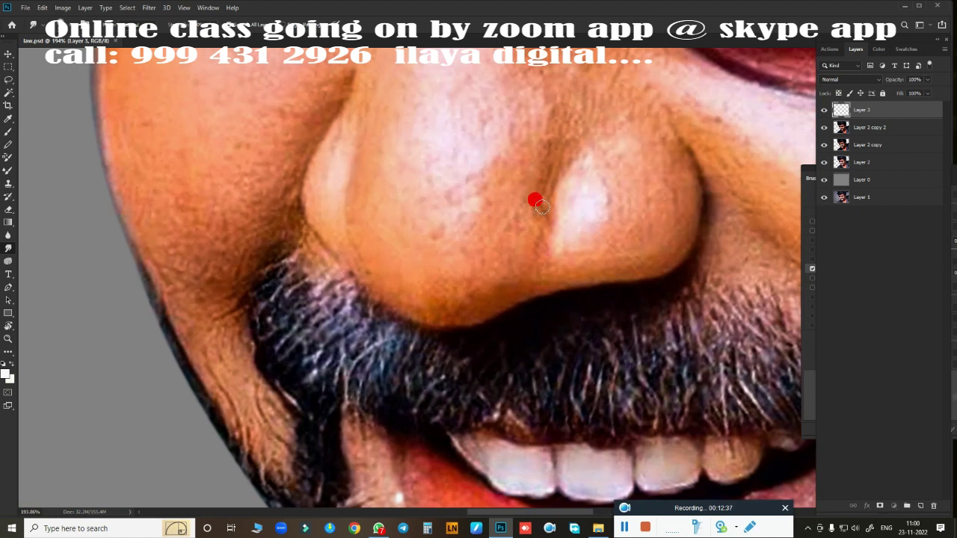
scroll(401, 276, "up", 1)
scroll(348, 257, "up", 1)
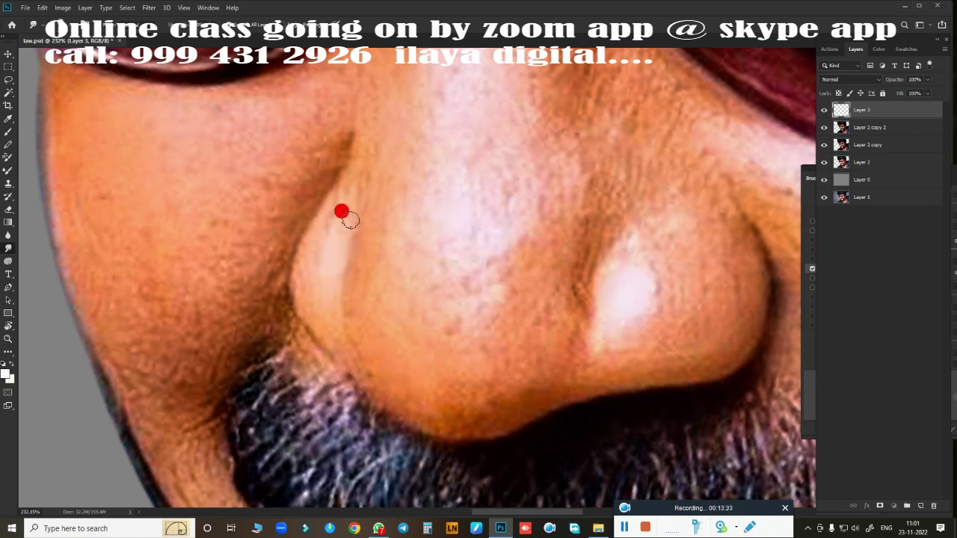
Enlarge the brush and smudge the skin along the left nostril fold
key("bracketright")
key("bracketright")
key("bracketright")
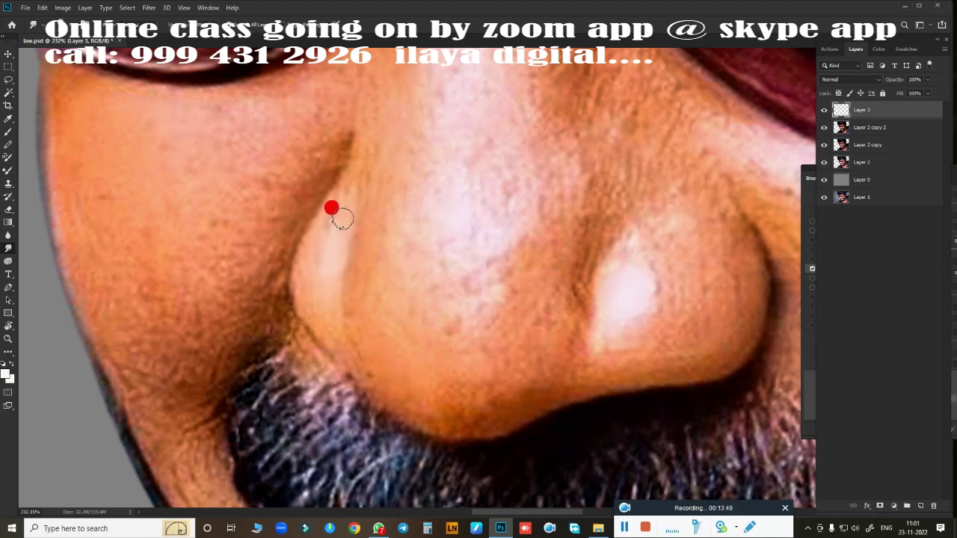
scroll(334, 258, "up", 3)
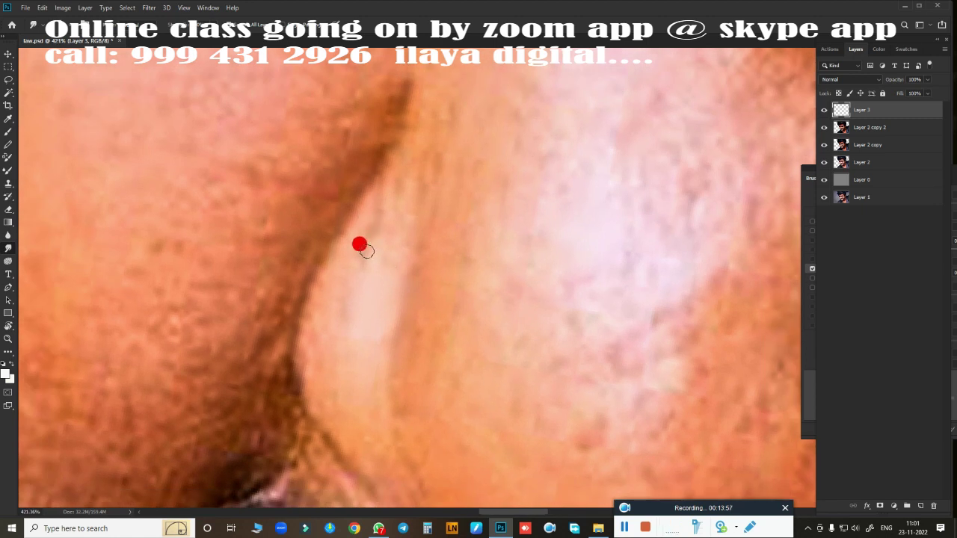
scroll(359, 244, "down", 3)
scroll(406, 282, "up", 2)
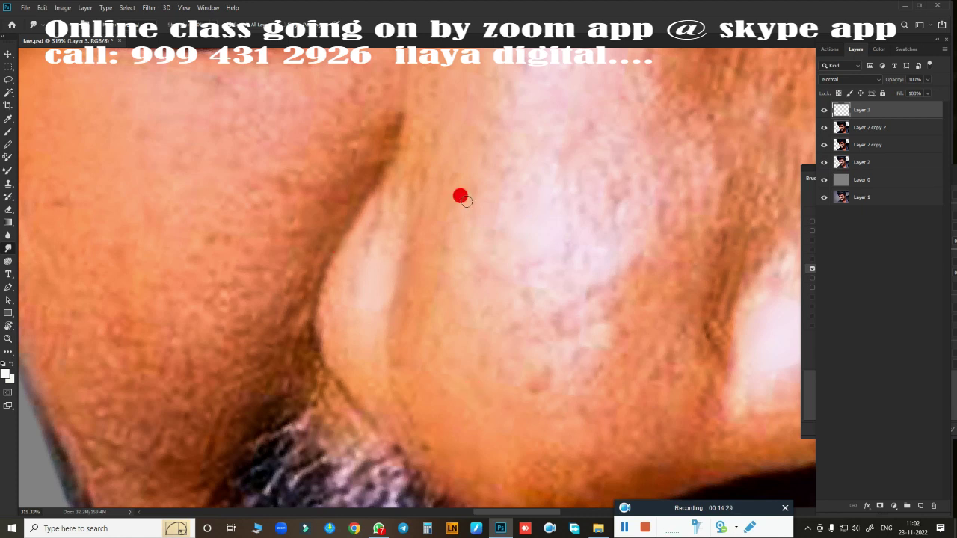
key("bracketright")
key("bracketright")
key("bracketright")
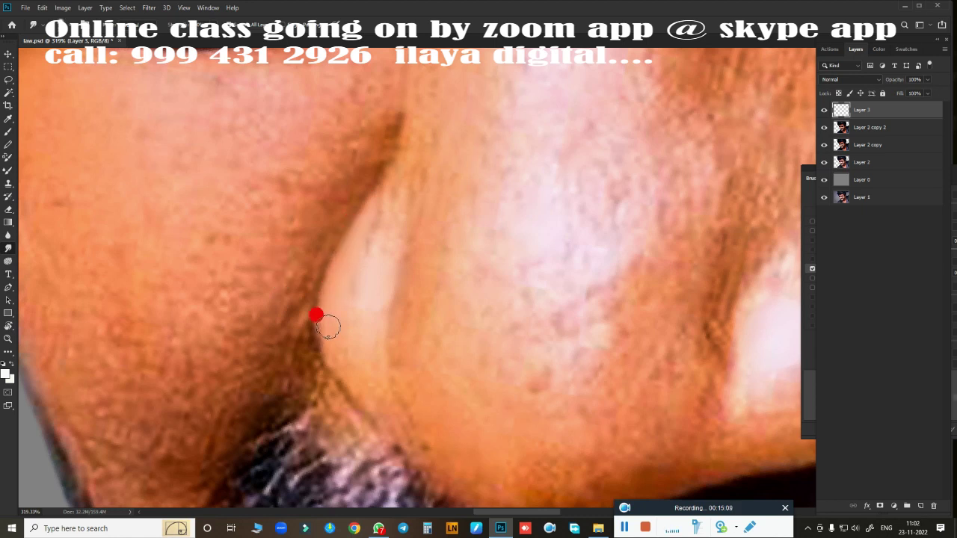
mouse_move(475, 322)
left_mouse_down()
mouse_move(427, 289)
mouse_move(446, 277)
mouse_move(415, 359)
mouse_move(483, 328)
mouse_move(438, 284)
mouse_move(551, 321)
mouse_move(528, 272)
mouse_move(515, 340)
mouse_move(449, 305)
mouse_move(502, 321)
mouse_move(502, 242)
mouse_move(487, 248)
left_mouse_up()
Enable pressure Transfer, remove the trial smoothing and Layer 3, and soften the nostril edge with a smaller brush
left_click(813, 269)
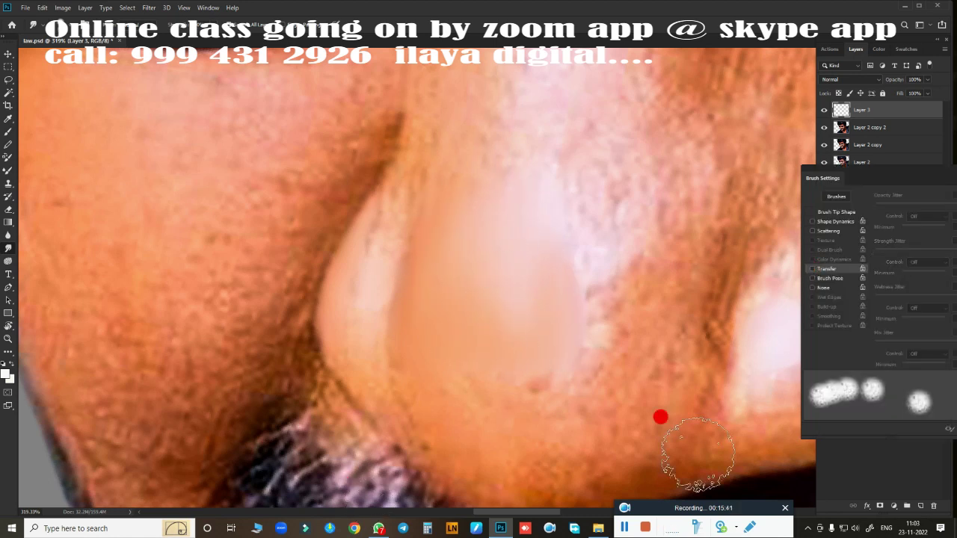
mouse_move(694, 459)
left_mouse_down()
mouse_move(656, 332)
mouse_move(653, 383)
left_mouse_up()
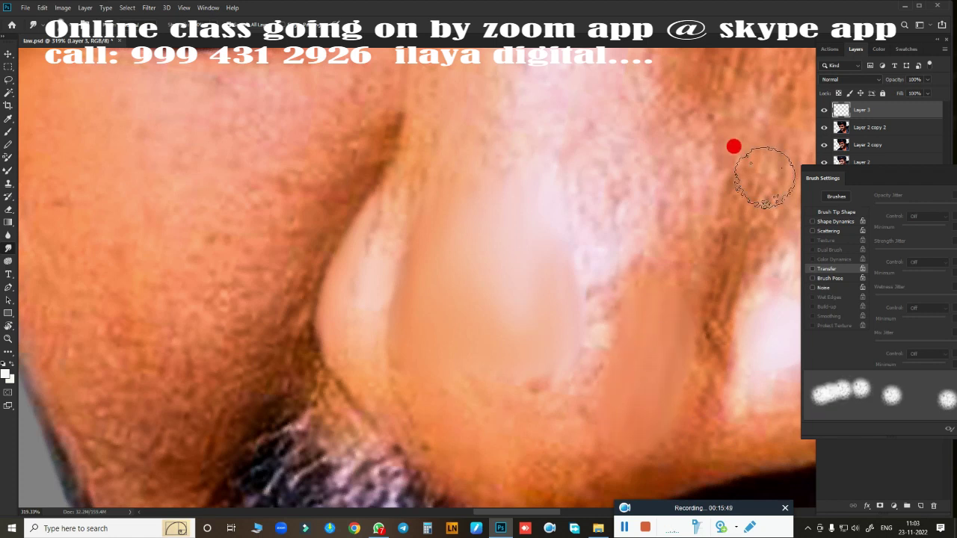
left_click(813, 268)
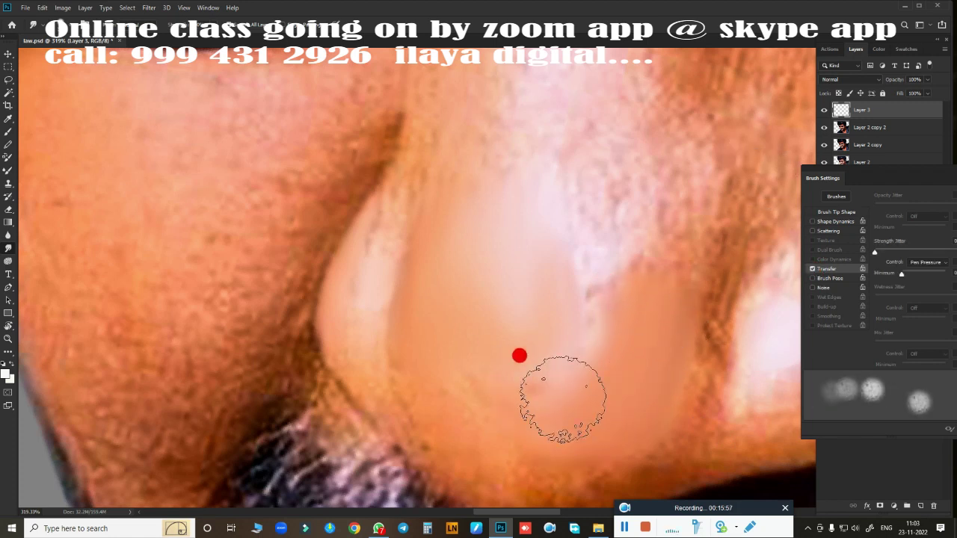
key("Delete")
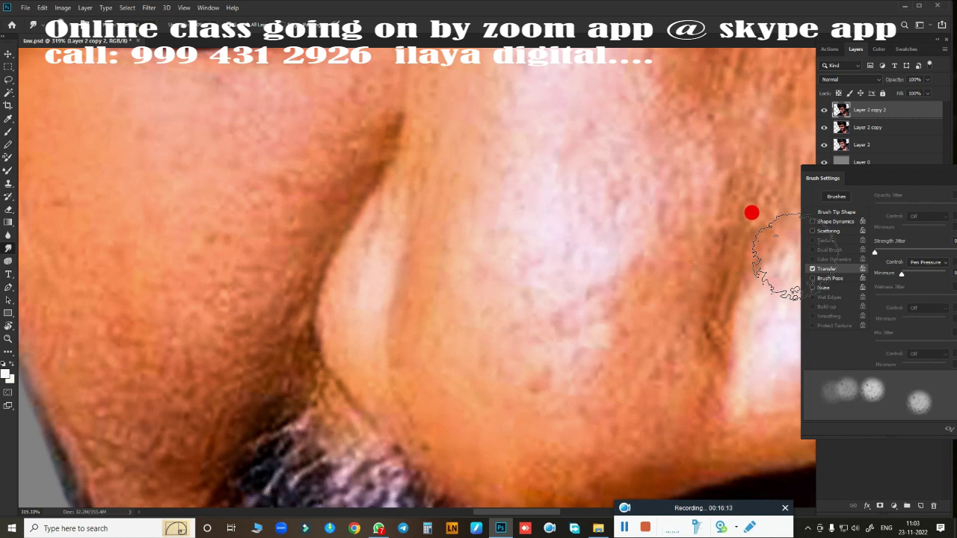
key("[")
key("[")
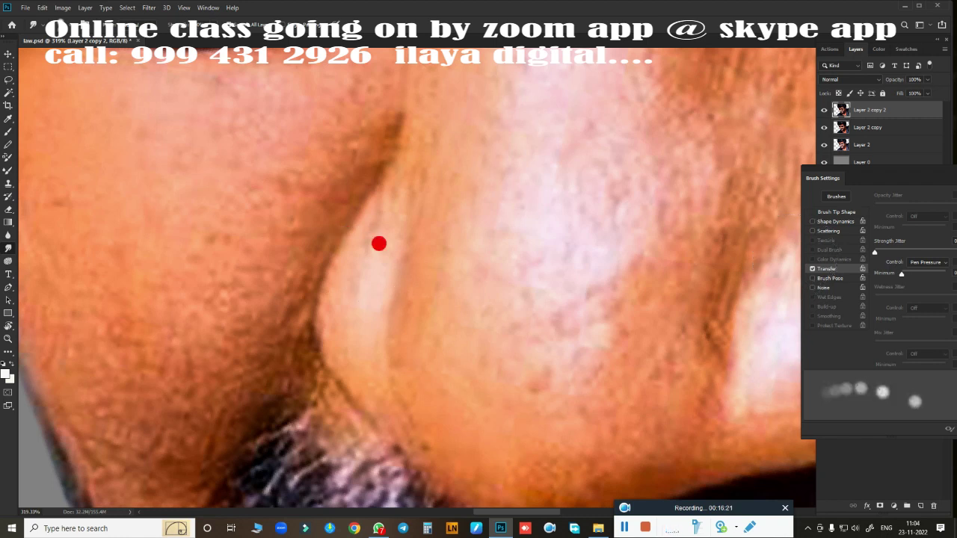
mouse_move(320, 327)
left_mouse_down()
mouse_move(322, 262)
mouse_move(354, 209)
mouse_move(367, 237)
mouse_move(382, 185)
mouse_move(364, 226)
mouse_move(354, 222)
mouse_move(367, 220)
left_mouse_up()
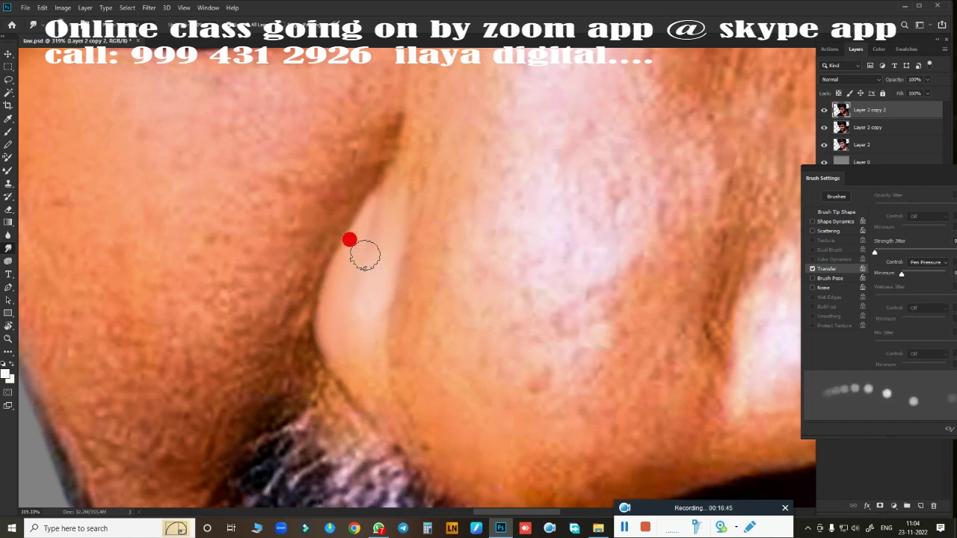
Add a fresh empty layer and smudge the left edge of the nose smooth
scroll(471, 389, "down", 5)
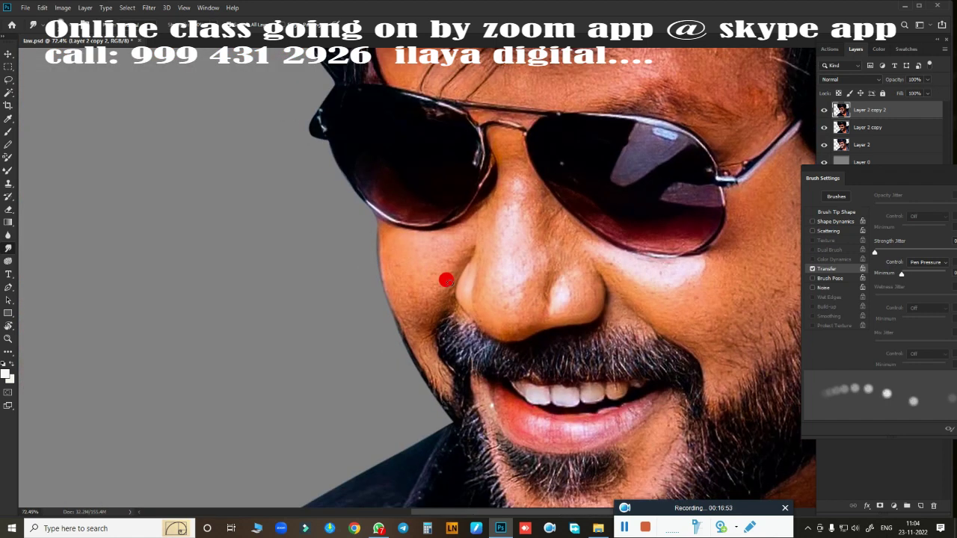
scroll(532, 263, "up", 3)
scroll(509, 280, "up", 2)
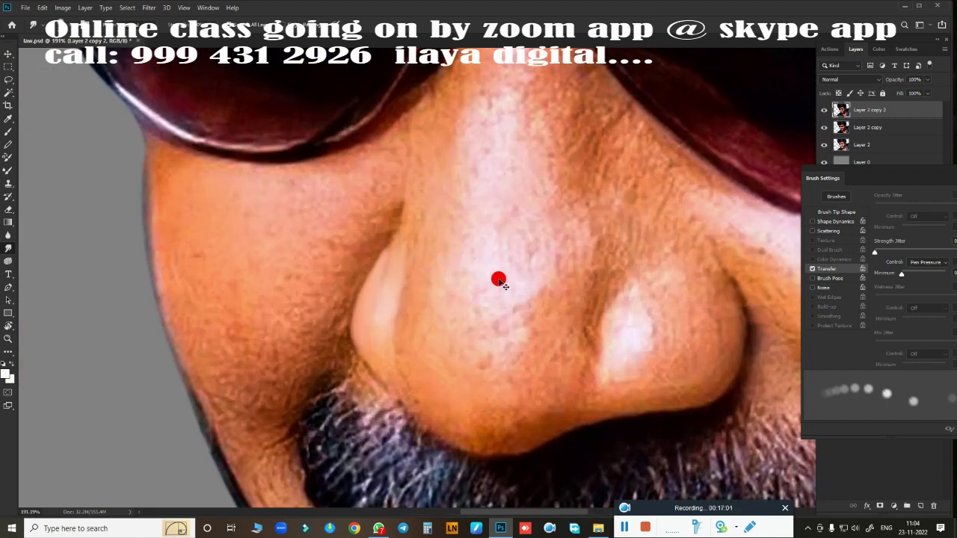
key("ctrl+shift+alt+n")
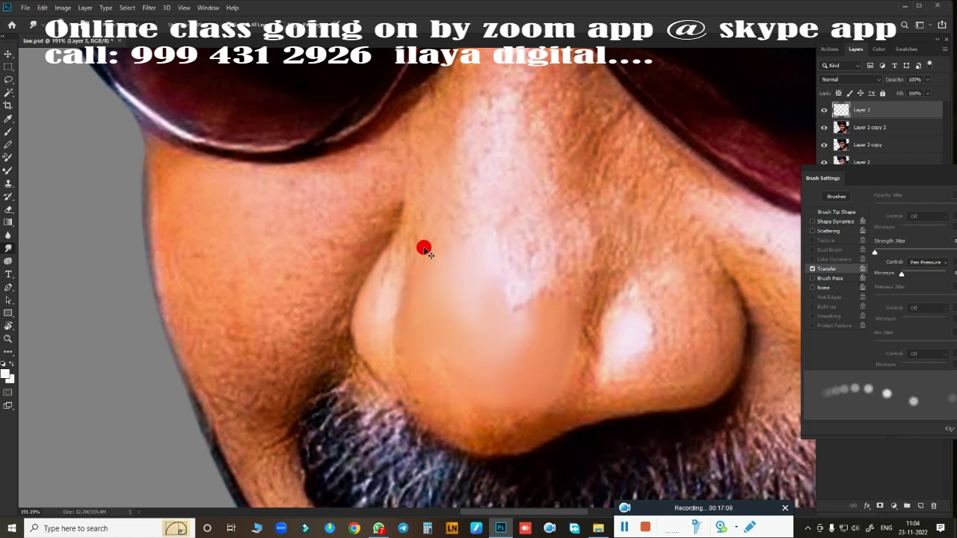
scroll(528, 226, "up", 2)
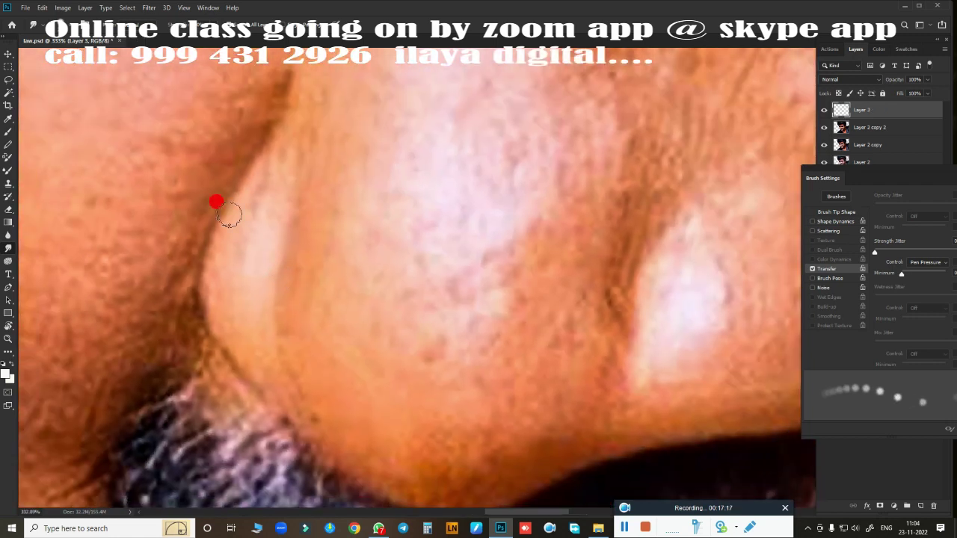
mouse_move(230, 250)
left_mouse_down()
mouse_move(238, 204)
mouse_move(214, 303)
mouse_move(210, 287)
mouse_move(239, 349)
mouse_move(272, 218)
mouse_move(252, 307)
mouse_move(219, 291)
mouse_move(312, 219)
mouse_move(312, 337)
mouse_move(305, 251)
mouse_move(280, 272)
mouse_move(288, 154)
mouse_move(253, 324)
mouse_move(328, 175)
left_mouse_up()
Smooth the lower nose contour and the skin from the cheek to the nose edge
scroll(436, 227, "down", 3)
scroll(324, 301, "up", 3)
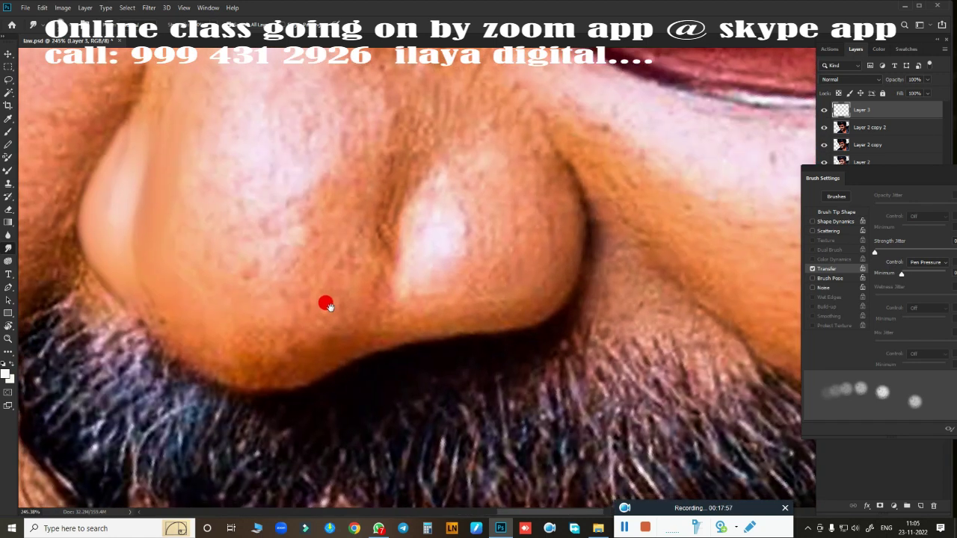
left_click_drag(548, 199, 399, 323)
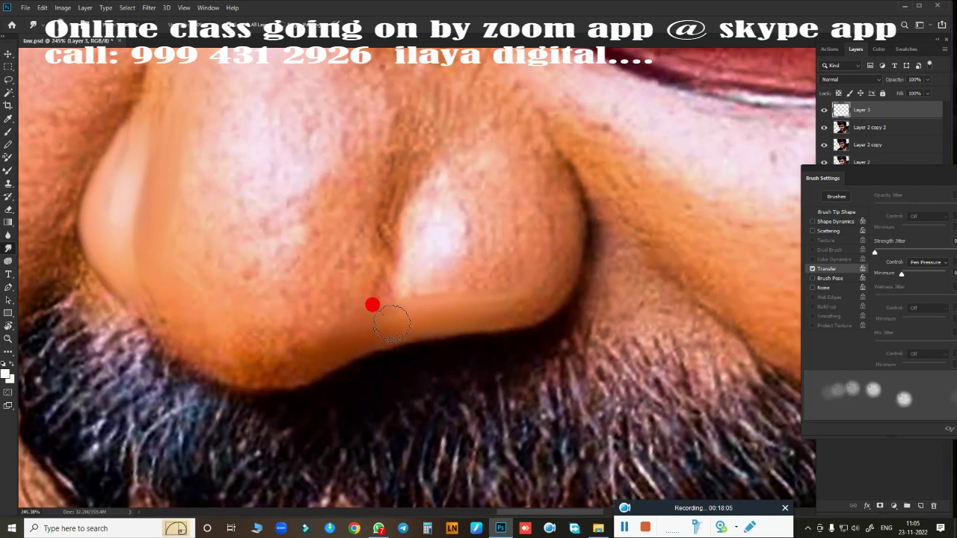
mouse_move(526, 287)
left_mouse_down()
mouse_move(500, 310)
mouse_move(301, 363)
mouse_move(369, 337)
mouse_move(563, 205)
left_mouse_up()
mouse_move(695, 258)
left_mouse_down()
mouse_move(562, 224)
mouse_move(533, 162)
mouse_move(543, 167)
left_mouse_up()
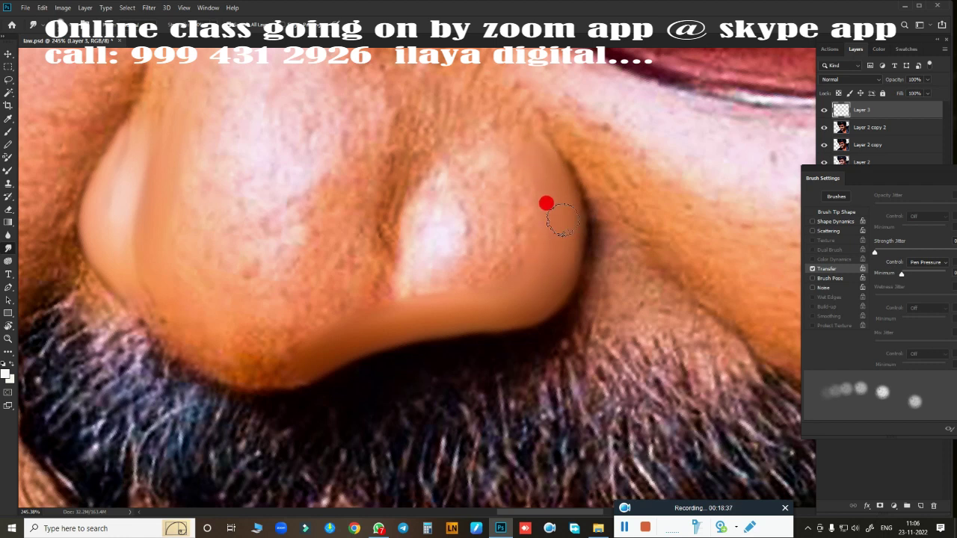
mouse_move(542, 212)
left_mouse_down()
mouse_move(524, 261)
mouse_move(135, 287)
mouse_move(184, 342)
mouse_move(227, 352)
mouse_move(98, 252)
mouse_move(141, 290)
mouse_move(98, 207)
mouse_move(111, 195)
mouse_move(252, 165)
left_mouse_up()
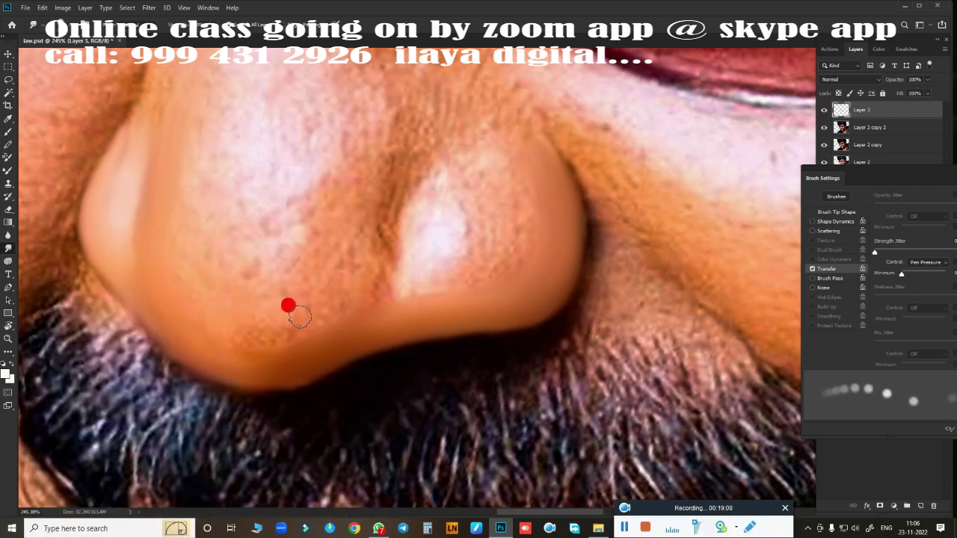
Zoom in on the nose tip and smooth its left edge and bottom with a larger brush
left_click_drag(299, 316, 354, 316)
scroll(379, 235, "up", 1)
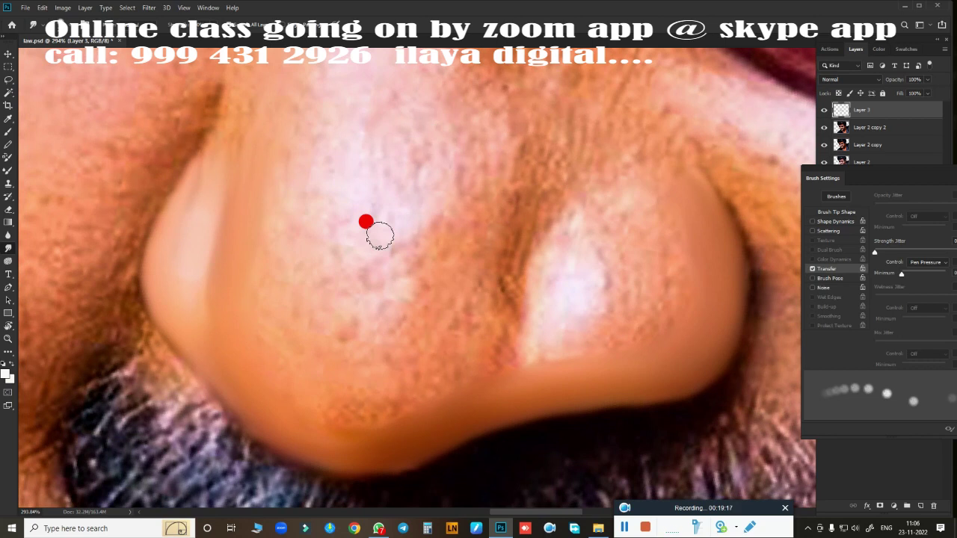
mouse_move(188, 257)
left_mouse_down()
mouse_move(166, 270)
mouse_move(180, 300)
left_mouse_up()
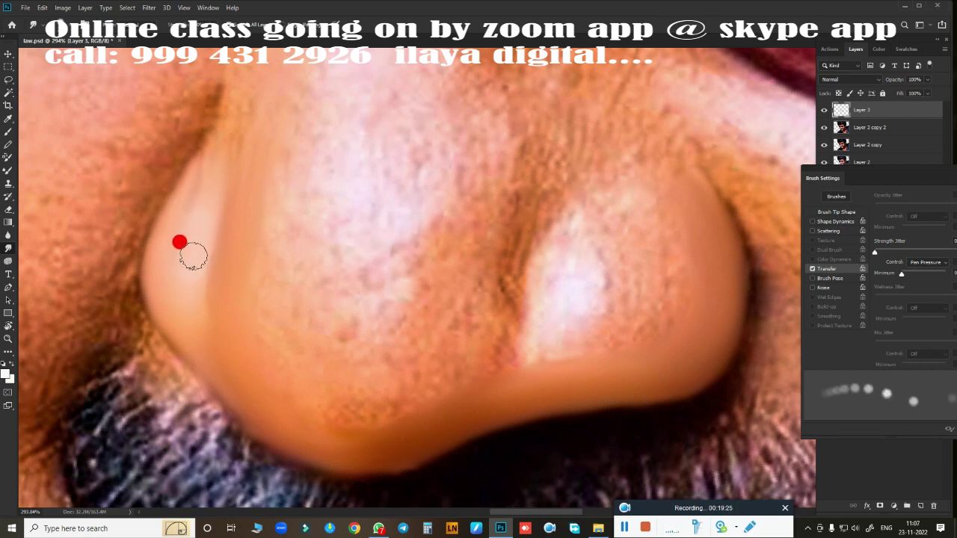
mouse_move(194, 180)
left_mouse_down()
mouse_move(203, 344)
mouse_move(376, 402)
mouse_move(312, 378)
mouse_move(416, 367)
mouse_move(303, 406)
mouse_move(526, 239)
mouse_move(547, 267)
mouse_move(538, 299)
mouse_move(487, 351)
mouse_move(508, 177)
mouse_move(469, 294)
mouse_move(440, 332)
mouse_move(616, 157)
mouse_move(648, 178)
mouse_move(594, 165)
mouse_move(618, 224)
mouse_move(590, 312)
mouse_move(384, 402)
mouse_move(392, 386)
mouse_move(319, 426)
mouse_move(329, 432)
mouse_move(241, 382)
mouse_move(624, 168)
mouse_move(656, 186)
mouse_move(615, 182)
mouse_move(688, 226)
mouse_move(606, 163)
mouse_move(547, 194)
mouse_move(600, 175)
mouse_move(661, 228)
mouse_move(500, 191)
mouse_move(451, 288)
mouse_move(543, 242)
mouse_move(534, 222)
mouse_move(548, 318)
mouse_move(489, 237)
mouse_move(572, 196)
mouse_move(549, 278)
mouse_move(594, 181)
mouse_move(577, 277)
mouse_move(498, 231)
mouse_move(570, 181)
left_mouse_up()
key("bracketright")
key("bracketright")
Reshape the nose-tip highlight and smudge the skin smooth up the nose bridge
scroll(599, 309, "down", 5)
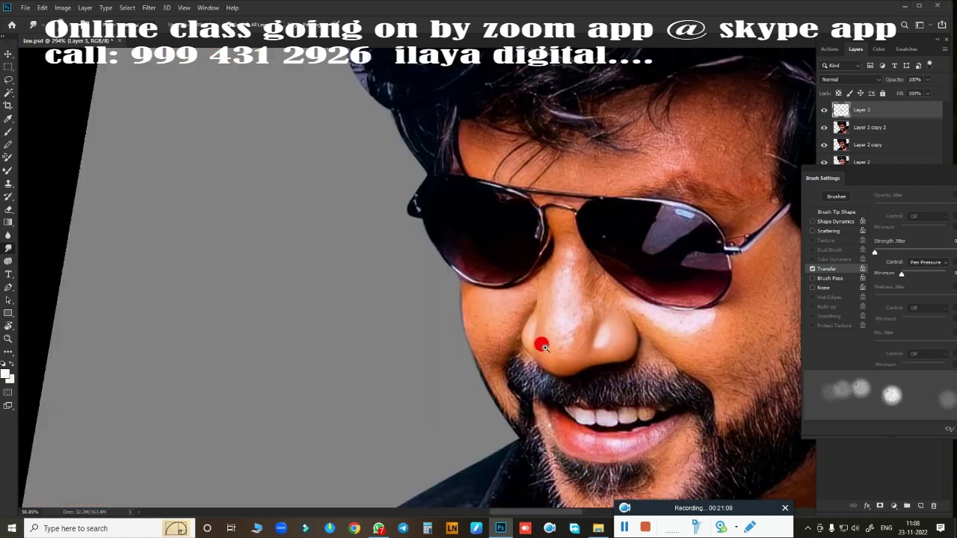
scroll(606, 386, "up", 5)
mouse_move(613, 310)
left_mouse_down()
mouse_move(461, 237)
mouse_move(466, 246)
mouse_move(516, 205)
left_mouse_up()
scroll(440, 316, "down", 3)
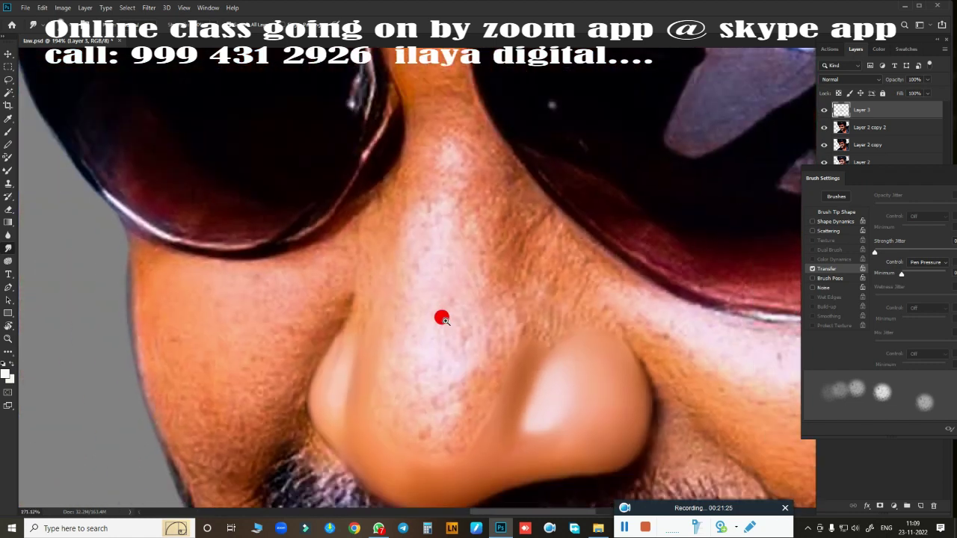
scroll(486, 249, "up", 3)
scroll(487, 248, "down", 2)
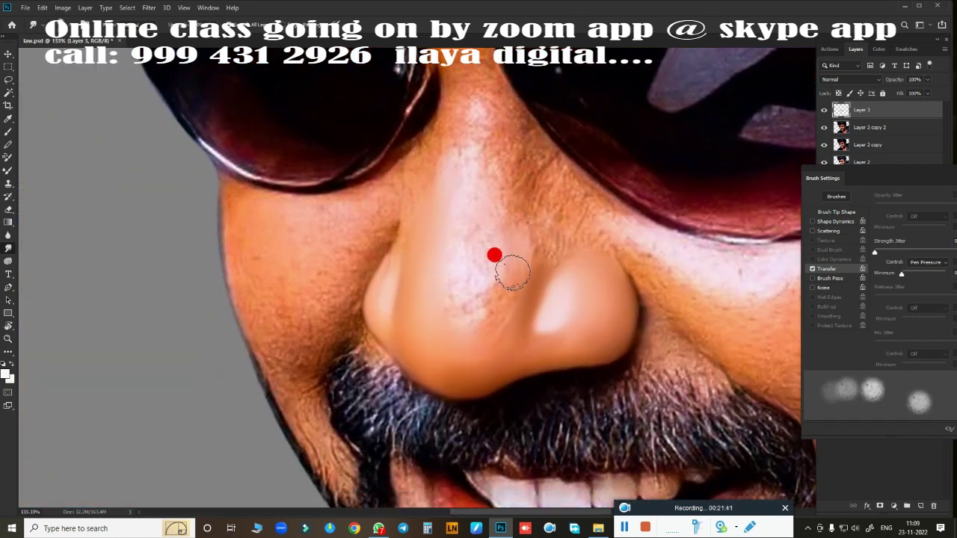
mouse_move(457, 326)
left_mouse_down()
mouse_move(486, 153)
mouse_move(442, 76)
left_mouse_up()
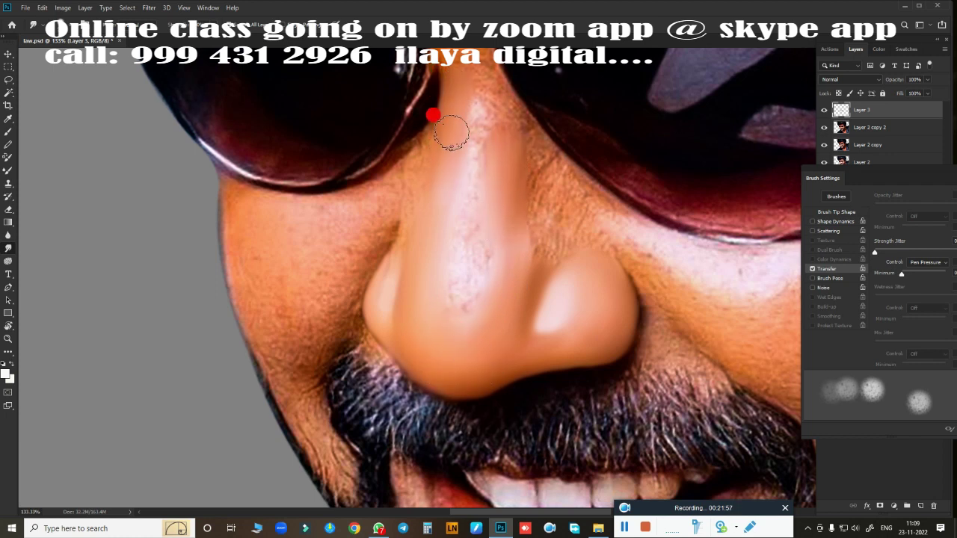
mouse_move(452, 138)
left_mouse_down()
mouse_move(503, 134)
mouse_move(453, 316)
left_mouse_up()
mouse_move(471, 81)
left_mouse_down()
mouse_move(508, 107)
mouse_move(476, 88)
mouse_move(483, 135)
mouse_move(461, 294)
mouse_move(445, 311)
mouse_move(487, 118)
mouse_move(474, 331)
mouse_move(485, 255)
mouse_move(480, 193)
mouse_move(470, 274)
mouse_move(475, 188)
mouse_move(508, 231)
mouse_move(459, 294)
mouse_move(464, 252)
left_mouse_up()
Keep blending the skin over the nose and nostrils, enlarging the brush
scroll(380, 481, "down", 3)
scroll(519, 423, "up", 5)
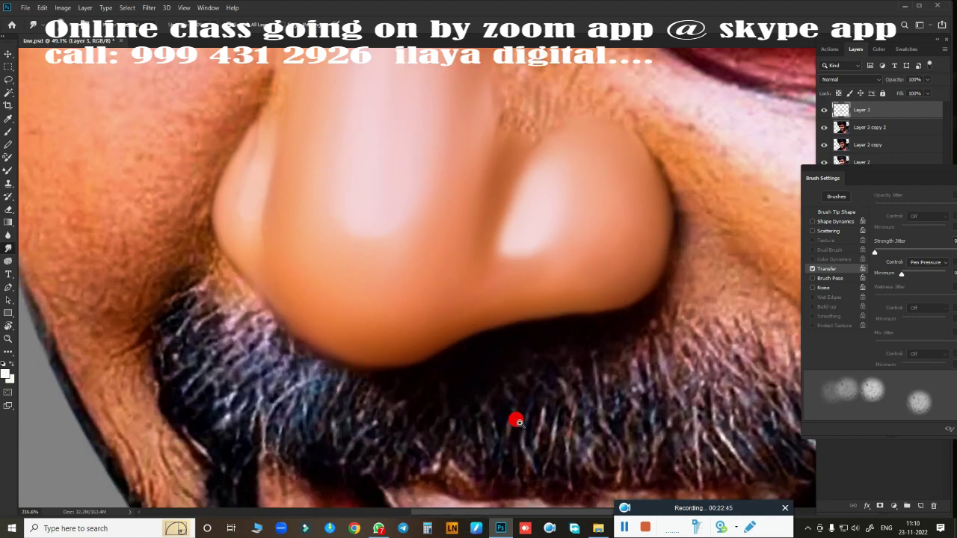
scroll(519, 423, "up", 1)
mouse_move(459, 299)
left_mouse_down()
mouse_move(374, 258)
mouse_move(504, 274)
mouse_move(491, 203)
mouse_move(284, 316)
mouse_move(535, 258)
left_mouse_up()
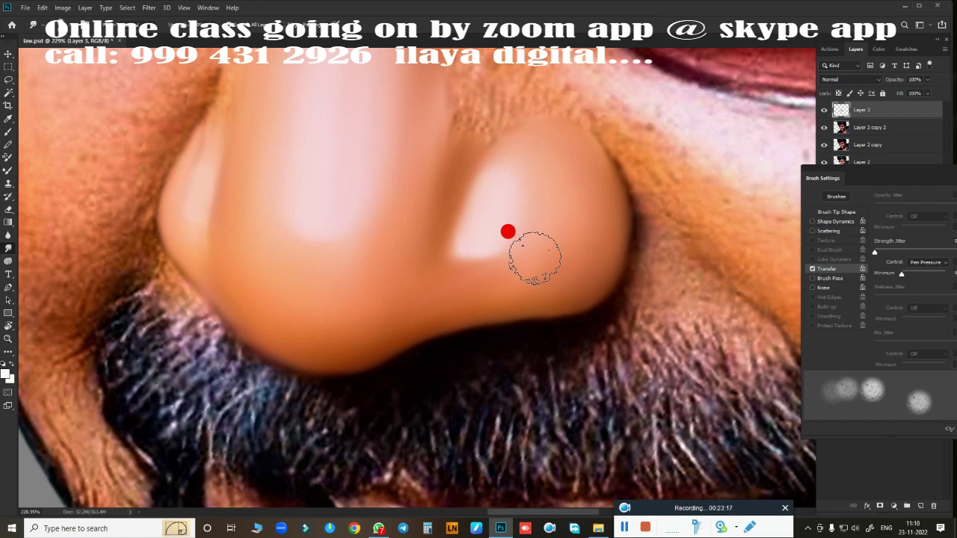
scroll(408, 292, "down", 5)
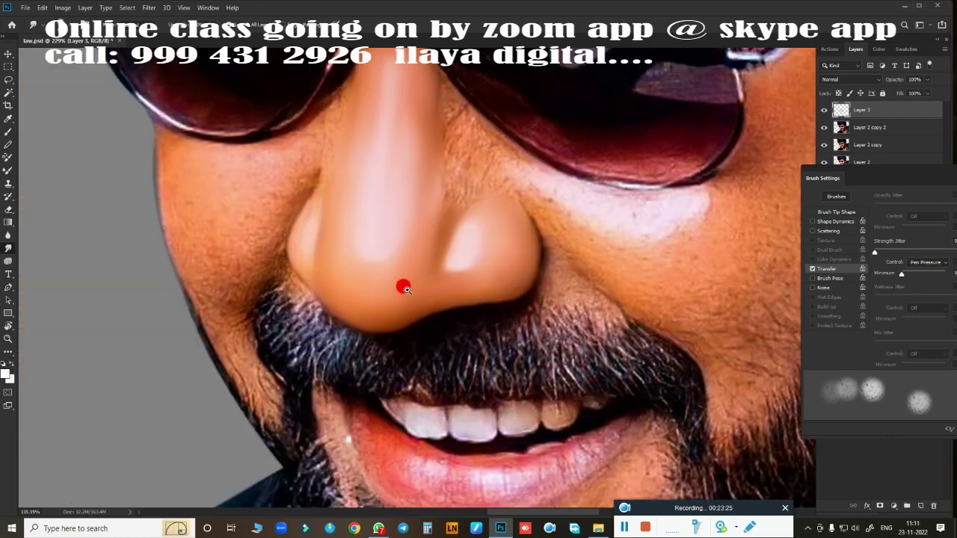
scroll(222, 256, "up", 6)
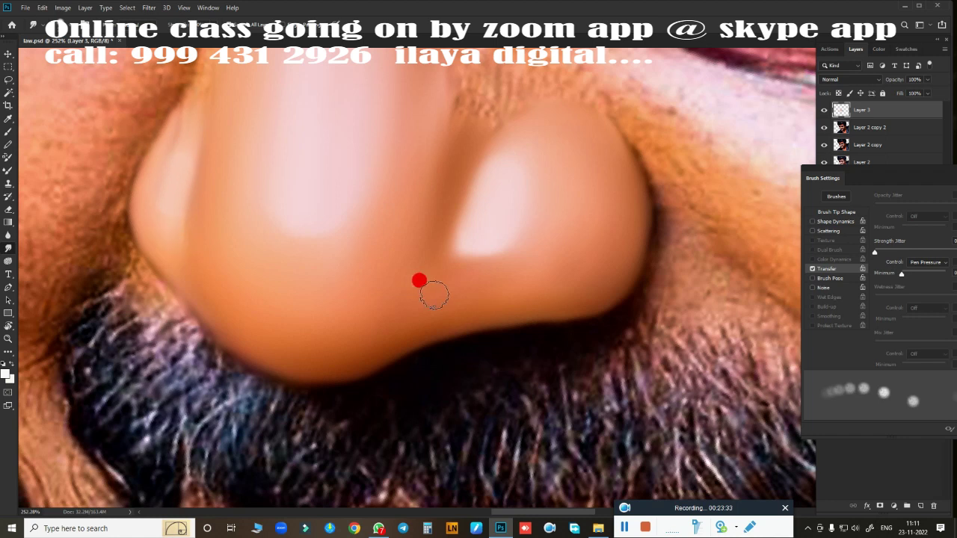
scroll(420, 280, "down", 1)
key("bracketright")
key("bracketright")
key("bracketright")
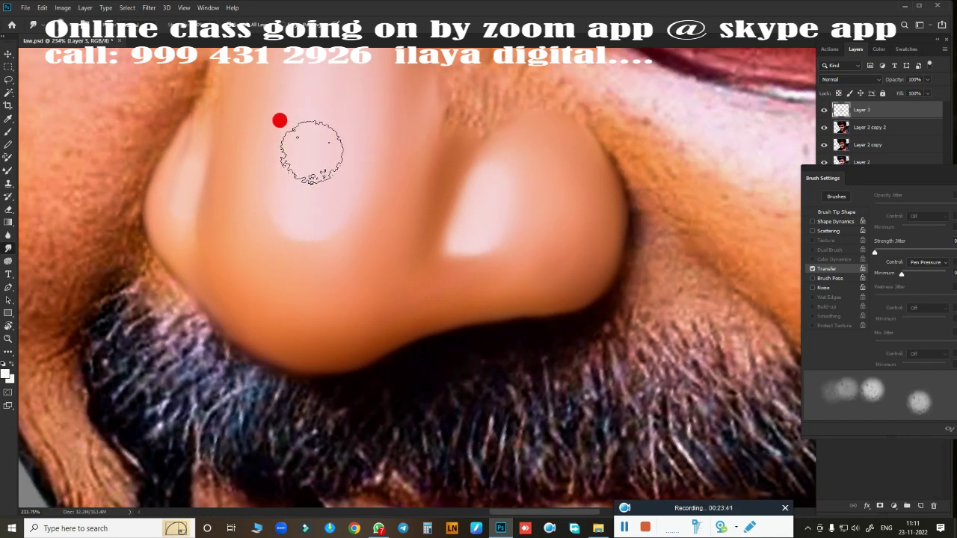
scroll(280, 120, "down", 5)
scroll(376, 332, "up", 5)
Shrink the brush and smudge the speckled nose-bridge skin into the glasses frame
key("bracketleft")
key("bracketleft")
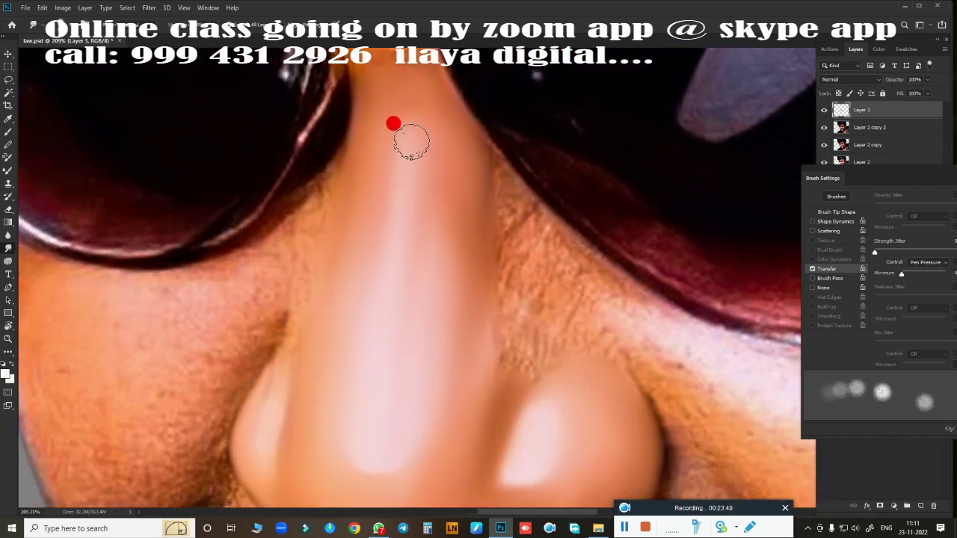
scroll(376, 201, "down", 5)
scroll(516, 336, "up", 4)
scroll(541, 294, "up", 2)
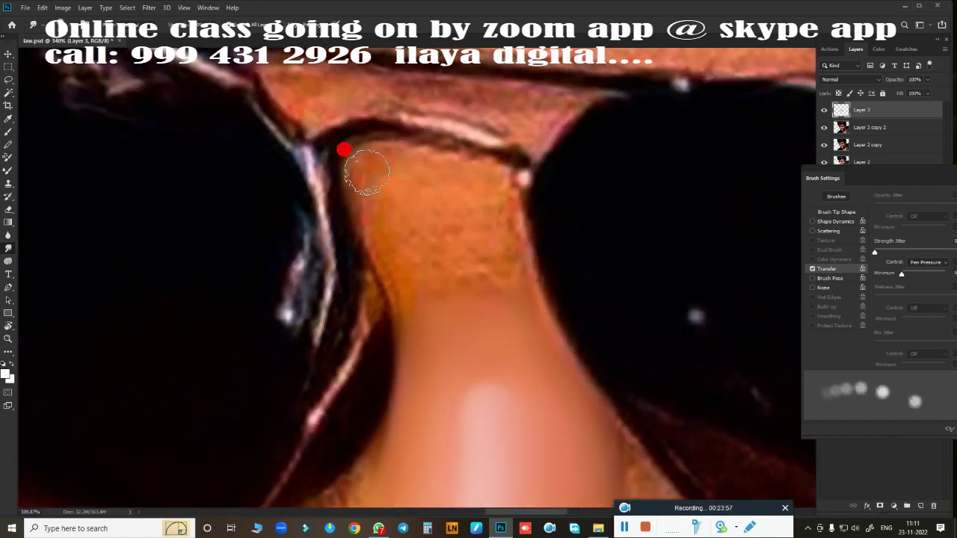
mouse_move(396, 313)
left_mouse_down()
mouse_move(380, 150)
mouse_move(428, 168)
left_mouse_up()
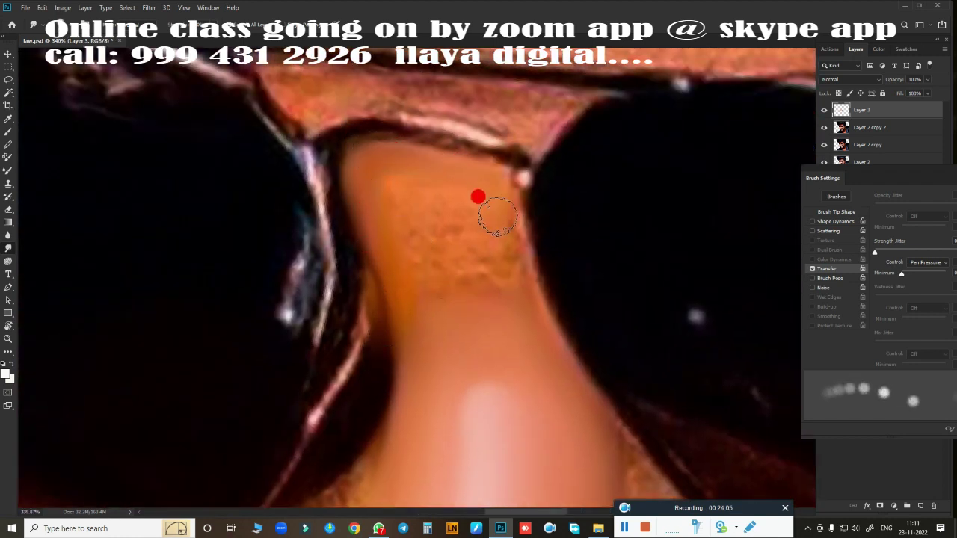
mouse_move(491, 220)
left_mouse_down()
mouse_move(395, 181)
mouse_move(427, 273)
mouse_move(450, 290)
left_mouse_up()
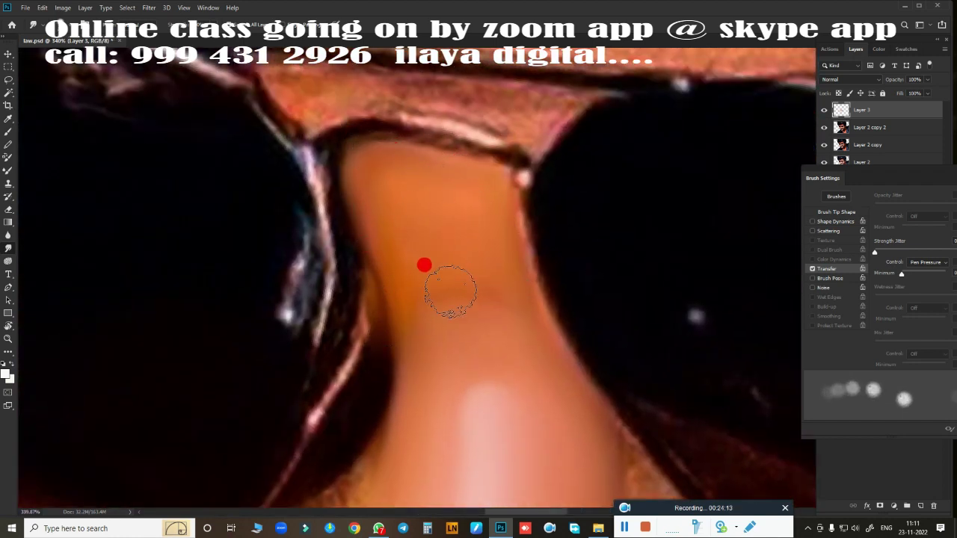
mouse_move(342, 145)
left_mouse_down()
mouse_move(332, 199)
mouse_move(336, 288)
mouse_move(340, 217)
mouse_move(291, 460)
mouse_move(373, 352)
left_mouse_up()
left_click_drag(406, 135, 456, 147)
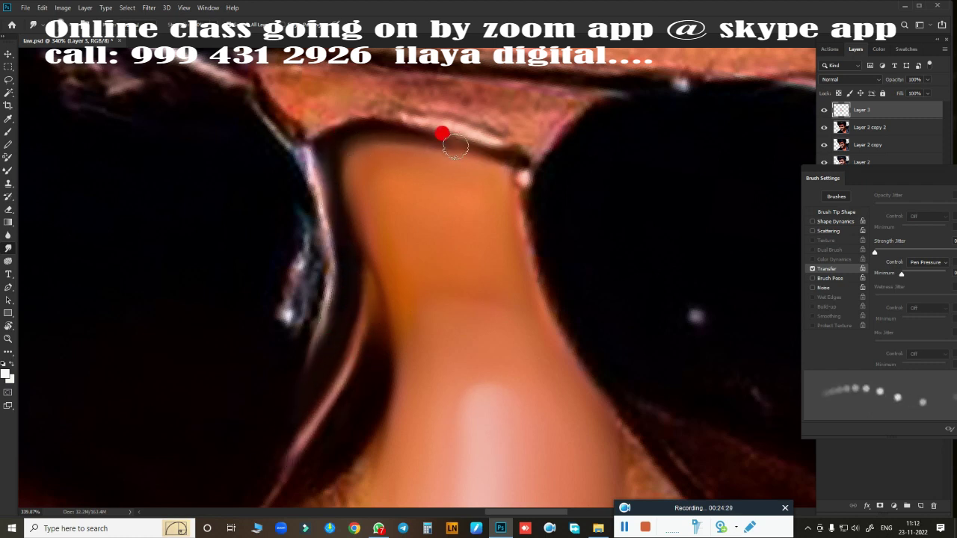
Smooth and darken the frame's top edge and the left lens edge
scroll(486, 314, "up", 1)
scroll(378, 232, "up", 1)
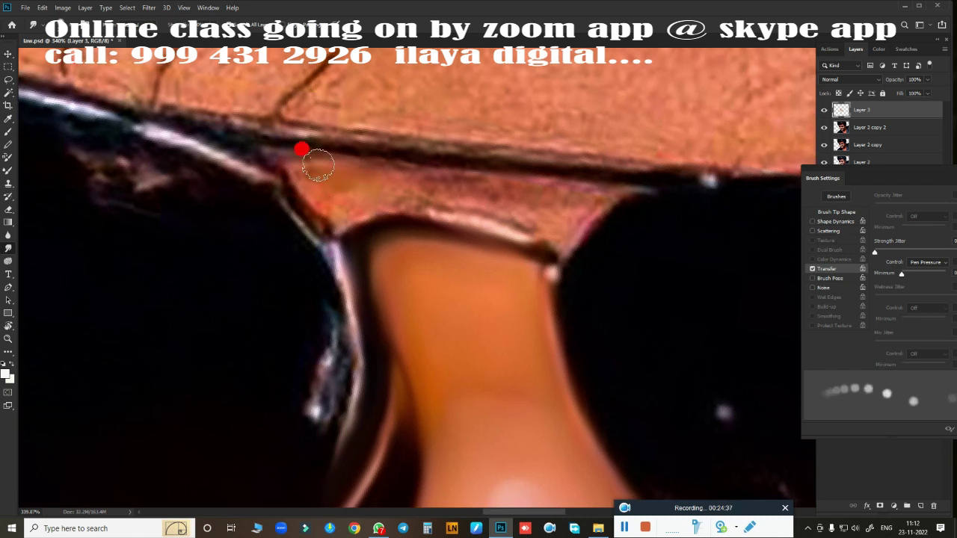
mouse_move(301, 149)
left_mouse_down()
mouse_move(623, 191)
mouse_move(331, 202)
mouse_move(429, 222)
mouse_move(377, 224)
mouse_move(545, 244)
mouse_move(541, 214)
left_mouse_up()
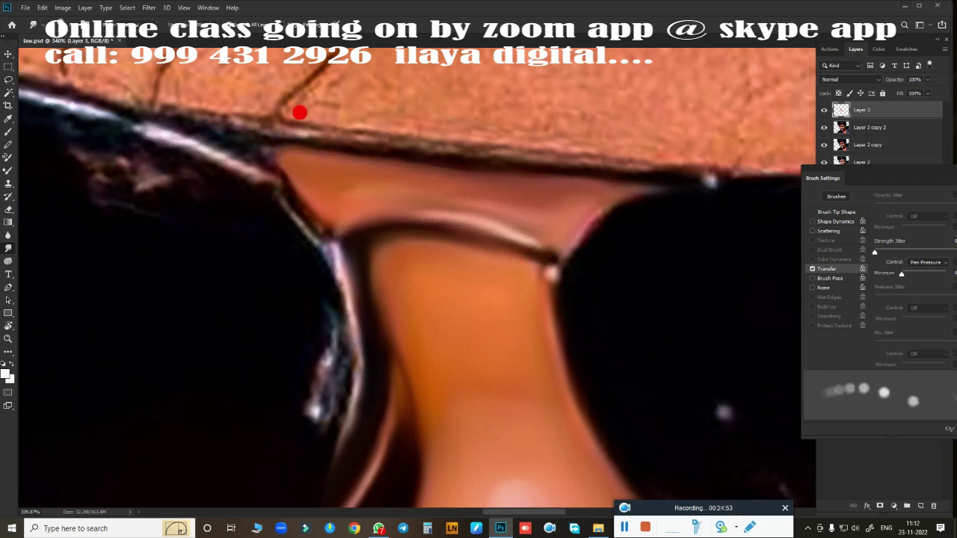
mouse_move(299, 111)
left_mouse_down()
mouse_move(250, 136)
mouse_move(270, 112)
mouse_move(665, 158)
mouse_move(579, 231)
mouse_move(591, 222)
left_mouse_up()
mouse_move(287, 227)
left_mouse_down()
mouse_move(293, 220)
mouse_move(332, 344)
mouse_move(324, 325)
mouse_move(321, 393)
left_mouse_up()
left_click_drag(331, 334, 324, 437)
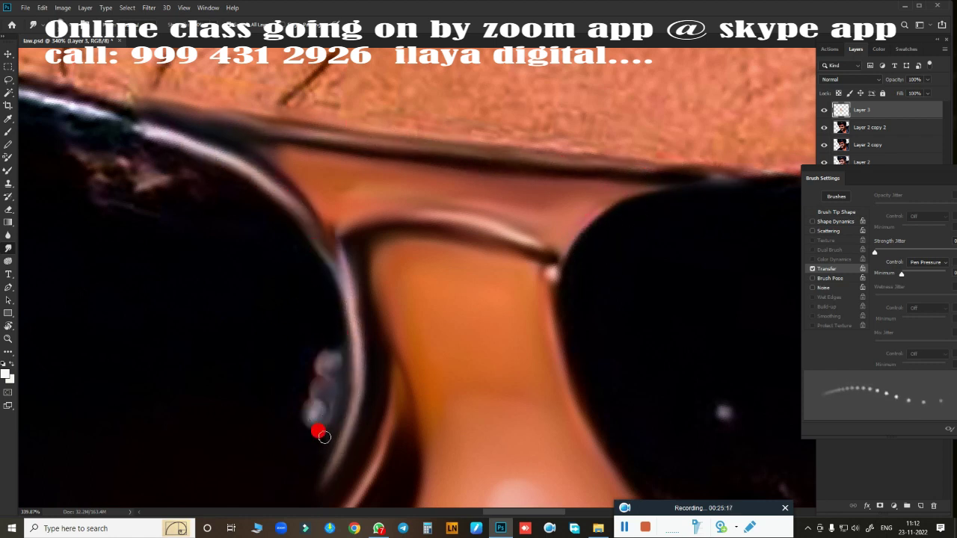
scroll(294, 250, "down", 5)
Bring the nose into view and smooth the skin along the nostril edge
scroll(551, 274, "up", 3)
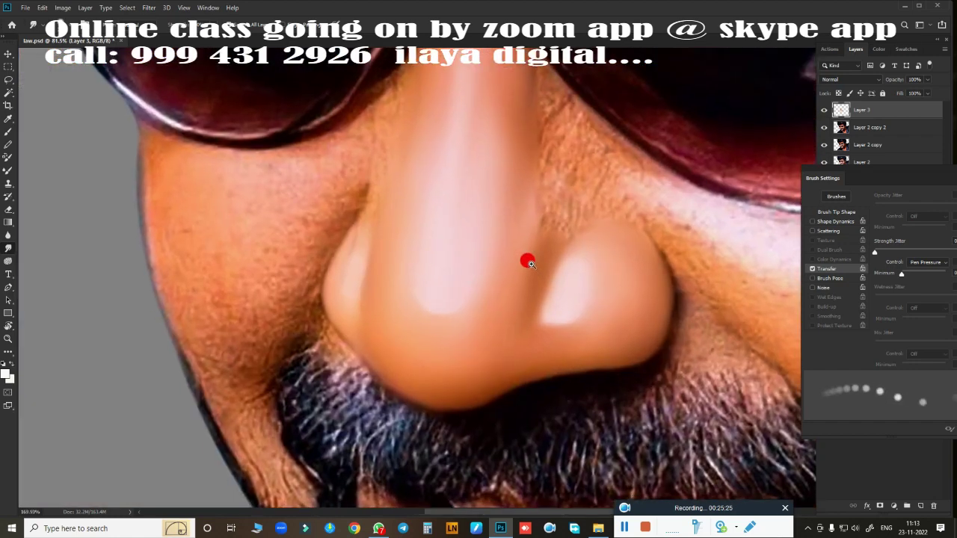
scroll(528, 261, "up", 2)
left_click_drag(458, 264, 386, 251)
mouse_move(596, 352)
left_mouse_down()
mouse_move(434, 232)
mouse_move(404, 269)
mouse_move(387, 352)
mouse_move(775, 157)
left_mouse_up()
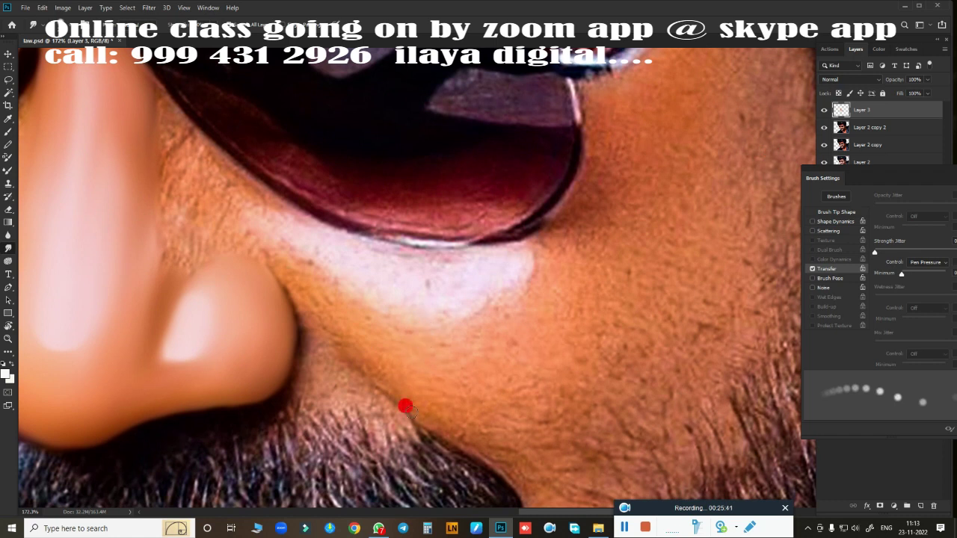
left_click_drag(405, 406, 282, 198)
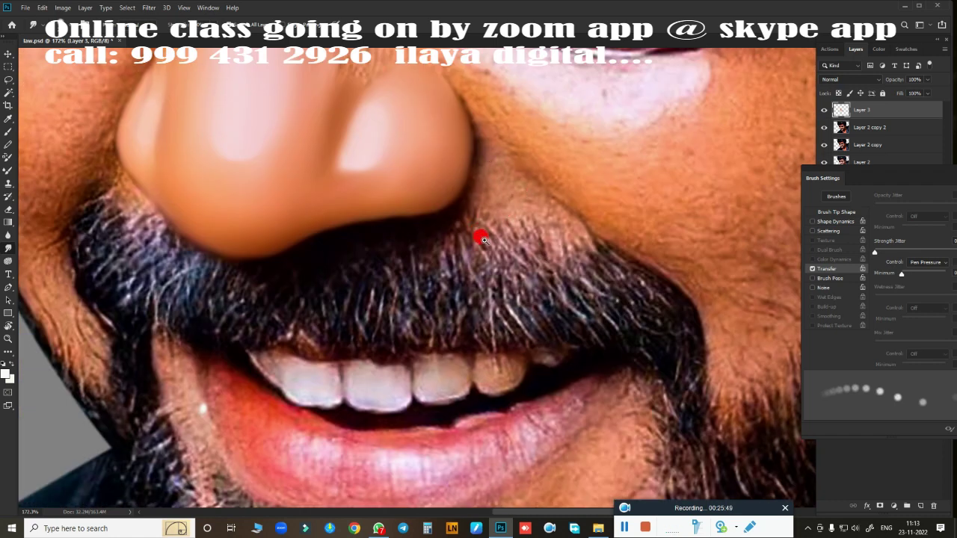
scroll(483, 239, "up", 2)
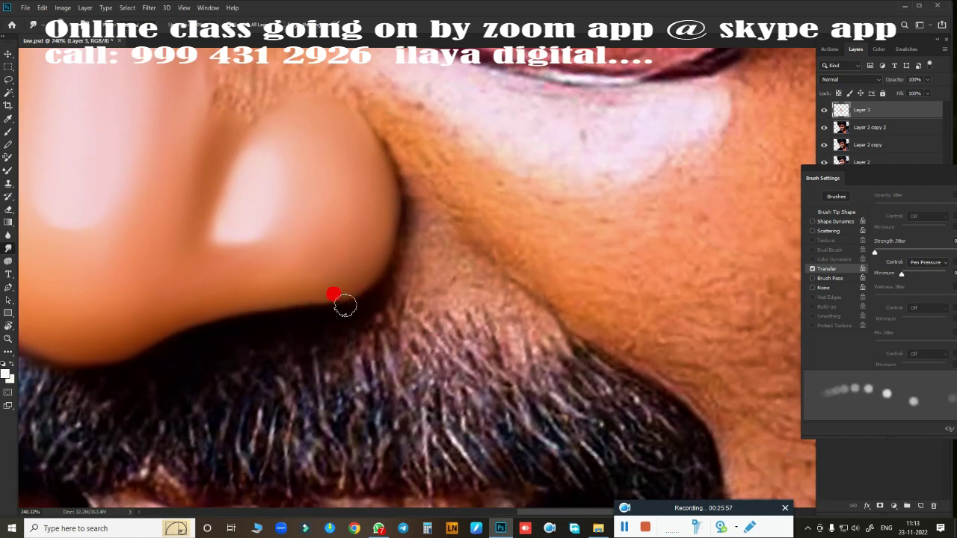
left_click_drag(345, 305, 388, 277)
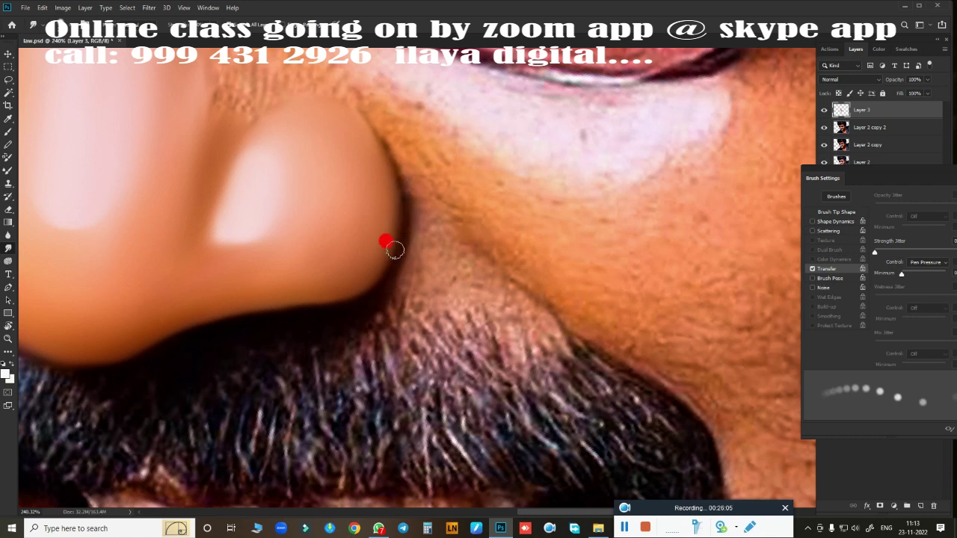
left_click_drag(376, 144, 340, 111)
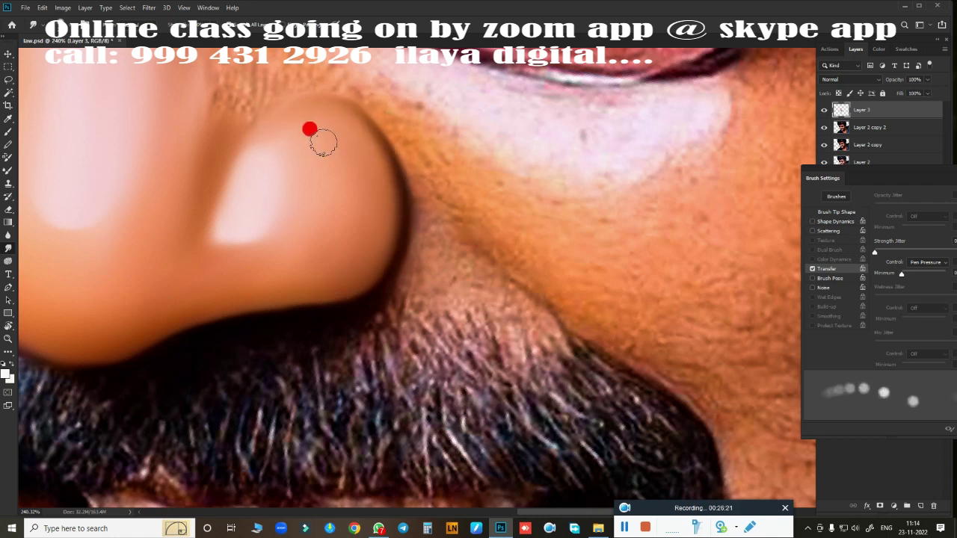
Smudge skin from the nostril's outer edge down over the moustache and beard edge
scroll(427, 364, "down", 3)
scroll(451, 309, "up", 3)
scroll(511, 306, "up", 1)
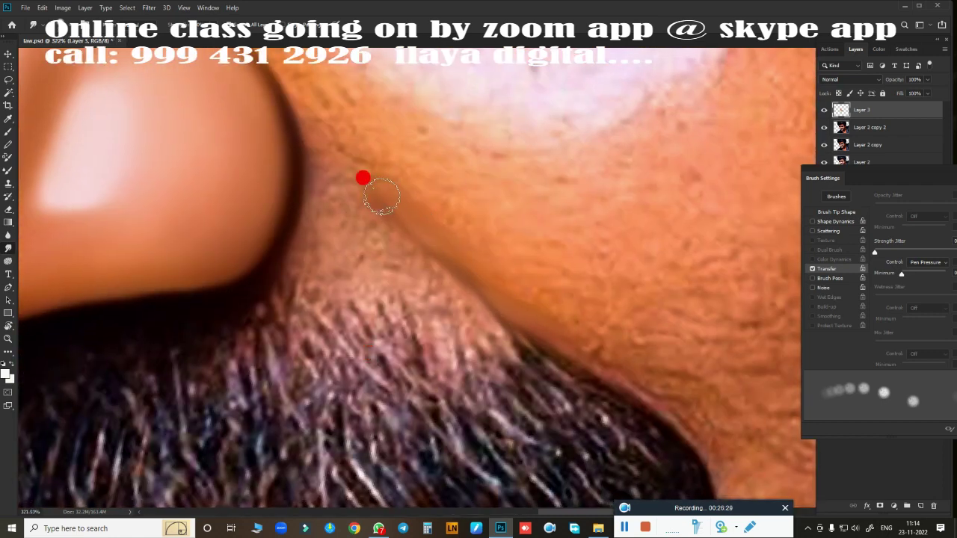
left_click_drag(362, 178, 418, 216)
scroll(423, 287, "down", 1)
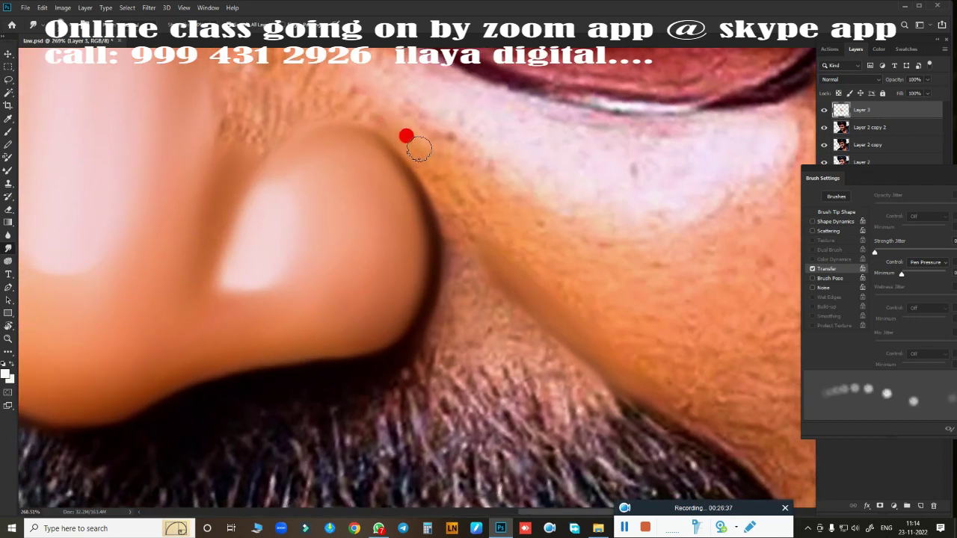
left_click_drag(419, 149, 488, 247)
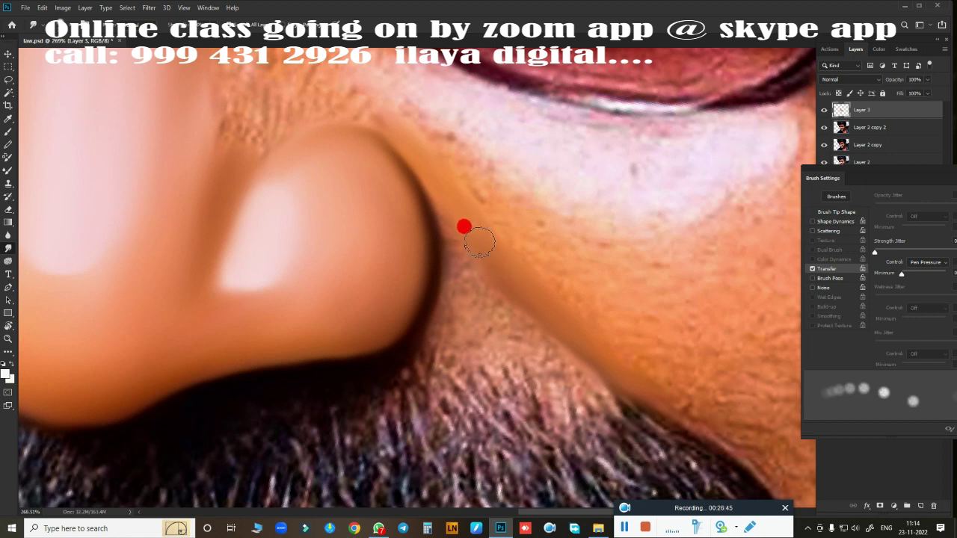
mouse_move(585, 346)
left_mouse_down()
mouse_move(453, 342)
mouse_move(561, 367)
mouse_move(545, 460)
mouse_move(536, 366)
mouse_move(438, 342)
mouse_move(466, 367)
mouse_move(494, 366)
mouse_move(400, 366)
mouse_move(438, 318)
left_mouse_up()
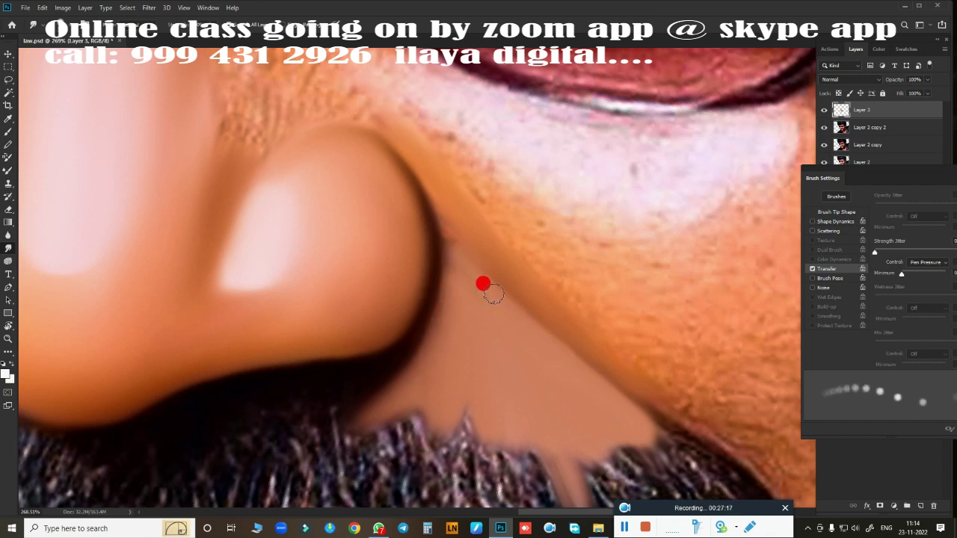
mouse_move(445, 262)
left_mouse_down()
mouse_move(447, 237)
mouse_move(444, 285)
left_mouse_up()
left_click_drag(445, 234, 479, 245)
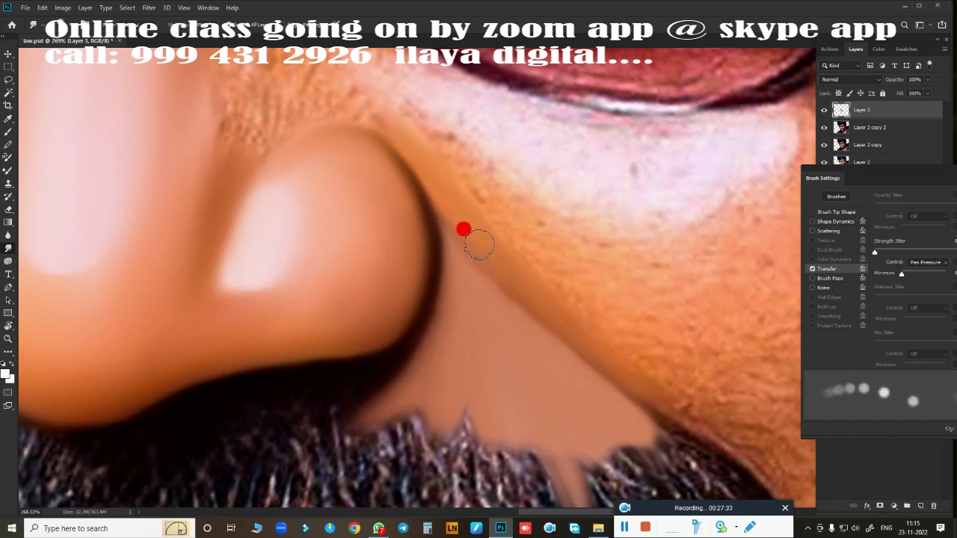
left_click_drag(663, 413, 665, 438)
Restore moustache hair over the flattened skin patch
scroll(597, 256, "down", 5)
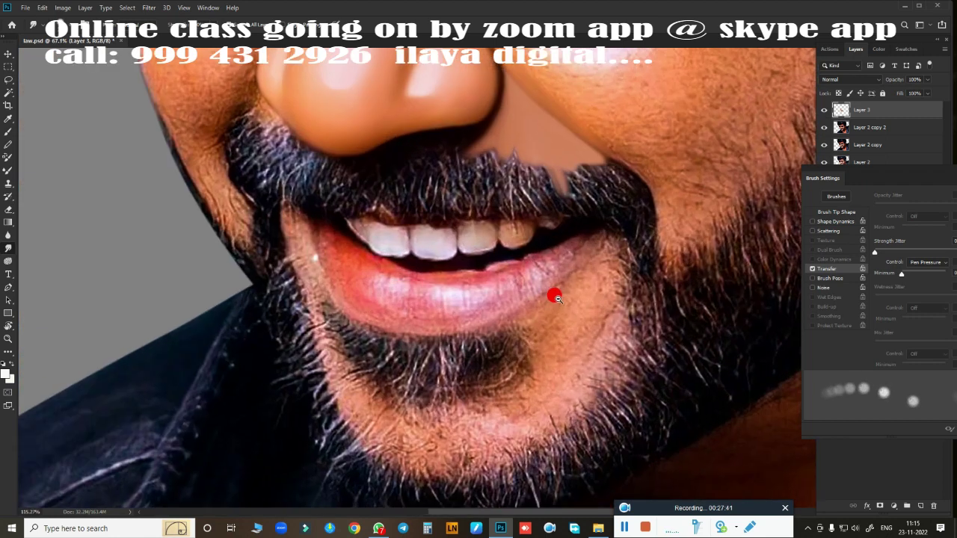
mouse_move(413, 281)
left_mouse_down()
mouse_move(496, 267)
mouse_move(495, 364)
left_mouse_up()
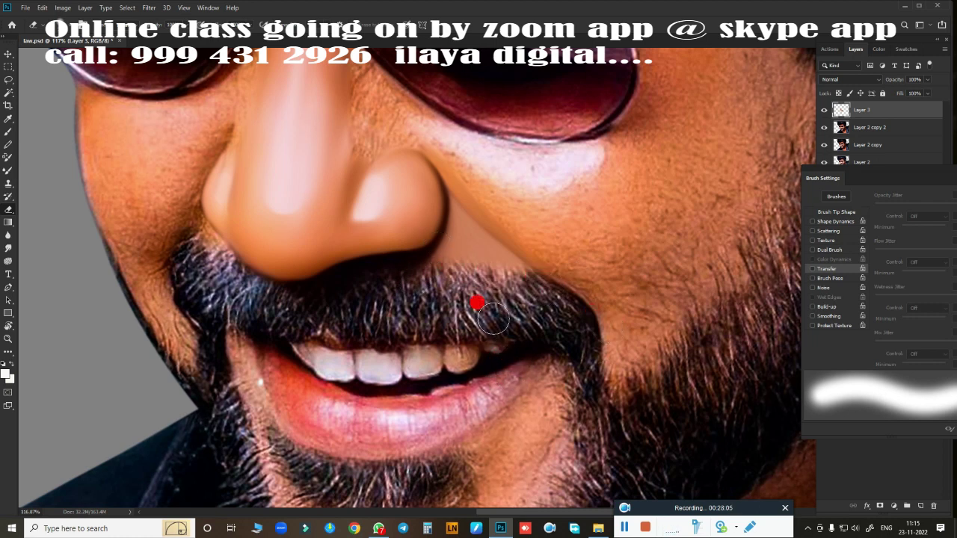
scroll(495, 314, "up", 3)
scroll(502, 314, "down", 5)
scroll(520, 344, "up", 4)
Smudge smooth skin beside the glasses hinge and over the stubble right of the lens
left_click_drag(523, 355, 239, 241)
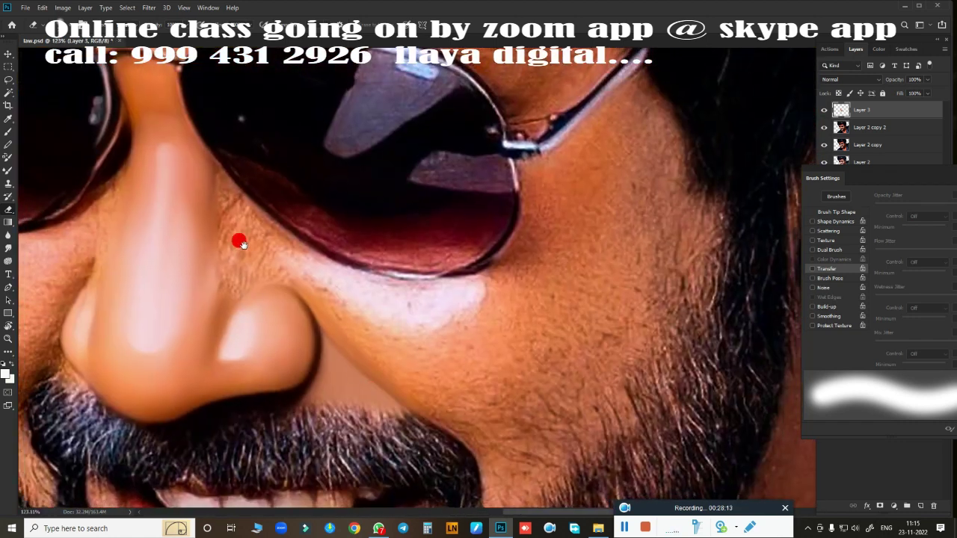
scroll(637, 368, "up", 2)
mouse_move(321, 231)
left_mouse_down()
mouse_move(571, 342)
mouse_move(528, 242)
left_mouse_up()
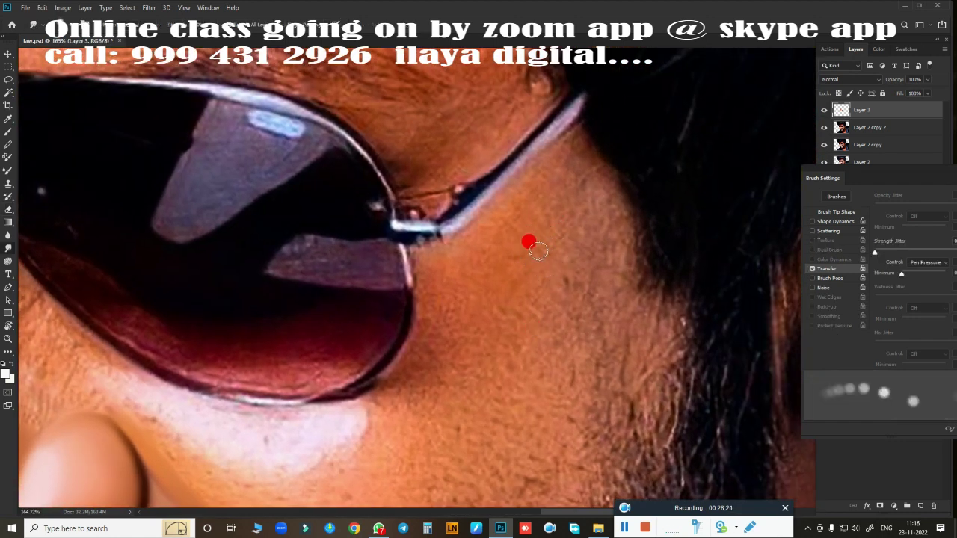
left_click(420, 262)
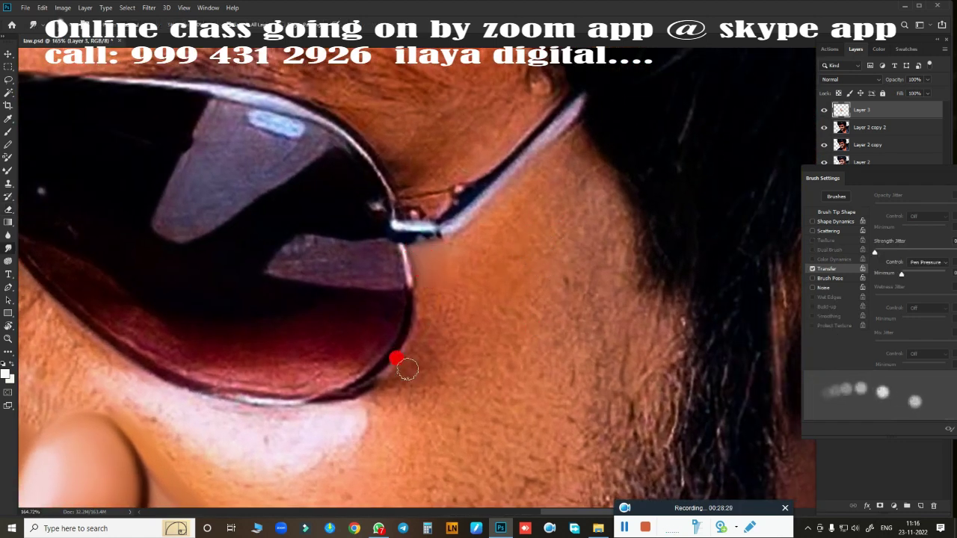
mouse_move(420, 355)
left_mouse_down()
mouse_move(441, 257)
mouse_move(441, 300)
left_mouse_up()
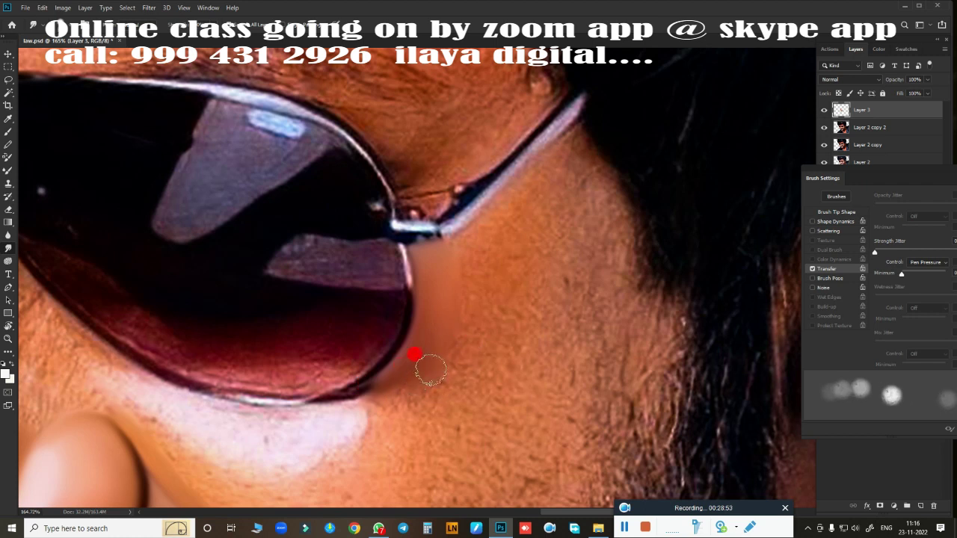
left_click_drag(421, 357, 462, 220)
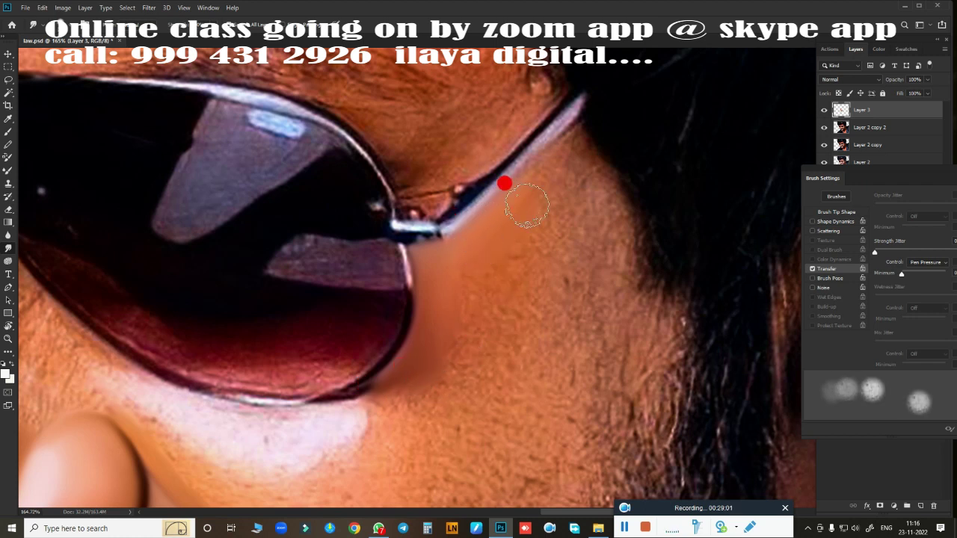
left_click_drag(527, 205, 553, 164)
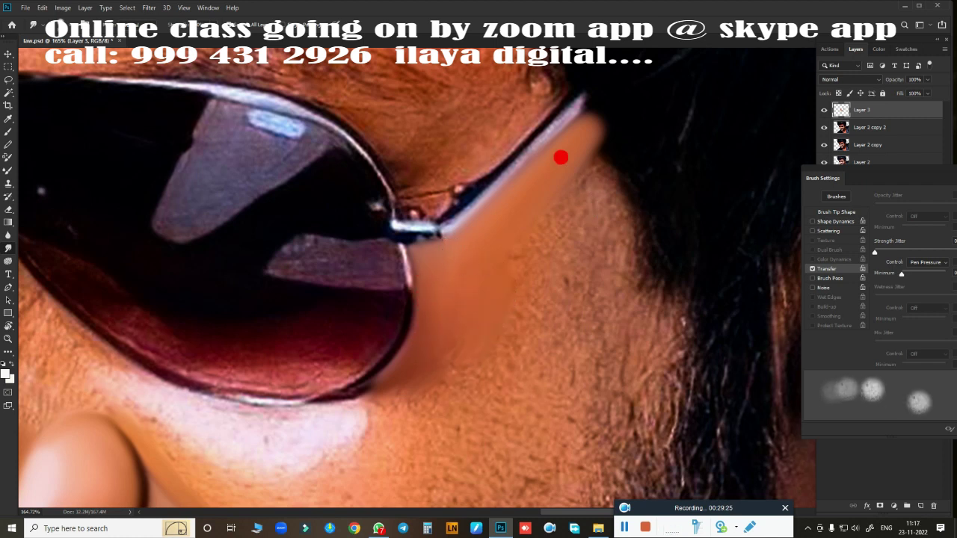
left_click_drag(559, 156, 592, 250)
mouse_move(566, 289)
left_mouse_down()
mouse_move(609, 256)
mouse_move(513, 321)
left_mouse_up()
Smooth the lower cheek between nose and beard down to the chin edge
left_click_drag(400, 418, 393, 406)
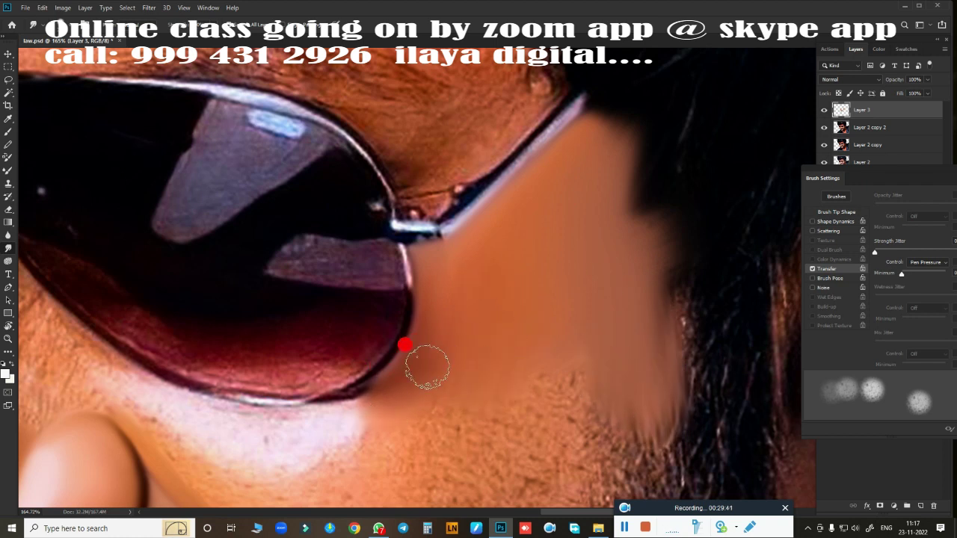
scroll(405, 345, "down", 3)
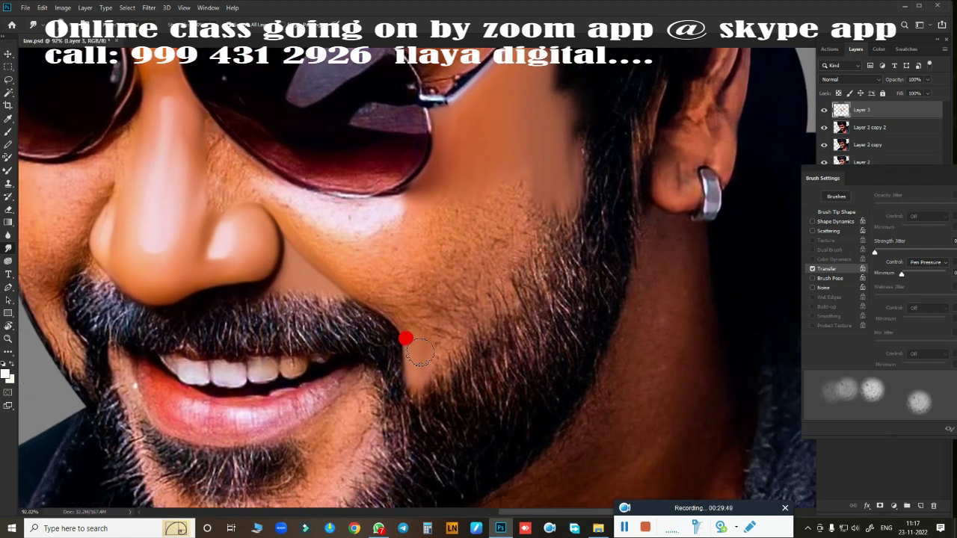
mouse_move(457, 309)
left_mouse_down()
mouse_move(539, 200)
mouse_move(477, 304)
mouse_move(394, 297)
mouse_move(419, 297)
left_mouse_up()
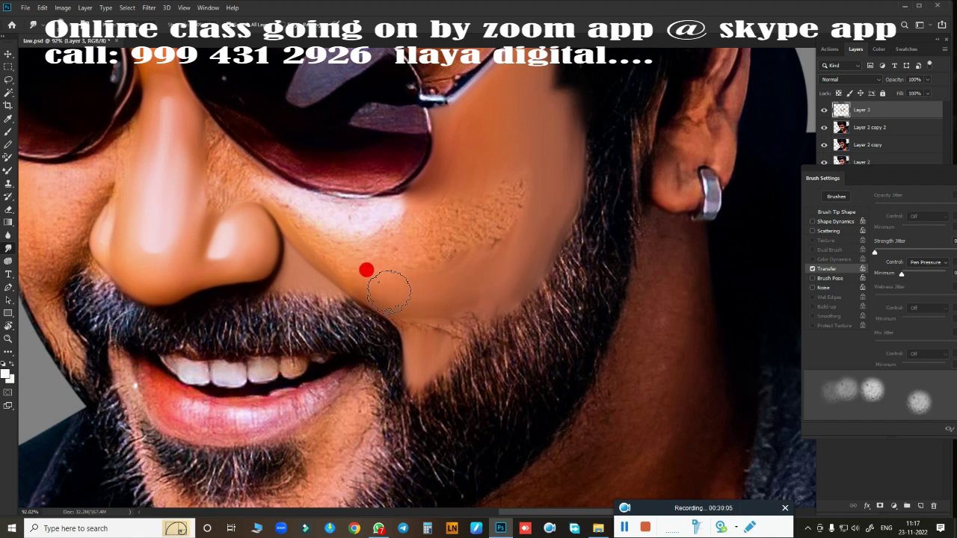
left_click_drag(369, 280, 458, 344)
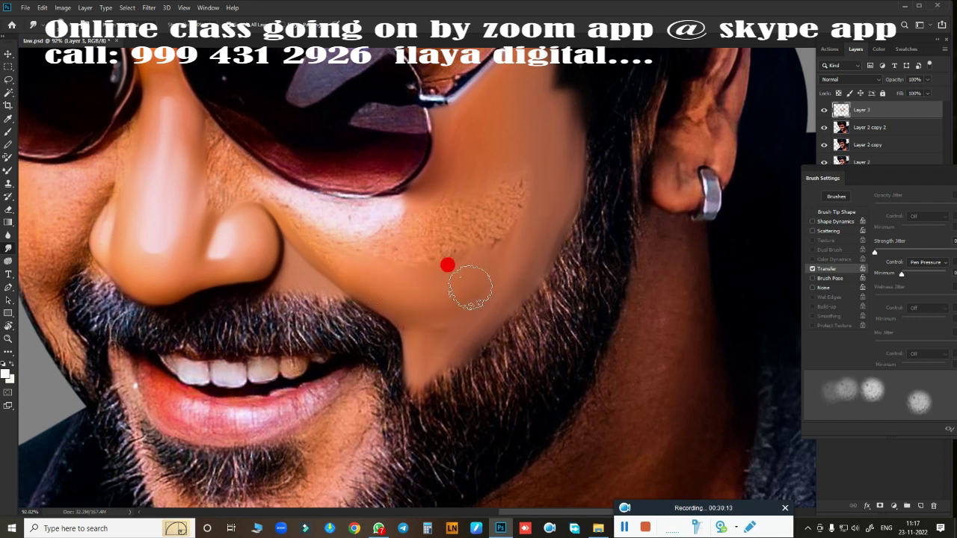
Switch brushes, tidy the skin near the lip corner and darken the cheek edge by the glasses
key("b")
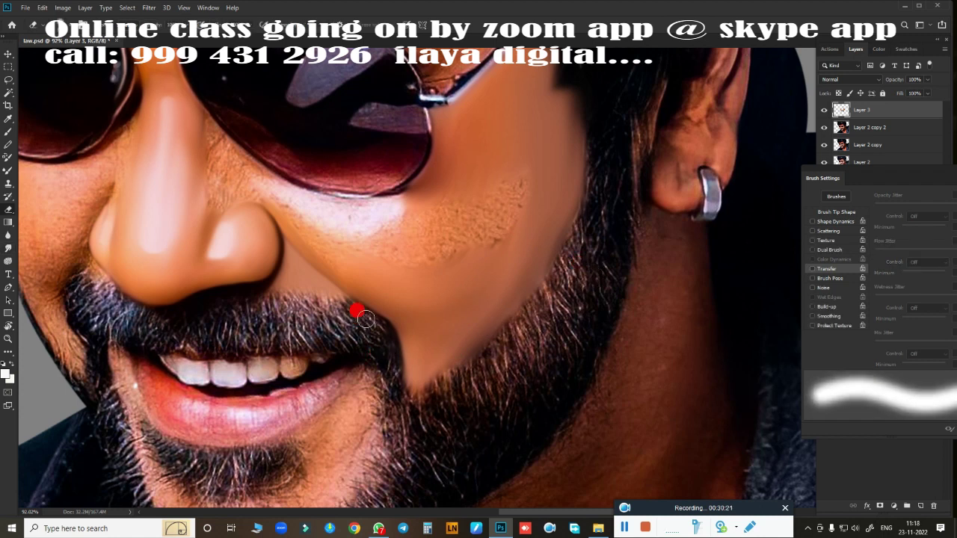
left_click_drag(388, 340, 400, 385)
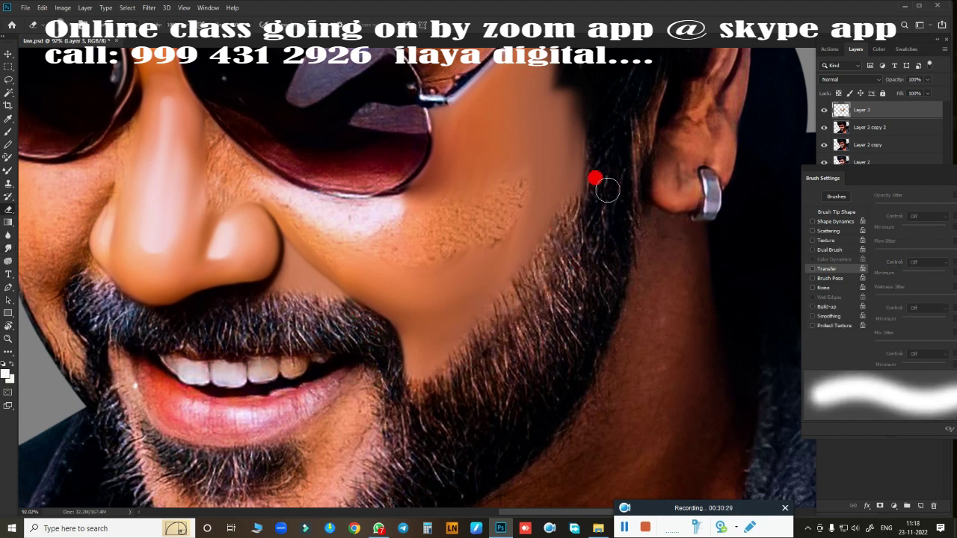
left_click_drag(454, 368, 571, 139)
scroll(571, 139, "up", 3)
left_click_drag(560, 234, 509, 199)
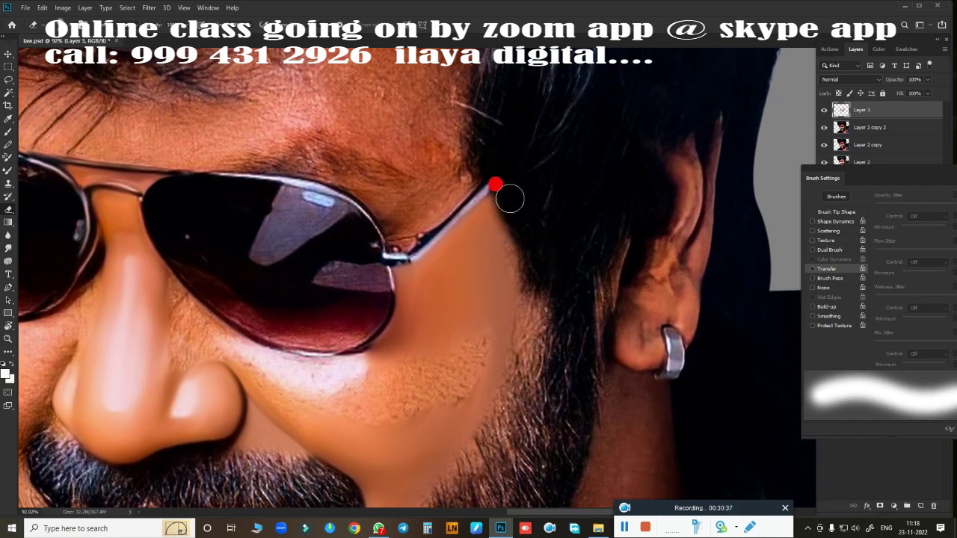
scroll(676, 160, "down", 3)
Resize the brush and smudge the right lens reflections and upper rim toward the hinge
scroll(487, 341, "up", 3)
key("bracketleft")
key("bracketleft")
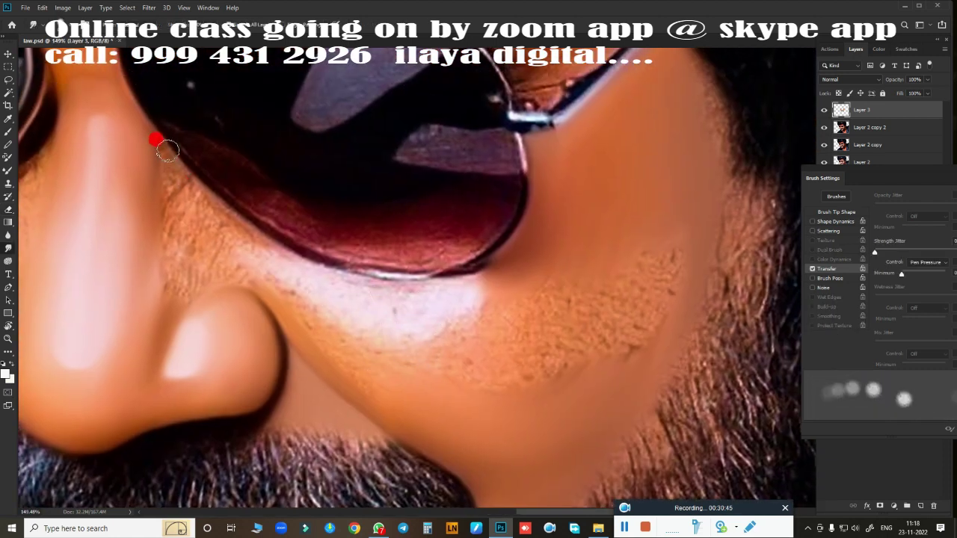
key("bracketleft")
key("bracketleft")
key("bracketright")
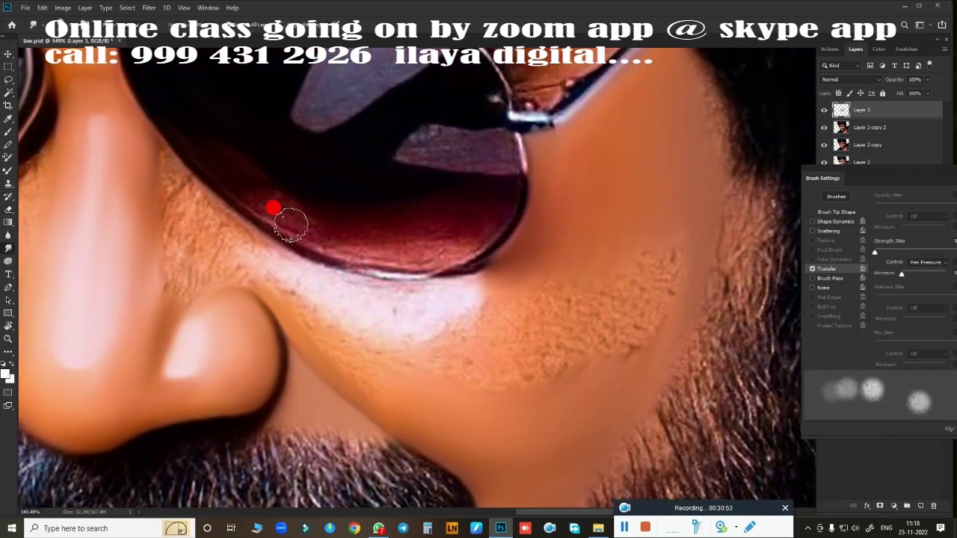
mouse_move(290, 224)
left_mouse_down()
mouse_move(304, 205)
mouse_move(364, 228)
mouse_move(334, 241)
mouse_move(465, 218)
mouse_move(454, 249)
mouse_move(425, 222)
mouse_move(481, 252)
mouse_move(425, 257)
mouse_move(371, 211)
left_mouse_up()
left_click_drag(407, 150, 478, 288)
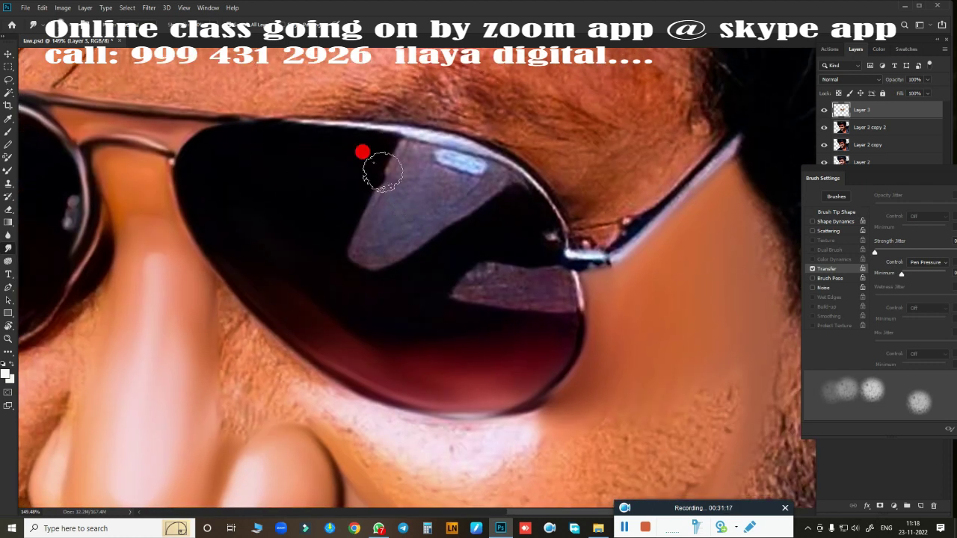
mouse_move(382, 172)
left_mouse_down()
mouse_move(391, 182)
mouse_move(373, 258)
left_mouse_up()
mouse_move(595, 407)
left_mouse_down()
mouse_move(363, 252)
mouse_move(434, 159)
left_mouse_up()
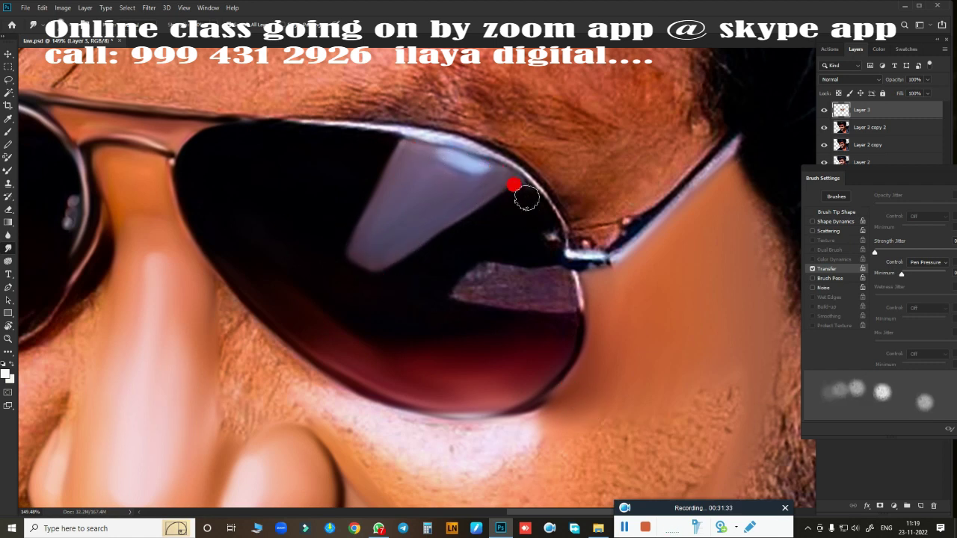
mouse_move(526, 198)
left_mouse_down()
mouse_move(569, 254)
mouse_move(740, 131)
mouse_move(608, 261)
mouse_move(570, 285)
mouse_move(486, 273)
mouse_move(538, 275)
left_mouse_up()
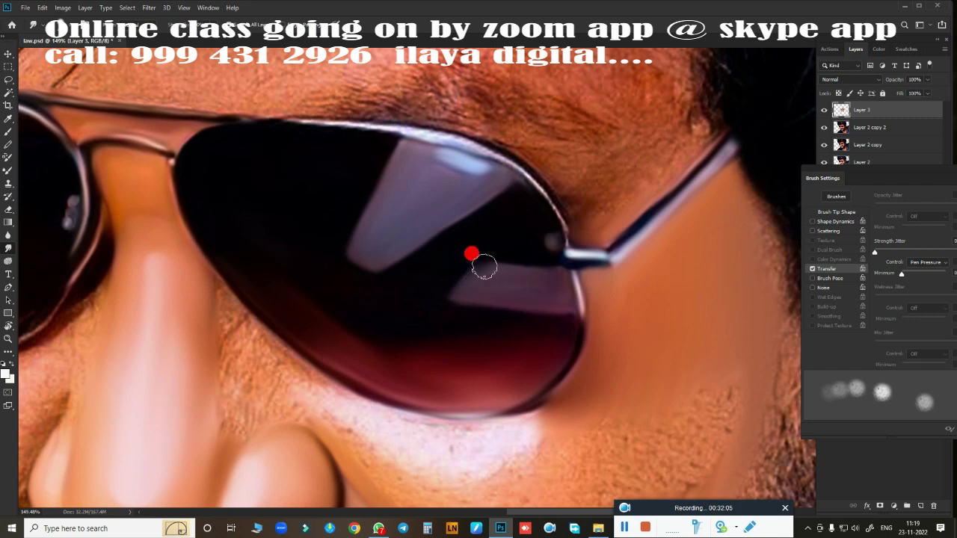
mouse_move(356, 131)
left_mouse_down()
mouse_move(430, 140)
mouse_move(561, 232)
mouse_move(521, 193)
mouse_move(407, 145)
left_mouse_up()
Smooth the side of the nose and blend the rough cheek skin to the lens edge
scroll(513, 160, "down", 5)
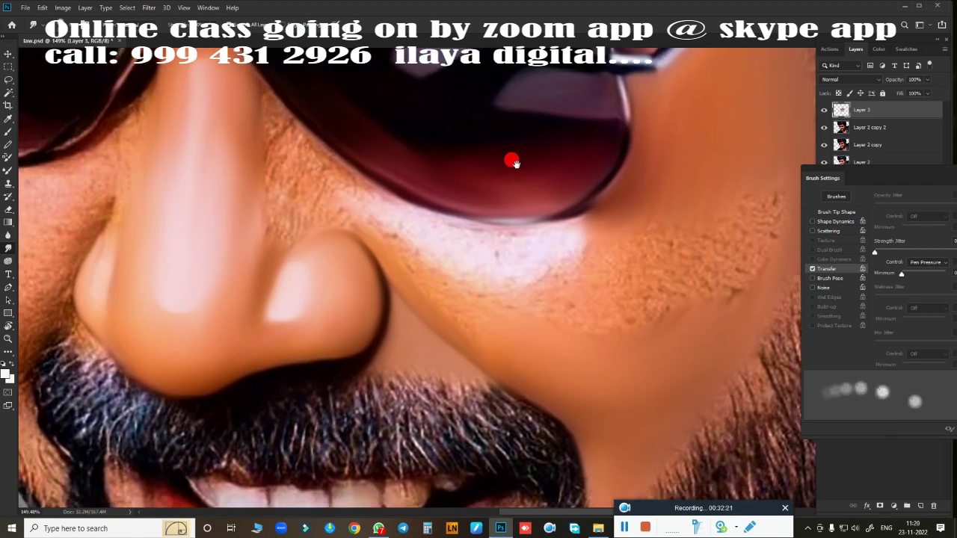
scroll(247, 176, "up", 2)
mouse_move(230, 159)
left_mouse_down()
mouse_move(263, 188)
mouse_move(231, 216)
mouse_move(290, 236)
mouse_move(288, 222)
left_mouse_up()
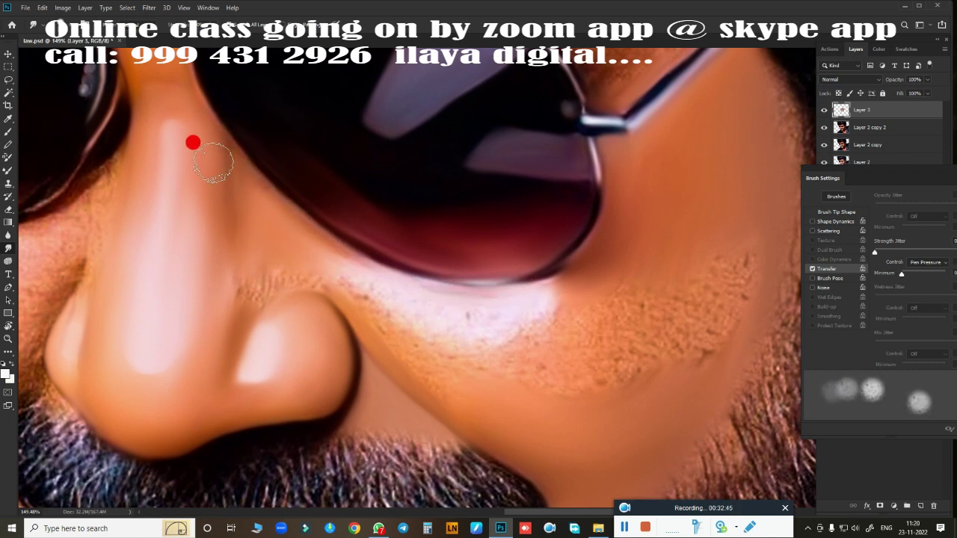
mouse_move(213, 162)
left_mouse_down()
mouse_move(240, 312)
mouse_move(325, 280)
left_mouse_up()
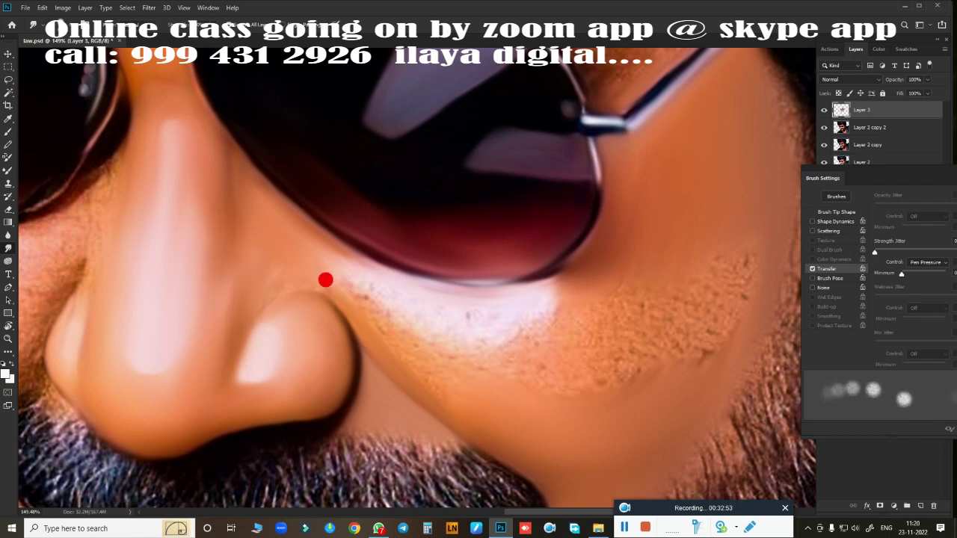
mouse_move(247, 307)
left_mouse_down()
mouse_move(374, 273)
mouse_move(513, 282)
mouse_move(564, 249)
left_mouse_up()
mouse_move(386, 317)
left_mouse_down()
mouse_move(364, 299)
mouse_move(381, 310)
mouse_move(619, 294)
mouse_move(650, 196)
mouse_move(401, 299)
mouse_move(555, 310)
mouse_move(526, 316)
mouse_move(541, 312)
mouse_move(344, 286)
mouse_move(575, 261)
mouse_move(651, 204)
mouse_move(496, 337)
mouse_move(457, 307)
mouse_move(521, 277)
mouse_move(464, 313)
mouse_move(327, 256)
left_mouse_up()
Resize the brush, smooth the bright skin below the lip and zoom out to check
key("bracketleft")
key("bracketleft")
scroll(300, 269, "down", 3)
scroll(599, 397, "up", 4)
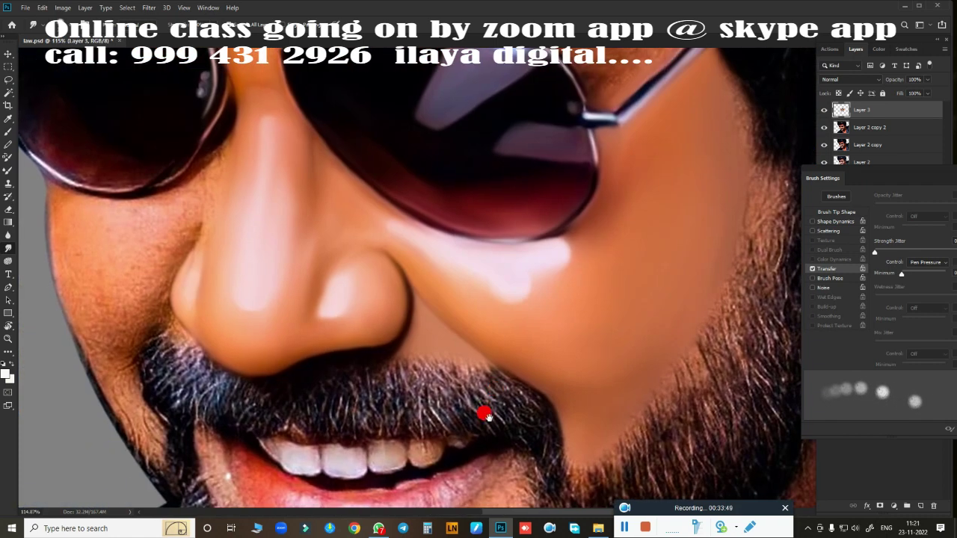
key("bracketright")
key("bracketright")
mouse_move(612, 179)
left_mouse_down()
mouse_move(630, 142)
mouse_move(502, 219)
mouse_move(504, 272)
mouse_move(419, 231)
mouse_move(604, 337)
left_mouse_up()
scroll(494, 315, "down", 3)
scroll(493, 316, "up", 2)
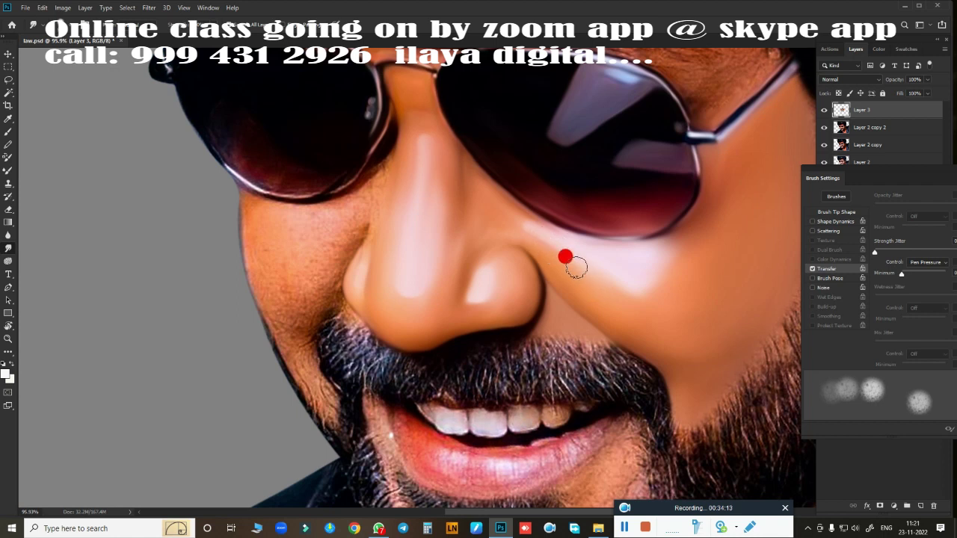
scroll(588, 295, "down", 2)
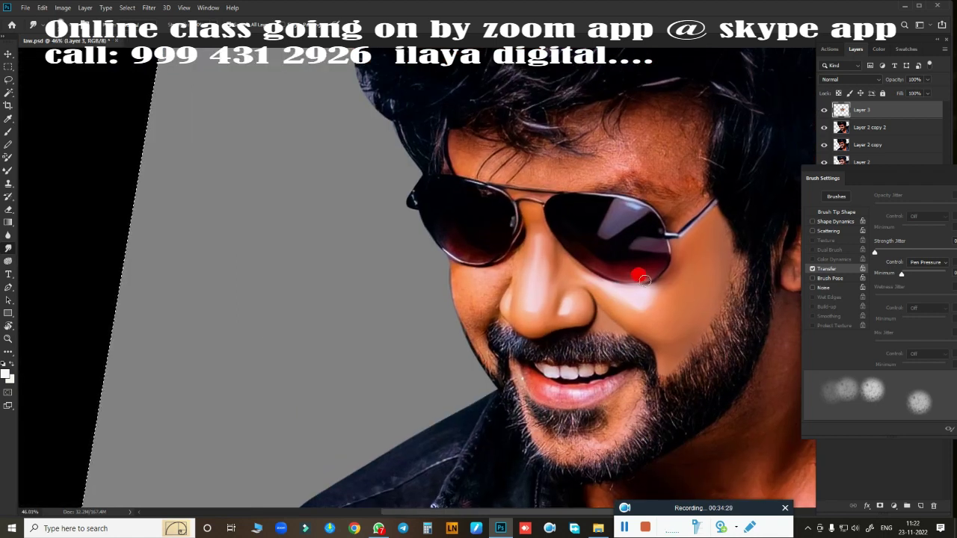
scroll(604, 274, "up", 3)
Smudge the forehead, brow, temple and between-eyebrow skin smooth, removing the dark blotch
scroll(562, 294, "up", 1)
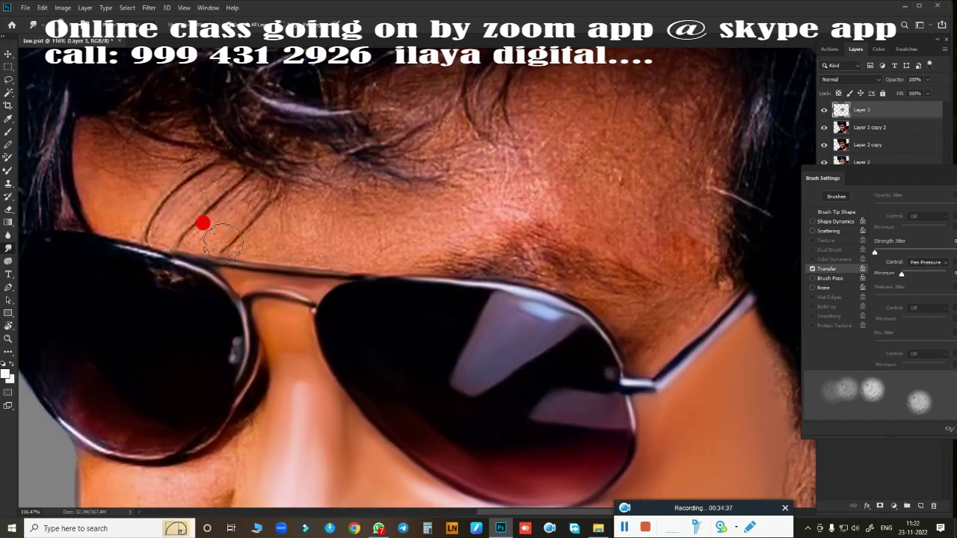
mouse_move(223, 240)
left_mouse_down()
mouse_move(89, 131)
mouse_move(132, 132)
mouse_move(90, 164)
mouse_move(71, 107)
mouse_move(173, 222)
mouse_move(149, 222)
mouse_move(277, 243)
mouse_move(171, 150)
mouse_move(306, 187)
mouse_move(333, 180)
left_mouse_up()
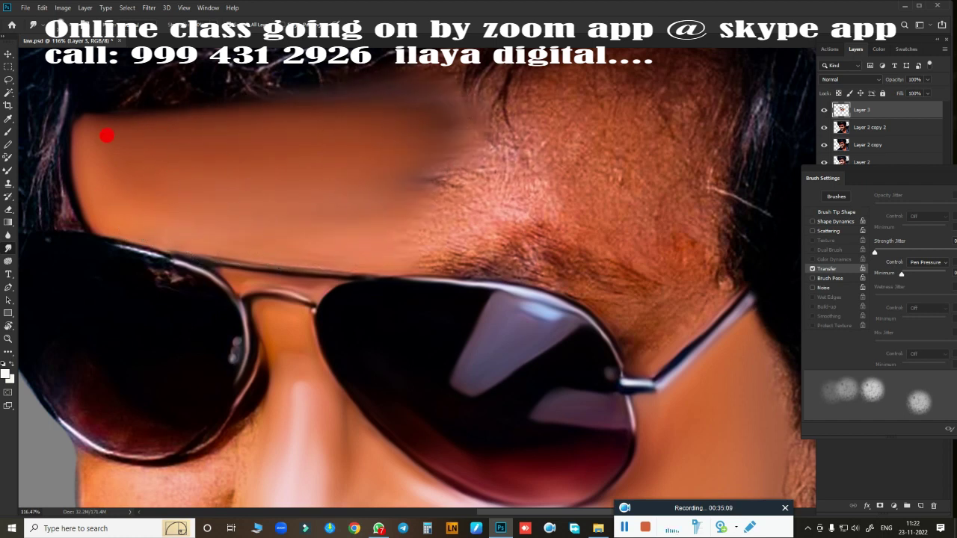
mouse_move(148, 175)
left_mouse_down()
mouse_move(493, 166)
mouse_move(611, 128)
mouse_move(604, 122)
mouse_move(677, 243)
mouse_move(721, 121)
left_mouse_up()
mouse_move(641, 282)
left_mouse_down()
mouse_move(566, 278)
mouse_move(603, 309)
left_mouse_up()
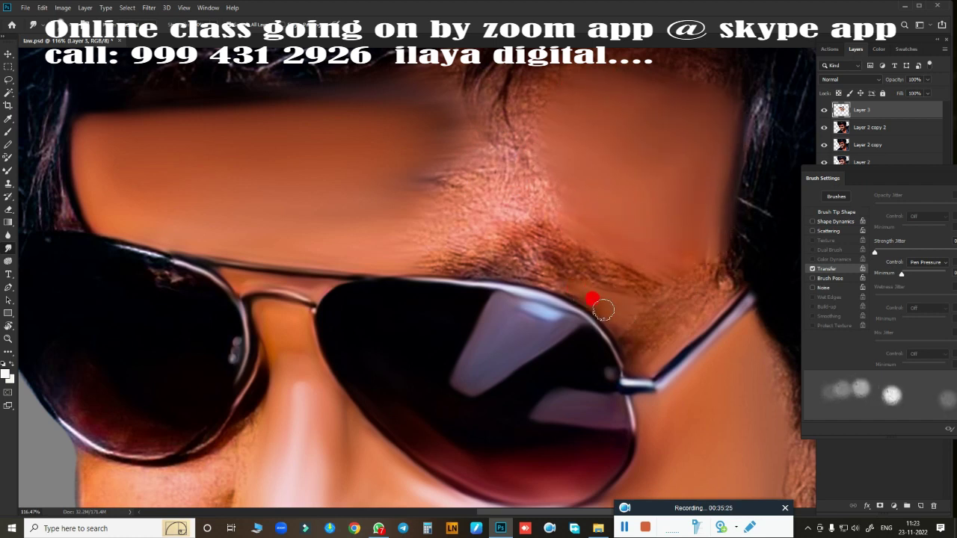
left_click_drag(646, 341, 589, 299)
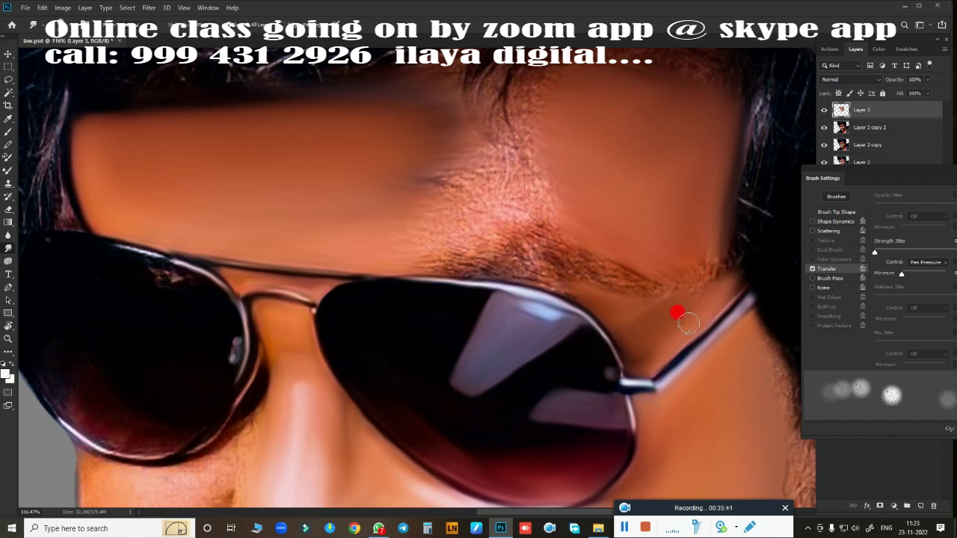
left_click_drag(688, 323, 500, 263)
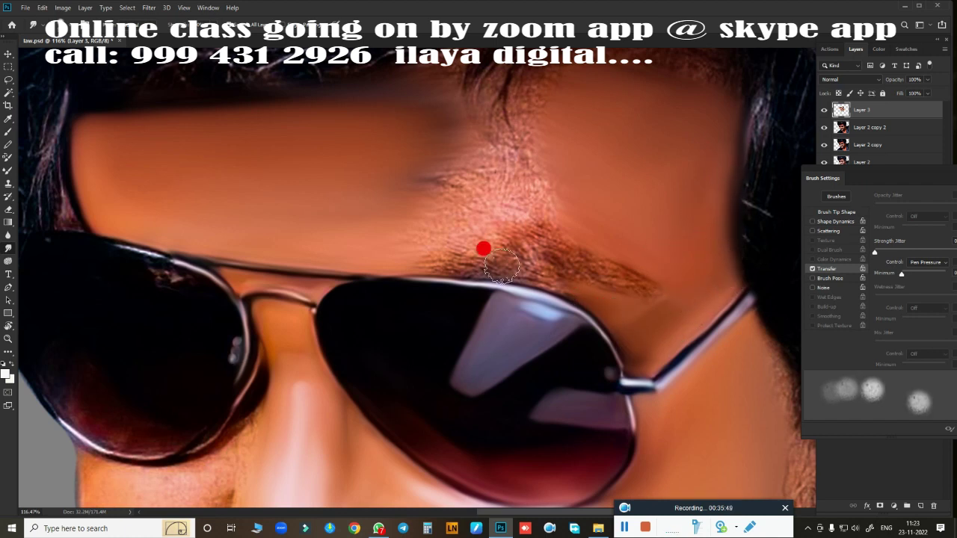
mouse_move(344, 241)
left_mouse_down()
mouse_move(560, 103)
mouse_move(384, 111)
mouse_move(589, 110)
mouse_move(524, 175)
mouse_move(411, 188)
left_mouse_up()
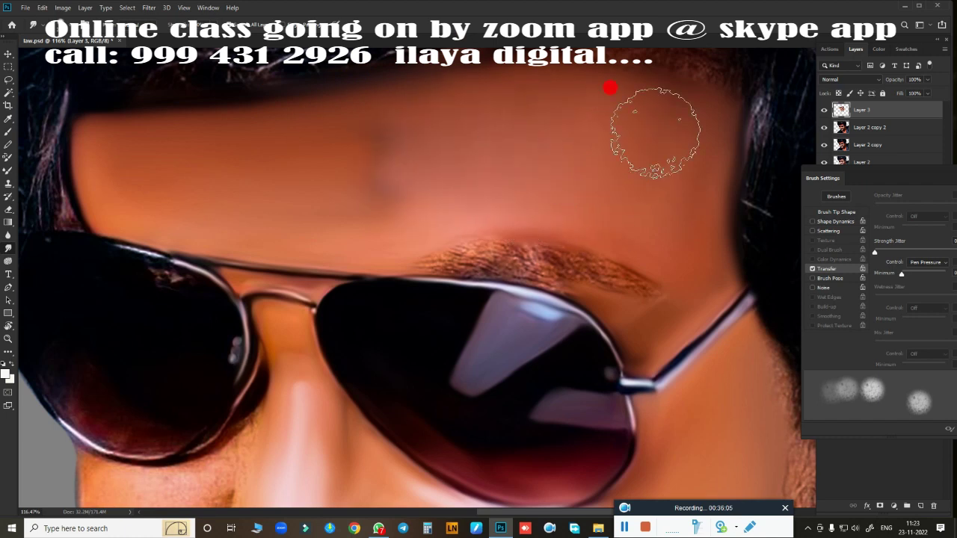
mouse_move(648, 200)
left_mouse_down()
mouse_move(421, 145)
mouse_move(381, 171)
mouse_move(347, 167)
mouse_move(264, 235)
mouse_move(422, 266)
mouse_move(595, 267)
mouse_move(601, 289)
mouse_move(634, 301)
left_mouse_up()
Lower Layer 3 fill to about 75%, then restore it to 100%
scroll(539, 214, "down", 3)
scroll(628, 188, "up", 2)
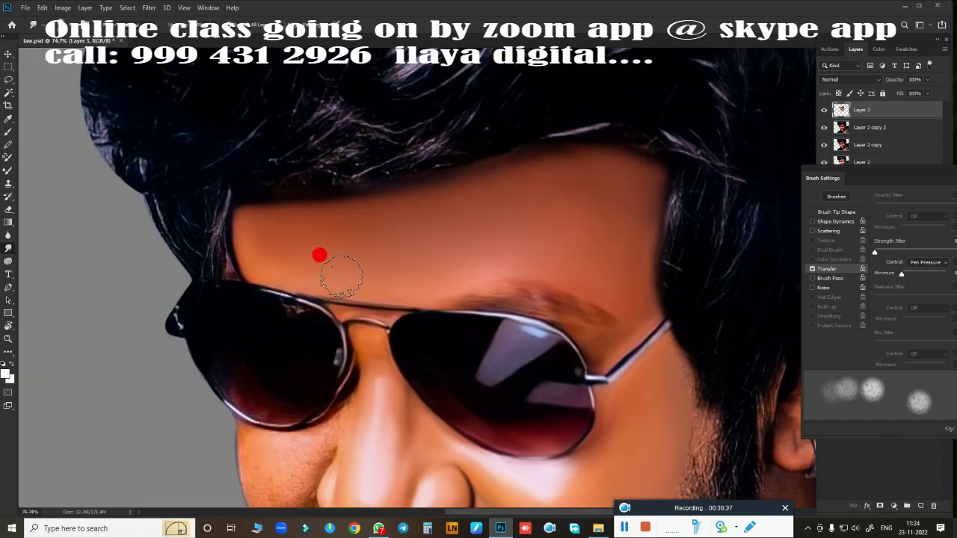
left_click(927, 93)
left_click_drag(931, 106, 918, 110)
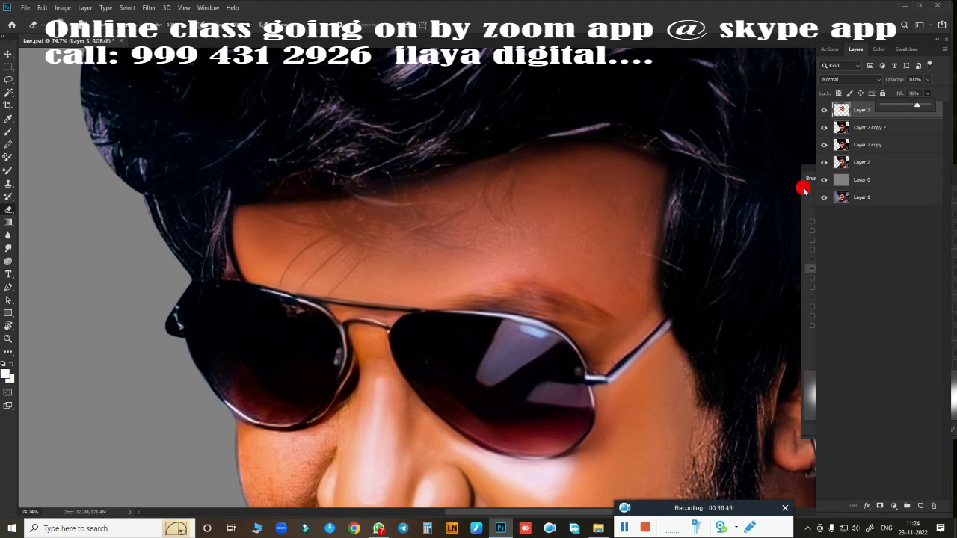
left_click(217, 205)
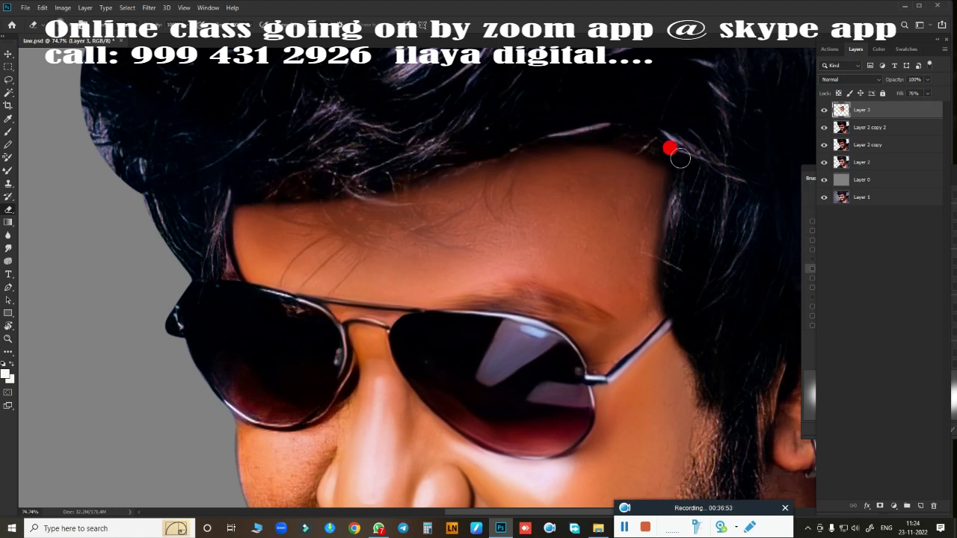
left_click_drag(925, 103, 941, 103)
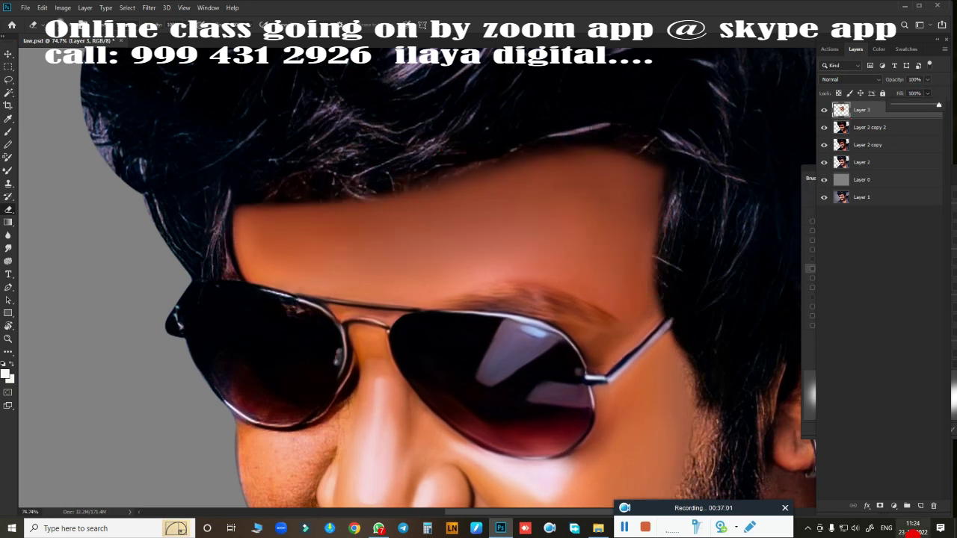
Add a new empty Layer 4 above Layer 3 with Ctrl+Shift+Alt+N
key("ctrl+shift+alt+n")
scroll(364, 289, "down", 3)
scroll(292, 258, "up", 5)
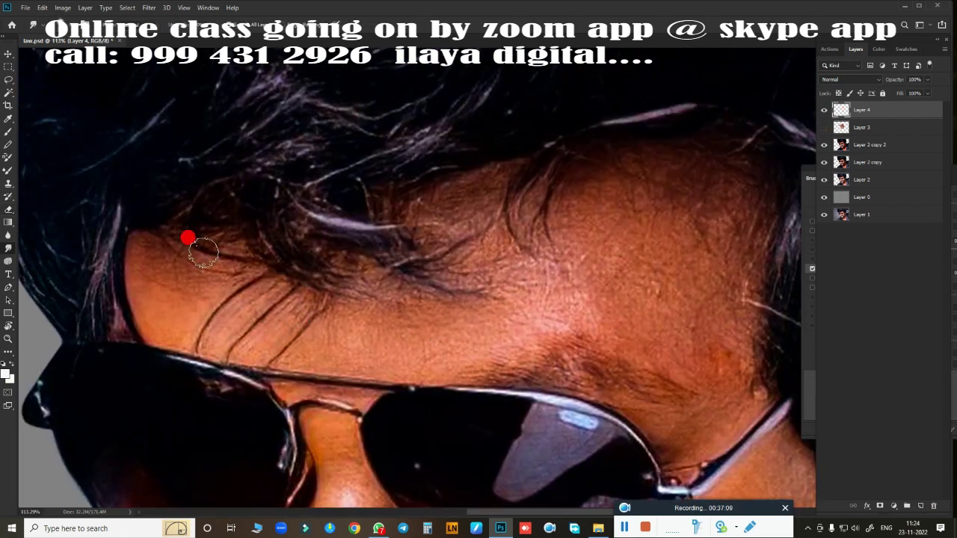
Smudge the forehead hair into painted strands along the hairline
scroll(203, 253, "down", 3)
scroll(257, 192, "up", 3)
mouse_move(256, 192)
left_mouse_down()
mouse_move(322, 278)
mouse_move(288, 209)
mouse_move(321, 213)
left_mouse_up()
mouse_move(286, 256)
left_mouse_down()
mouse_move(274, 201)
mouse_move(515, 250)
mouse_move(548, 246)
left_mouse_up()
left_click_drag(335, 266, 260, 238)
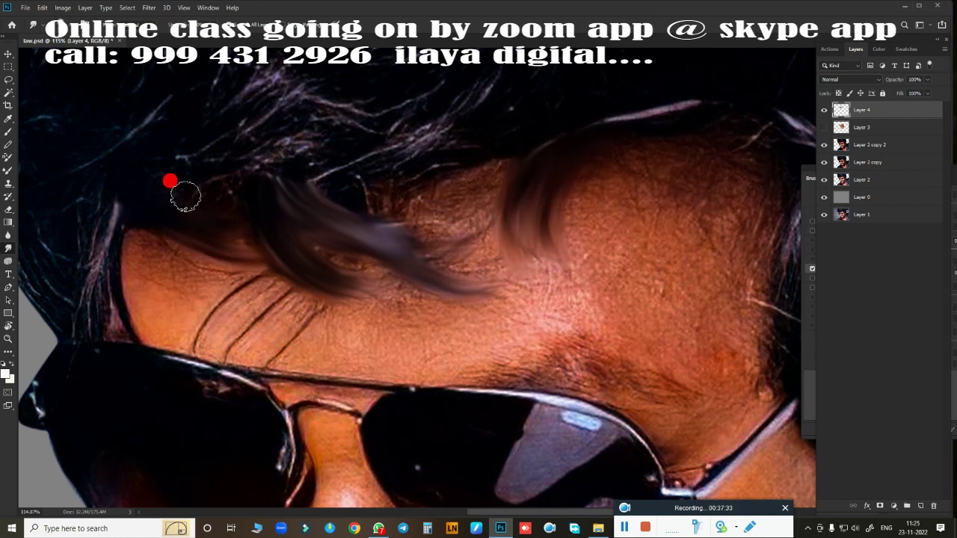
mouse_move(186, 196)
left_mouse_down()
mouse_move(342, 192)
mouse_move(394, 391)
mouse_move(282, 317)
mouse_move(409, 301)
left_mouse_up()
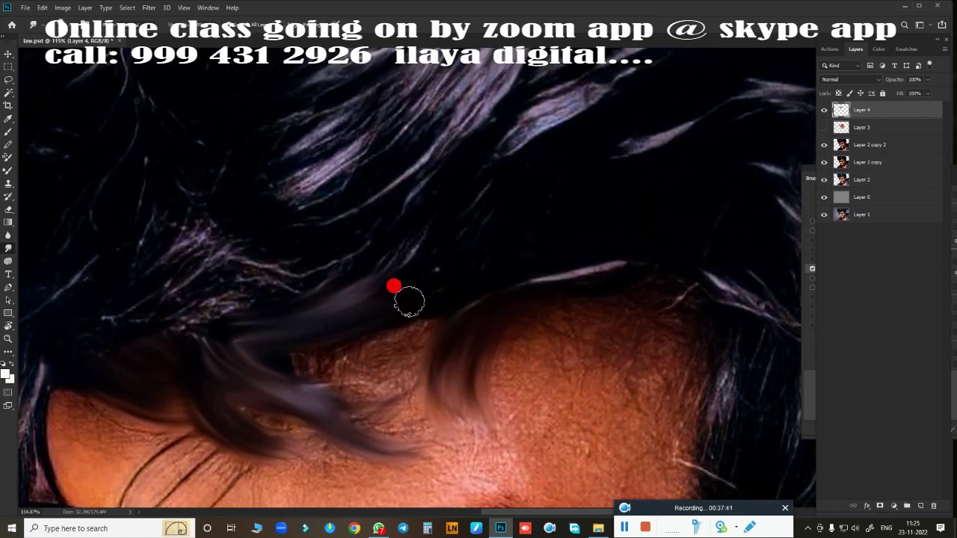
left_click_drag(204, 340, 106, 347)
mouse_move(544, 251)
left_mouse_down()
mouse_move(472, 310)
mouse_move(369, 332)
left_mouse_up()
mouse_move(265, 344)
left_mouse_down()
mouse_move(364, 399)
mouse_move(248, 427)
left_mouse_up()
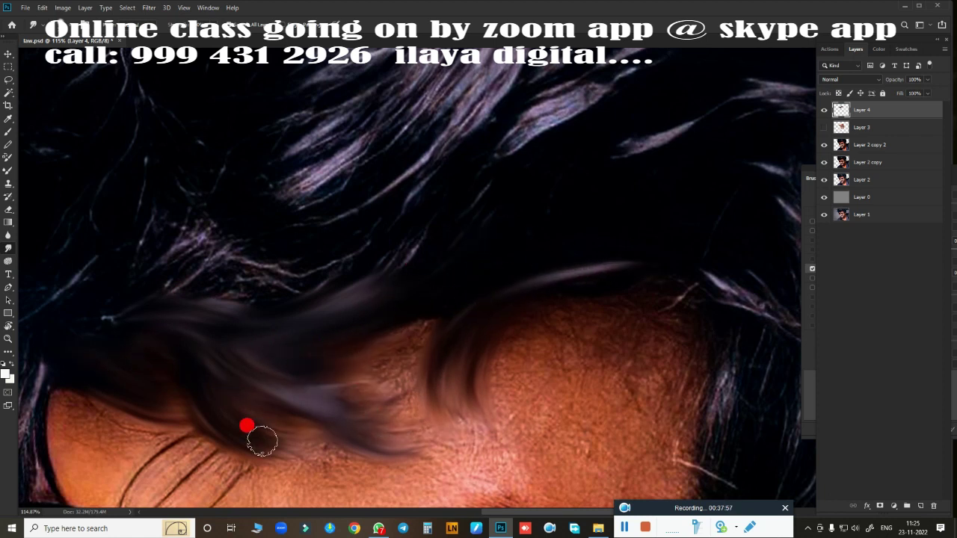
Repaint smooth skin over the fuzzy hairline texture
scroll(612, 162, "down", 3)
scroll(487, 267, "down", 2)
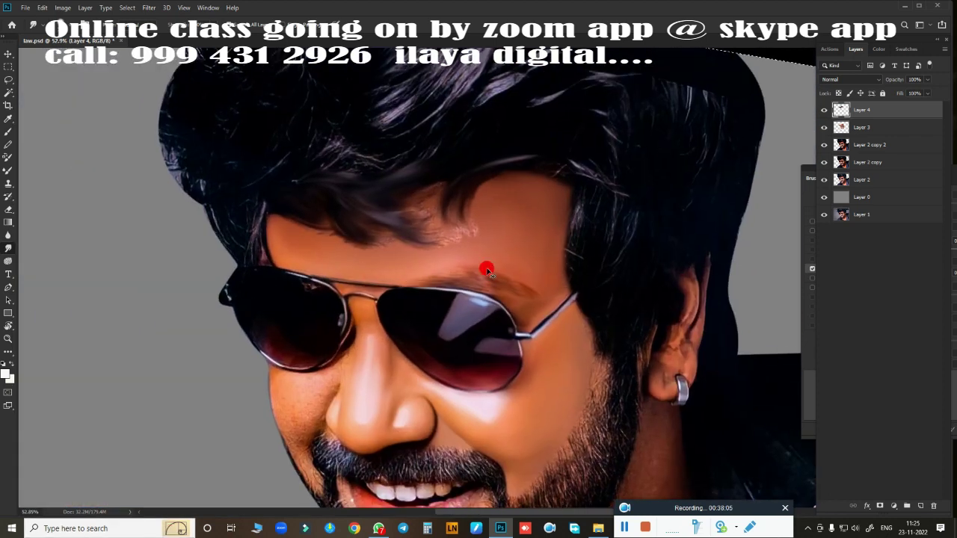
scroll(489, 246, "up", 5)
scroll(568, 276, "down", 2)
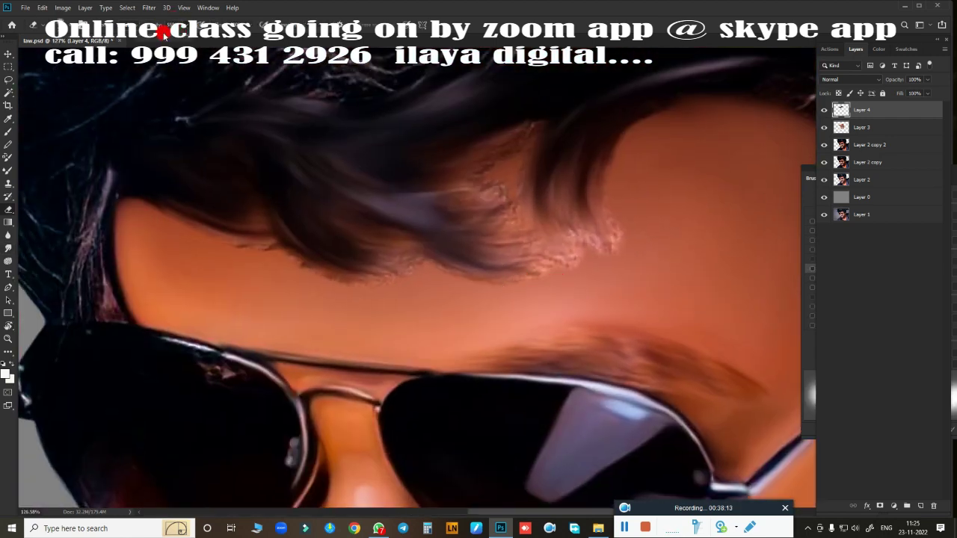
mouse_move(254, 282)
left_mouse_down()
mouse_move(225, 259)
mouse_move(312, 277)
mouse_move(275, 233)
left_mouse_up()
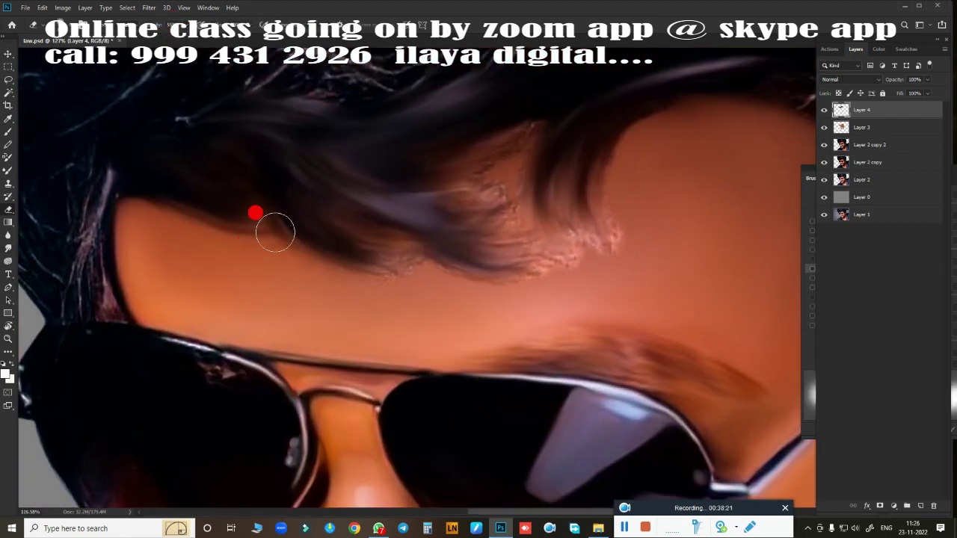
mouse_move(134, 234)
left_mouse_down()
mouse_move(516, 293)
mouse_move(626, 156)
mouse_move(503, 142)
mouse_move(514, 214)
mouse_move(505, 240)
left_mouse_up()
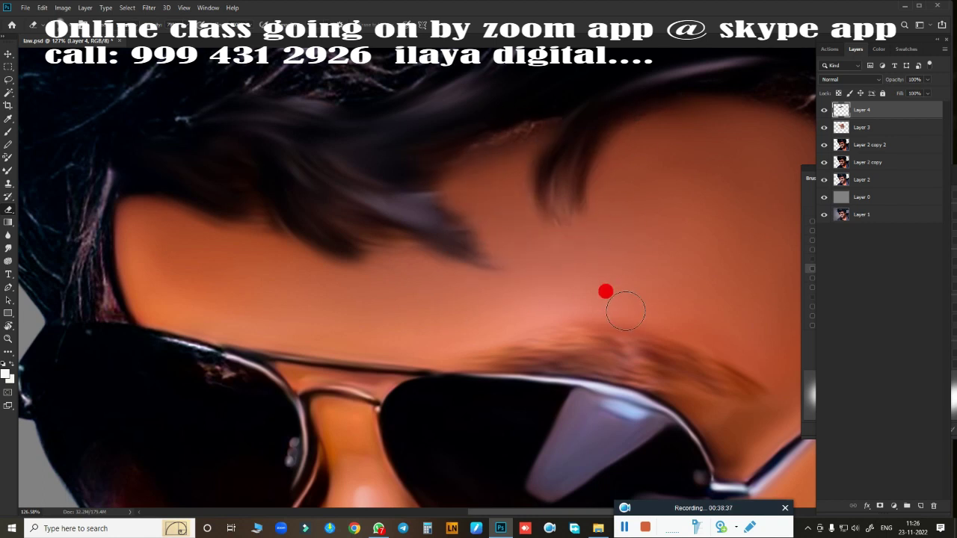
Extend a hair strand down onto the forehead on the right side of the hairline
scroll(524, 283, "down", 3)
scroll(162, 156, "up", 4)
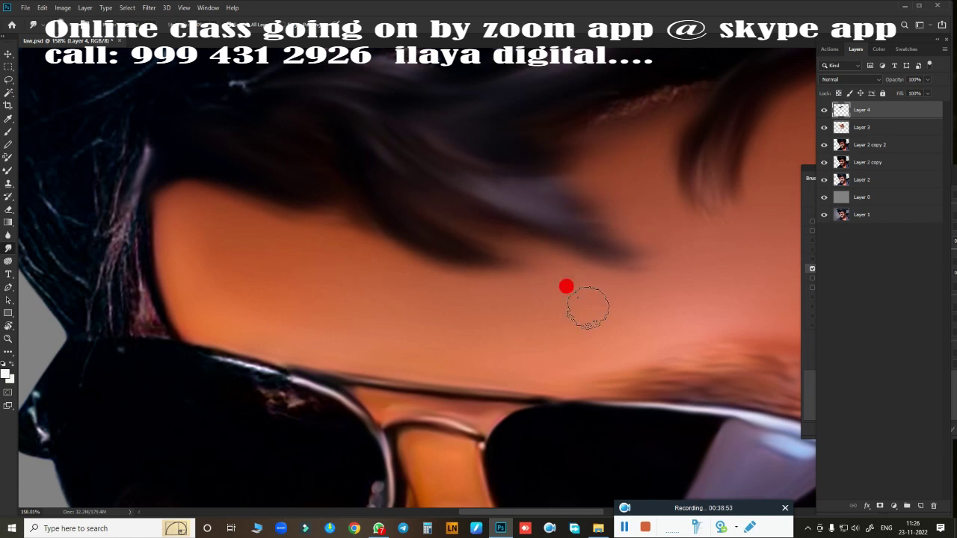
mouse_move(347, 193)
left_mouse_down()
mouse_move(168, 234)
mouse_move(94, 286)
left_mouse_up()
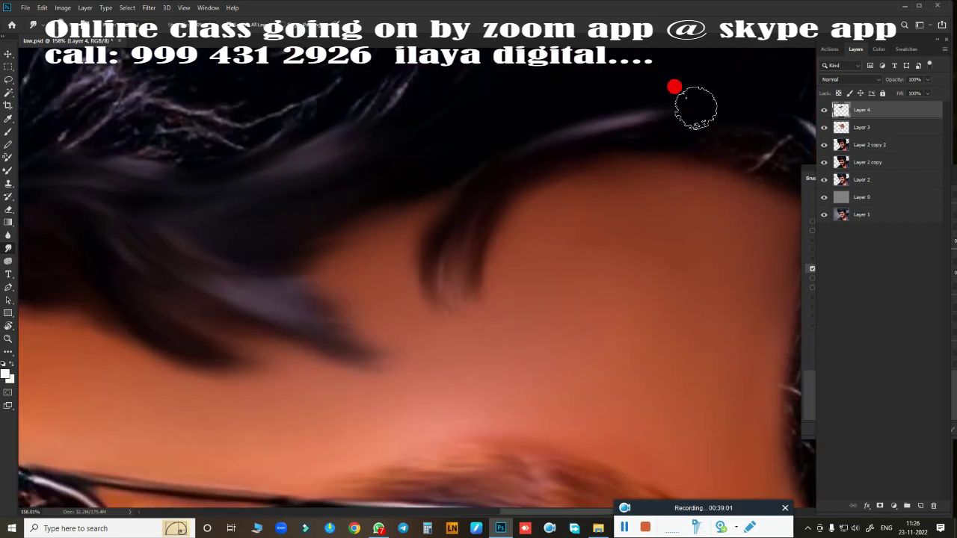
left_click_drag(439, 220, 458, 345)
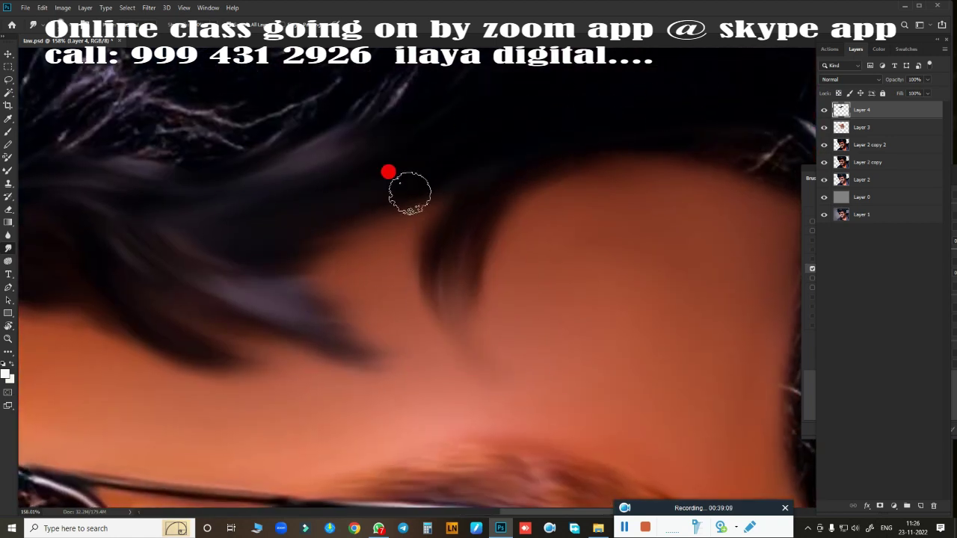
scroll(388, 173, "down", 4)
scroll(505, 105, "up", 2)
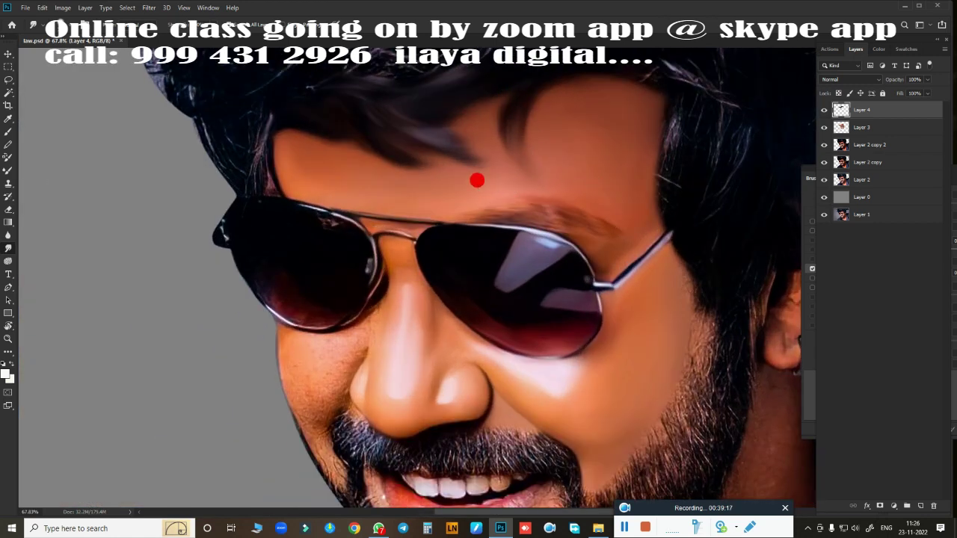
Switch to the all-layers smudge tool, zoom in, and smooth the crease between cheek and nose
key("b")
key("shift+b")
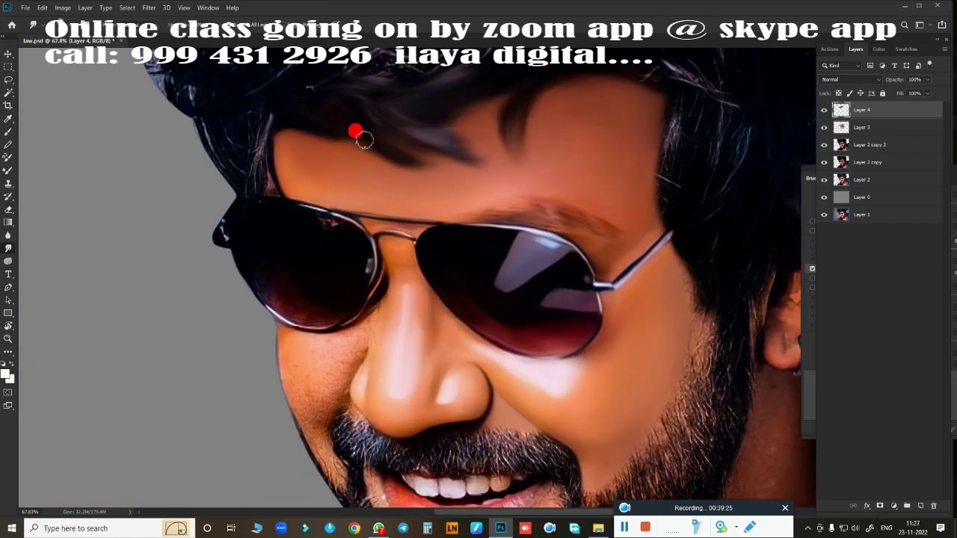
scroll(620, 208, "up", 2)
scroll(633, 214, "down", 4)
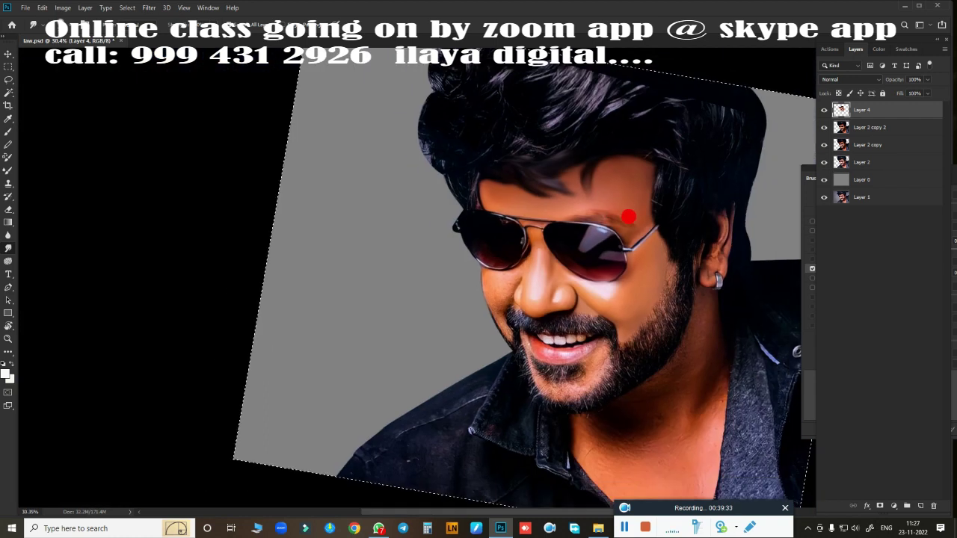
scroll(611, 267, "up", 5)
scroll(611, 267, "up", 1)
scroll(449, 194, "up", 5)
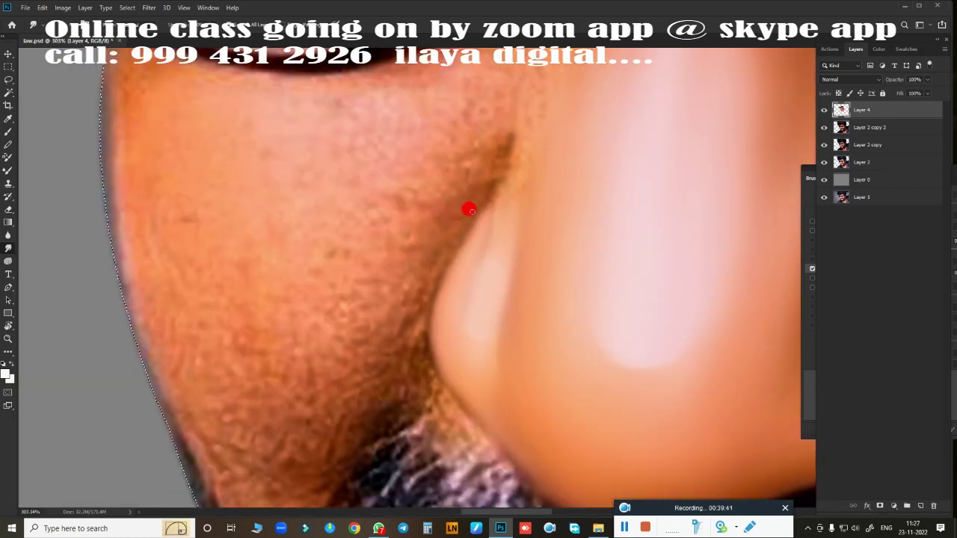
left_click_drag(463, 202, 401, 383)
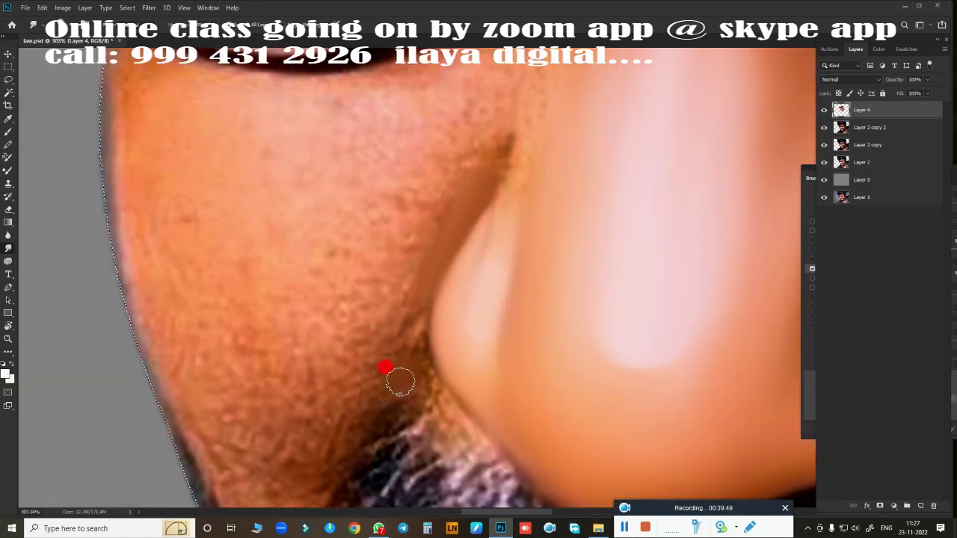
Smooth the skin along the edge of the nose
scroll(419, 277, "down", 3)
scroll(346, 259, "right", 5)
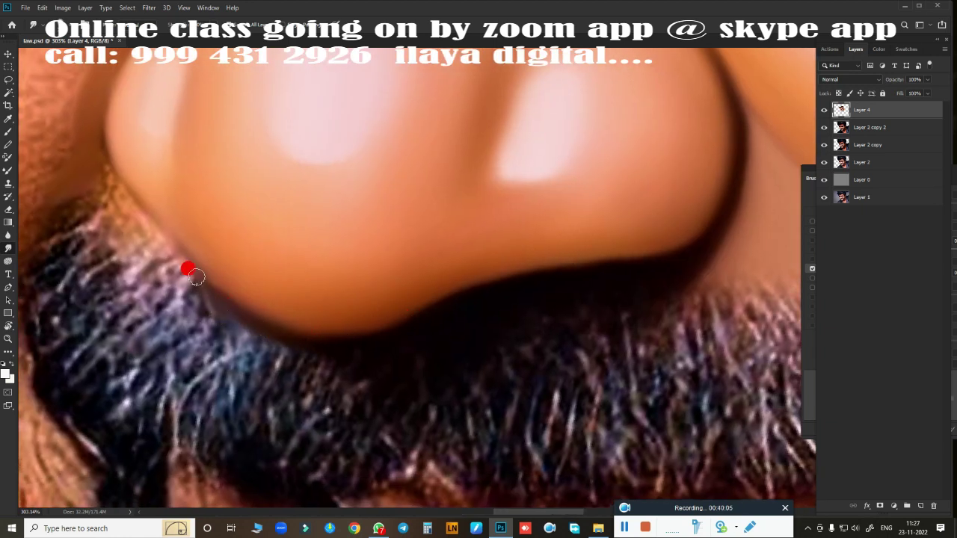
left_click_drag(162, 228, 335, 289)
left_click_drag(329, 199, 361, 121)
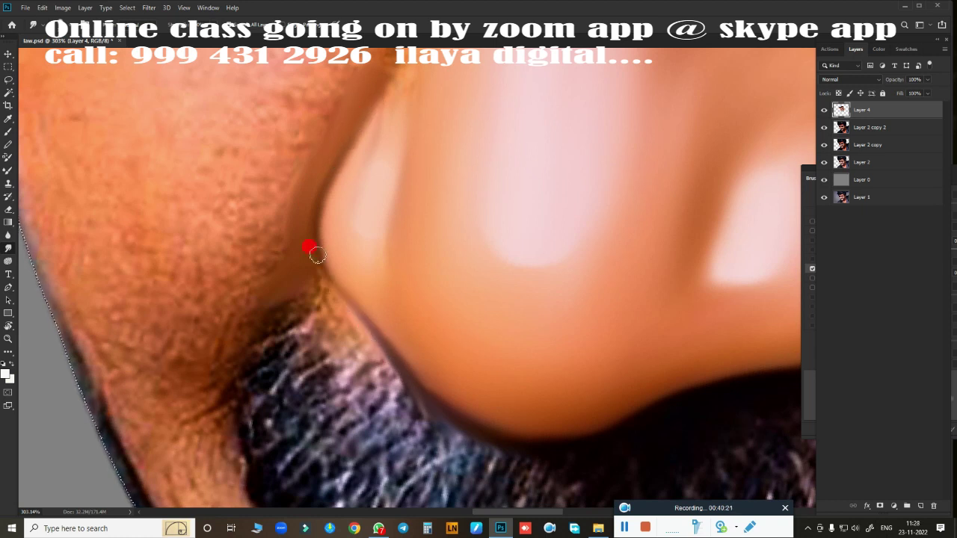
scroll(317, 255, "down", 2)
Smooth the nose edge, the skin between nostril and moustache, and the moustache edge
left_click_drag(502, 356, 428, 246)
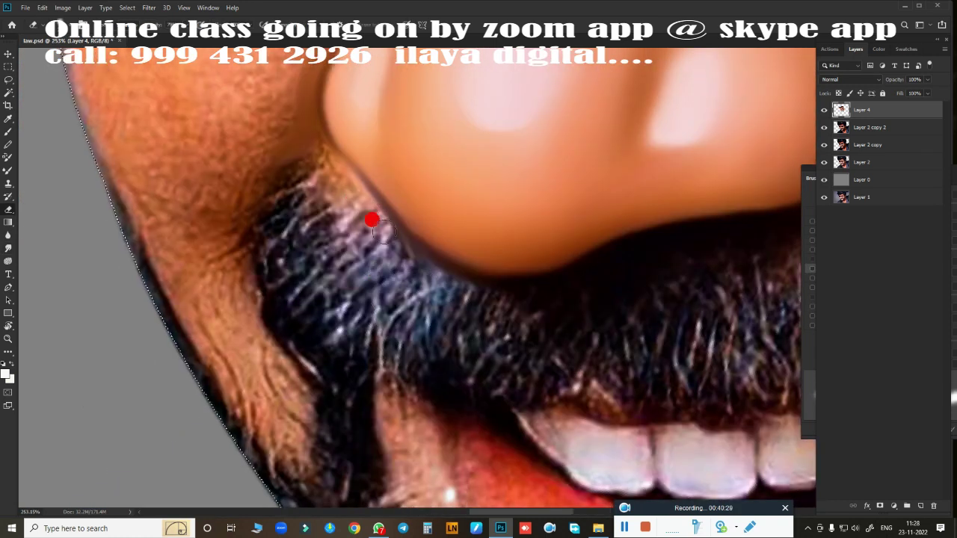
scroll(436, 274, "down", 4)
scroll(379, 311, "up", 2)
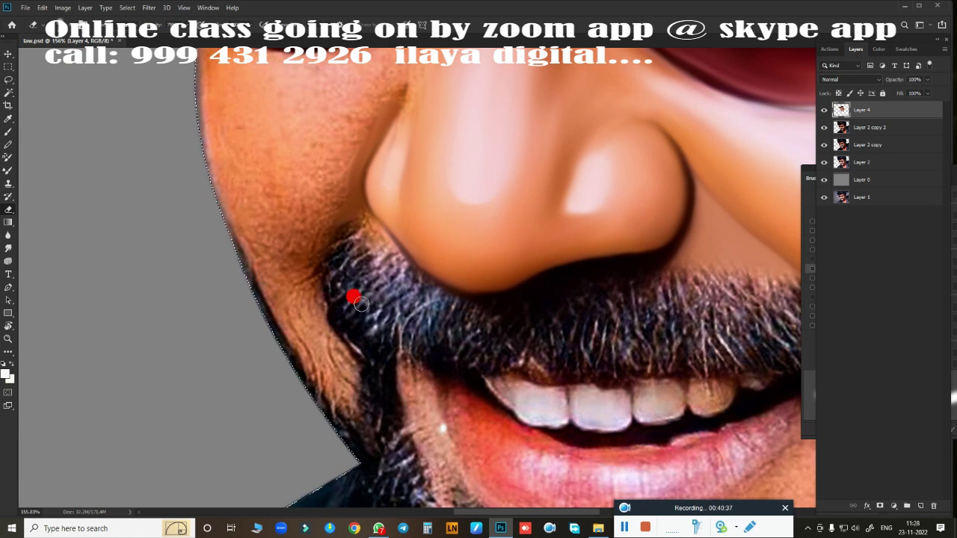
scroll(359, 302, "up", 4)
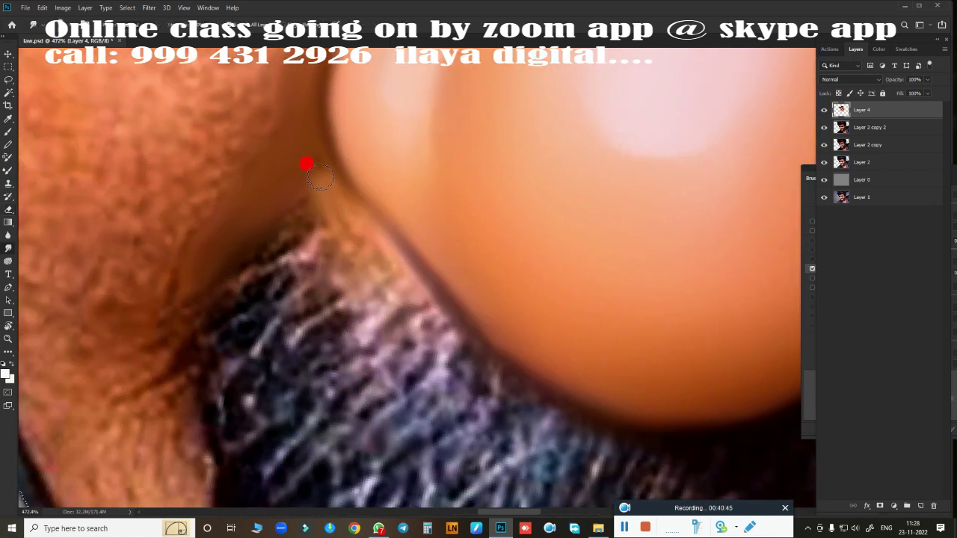
mouse_move(334, 217)
left_mouse_down()
mouse_move(376, 279)
mouse_move(363, 265)
mouse_move(359, 309)
mouse_move(430, 359)
mouse_move(289, 214)
mouse_move(333, 288)
mouse_move(301, 193)
left_mouse_up()
left_click_drag(382, 247, 440, 325)
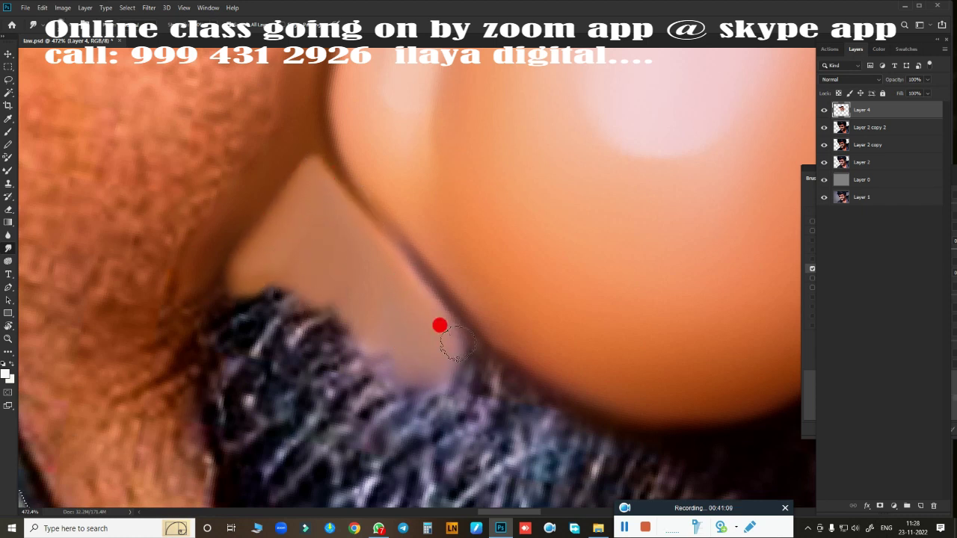
scroll(349, 384, "down", 3)
scroll(406, 261, "up", 2)
mouse_move(380, 182)
left_mouse_down()
mouse_move(449, 214)
mouse_move(392, 173)
mouse_move(292, 257)
left_mouse_up()
scroll(293, 257, "down", 4)
Smooth and lighten the cheek skin toward the nose and along the face edge
scroll(471, 284, "down", 2)
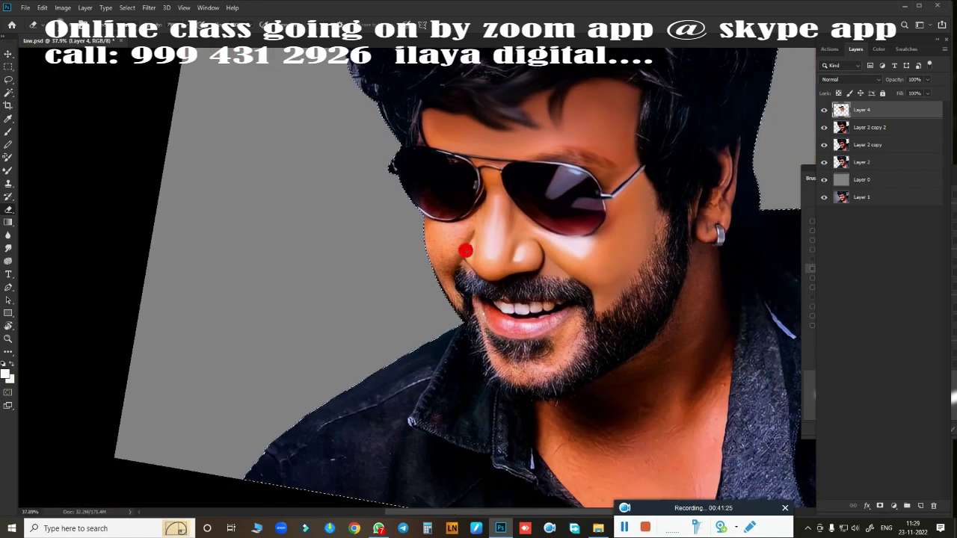
scroll(466, 252, "up", 5)
mouse_move(292, 275)
left_mouse_down()
mouse_move(256, 171)
mouse_move(340, 106)
left_mouse_up()
mouse_move(259, 179)
left_mouse_down()
mouse_move(194, 128)
mouse_move(246, 197)
mouse_move(280, 125)
mouse_move(320, 85)
mouse_move(316, 117)
mouse_move(246, 164)
mouse_move(294, 196)
left_mouse_up()
mouse_move(310, 264)
left_mouse_down()
mouse_move(283, 230)
mouse_move(290, 251)
mouse_move(273, 246)
mouse_move(326, 356)
mouse_move(299, 271)
mouse_move(259, 205)
mouse_move(265, 160)
mouse_move(252, 317)
mouse_move(370, 303)
left_mouse_up()
Hide the selection outline and darken the bright and reddish reflections on the left lens
scroll(370, 304, "down", 5)
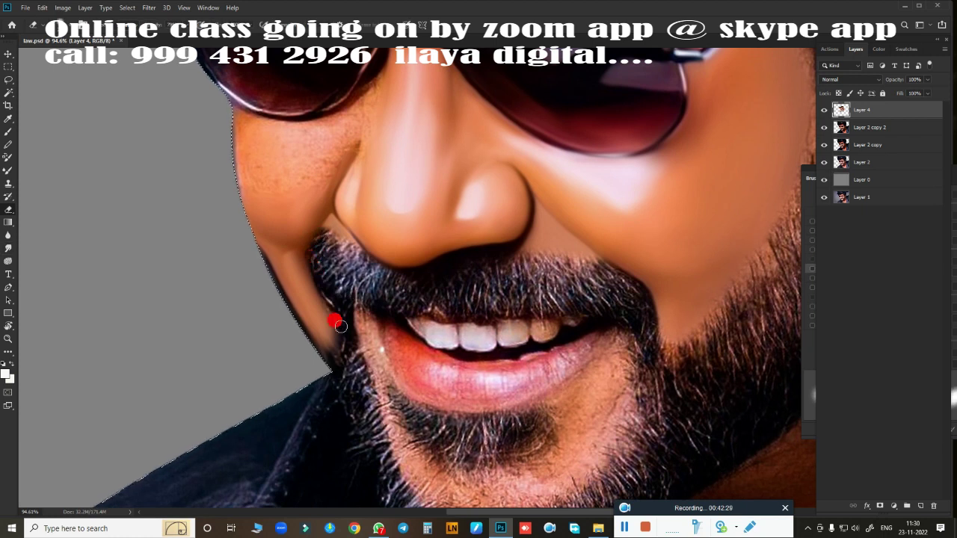
scroll(300, 331, "down", 3)
scroll(352, 364, "up", 5)
scroll(386, 209, "up", 5)
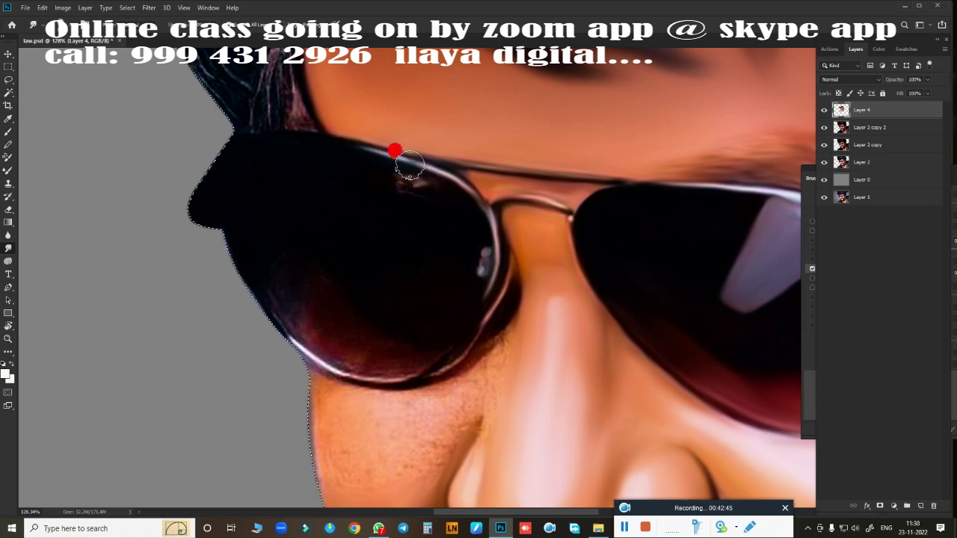
key("ctrl+d")
scroll(468, 336, "down", 3)
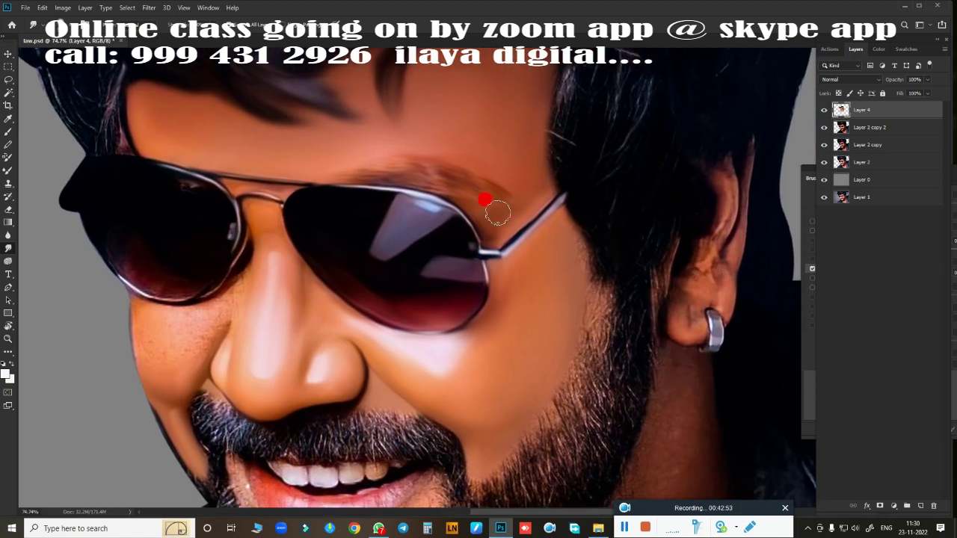
scroll(310, 299, "left", 5)
scroll(415, 360, "up", 5)
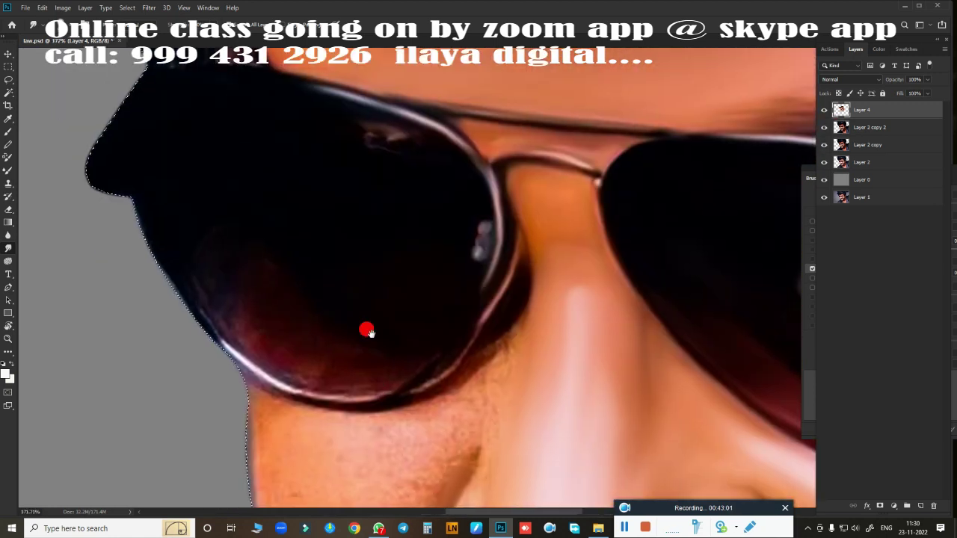
scroll(367, 327, "left", 3)
left_click_drag(162, 386, 321, 384)
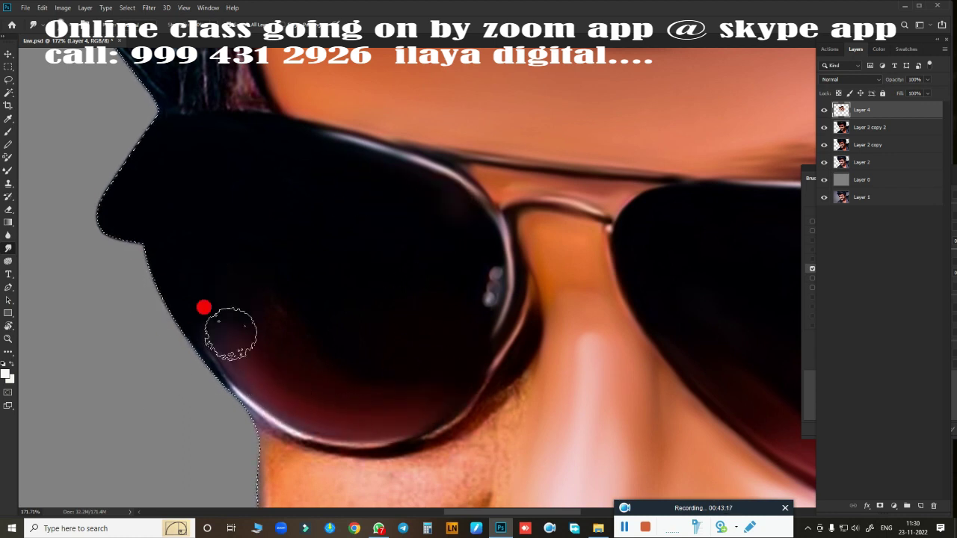
left_click_drag(348, 410, 304, 300)
Darken the reflections along the lower lens rim and smooth the blotchy cheek below it
scroll(374, 277, "down", 4)
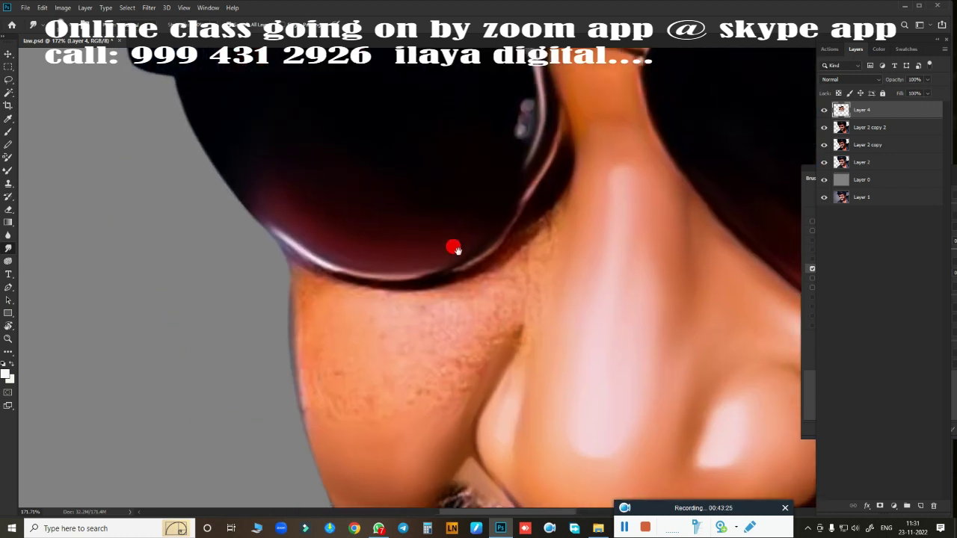
left_click_drag(397, 269, 255, 231)
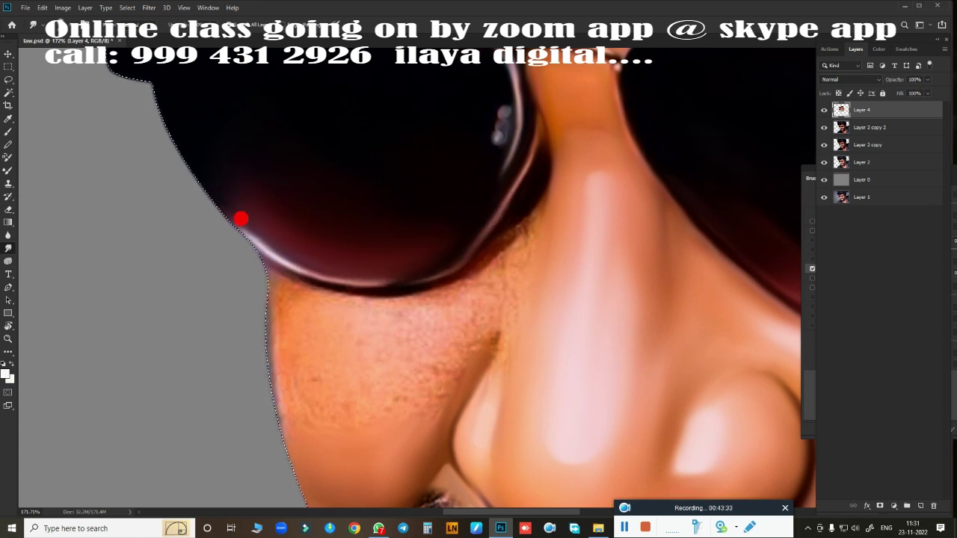
left_click_drag(474, 252, 349, 279)
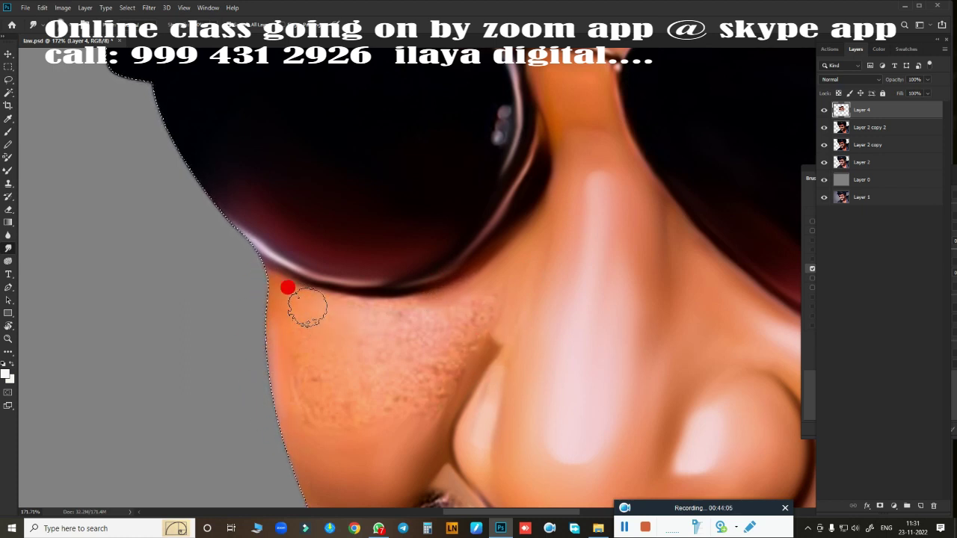
left_click_drag(397, 291, 475, 261)
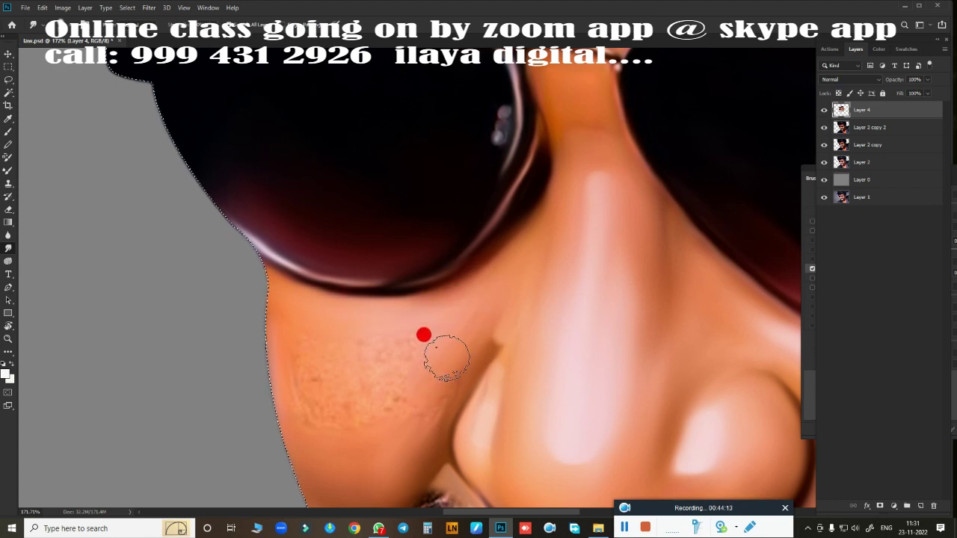
mouse_move(312, 355)
left_mouse_down()
mouse_move(381, 367)
mouse_move(384, 348)
mouse_move(277, 396)
mouse_move(315, 350)
left_mouse_up()
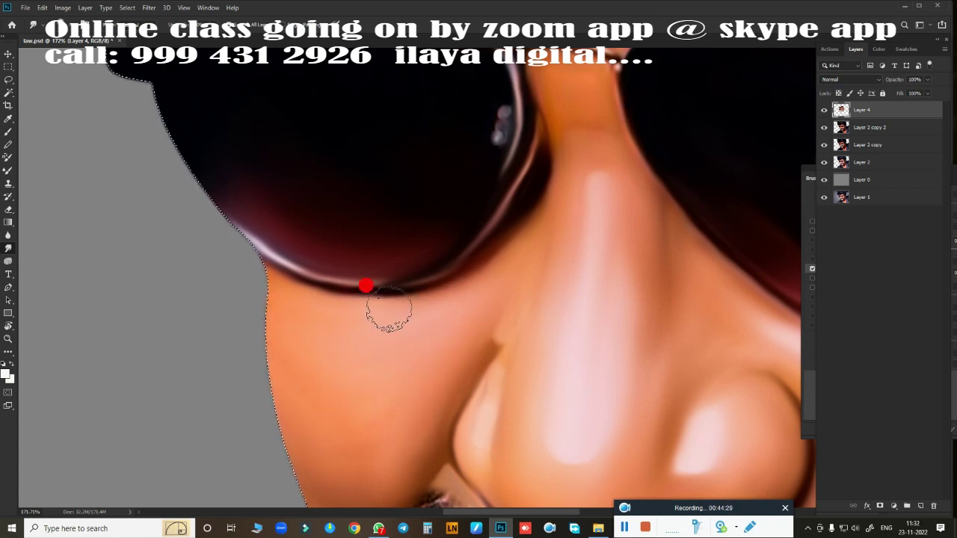
key("ctrl+d")
Zoom out to the whole portrait, then zoom in close on the lips
mouse_move(475, 365)
left_mouse_down()
mouse_move(278, 250)
mouse_move(280, 233)
mouse_move(249, 182)
mouse_move(327, 384)
mouse_move(252, 271)
mouse_move(288, 275)
left_mouse_up()
key("ctrl+0")
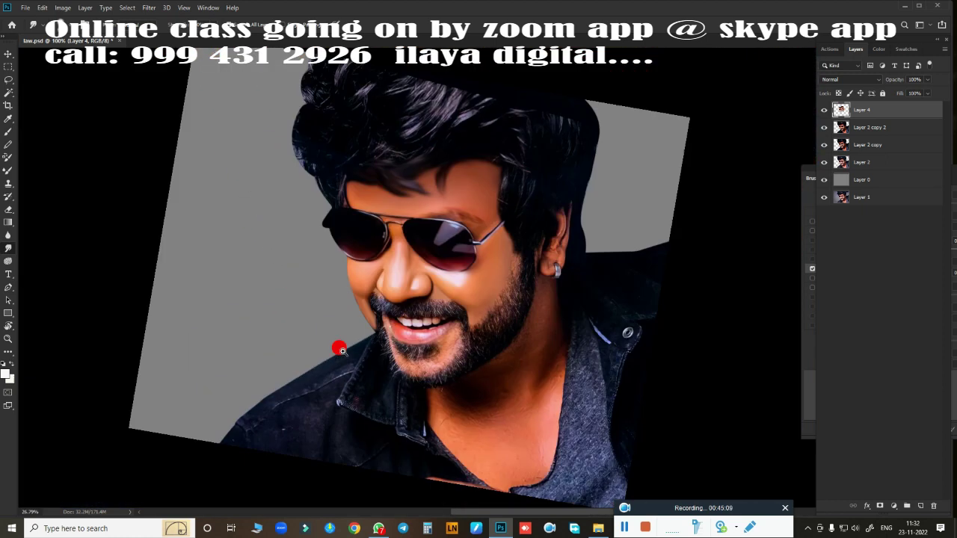
scroll(363, 414, "up", 5)
scroll(489, 381, "down", 1)
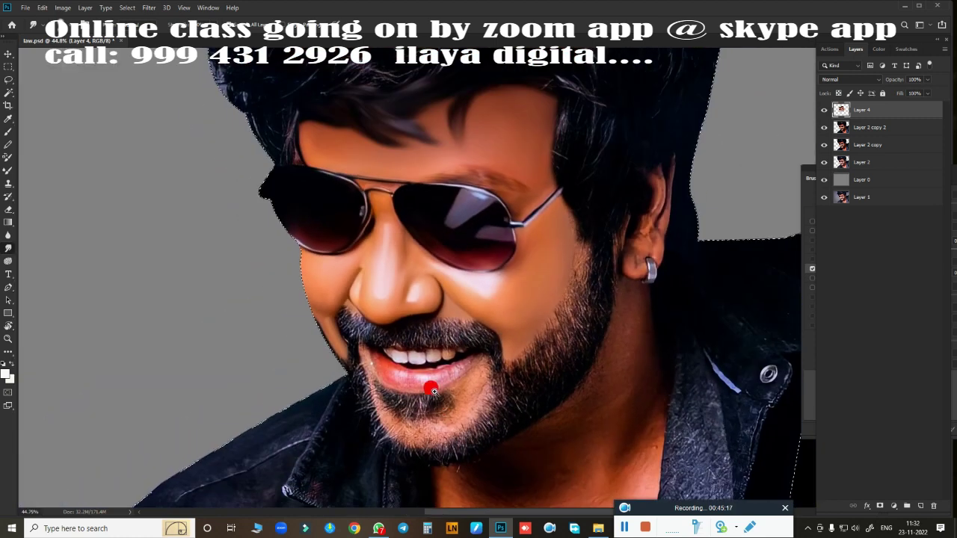
scroll(423, 338, "up", 3)
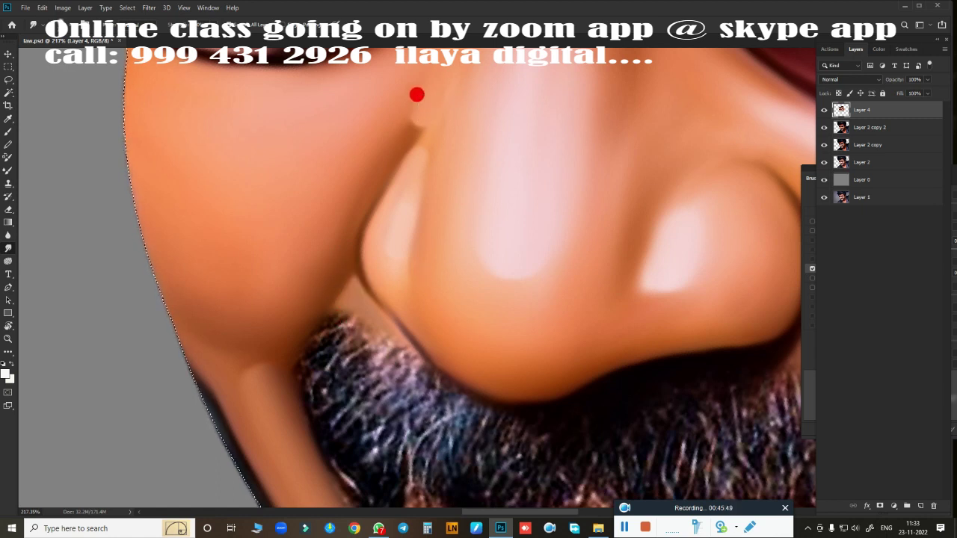
scroll(436, 287, "down", 5)
left_click_drag(513, 360, 459, 334)
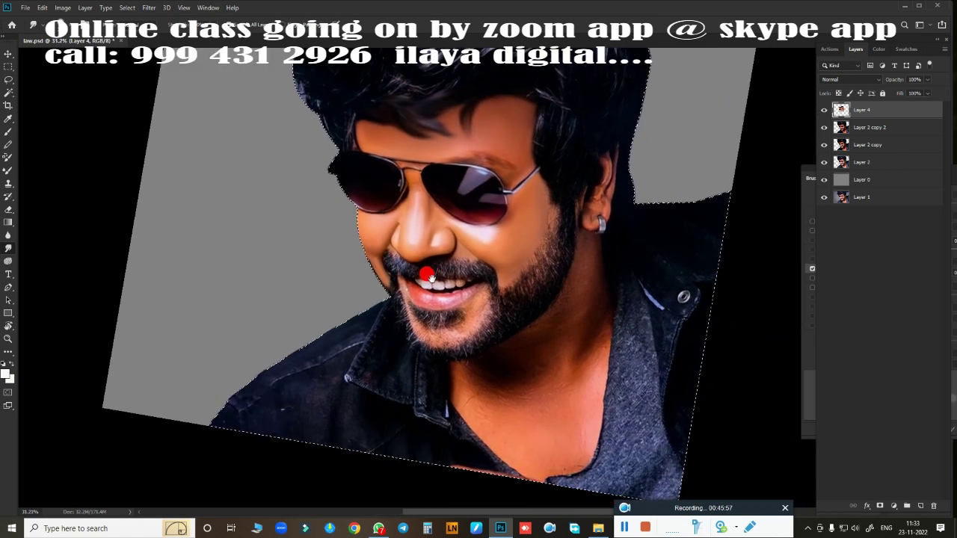
scroll(463, 329, "up", 5)
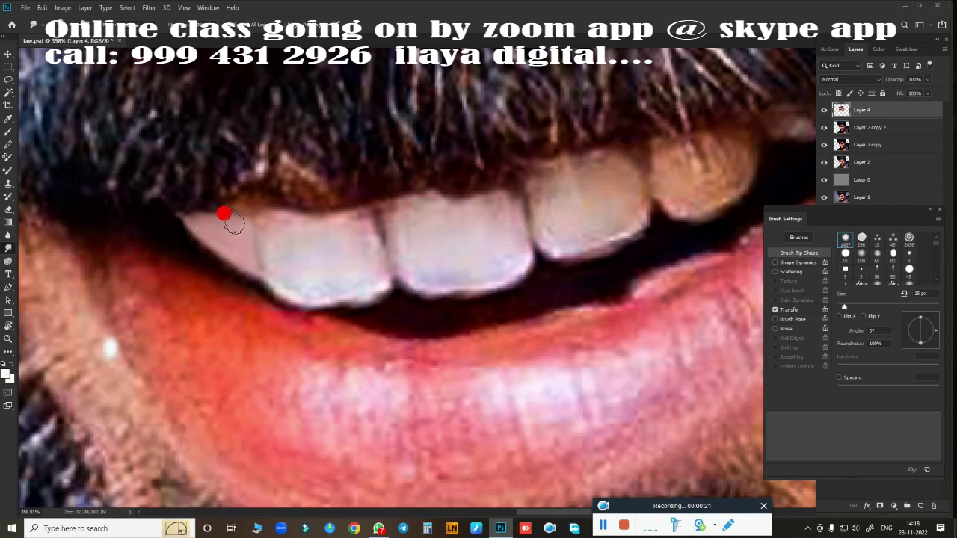
Smudge the front and second upper teeth into smooth white, resizing the brush with [ and ]
left_click_drag(277, 265, 337, 293)
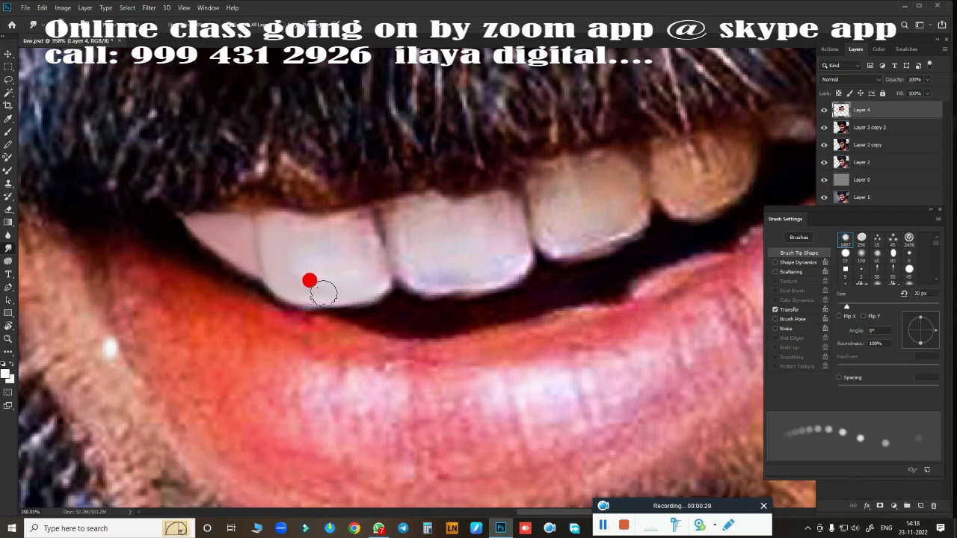
mouse_move(366, 227)
left_mouse_down()
mouse_move(292, 242)
mouse_move(359, 224)
mouse_move(298, 273)
left_mouse_up()
left_click_drag(363, 267, 330, 247)
key("bracketleft")
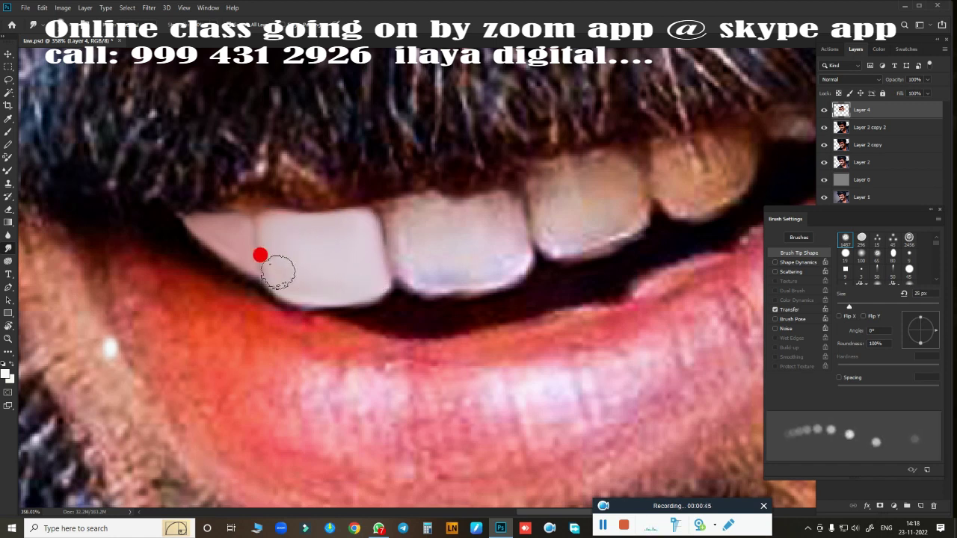
mouse_move(394, 236)
left_mouse_down()
mouse_move(410, 192)
mouse_move(409, 248)
mouse_move(468, 257)
mouse_move(431, 230)
mouse_move(410, 259)
mouse_move(297, 258)
mouse_move(526, 180)
mouse_move(567, 177)
mouse_move(564, 214)
mouse_move(596, 156)
mouse_move(608, 194)
mouse_move(548, 223)
mouse_move(388, 223)
mouse_move(681, 195)
mouse_move(697, 154)
mouse_move(683, 200)
mouse_move(730, 183)
mouse_move(678, 197)
mouse_move(688, 190)
left_mouse_up()
key("bracketright")
key("bracketleft")
scroll(688, 190, "right", 5)
Smooth the lower lip along its length and paint a light spot on it
mouse_move(476, 279)
left_mouse_down()
mouse_move(438, 207)
mouse_move(455, 306)
left_mouse_up()
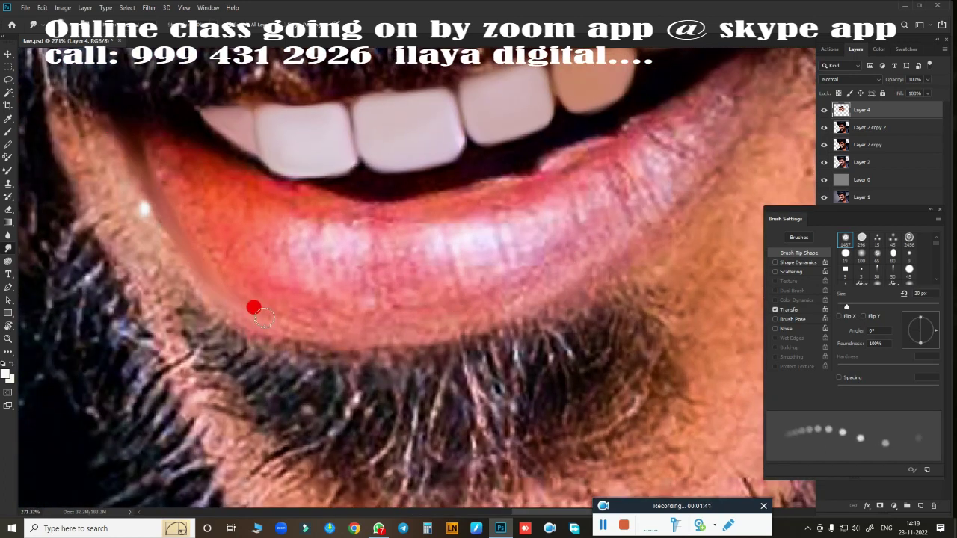
key("bracketright")
left_click_drag(264, 317, 590, 265)
left_click_drag(739, 88, 678, 184)
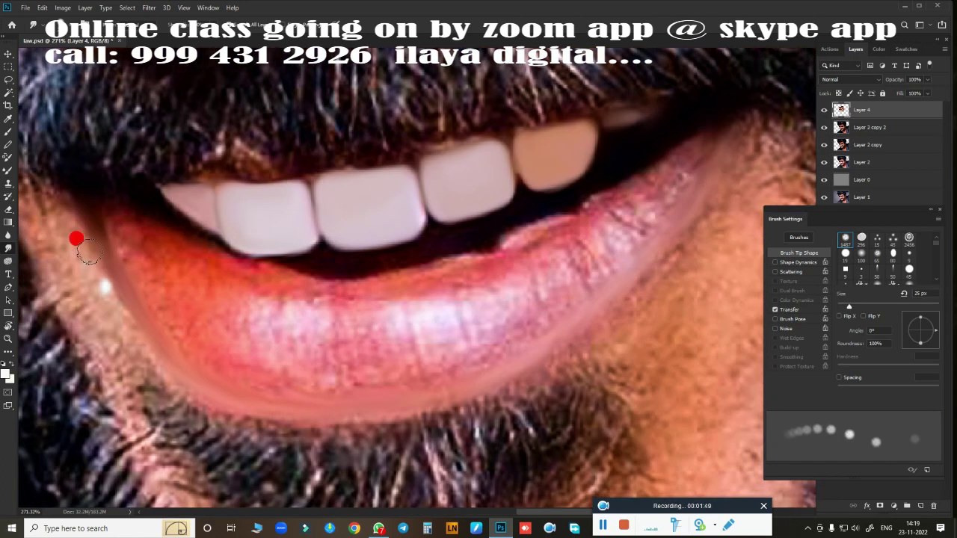
mouse_move(522, 286)
left_mouse_down()
mouse_move(456, 241)
mouse_move(430, 248)
left_mouse_up()
Dab soft highlights across the lower lip and smooth its edge
key("bracketleft")
left_click(266, 229)
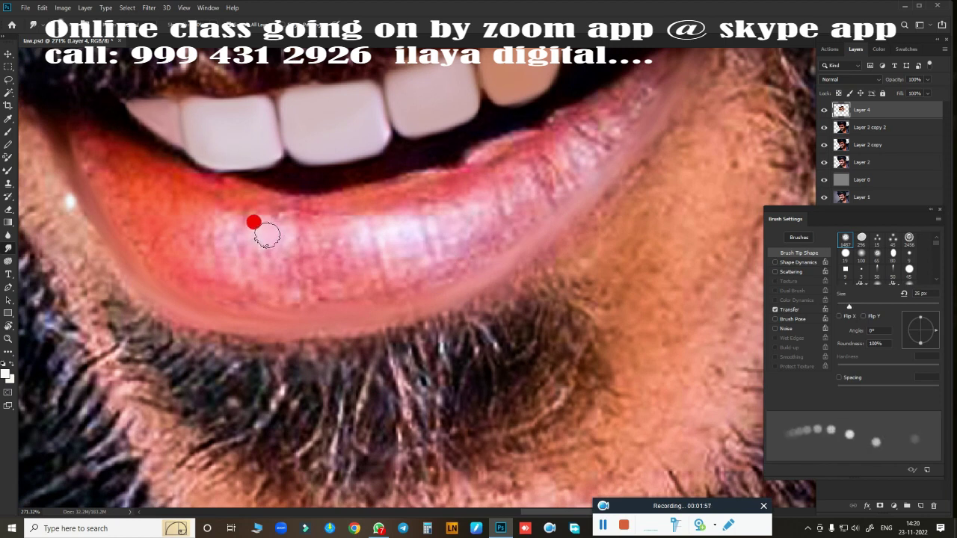
left_click(231, 232)
key("bracketright")
left_click(375, 234)
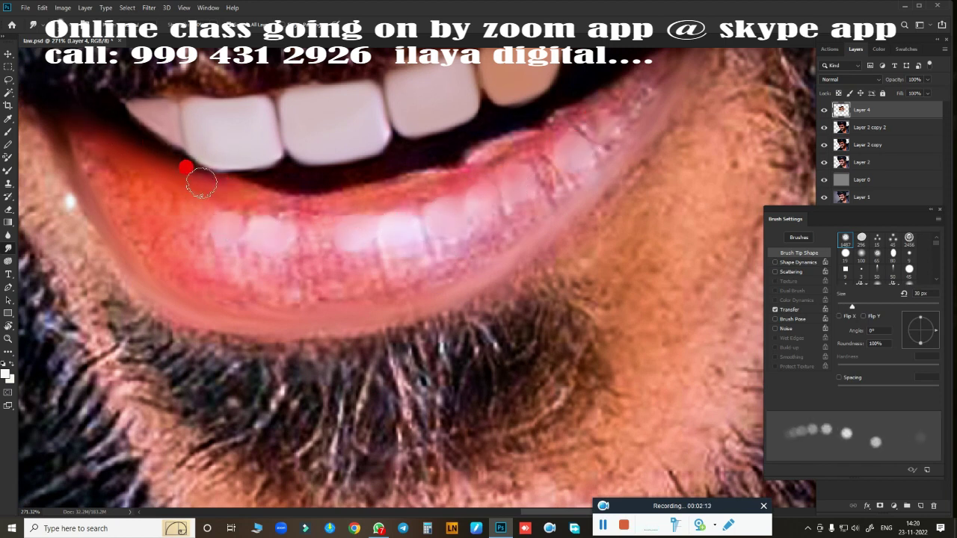
mouse_move(201, 182)
left_mouse_down()
mouse_move(436, 149)
mouse_move(454, 169)
mouse_move(561, 109)
mouse_move(236, 193)
left_mouse_up()
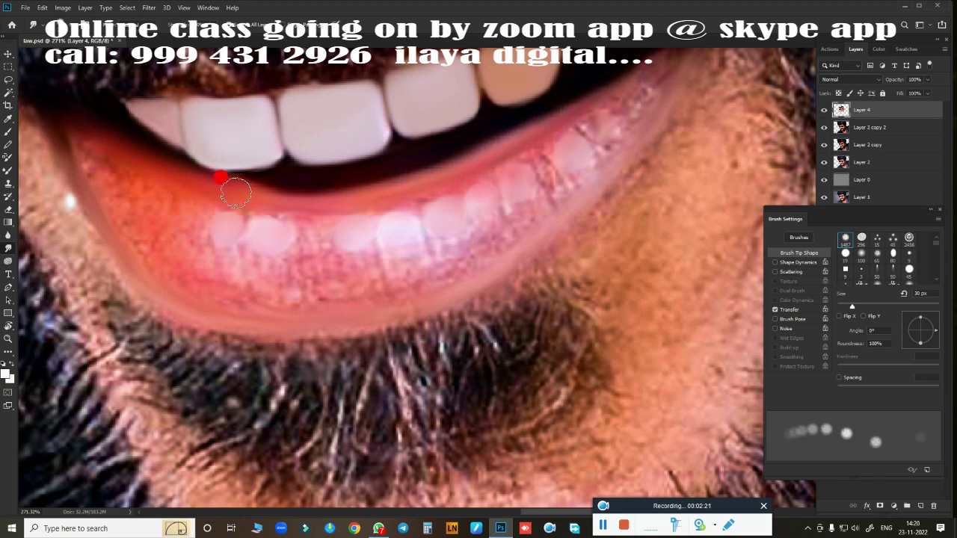
key("bracketright")
mouse_move(193, 217)
left_mouse_down()
mouse_move(115, 208)
mouse_move(273, 304)
mouse_move(199, 292)
mouse_move(509, 226)
mouse_move(573, 167)
mouse_move(566, 197)
left_mouse_up()
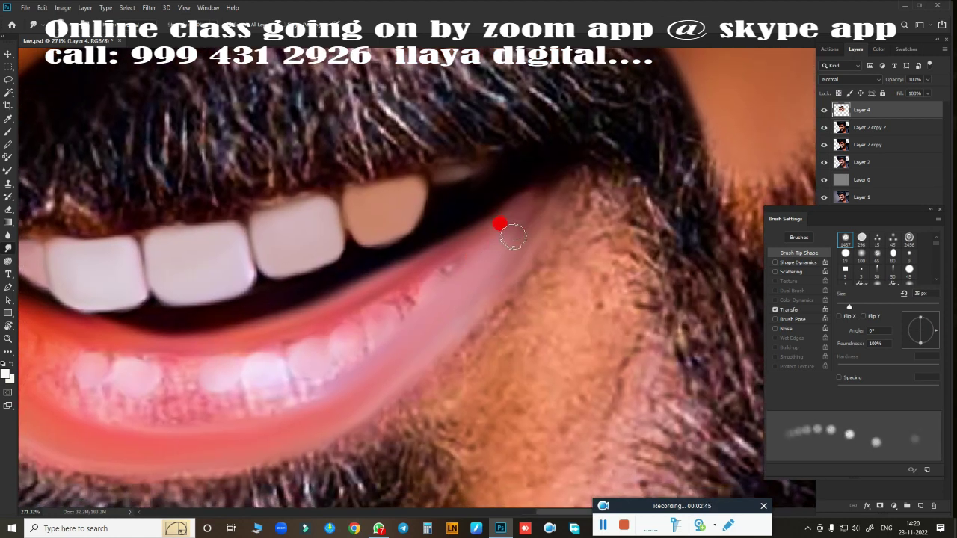
left_click_drag(513, 231, 425, 294)
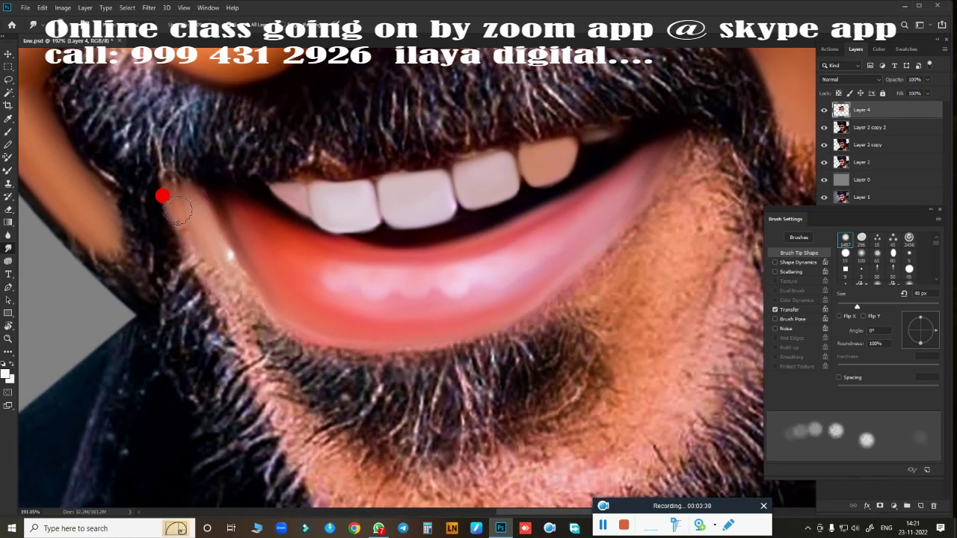
Smudge skin tone down from the lip corner and smooth the skin around the right corner
left_click_drag(164, 187, 275, 403)
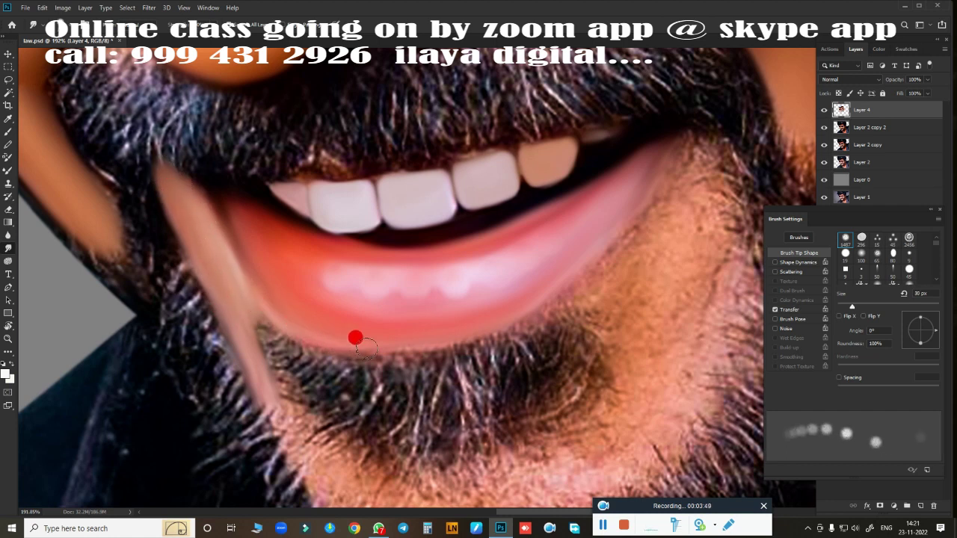
left_click_drag(677, 172, 721, 239)
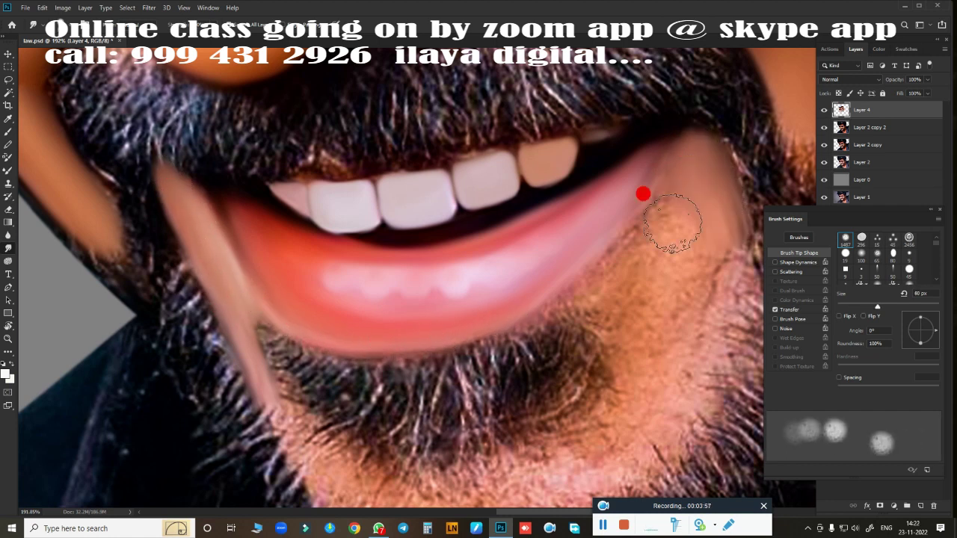
left_click_drag(621, 233, 665, 315)
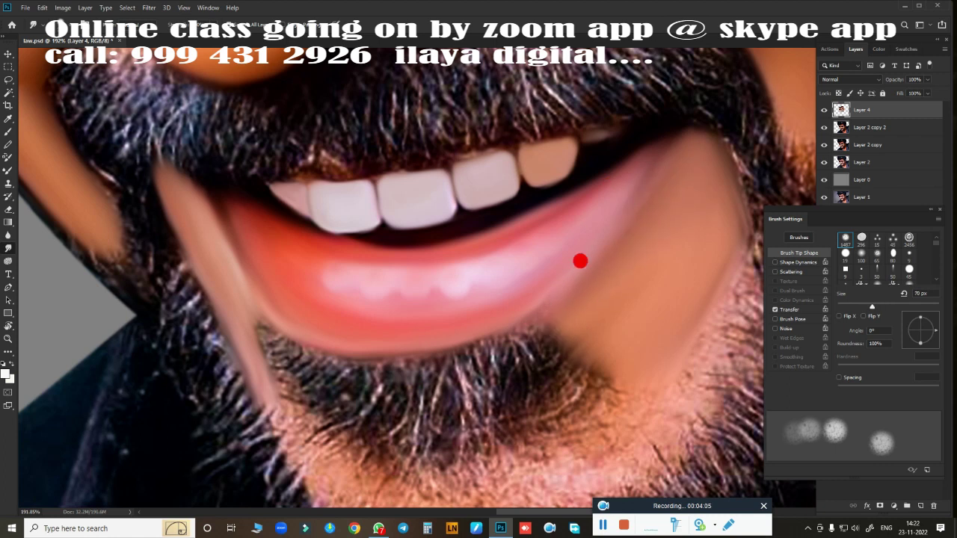
Erase with a soft round brush to bring back the dark beard under the lower lip
key("e")
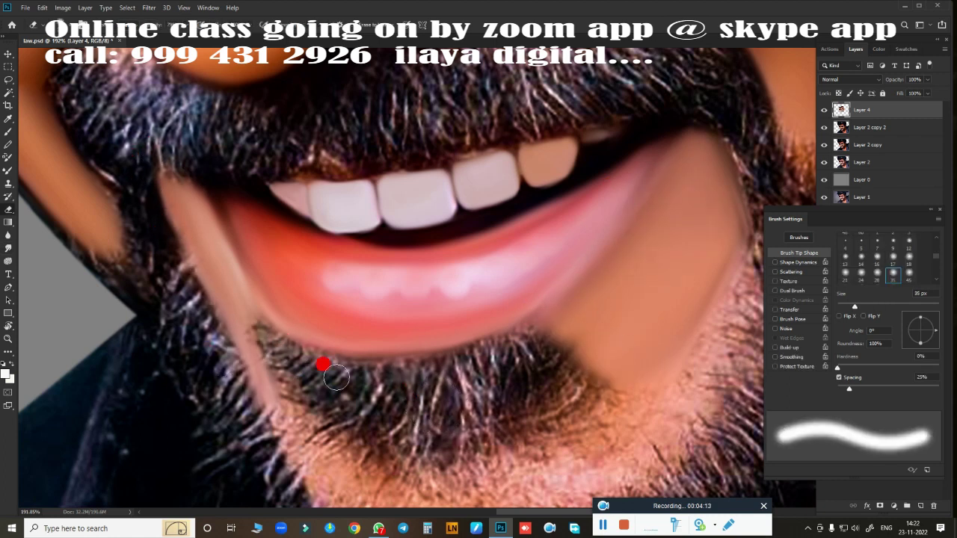
mouse_move(335, 378)
left_mouse_down()
mouse_move(580, 315)
mouse_move(703, 321)
left_mouse_up()
scroll(588, 363, "down", 3)
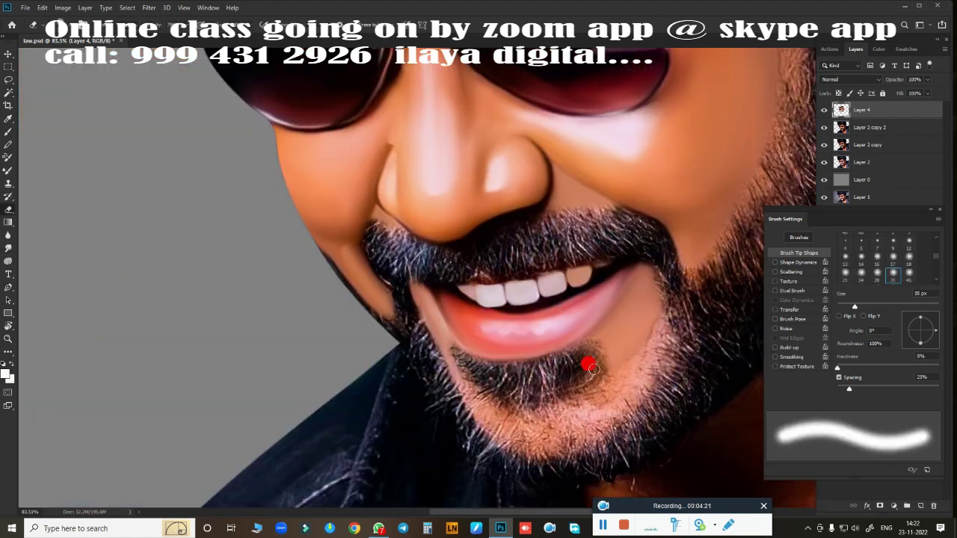
scroll(342, 302, "up", 3)
Paint skin over the beard right of the chin and smooth the left jaw with an 80 px brush
key("s")
mouse_move(591, 107)
left_mouse_down()
mouse_move(594, 149)
mouse_move(538, 299)
left_mouse_up()
mouse_move(150, 172)
left_mouse_down()
mouse_move(241, 292)
mouse_move(519, 150)
mouse_move(471, 267)
mouse_move(545, 257)
mouse_move(433, 299)
left_mouse_up()
key("bracketright")
key("bracketright")
key("bracketright")
key("bracketleft")
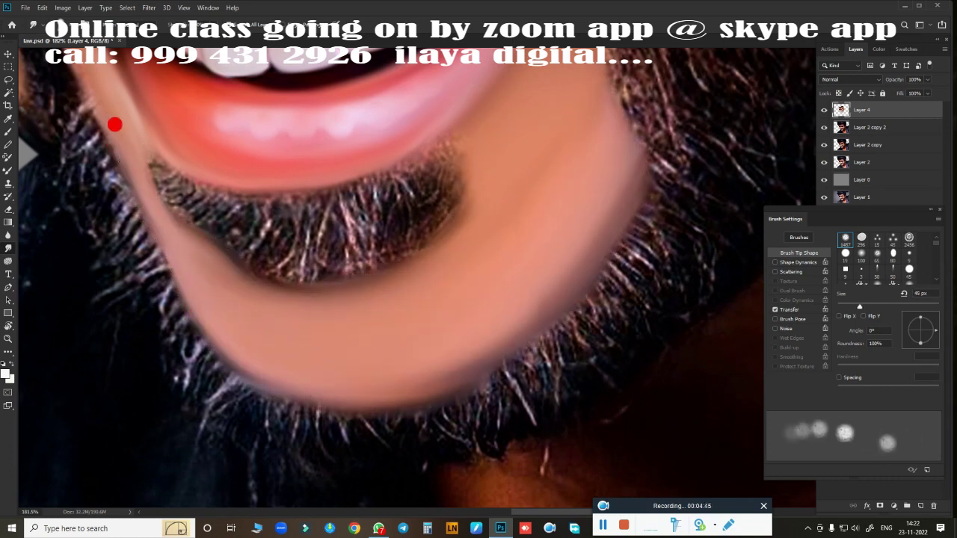
key("bracketleft")
mouse_move(149, 156)
left_mouse_down()
mouse_move(219, 289)
mouse_move(309, 316)
mouse_move(484, 338)
left_mouse_up()
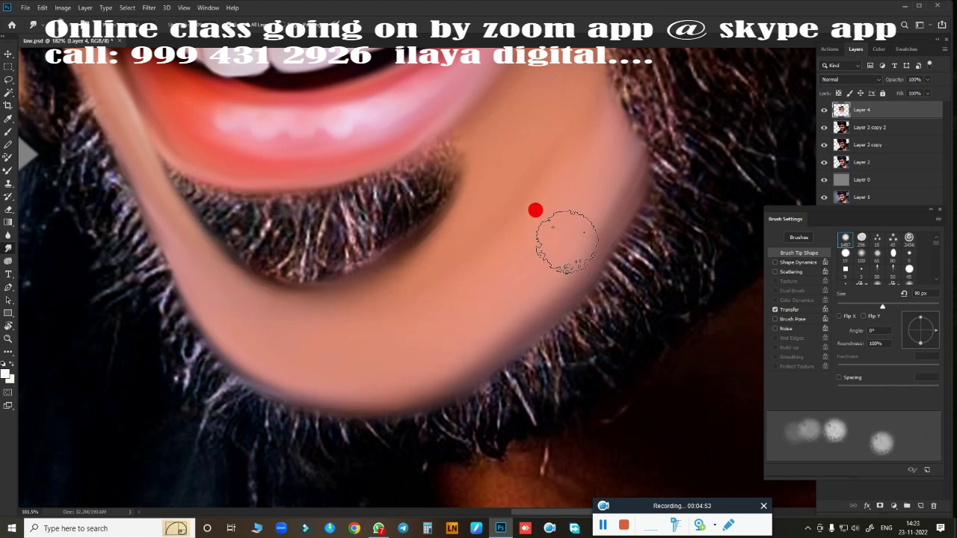
scroll(491, 295, "down", 3)
Switch to a 30 px soft round brush and fit the whole image in the window
key("b")
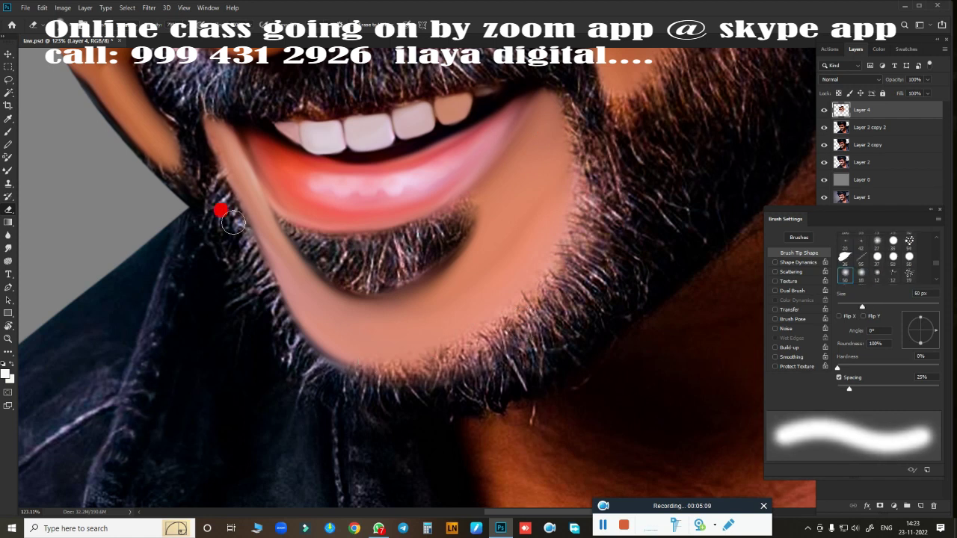
key("comma")
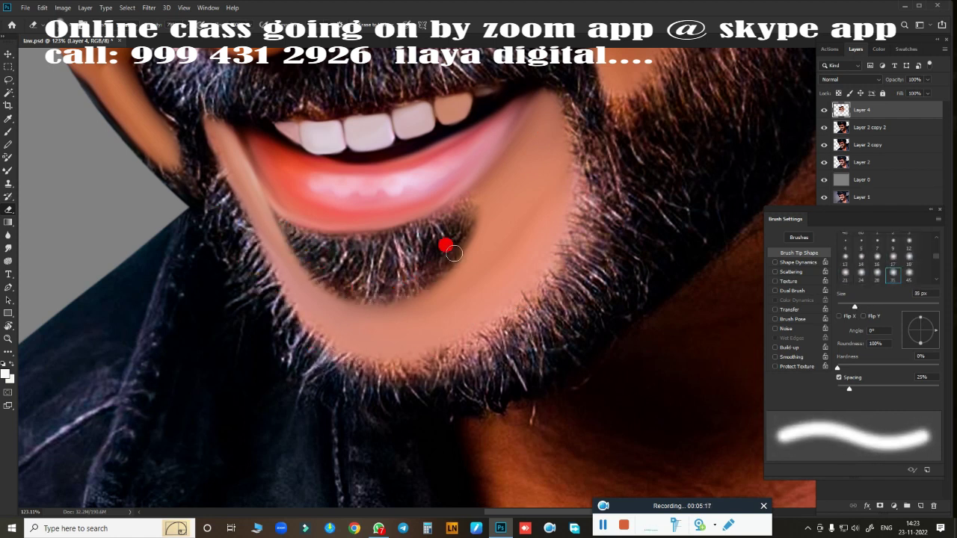
key("comma")
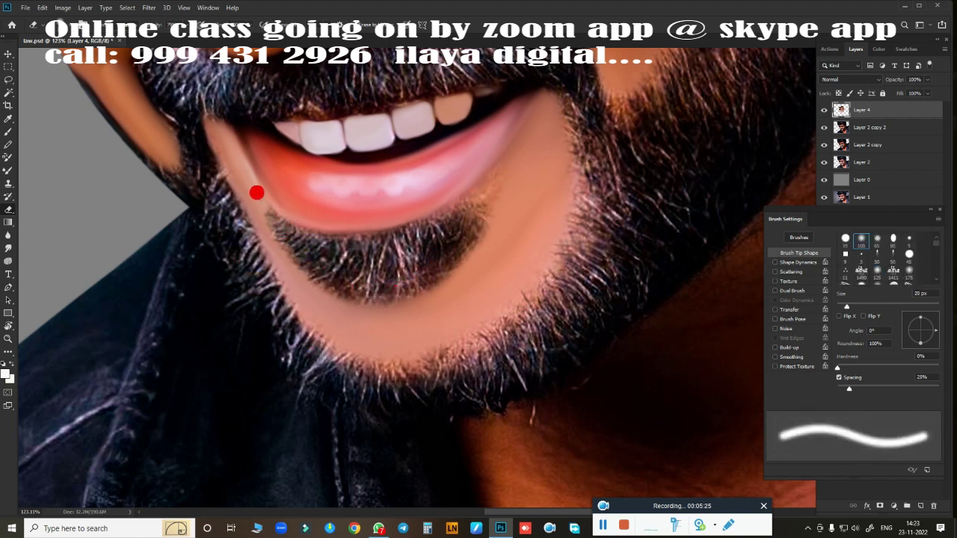
key("ctrl+0")
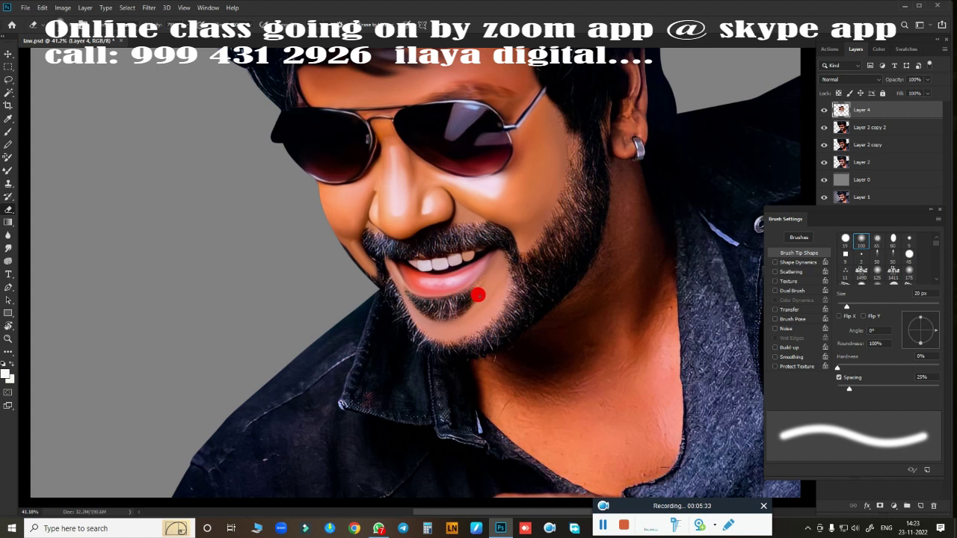
scroll(478, 295, "up", 2)
scroll(332, 246, "up", 2)
scroll(289, 261, "up", 2)
Zoom to the glasses and ear, resizing the brush between 25 and 70 px, ending at 60 px
scroll(357, 326, "up", 2)
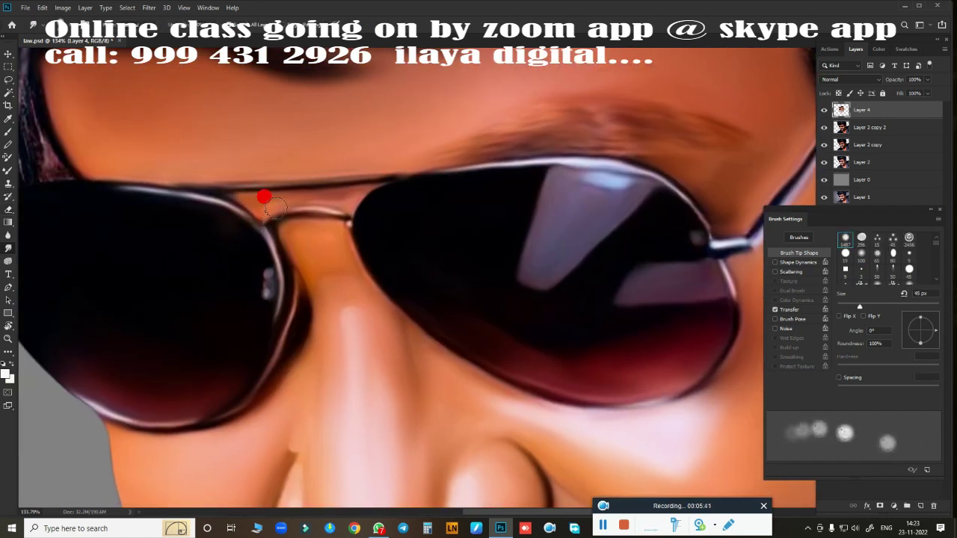
key("bracketleft")
key("bracketleft")
key("bracketright")
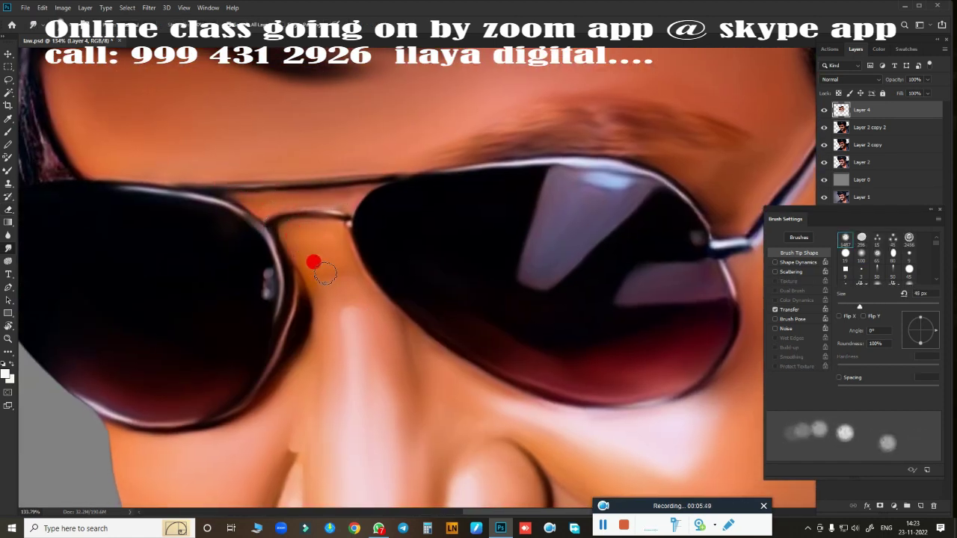
scroll(460, 282, "down", 3)
scroll(496, 284, "down", 3)
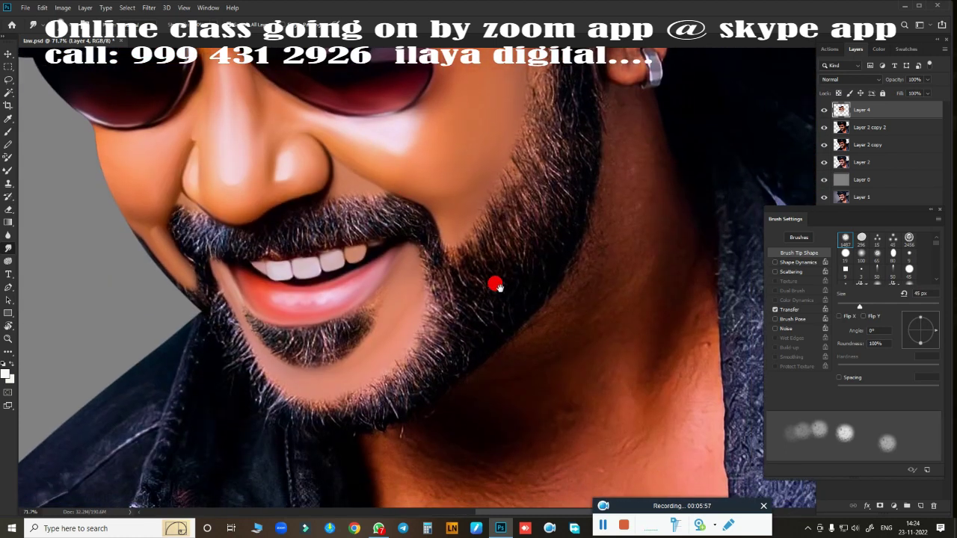
scroll(522, 252, "up", 2)
key("bracketright")
key("bracketright")
key("bracketright")
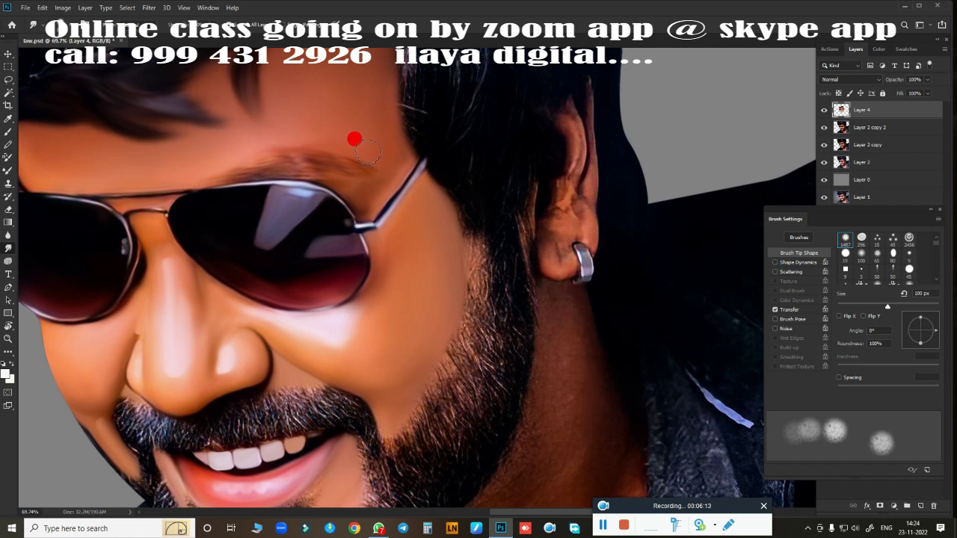
scroll(430, 278, "down", 3)
scroll(530, 214, "up", 4)
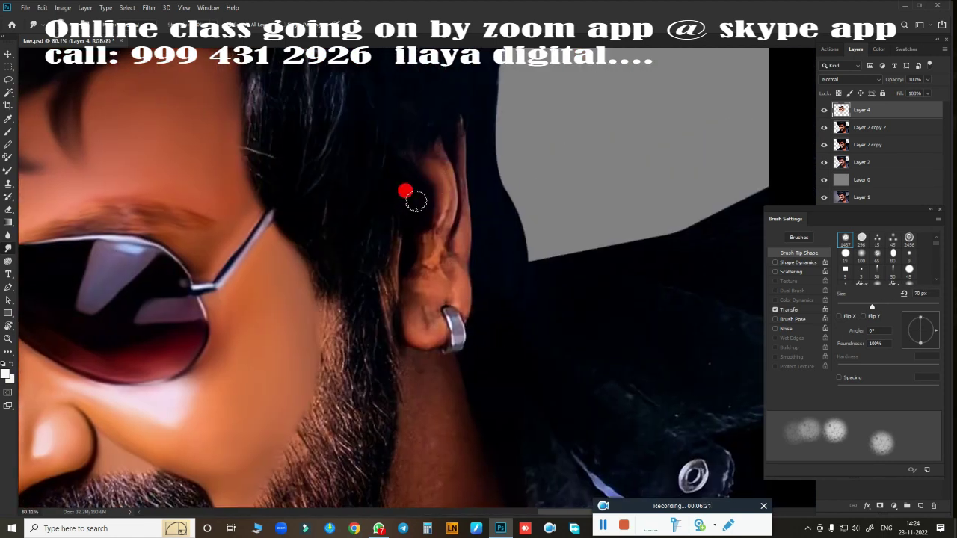
key("bracketright")
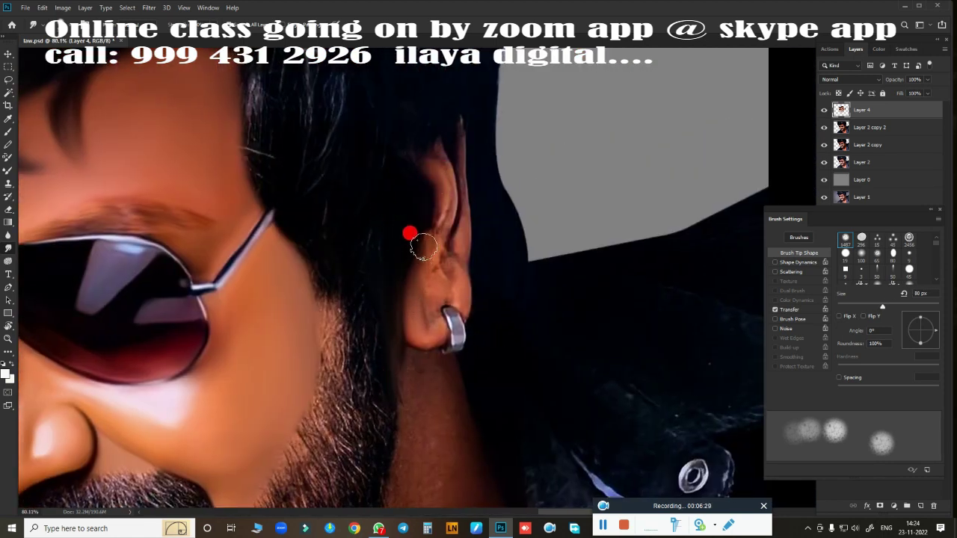
key("bracketleft")
key("bracketright")
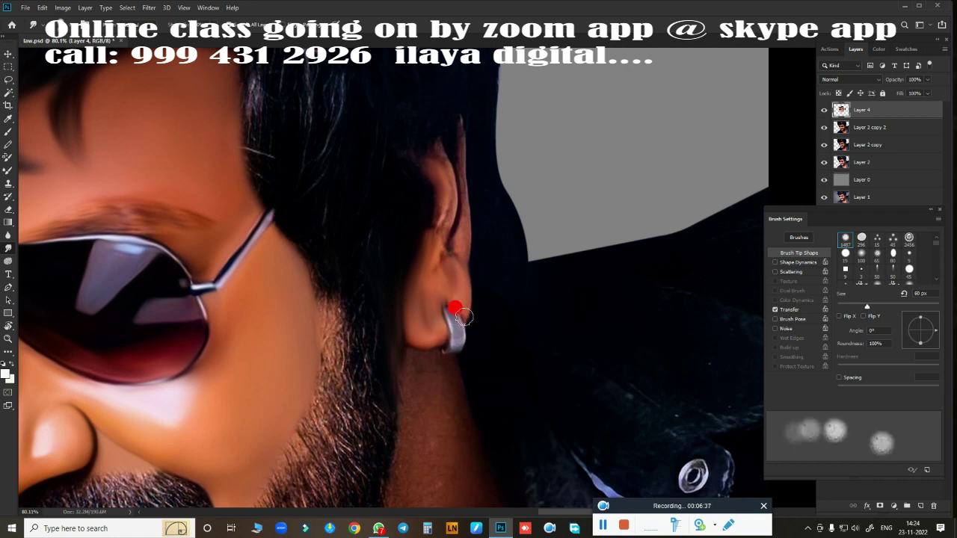
key("bracketleft")
key("bracketleft")
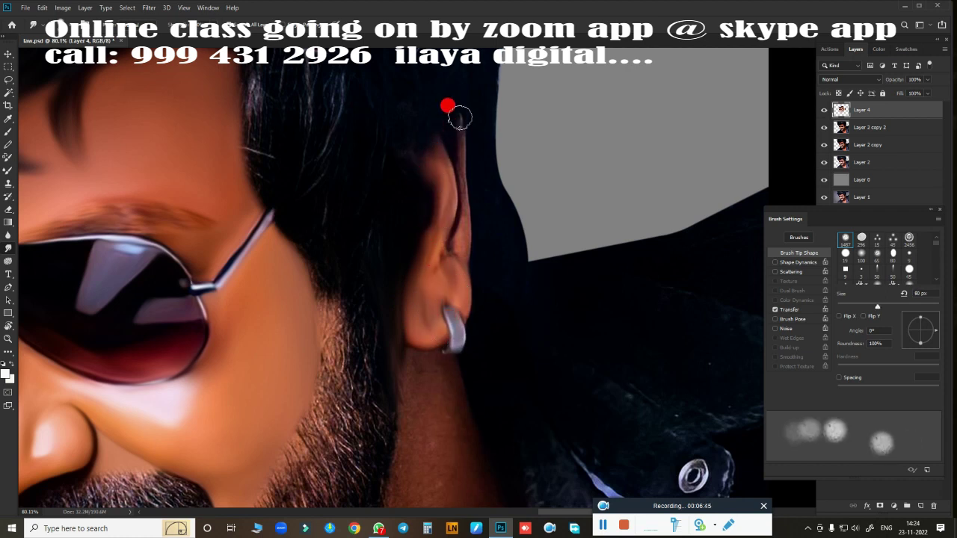
scroll(434, 263, "down", 5)
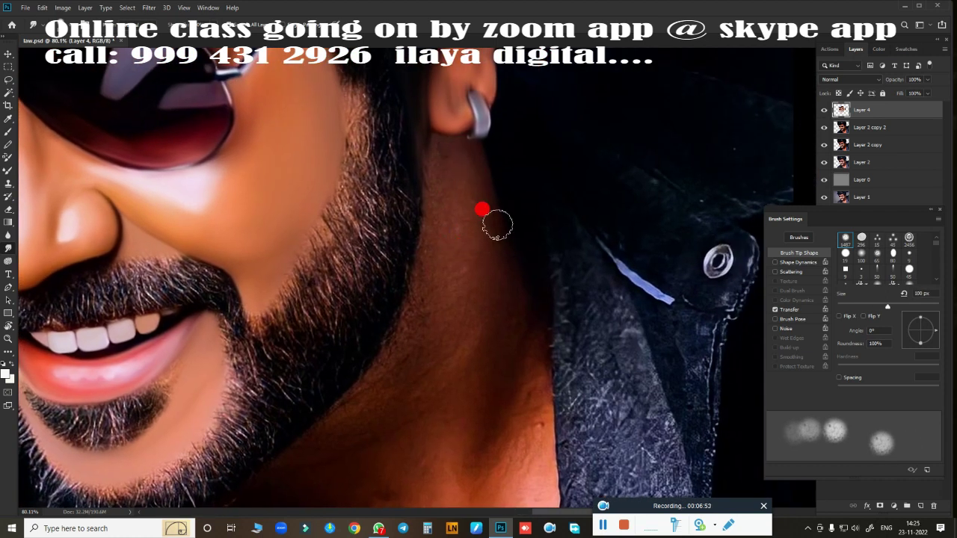
Smooth the neck skin from below the ear down toward the chest with a 175–200 px brush
key("bracketright")
key("bracketright")
left_click_drag(454, 254, 454, 343)
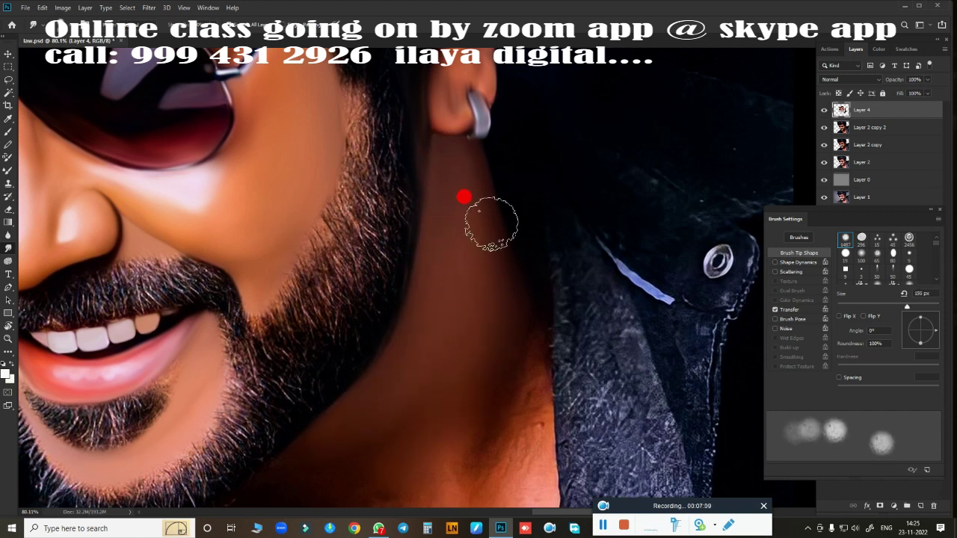
mouse_move(491, 223)
left_mouse_down()
mouse_move(534, 380)
mouse_move(492, 247)
left_mouse_up()
scroll(469, 257, "down", 3)
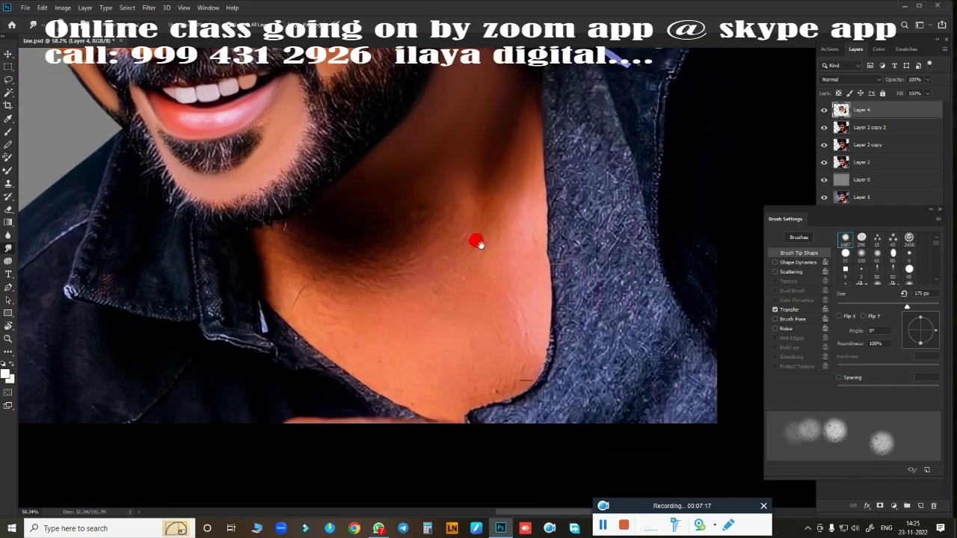
key("bracketright")
mouse_move(505, 200)
left_mouse_down()
mouse_move(478, 380)
mouse_move(397, 376)
left_mouse_up()
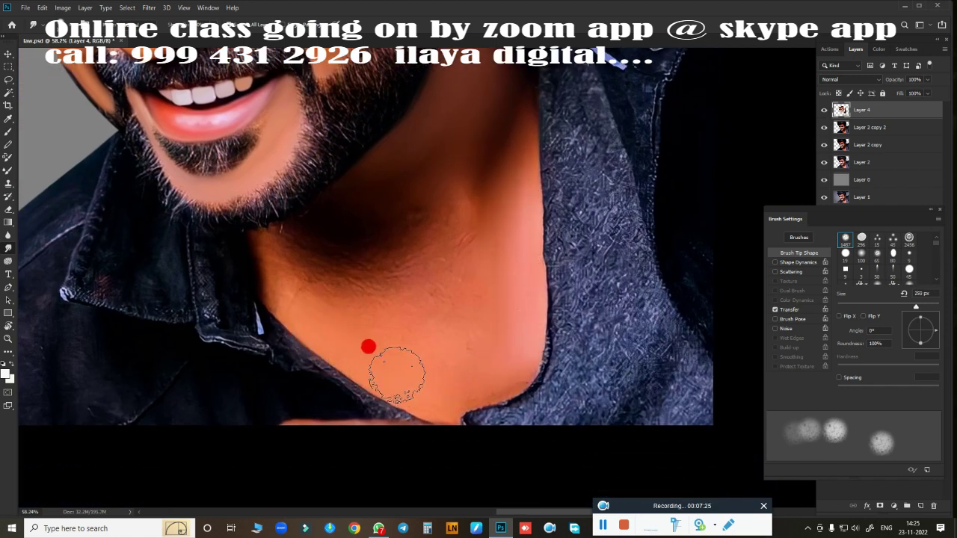
left_click_drag(393, 314, 461, 340)
Smooth the neck along the jaw edge and lighten the shadow under the jaw
key("bracketleft")
mouse_move(288, 285)
left_mouse_down()
mouse_move(305, 299)
mouse_move(295, 273)
mouse_move(352, 331)
mouse_move(209, 356)
mouse_move(546, 301)
left_mouse_up()
key("bracketleft")
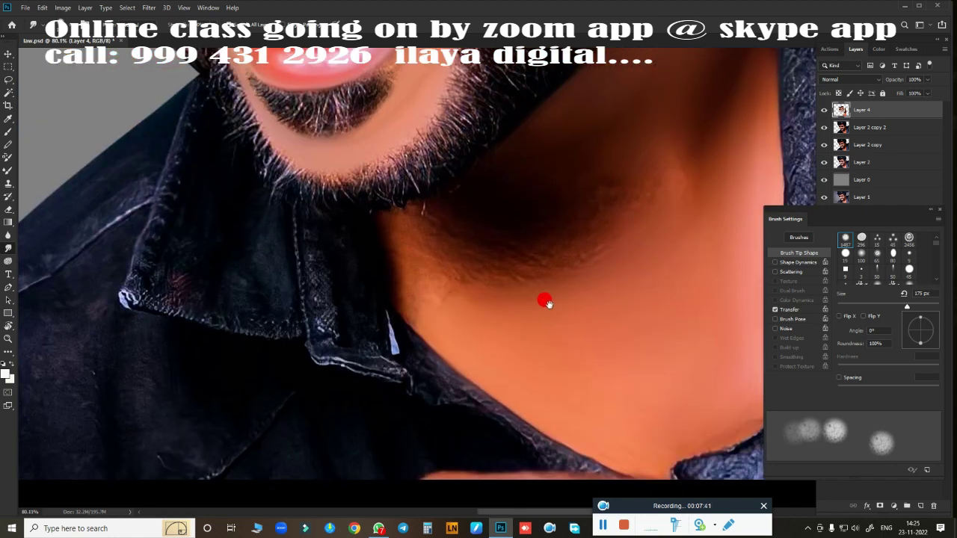
key("bracketleft")
key("bracketleft")
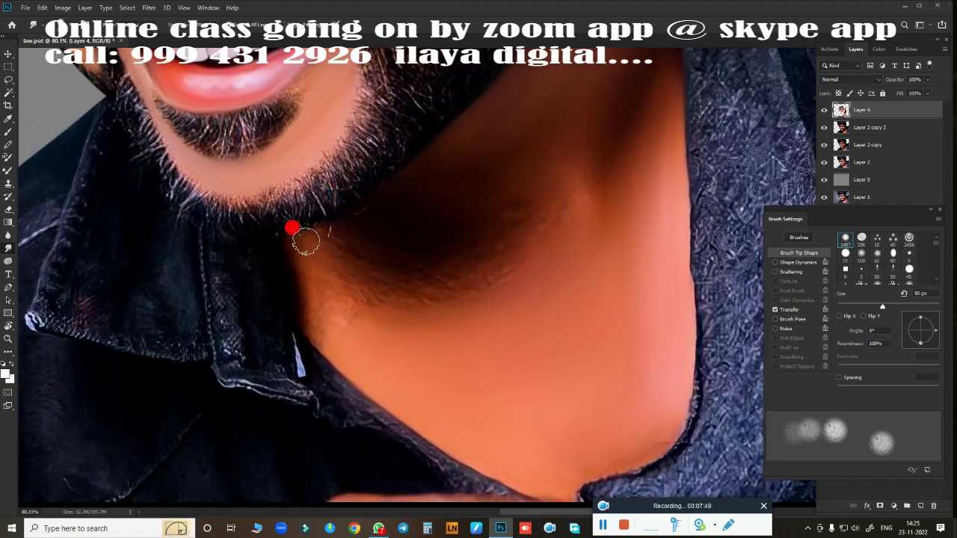
key("bracketright")
mouse_move(306, 241)
left_mouse_down()
mouse_move(336, 342)
mouse_move(359, 231)
mouse_move(416, 175)
mouse_move(487, 188)
mouse_move(613, 141)
mouse_move(401, 257)
mouse_move(536, 218)
mouse_move(412, 203)
mouse_move(474, 192)
mouse_move(460, 263)
mouse_move(403, 234)
left_mouse_up()
key("bracketright")
key("bracketright")
key("bracketright")
key("bracketright")
key("bracketright")
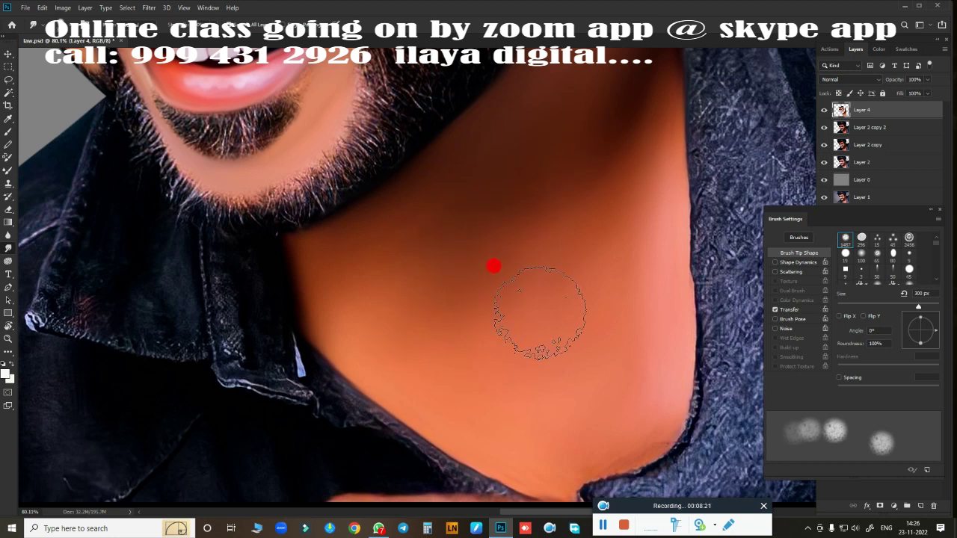
Smooth the shirt collar and chest area with a 400 px brush
scroll(428, 326, "down", 5)
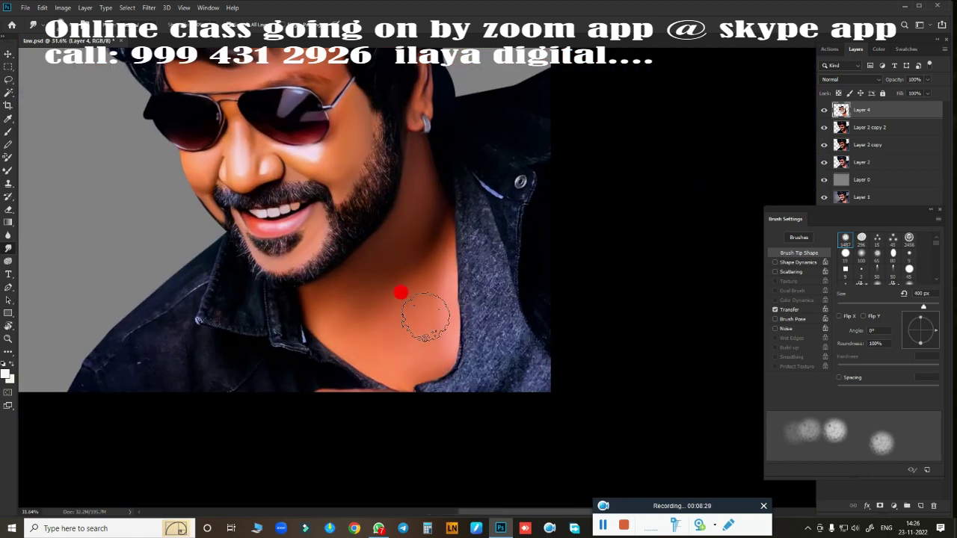
key("bracketright")
key("bracketright")
key("bracketright")
mouse_move(469, 206)
left_mouse_down()
mouse_move(463, 223)
mouse_move(504, 327)
mouse_move(433, 368)
mouse_move(523, 379)
left_mouse_up()
key("bracketright")
key("bracketright")
key("bracketright")
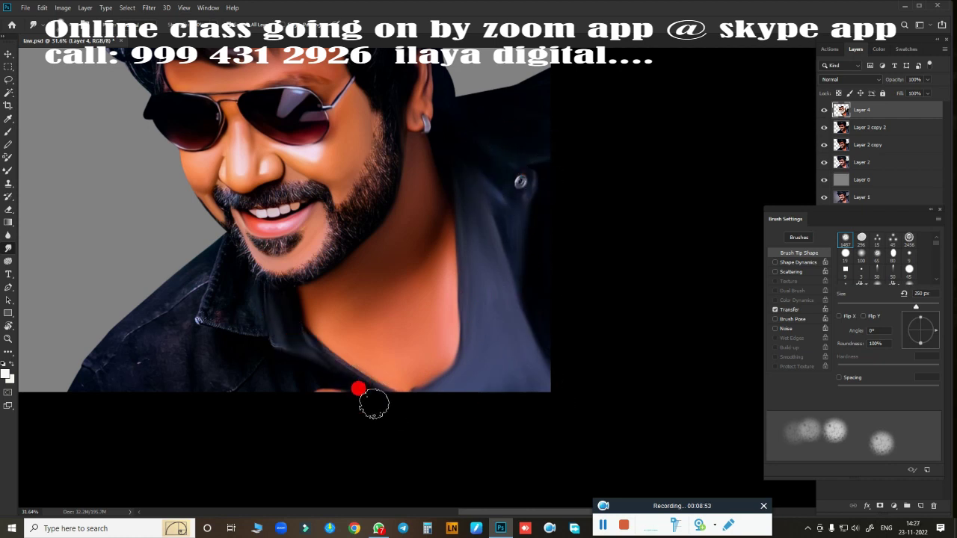
Darken the shirt collar and shoulder within the subject selection, then add empty Layer 5 above Layer 4
left_click(841, 110, "ctrl")
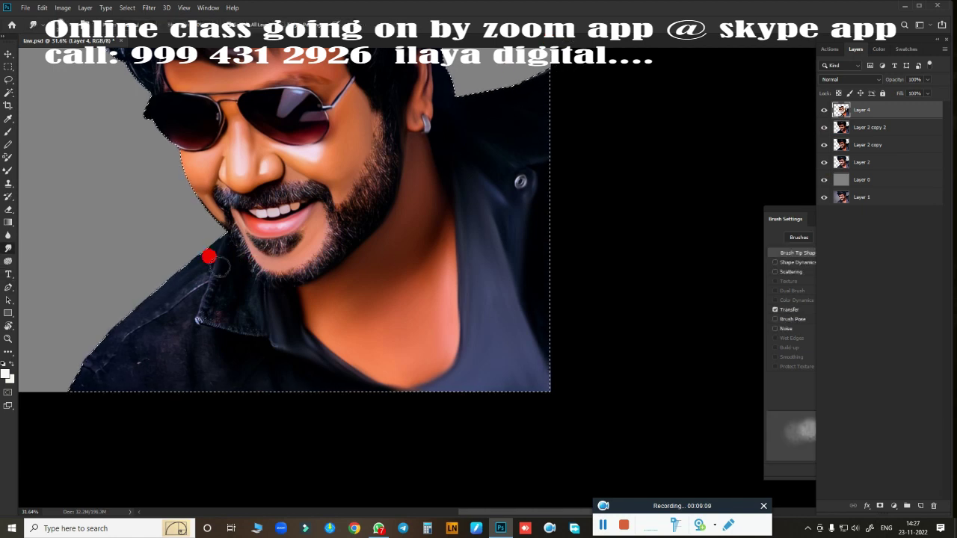
mouse_move(252, 290)
left_mouse_down()
mouse_move(190, 319)
mouse_move(139, 308)
mouse_move(175, 274)
mouse_move(173, 316)
mouse_move(142, 401)
mouse_move(205, 336)
mouse_move(296, 389)
mouse_move(213, 331)
mouse_move(147, 305)
mouse_move(147, 400)
mouse_move(269, 371)
mouse_move(86, 407)
left_mouse_up()
scroll(86, 407, "down", 3, "alt")
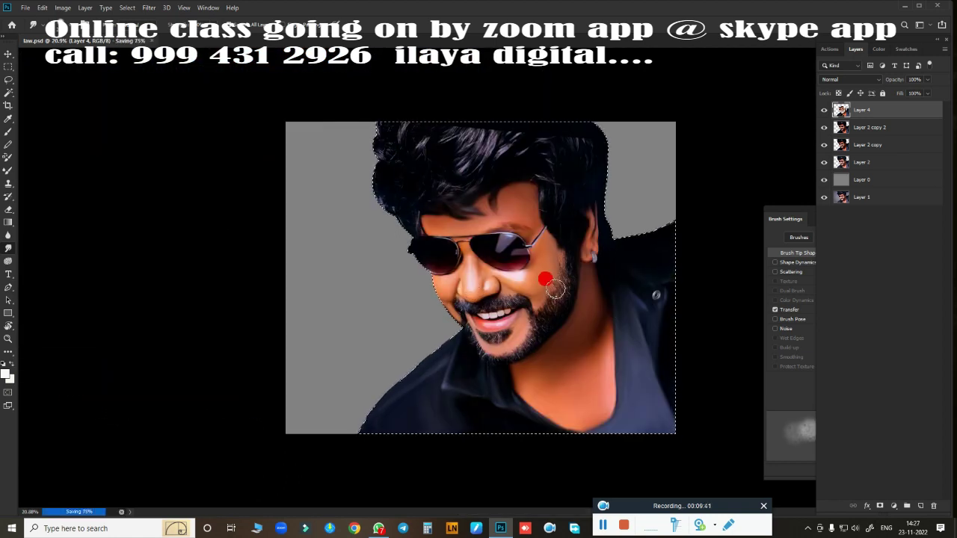
left_click_drag(545, 274, 552, 251)
left_click(921, 507)
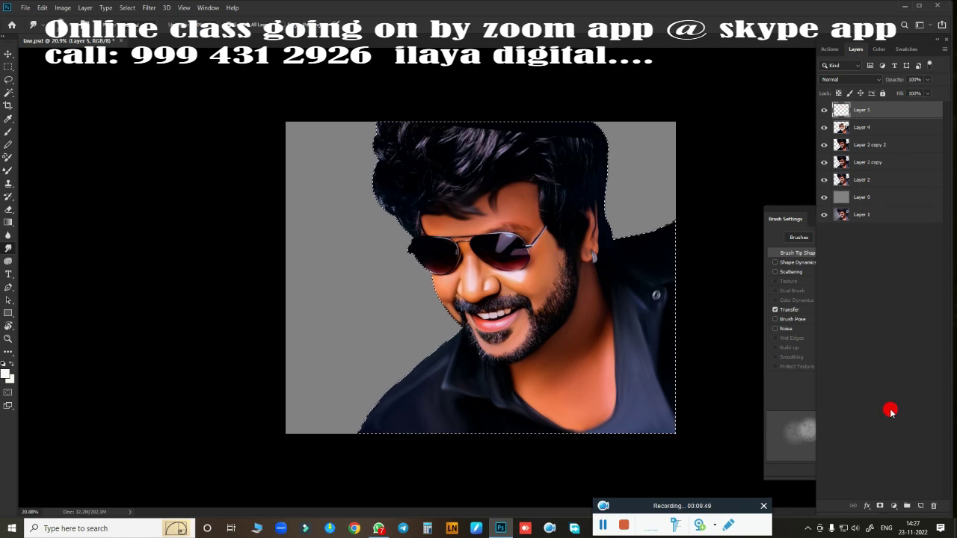
Zoom in and smudge the mustache hairs into painted streaks, including its upper edge
scroll(374, 225, "up", 12, "alt")
scroll(372, 224, "up", 5)
scroll(460, 280, "down", 10)
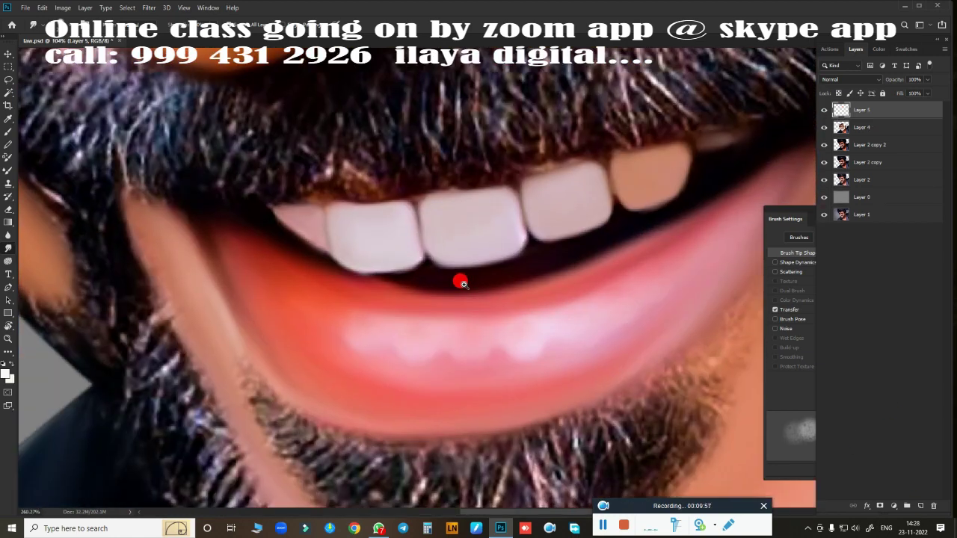
scroll(271, 217, "up", 4, "alt")
scroll(272, 216, "right", 2)
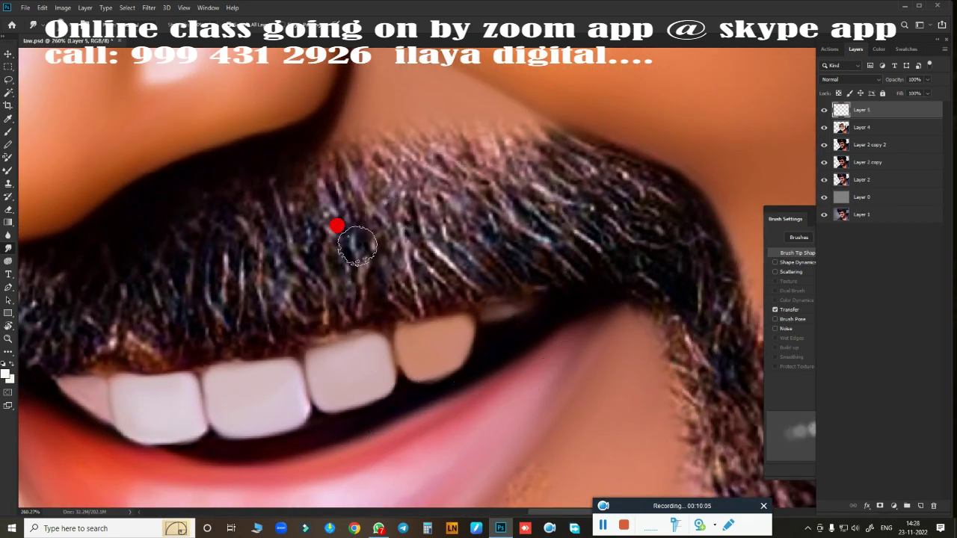
mouse_move(463, 118)
left_mouse_down()
mouse_move(559, 145)
mouse_move(486, 175)
mouse_move(371, 139)
mouse_move(202, 199)
mouse_move(149, 309)
mouse_move(256, 335)
mouse_move(423, 222)
mouse_move(592, 284)
mouse_move(688, 258)
mouse_move(690, 247)
mouse_move(322, 180)
mouse_move(235, 383)
left_mouse_up()
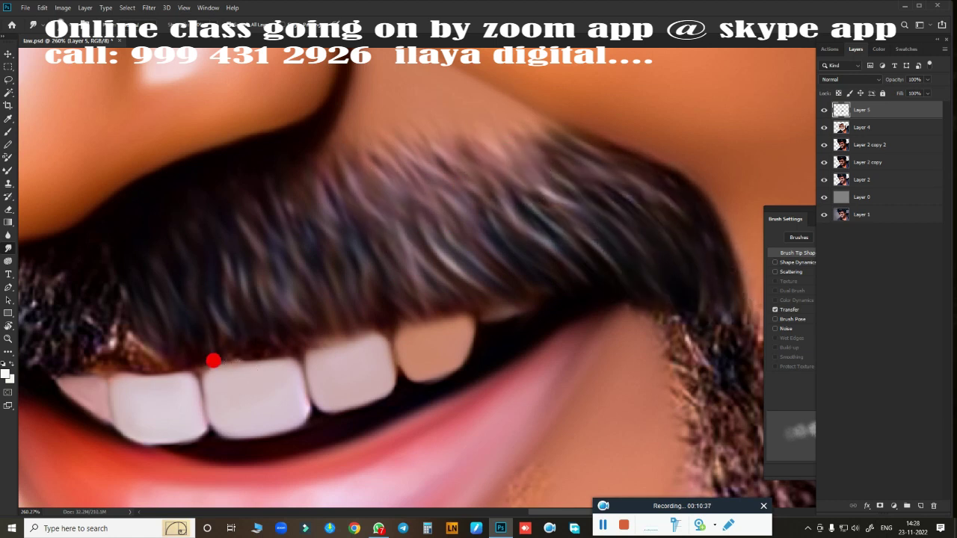
scroll(595, 288, "down", 5)
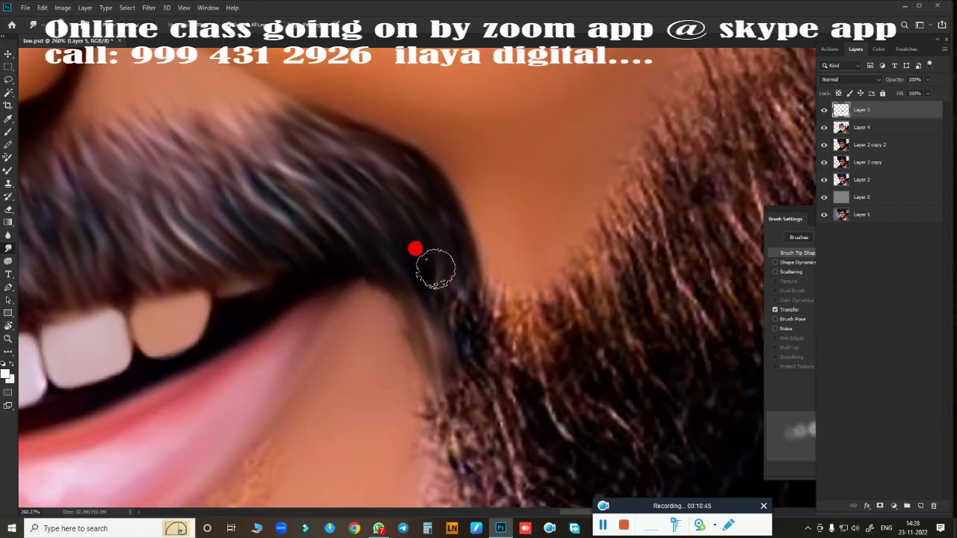
scroll(320, 330, "down", 3)
scroll(321, 330, "up", 1)
scroll(391, 306, "up", 3)
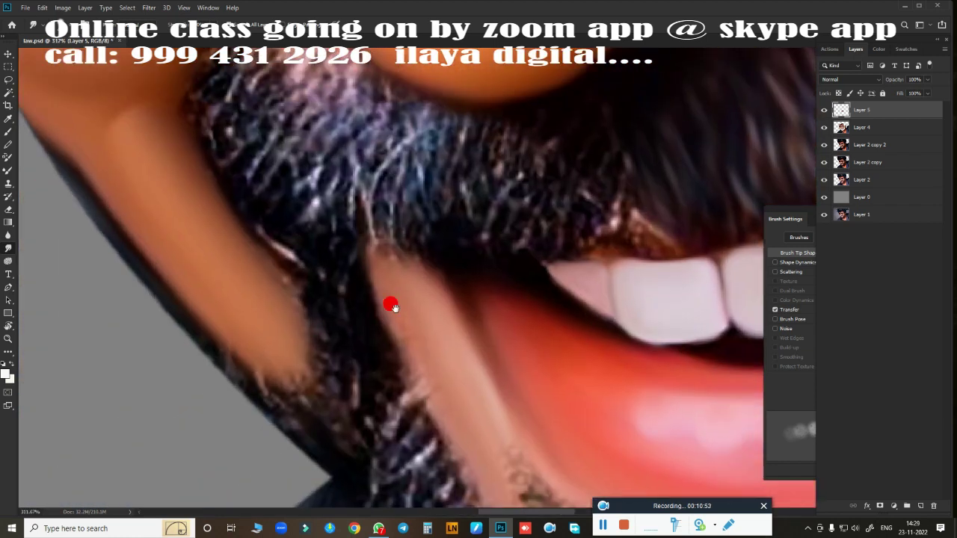
scroll(401, 237, "up", 2)
mouse_move(504, 217)
left_mouse_down()
mouse_move(551, 332)
mouse_move(449, 289)
mouse_move(431, 220)
mouse_move(166, 137)
mouse_move(141, 187)
mouse_move(152, 124)
mouse_move(284, 188)
mouse_move(312, 267)
mouse_move(147, 284)
mouse_move(203, 231)
mouse_move(336, 359)
mouse_move(410, 294)
mouse_move(496, 284)
mouse_move(304, 241)
left_mouse_up()
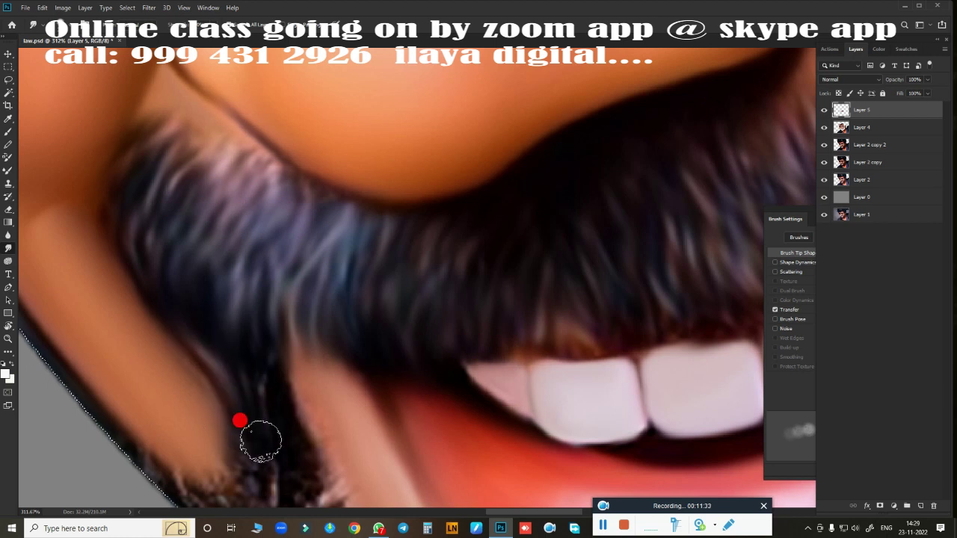
Brush the hair below the lower lip into streaks and blend its lower edge into skin
scroll(356, 298, "down", 5)
scroll(352, 296, "up", 2)
scroll(247, 292, "up", 1)
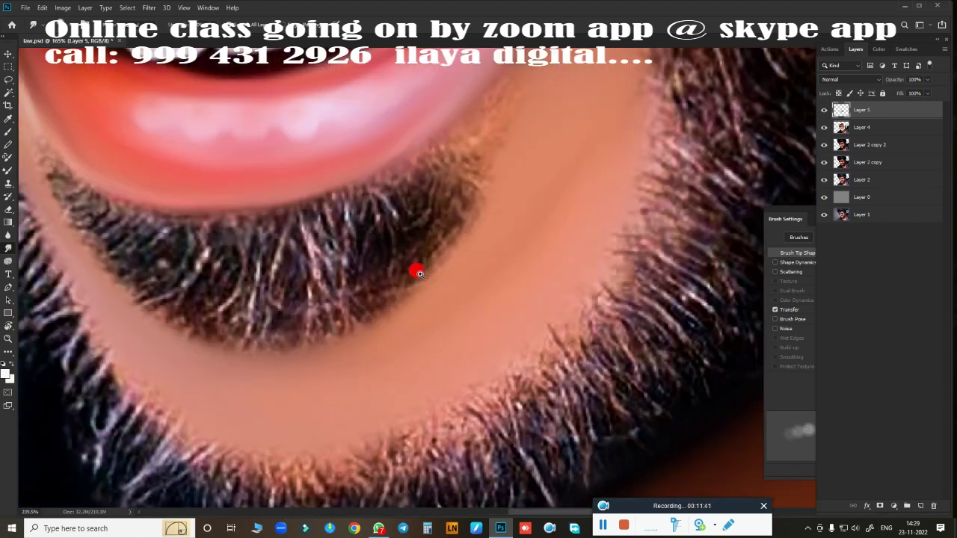
scroll(416, 269, "up", 1)
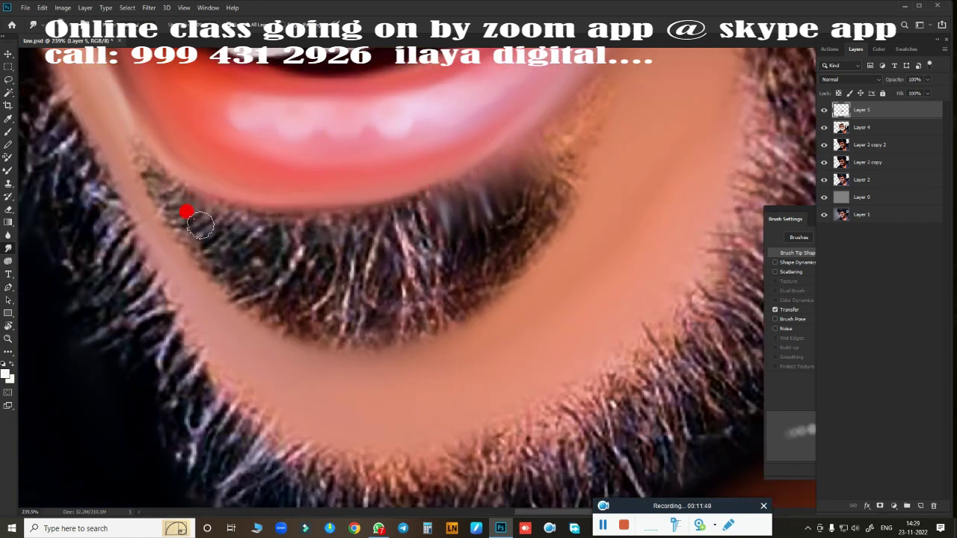
mouse_move(200, 225)
left_mouse_down()
mouse_move(383, 258)
mouse_move(423, 225)
left_mouse_up()
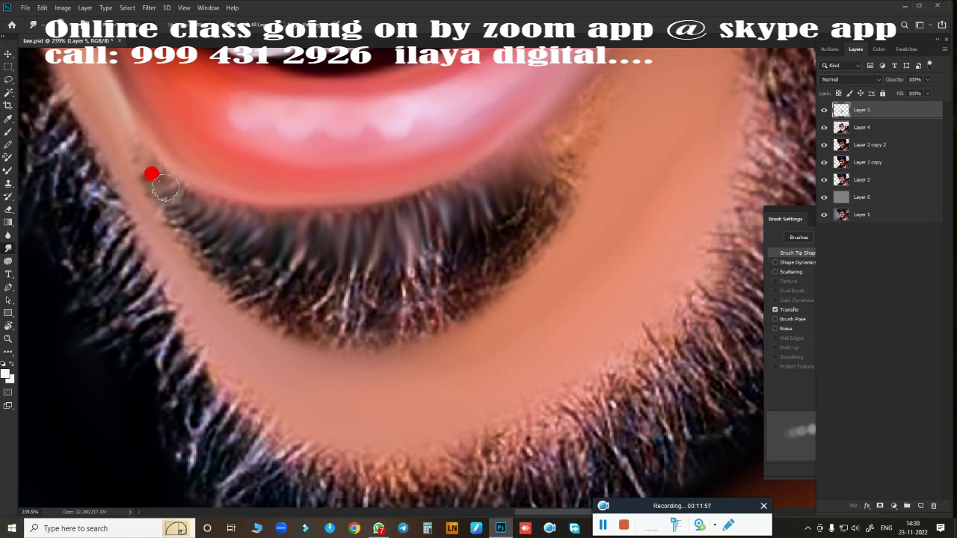
mouse_move(186, 261)
left_mouse_down()
mouse_move(252, 279)
mouse_move(256, 237)
mouse_move(327, 250)
mouse_move(376, 354)
mouse_move(394, 231)
mouse_move(468, 317)
mouse_move(471, 214)
mouse_move(577, 92)
left_mouse_up()
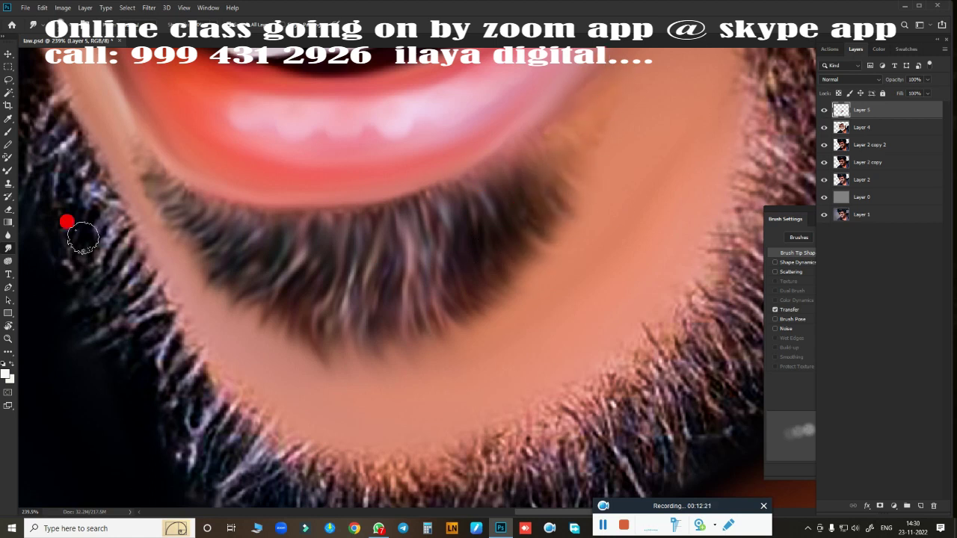
scroll(492, 285, "down", 3)
Soften the beard edge hairs along the jaw and down the left side to the chin
scroll(522, 223, "up", 3)
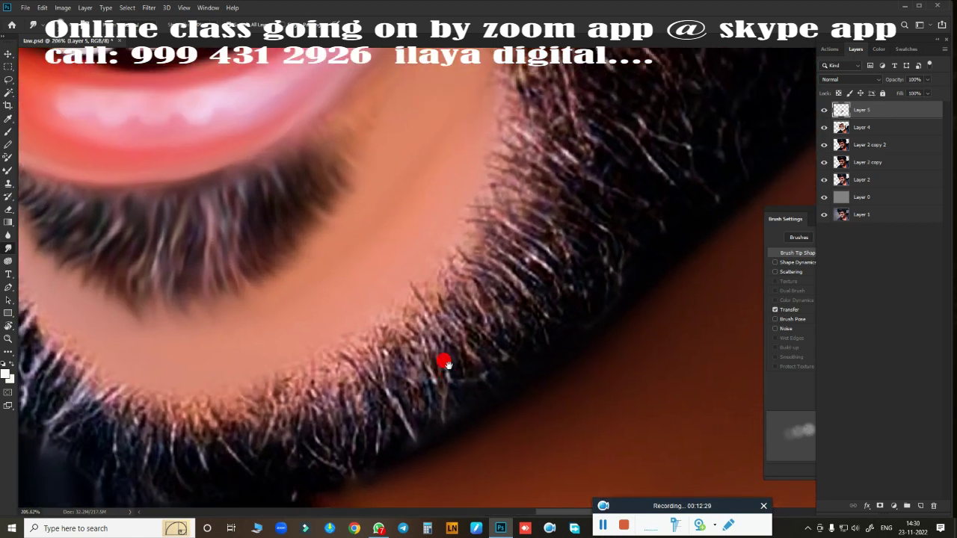
mouse_move(509, 291)
left_mouse_down()
mouse_move(538, 269)
mouse_move(523, 348)
mouse_move(391, 341)
mouse_move(372, 414)
mouse_move(324, 497)
left_mouse_up()
scroll(456, 283, "down", 3)
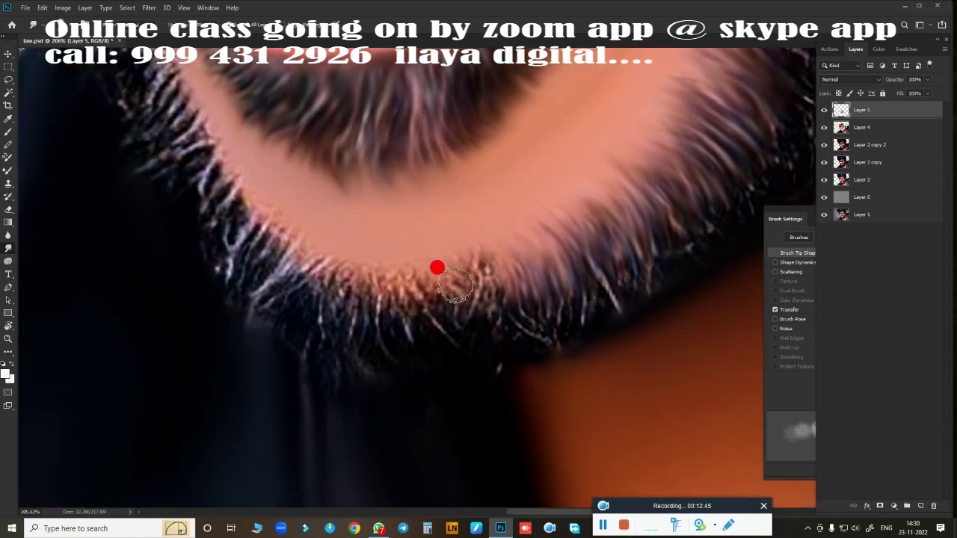
mouse_move(246, 224)
left_mouse_down()
mouse_move(295, 216)
mouse_move(358, 245)
mouse_move(412, 239)
mouse_move(523, 341)
left_mouse_up()
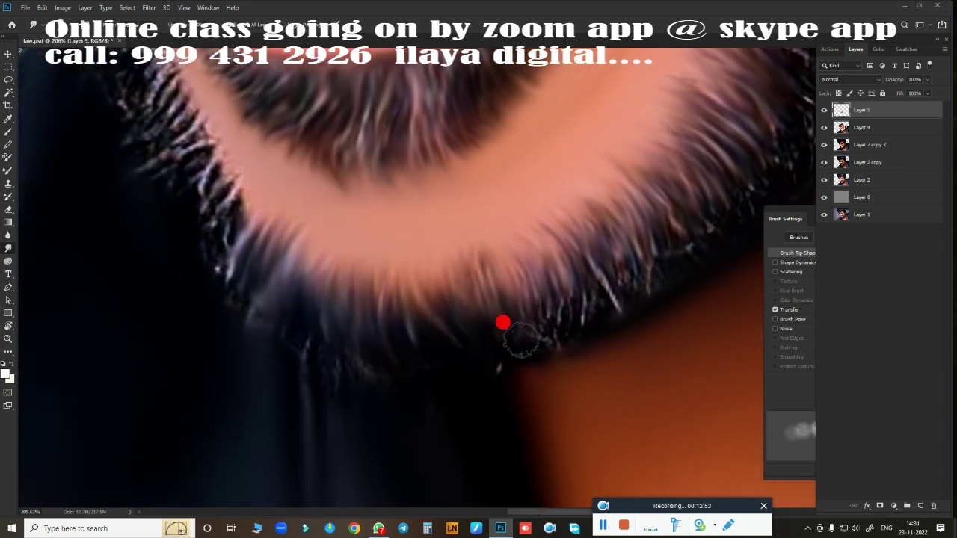
scroll(250, 199, "up", 5)
mouse_move(250, 169)
left_mouse_down()
mouse_move(230, 151)
mouse_move(250, 257)
mouse_move(364, 373)
left_mouse_up()
Smudge the left beard hairs along the outline edge into soft strands
scroll(349, 359, "up", 3)
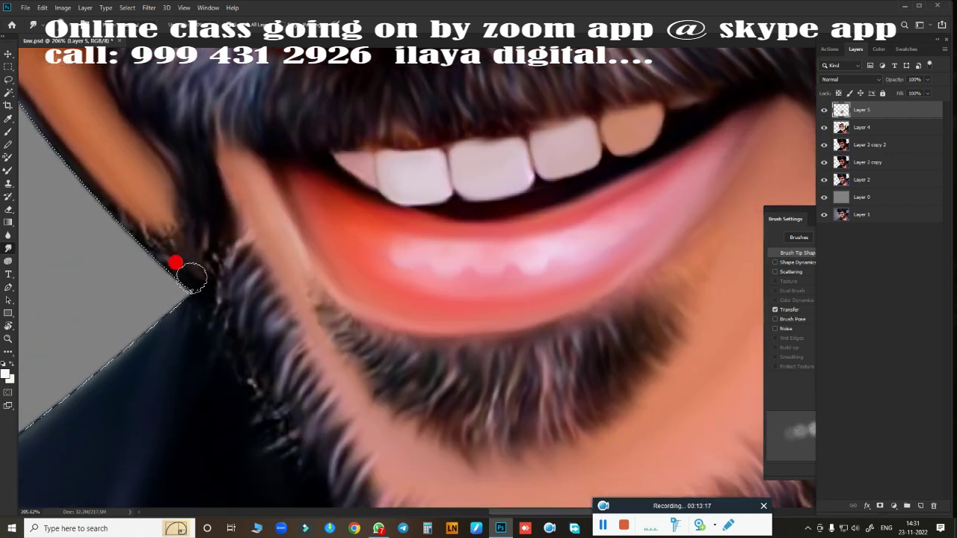
scroll(274, 331, "down", 3)
scroll(255, 191, "down", 1)
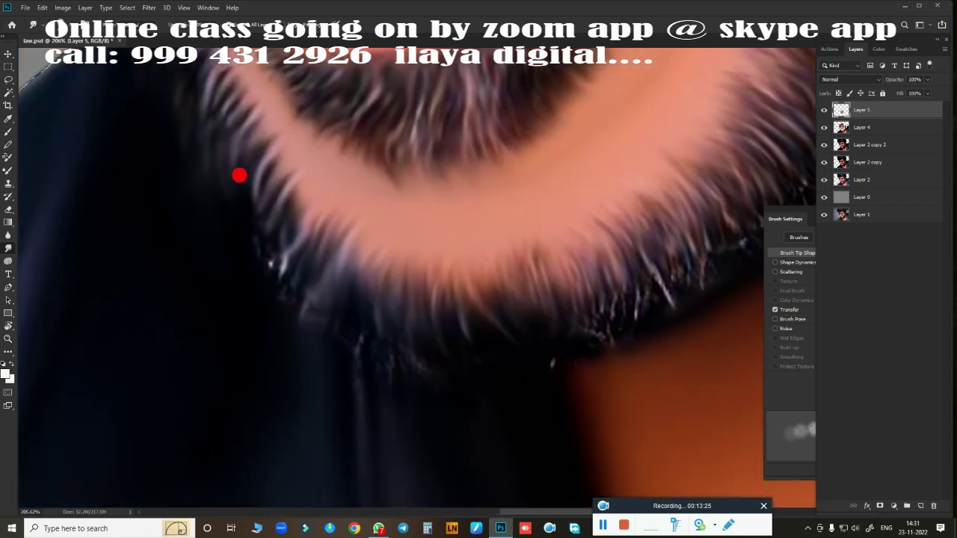
scroll(374, 142, "up", 3)
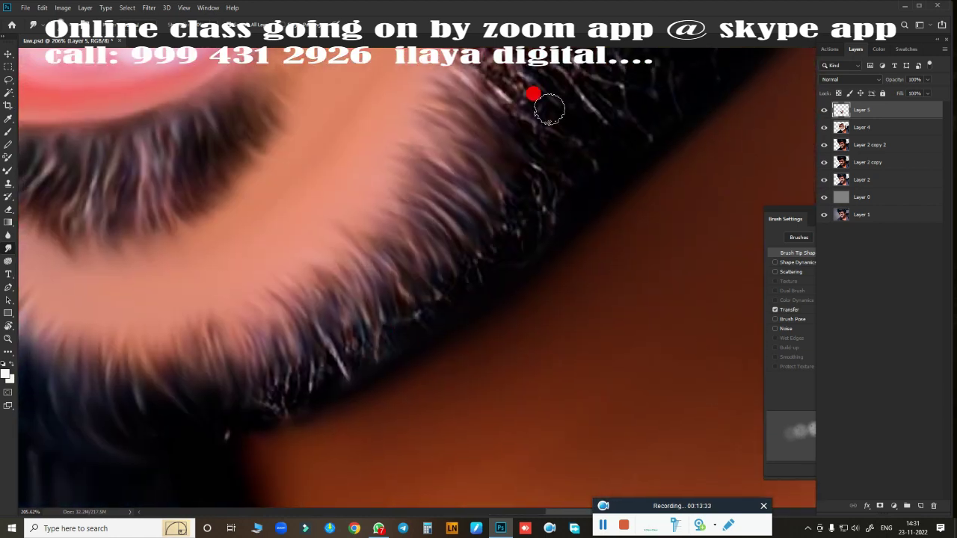
scroll(448, 266, "down", 2)
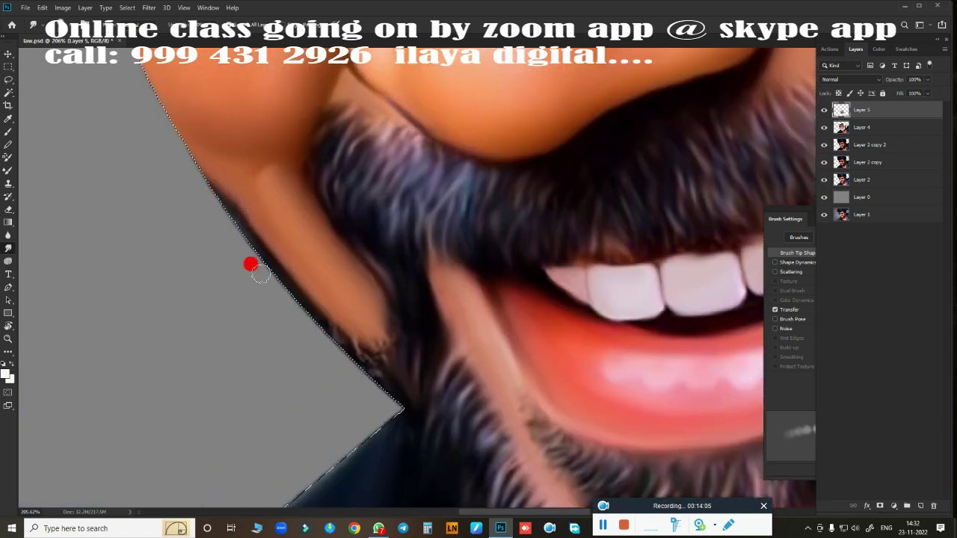
mouse_move(238, 247)
left_mouse_down()
mouse_move(359, 355)
mouse_move(363, 371)
mouse_move(197, 205)
mouse_move(285, 299)
left_mouse_up()
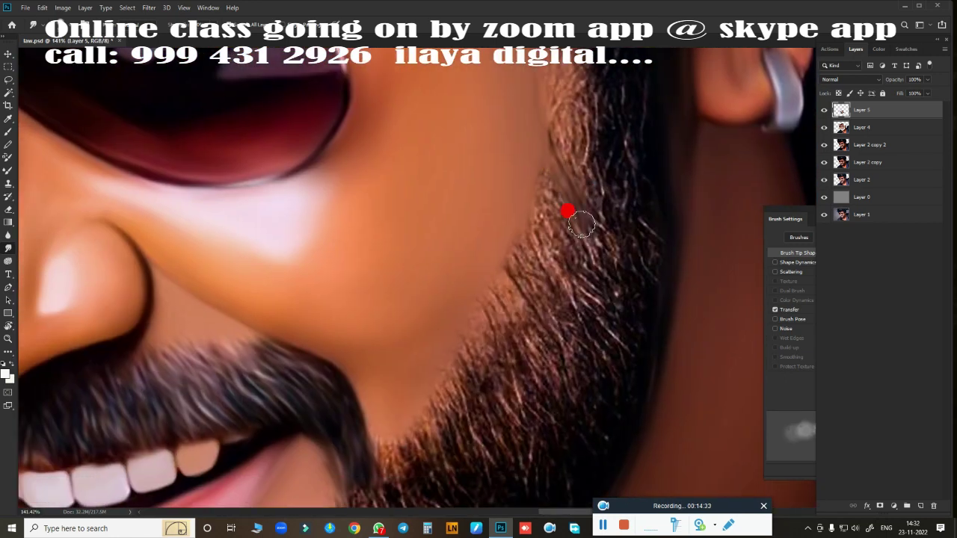
Smudge the right-side beard from the mustache and mouth corner up the jaw to below the ear
mouse_move(567, 209)
left_mouse_down()
mouse_move(545, 281)
mouse_move(496, 289)
mouse_move(452, 335)
mouse_move(425, 386)
mouse_move(392, 408)
left_mouse_up()
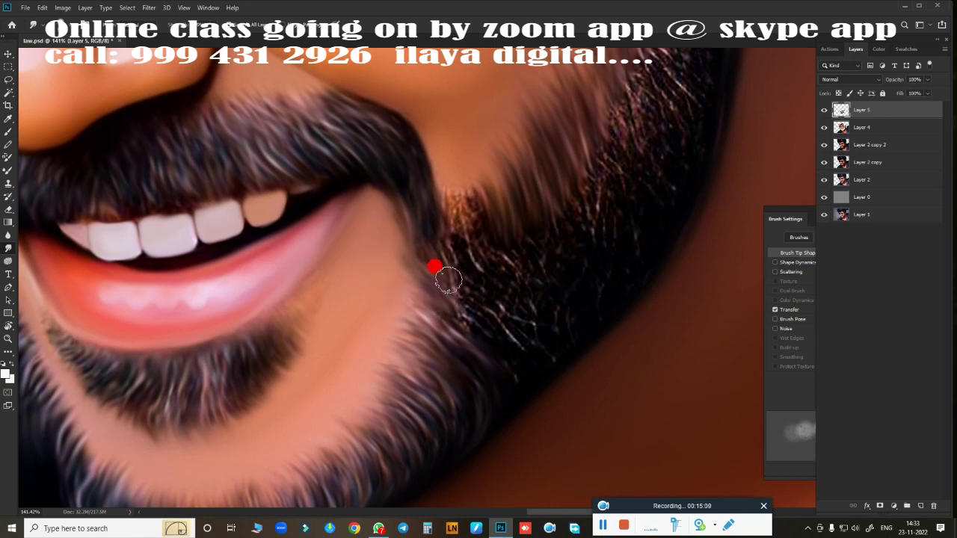
left_click_drag(448, 280, 474, 180)
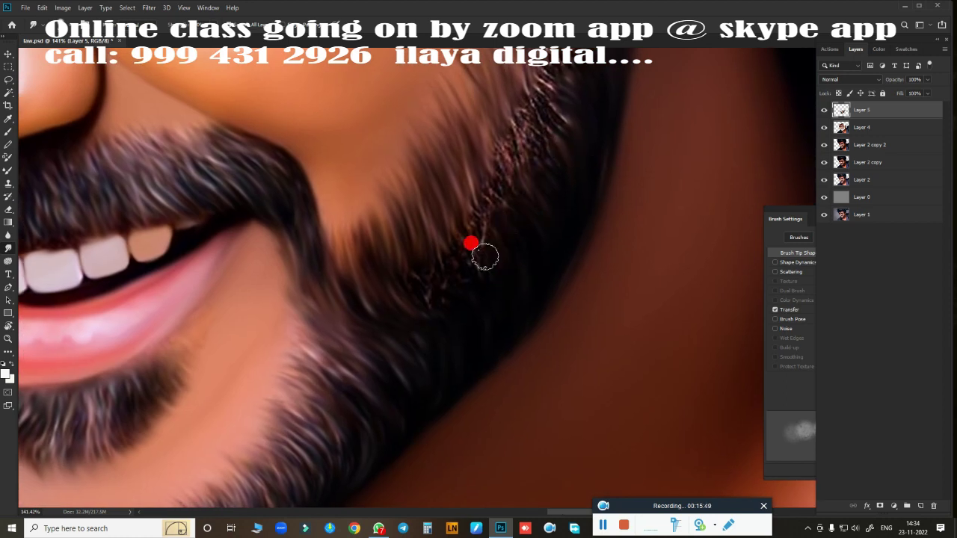
left_click_drag(418, 221, 501, 172)
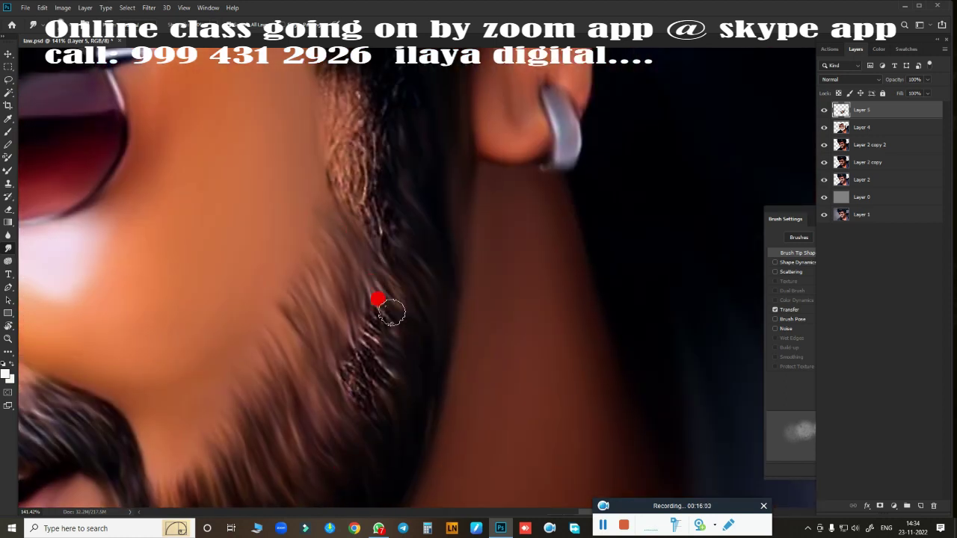
mouse_move(379, 299)
left_mouse_down()
mouse_move(378, 382)
mouse_move(425, 386)
left_mouse_up()
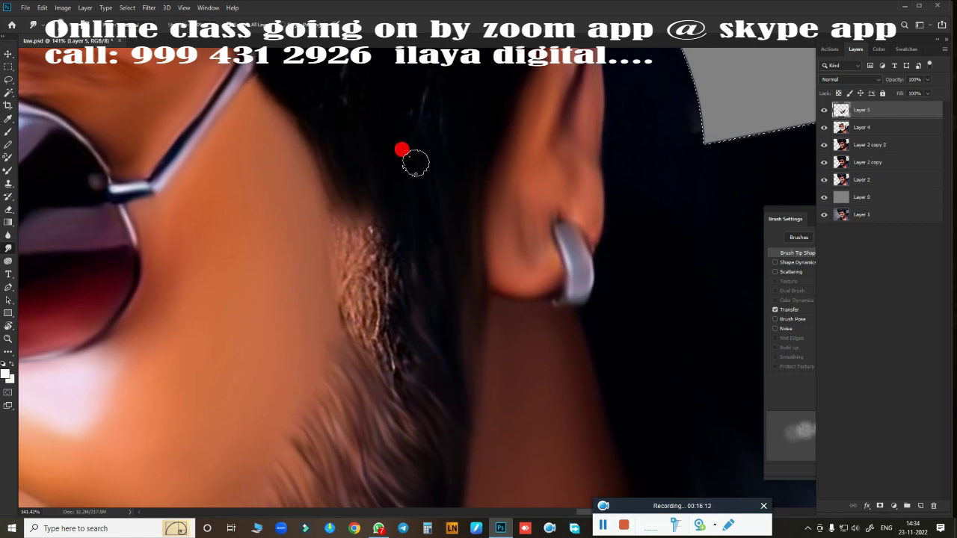
mouse_move(326, 204)
left_mouse_down()
mouse_move(374, 252)
mouse_move(355, 318)
mouse_move(376, 386)
left_mouse_up()
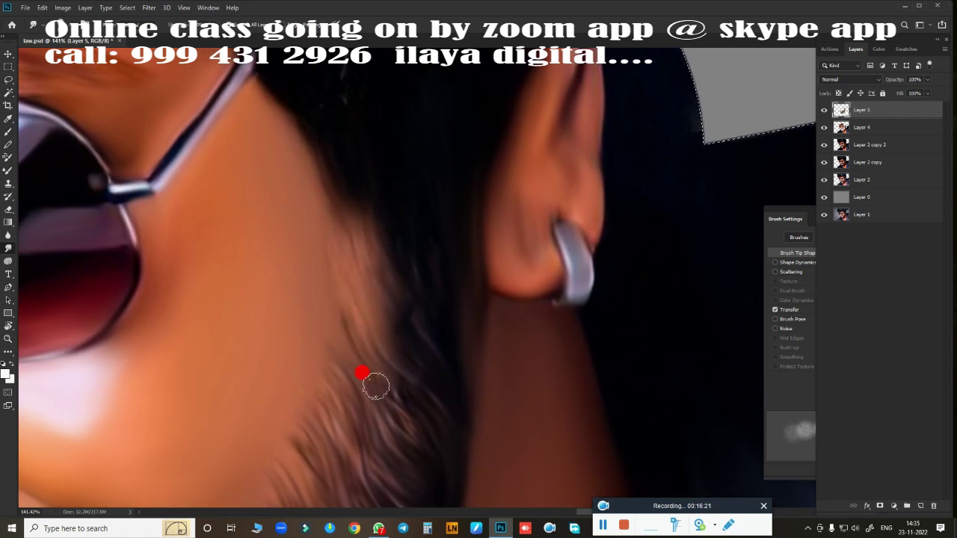
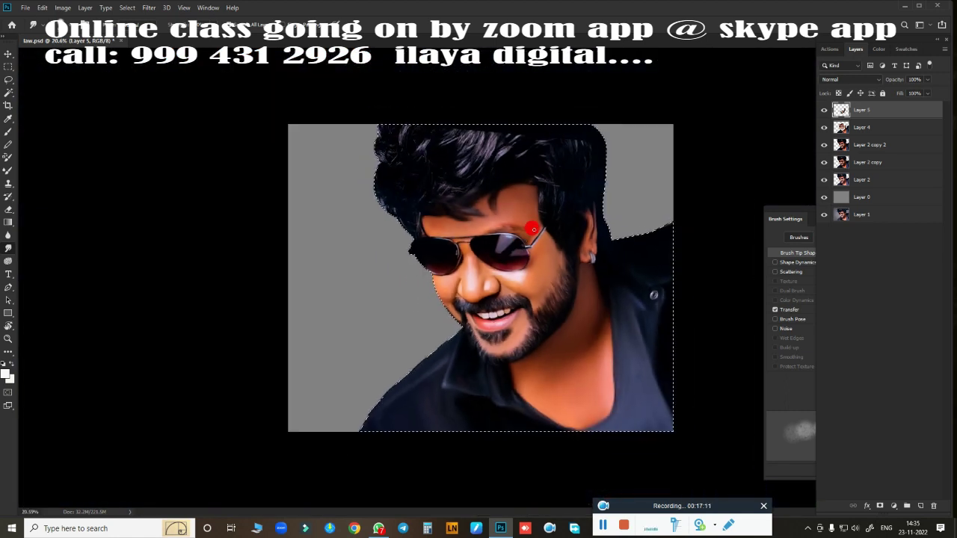
Zoom in near the sunglasses, paint dark over the light hair strands, and deselect
left_click(525, 224)
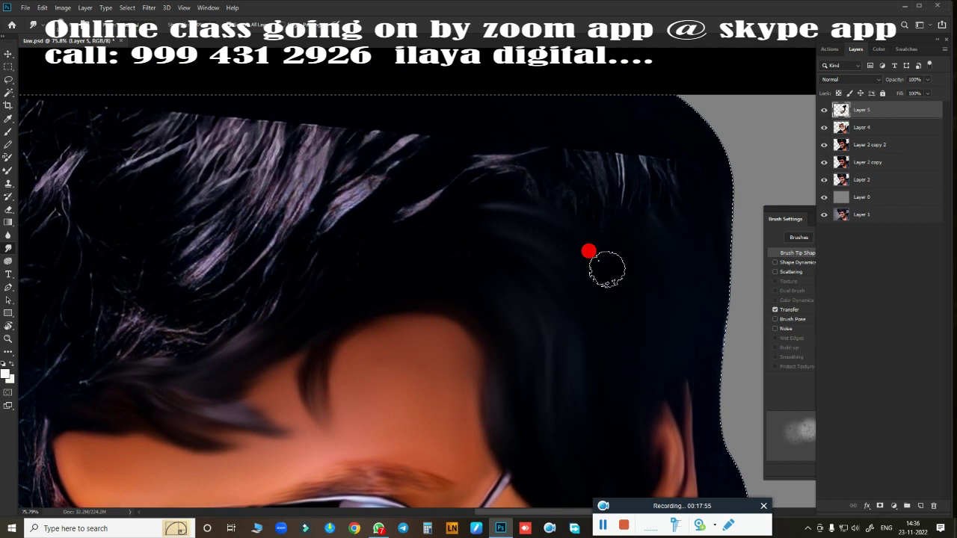
mouse_move(606, 269)
left_mouse_down()
mouse_move(534, 100)
mouse_move(674, 161)
mouse_move(605, 134)
mouse_move(682, 144)
left_mouse_up()
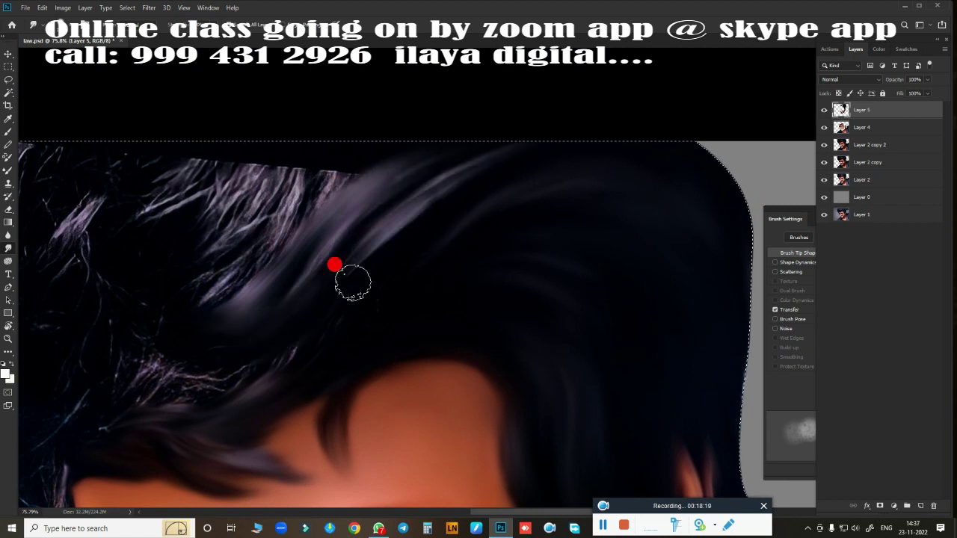
mouse_move(353, 283)
left_mouse_down()
mouse_move(158, 310)
mouse_move(180, 257)
mouse_move(175, 175)
mouse_move(356, 179)
left_mouse_up()
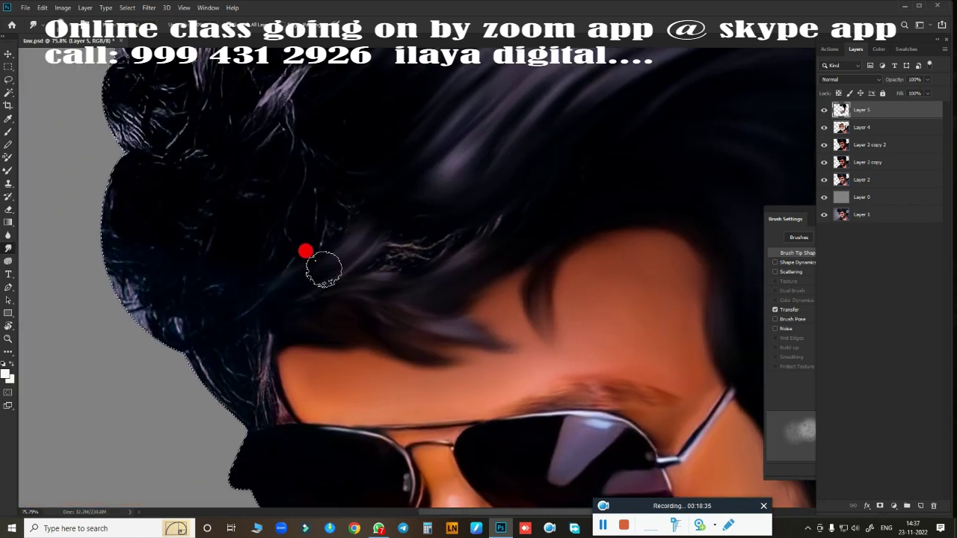
mouse_move(306, 251)
left_mouse_down()
mouse_move(481, 203)
mouse_move(241, 347)
mouse_move(196, 352)
left_mouse_up()
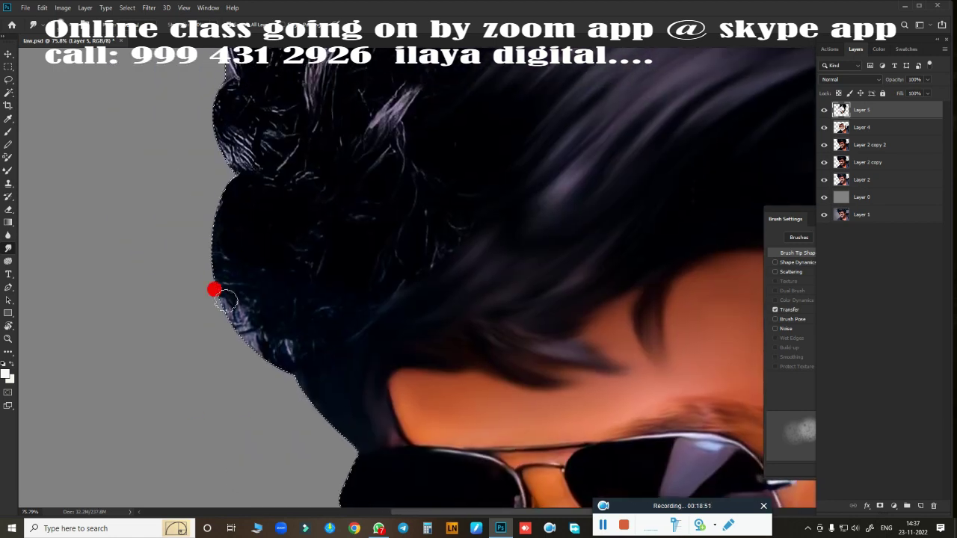
mouse_move(215, 290)
left_mouse_down()
mouse_move(192, 192)
mouse_move(316, 265)
mouse_move(291, 322)
mouse_move(312, 311)
left_mouse_up()
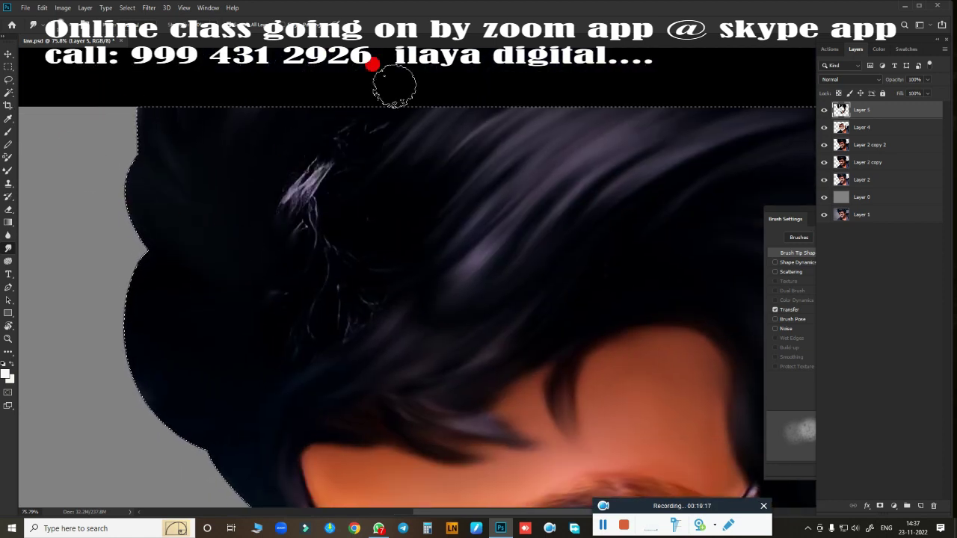
mouse_move(391, 85)
left_mouse_down()
mouse_move(344, 165)
mouse_move(324, 300)
mouse_move(374, 411)
left_mouse_up()
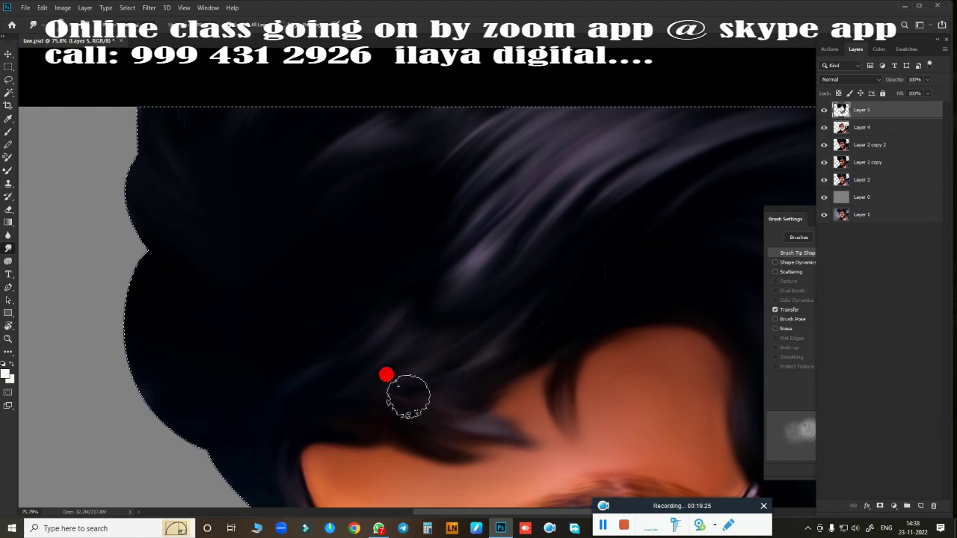
key("ctrl+d")
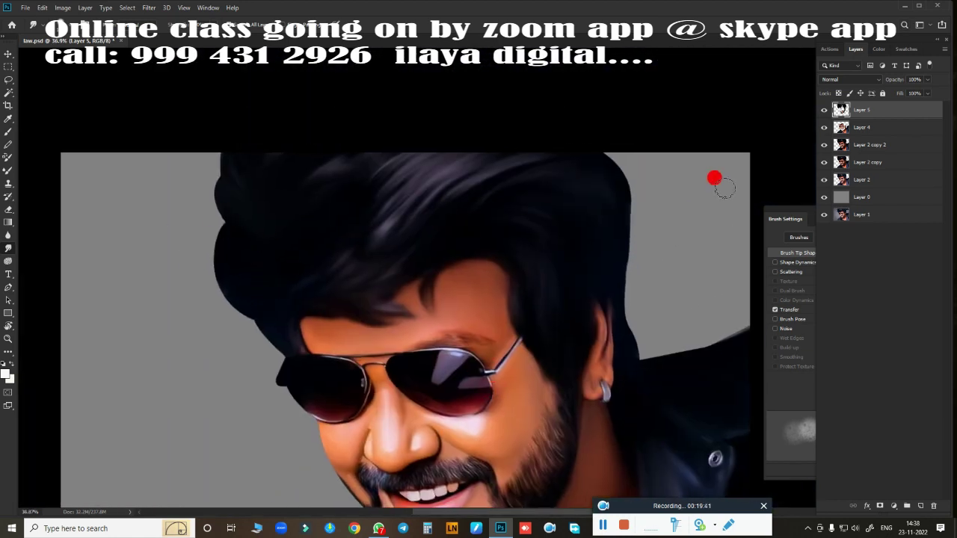
Make Layer 5 visible, duplicate it as Layer 5 copy, and bring up Hue/Saturation
key("ctrl+minus")
key("ctrl+minus")
key("ctrl+minus")
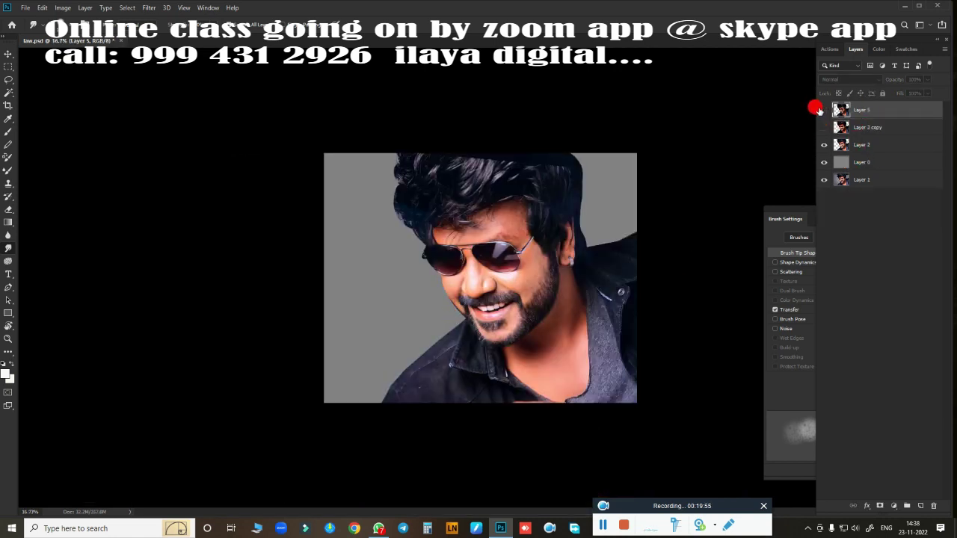
left_click(823, 110)
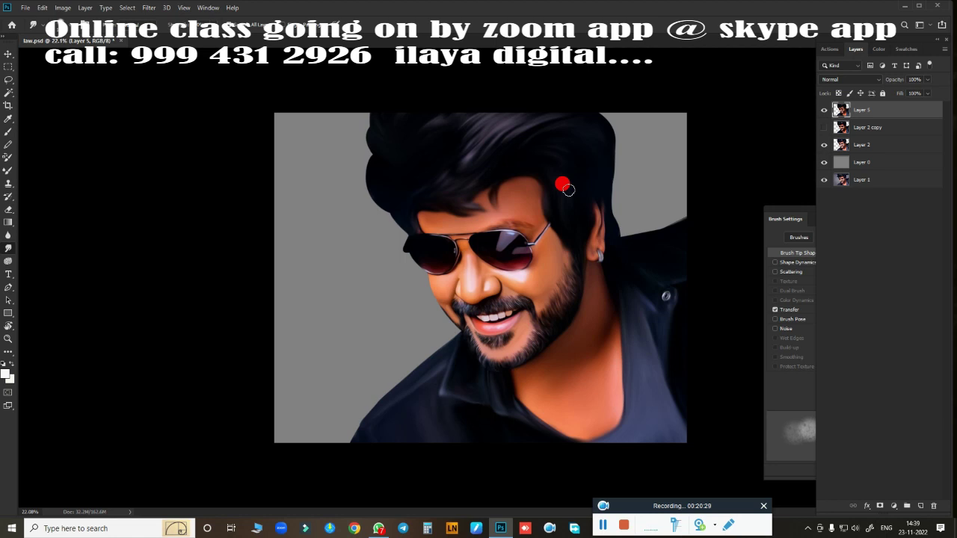
key("ctrl+j")
left_click(825, 127)
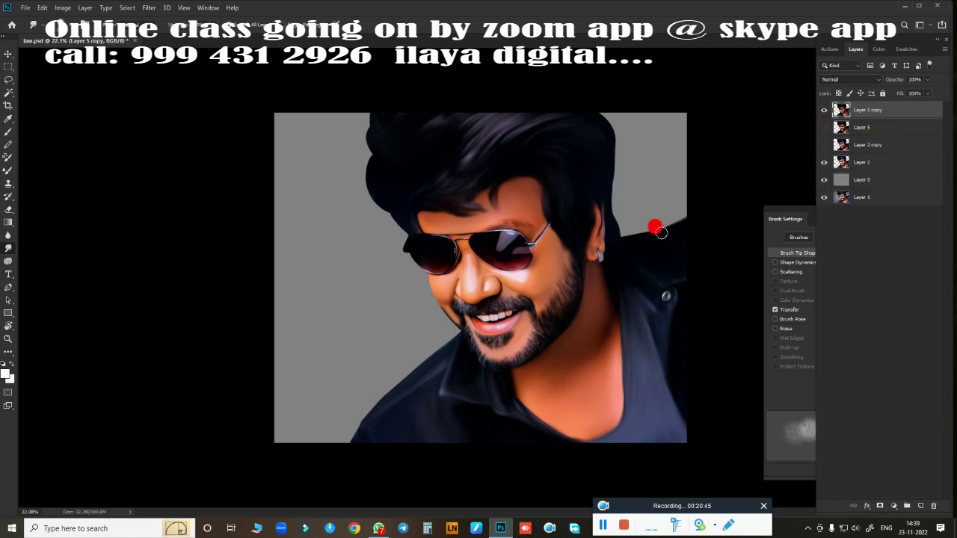
key("ctrl+u")
scroll(666, 229, "up", 2)
scroll(586, 207, "up", 3)
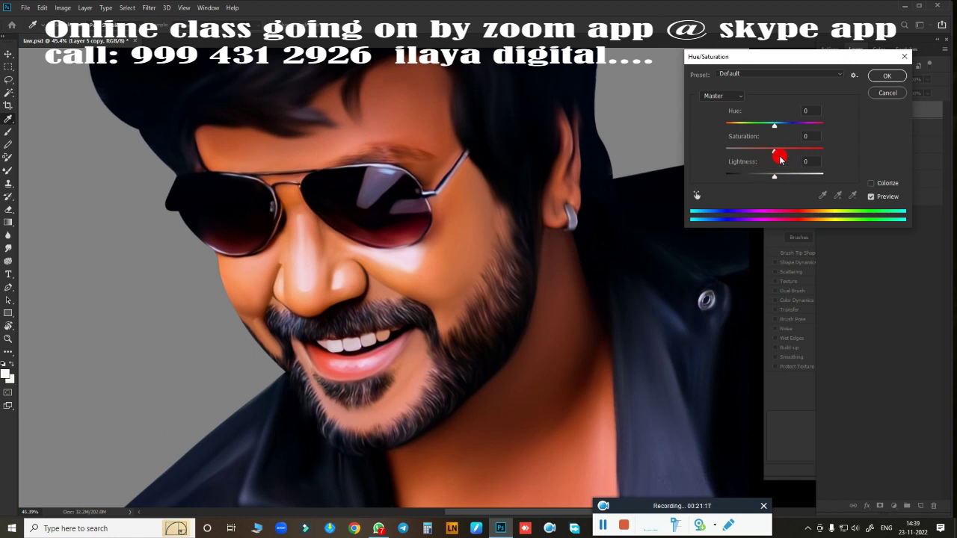
Try several saturation and hue values, then cancel the Hue/Saturation changes
mouse_move(780, 153)
left_mouse_down()
mouse_move(791, 156)
mouse_move(685, 169)
left_mouse_up()
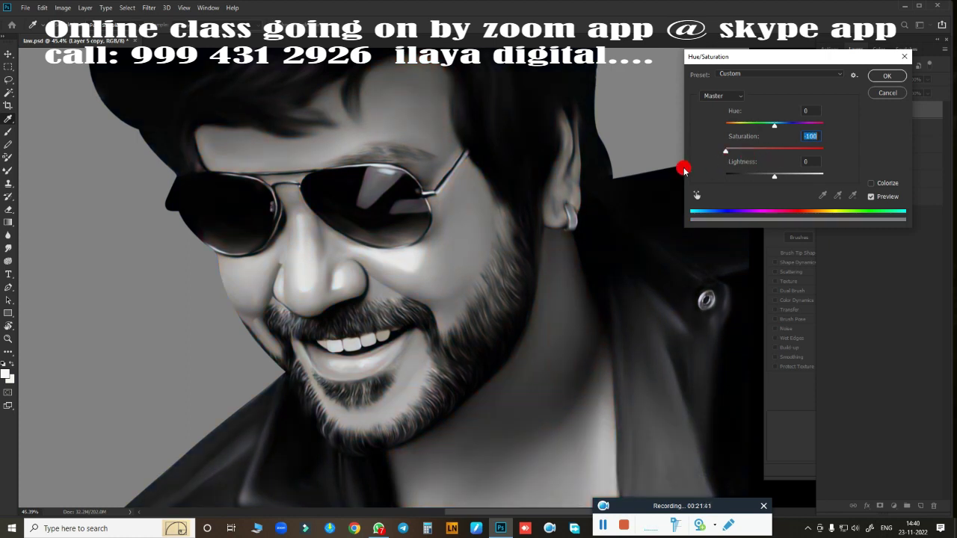
left_click_drag(725, 151, 786, 155)
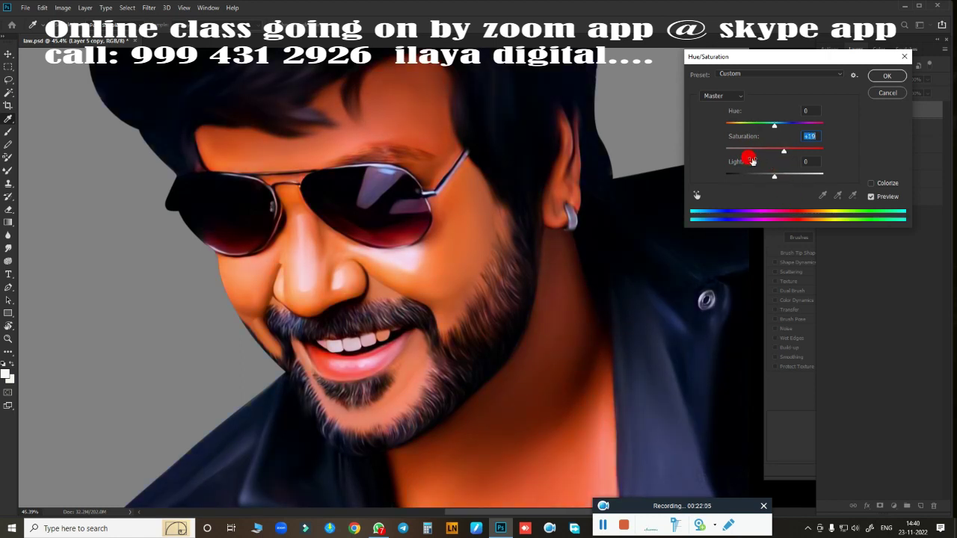
left_click_drag(775, 124, 776, 124)
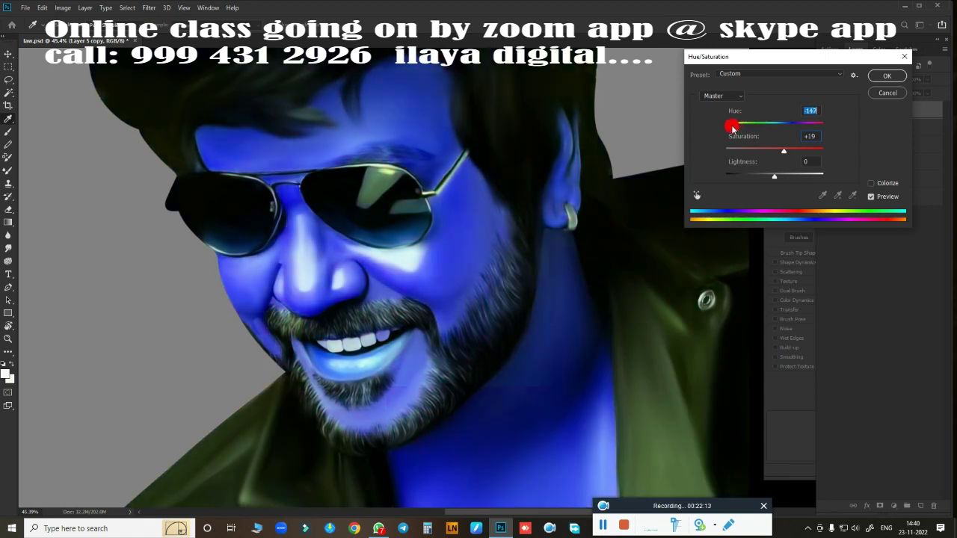
left_click(815, 115)
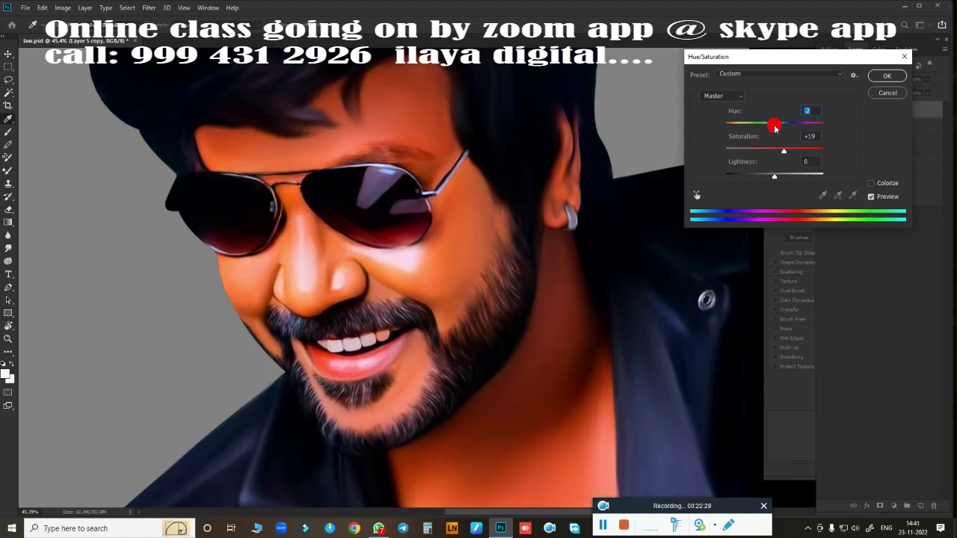
left_click_drag(775, 127, 783, 141)
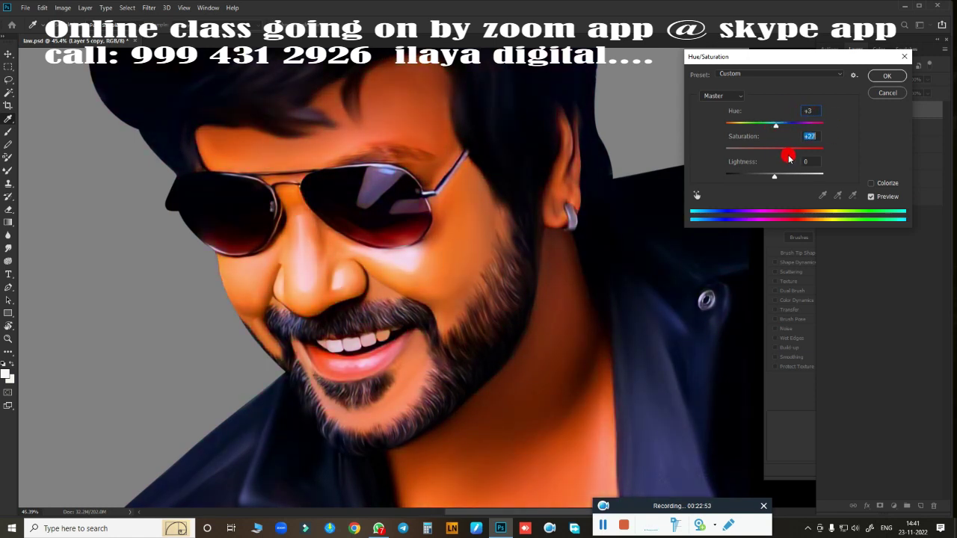
left_click(888, 94)
Hide Layer 5 in the Layers panel
scroll(572, 255, "down", 3)
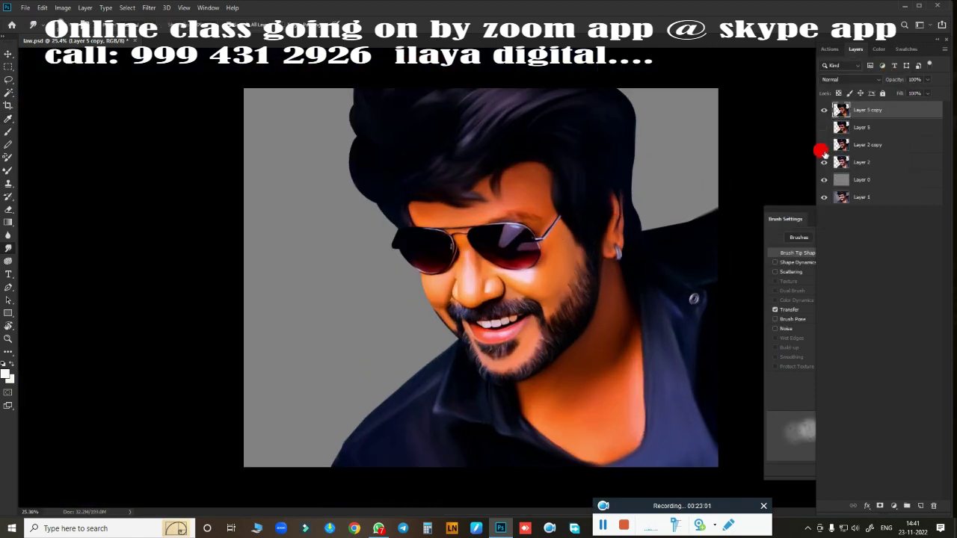
left_click(824, 127)
scroll(481, 270, "up", 2)
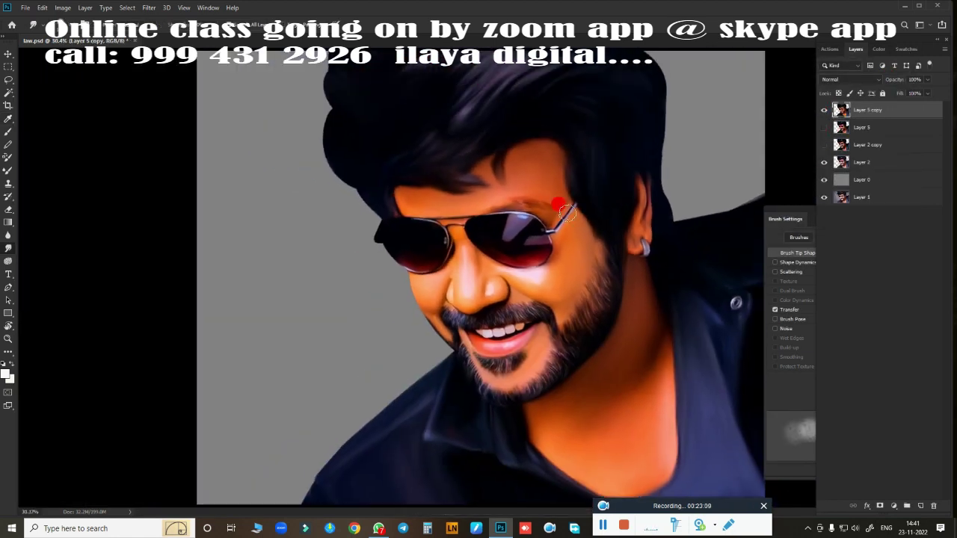
scroll(452, 267, "up", 1)
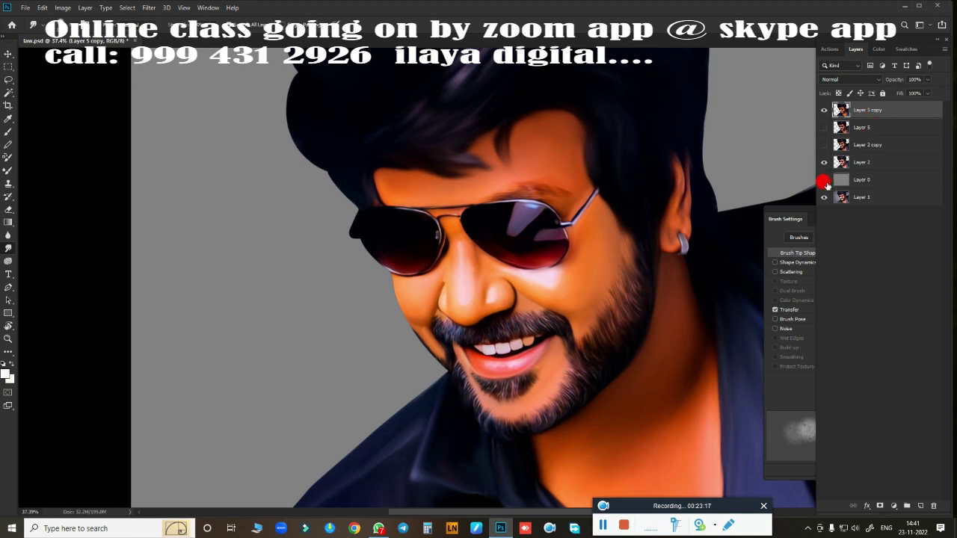
Select the image's highlights using Select > Color Range
left_click(127, 9)
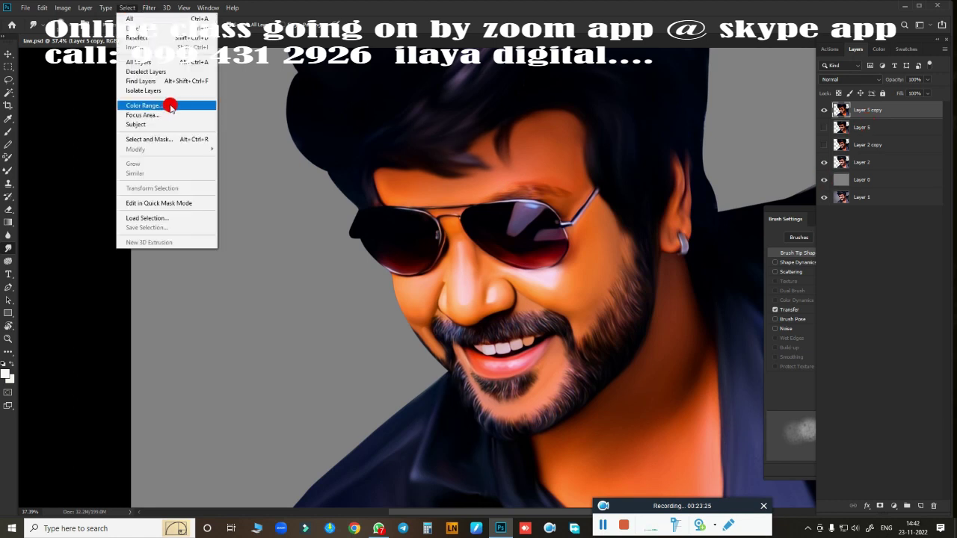
left_click(171, 107)
left_click(711, 66)
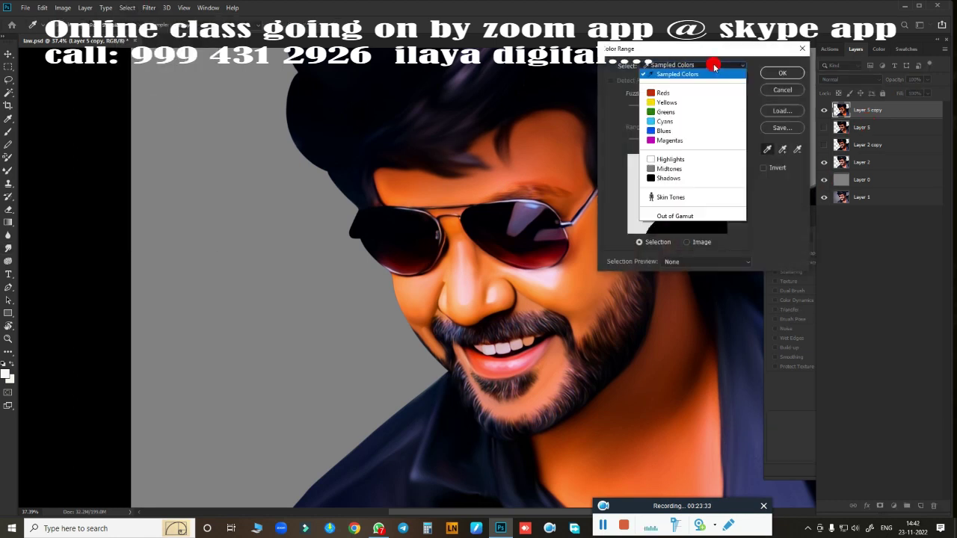
left_click(694, 156)
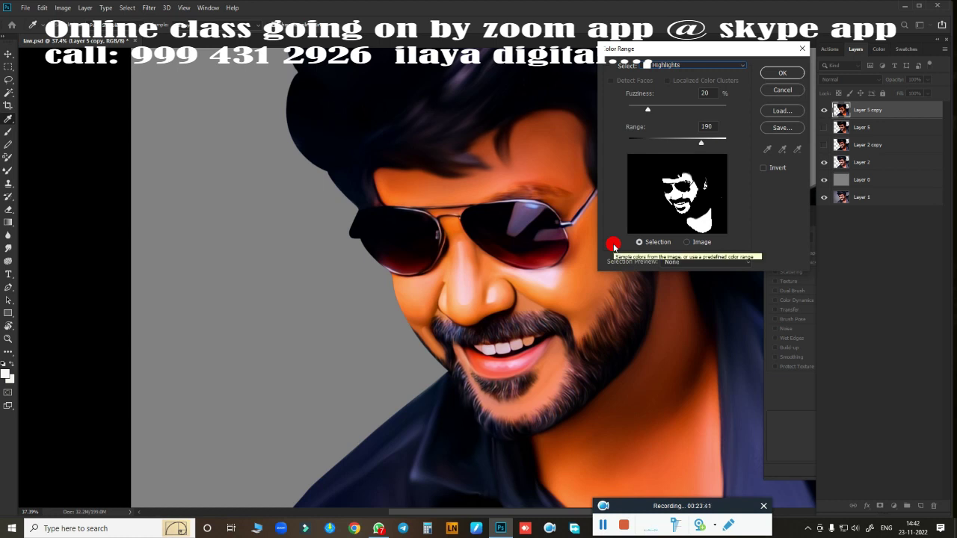
left_click(782, 72)
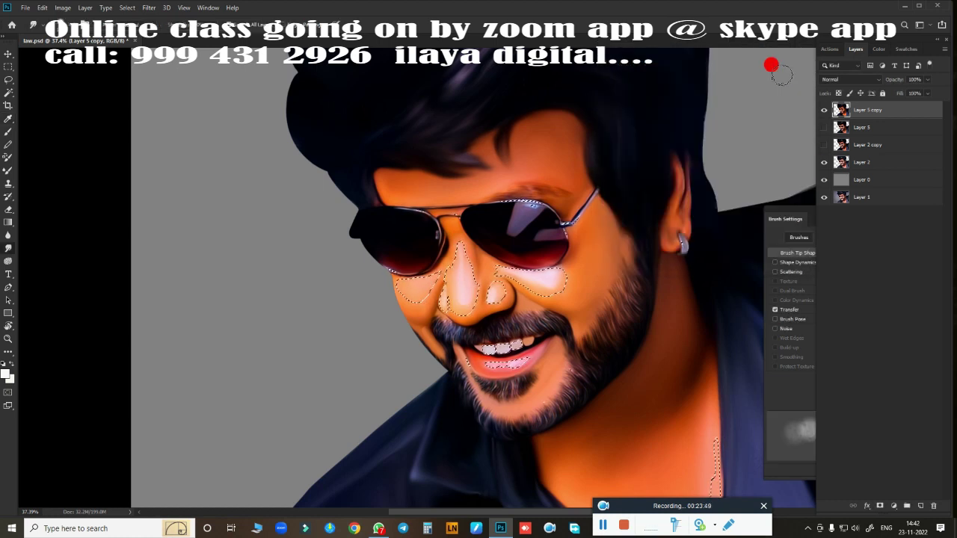
Tint the selected highlights toward blue with Color Balance, then deselect
key("ctrl+b")
left_click_drag(588, 91, 666, 69)
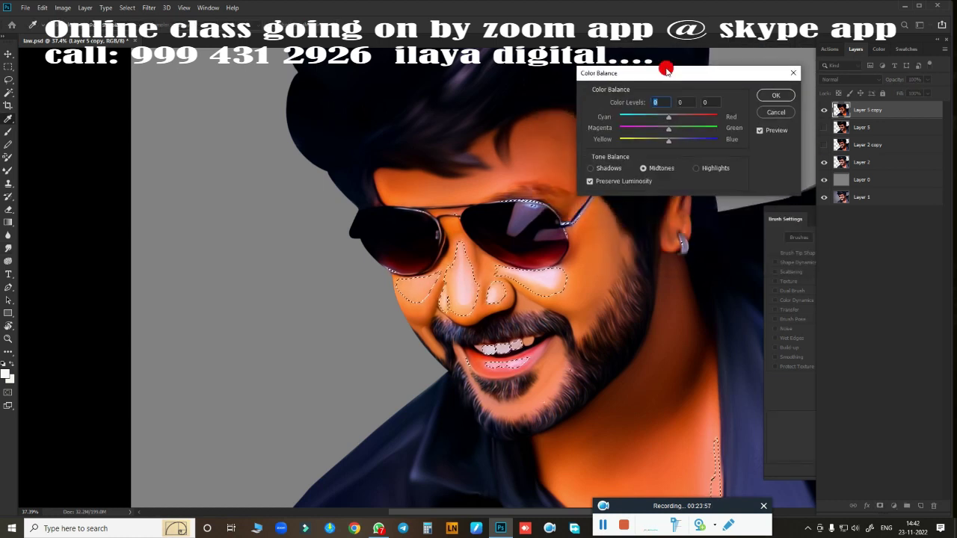
left_click(696, 168)
left_click_drag(668, 140, 694, 139)
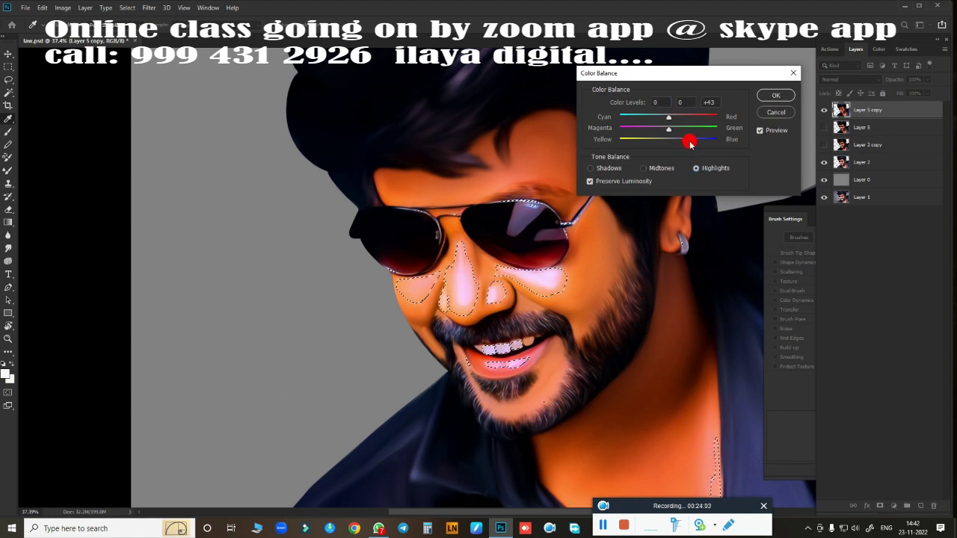
left_click(780, 95)
key("ctrl+d")
Add a little red and yellow to the shadows with a second Color Balance
key("ctrl+b")
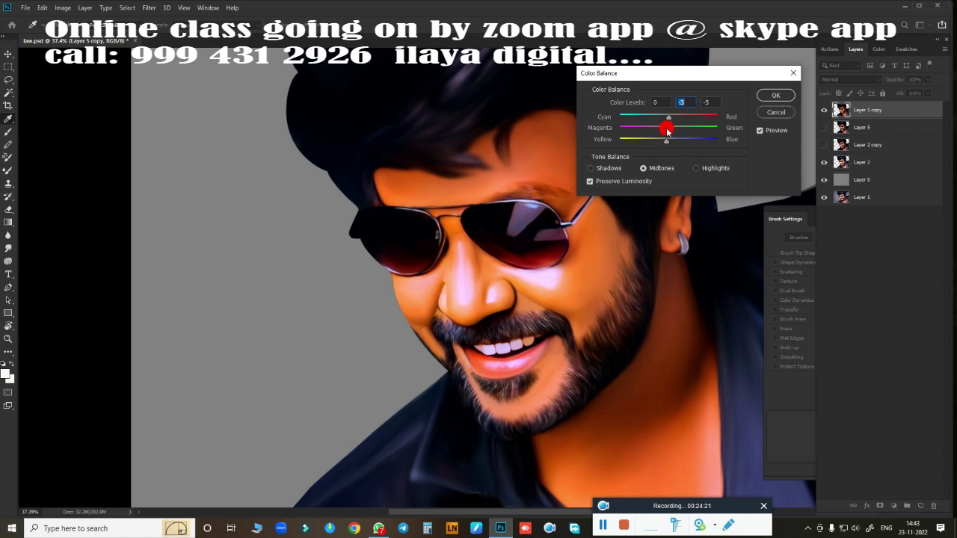
left_click(621, 166)
left_click_drag(667, 140, 670, 117)
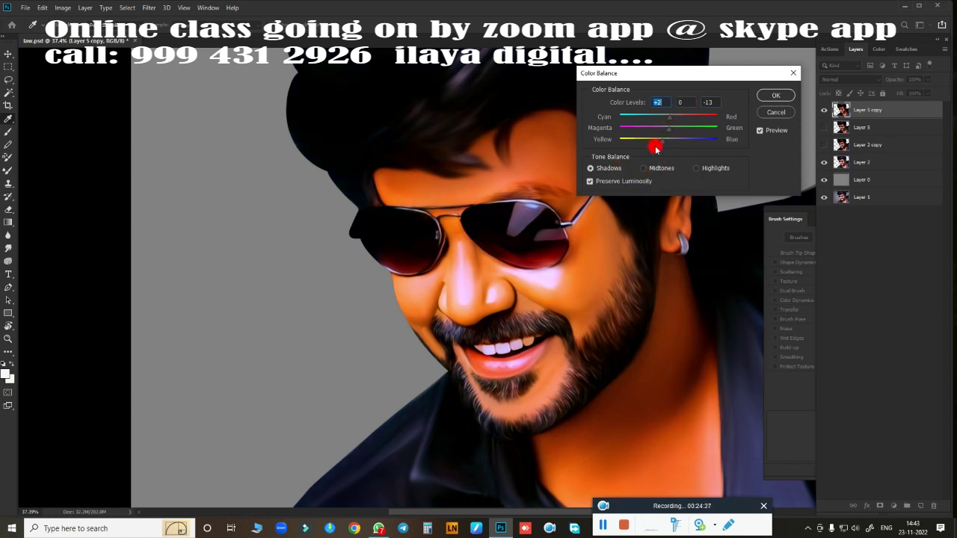
left_click(697, 168)
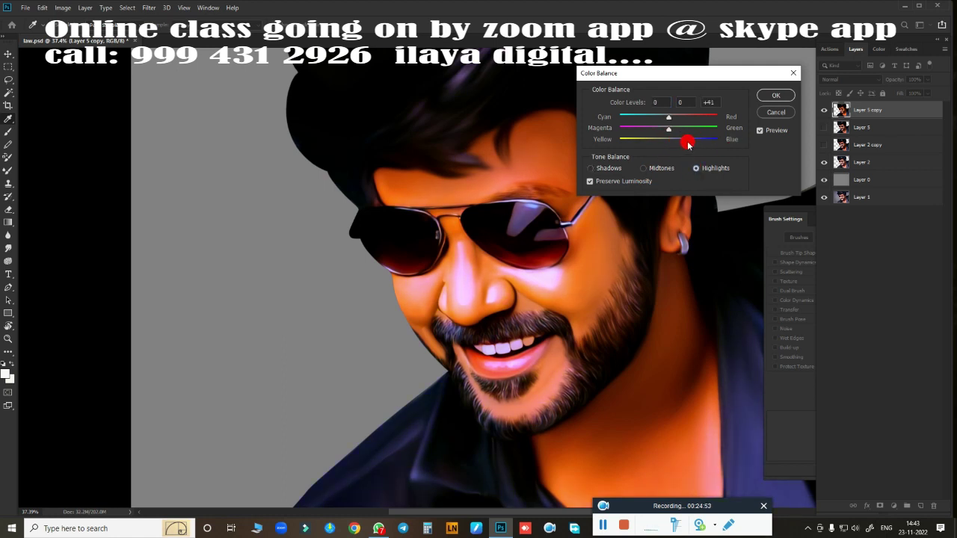
left_click(776, 96)
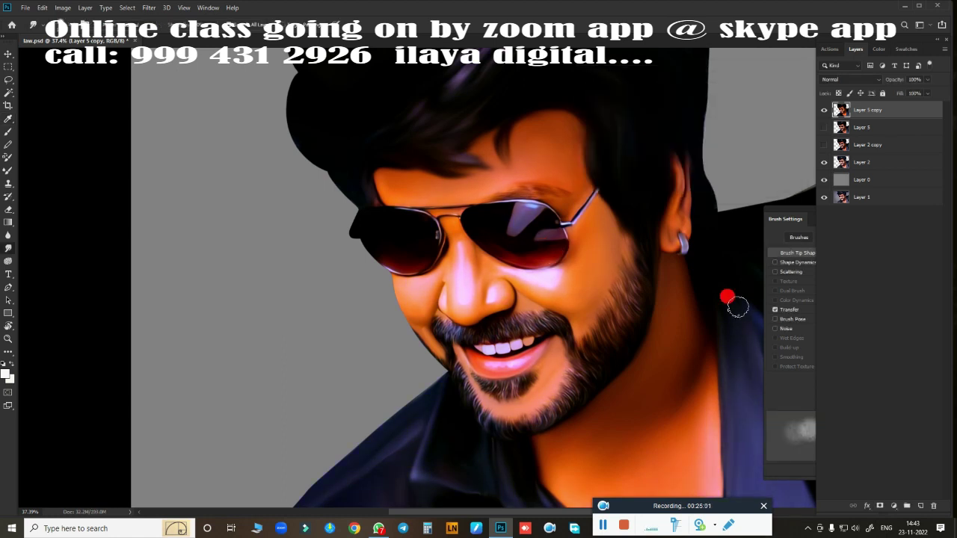
In Curves, set the Blue channel's white point input to 225
key("ctrl+m")
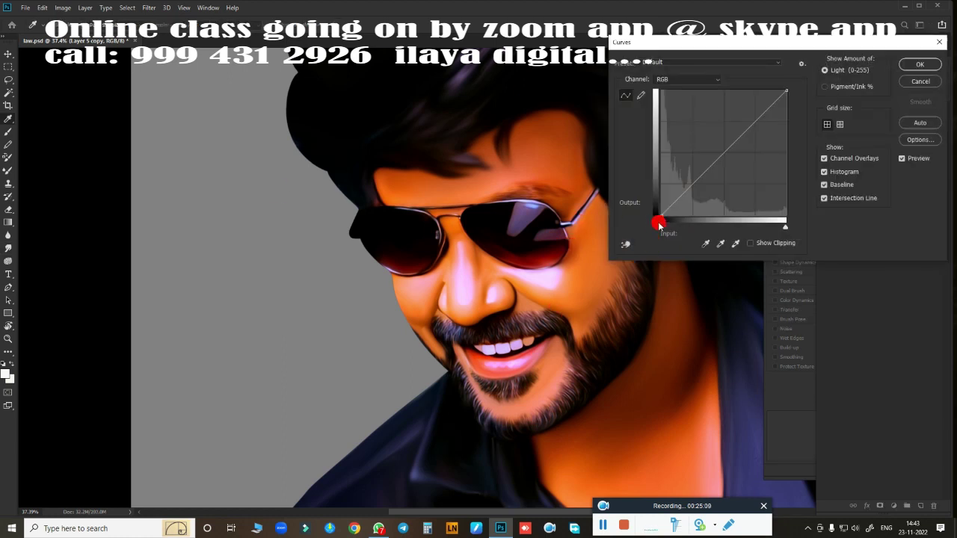
mouse_move(660, 230)
left_mouse_down()
mouse_move(684, 220)
mouse_move(662, 232)
left_mouse_up()
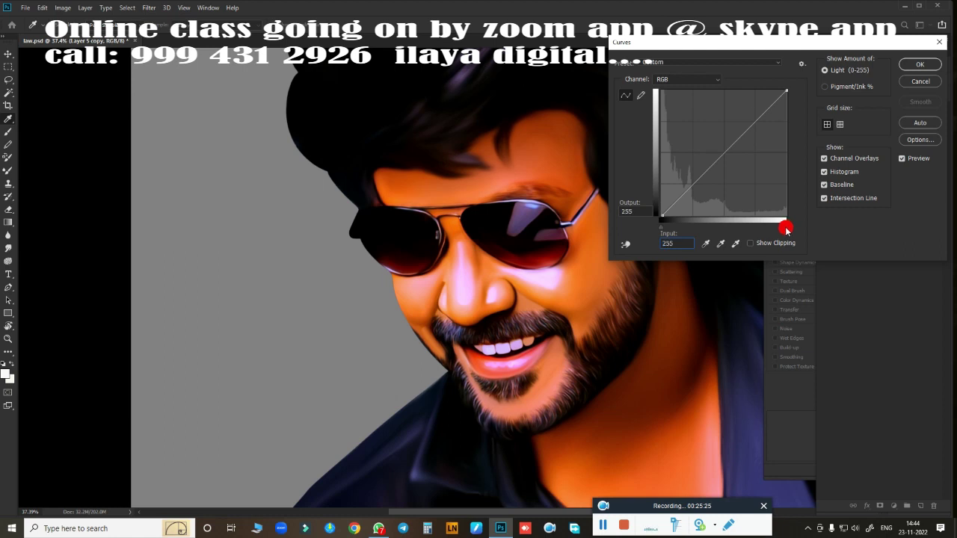
mouse_move(786, 230)
left_mouse_down()
mouse_move(761, 226)
mouse_move(780, 224)
left_mouse_up()
left_click(673, 79)
left_click(675, 128)
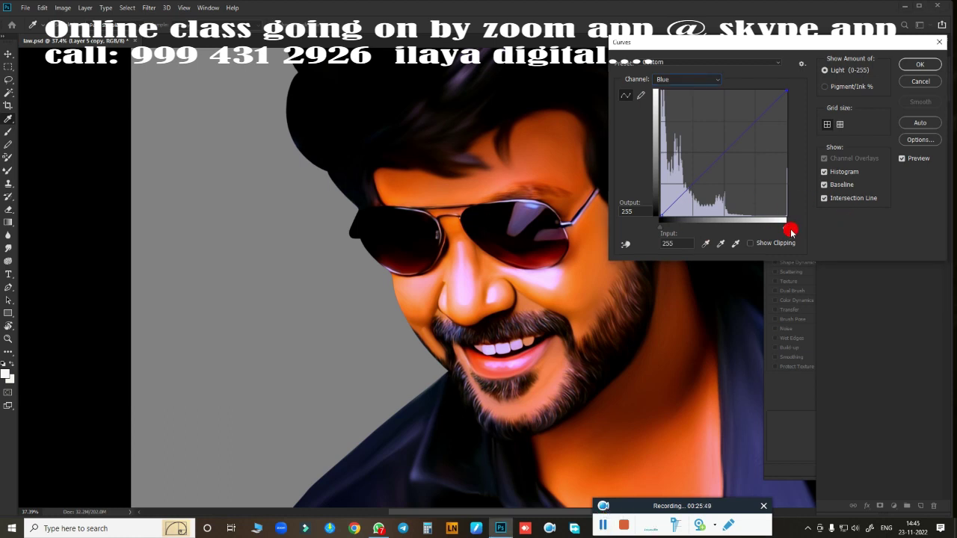
left_click(661, 227)
left_click_drag(786, 226, 772, 227)
Apply the Curves adjustment and toggle the top portrait layer to compare
left_click(919, 64)
left_click(825, 110)
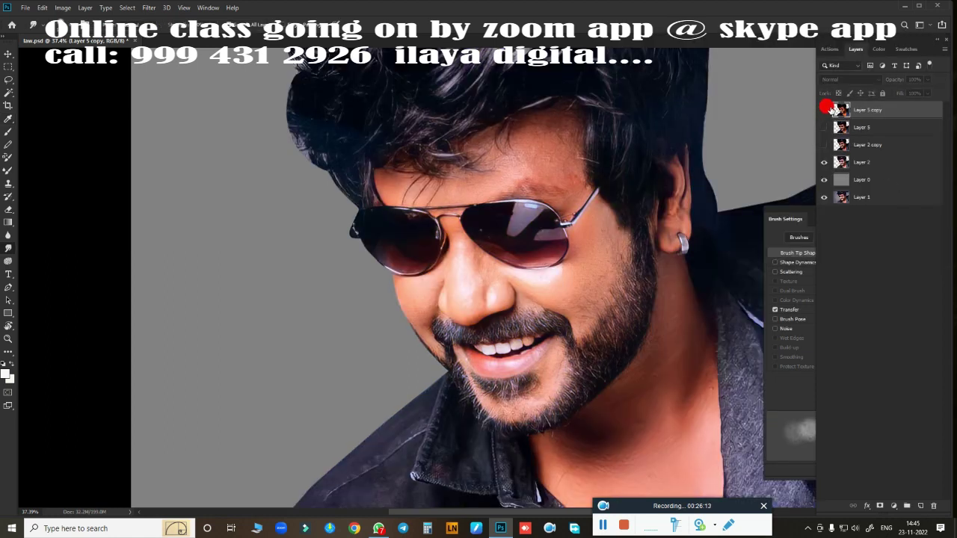
scroll(552, 237, "down", 1)
scroll(552, 238, "up", 5)
scroll(605, 128, "down", 2)
scroll(470, 364, "down", 1)
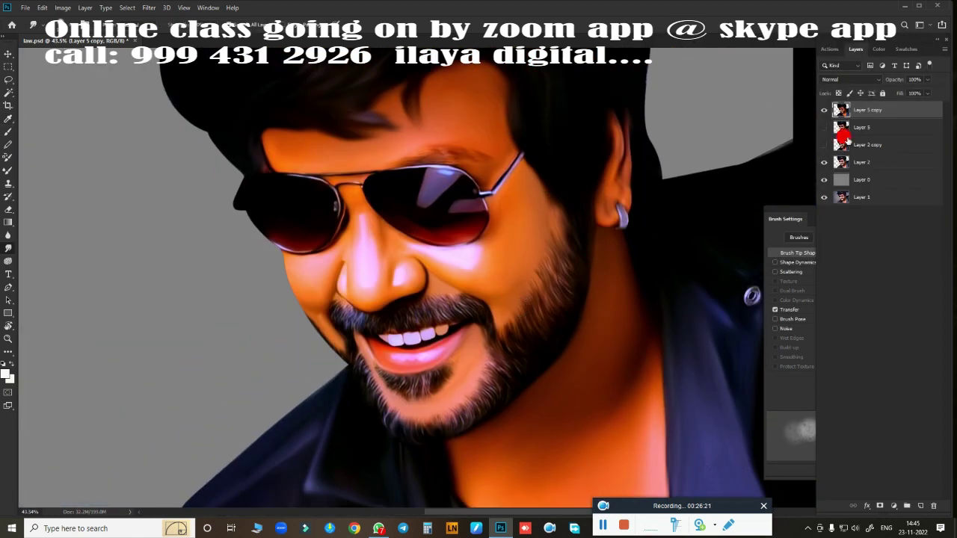
scroll(521, 294, "up", 2)
scroll(449, 295, "down", 3)
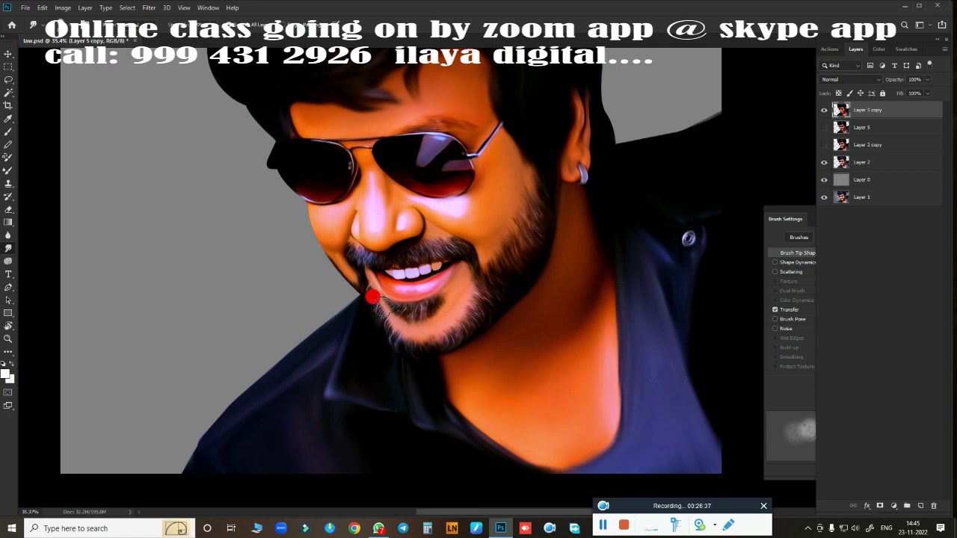
Lasso the lower lip, feather the selection, and copy it to its own layer
key("l")
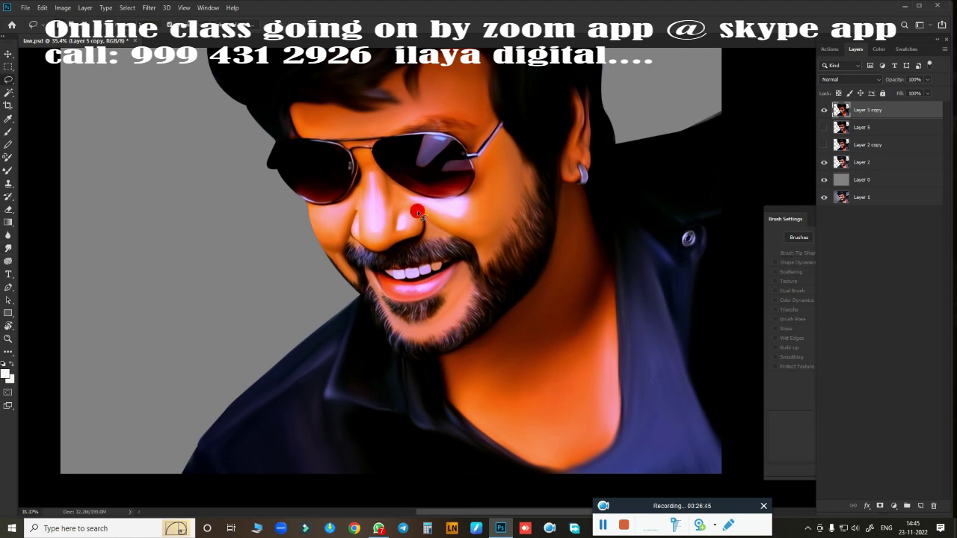
scroll(471, 275, "up", 4)
scroll(201, 224, "up", 1)
mouse_move(201, 224)
left_mouse_down()
mouse_move(587, 205)
mouse_move(207, 232)
left_mouse_up()
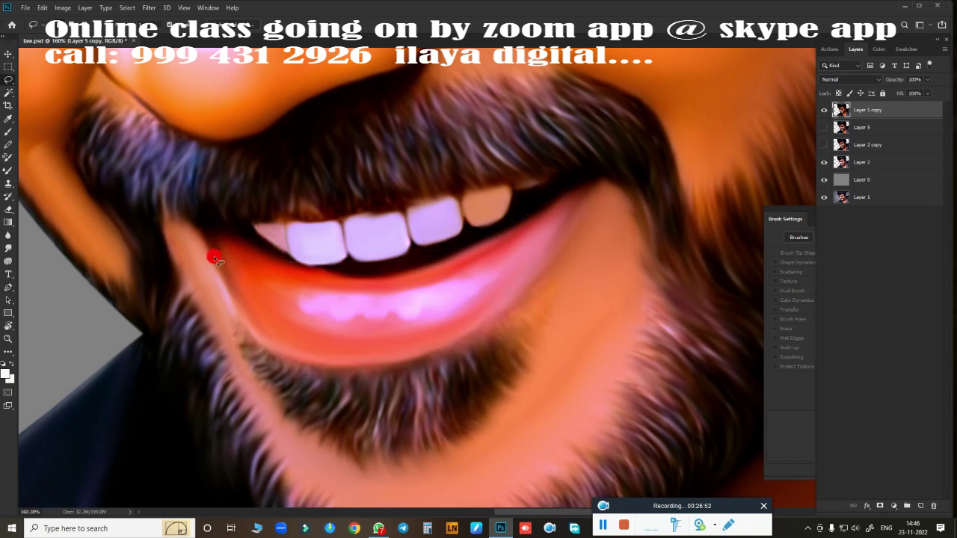
key("shift+F6")
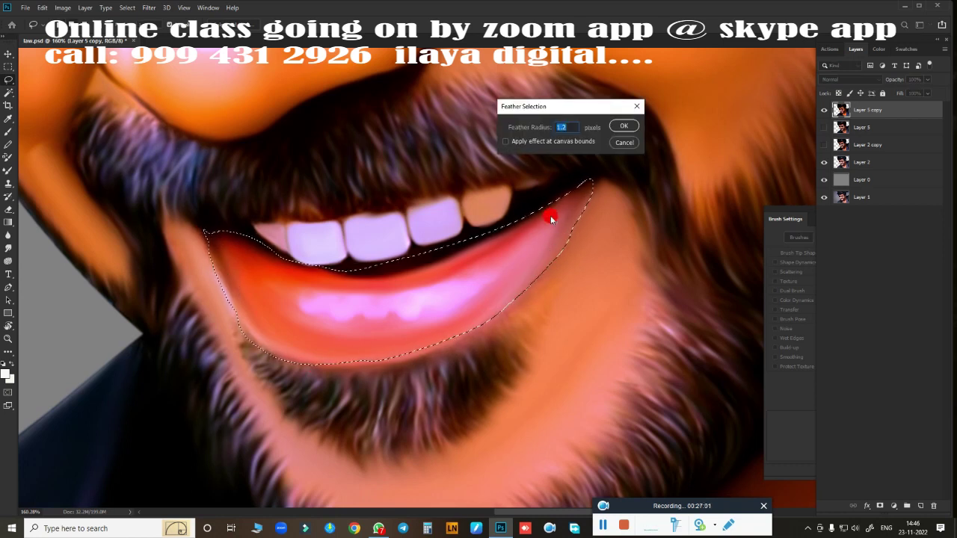
key("Return")
key("ctrl+j")
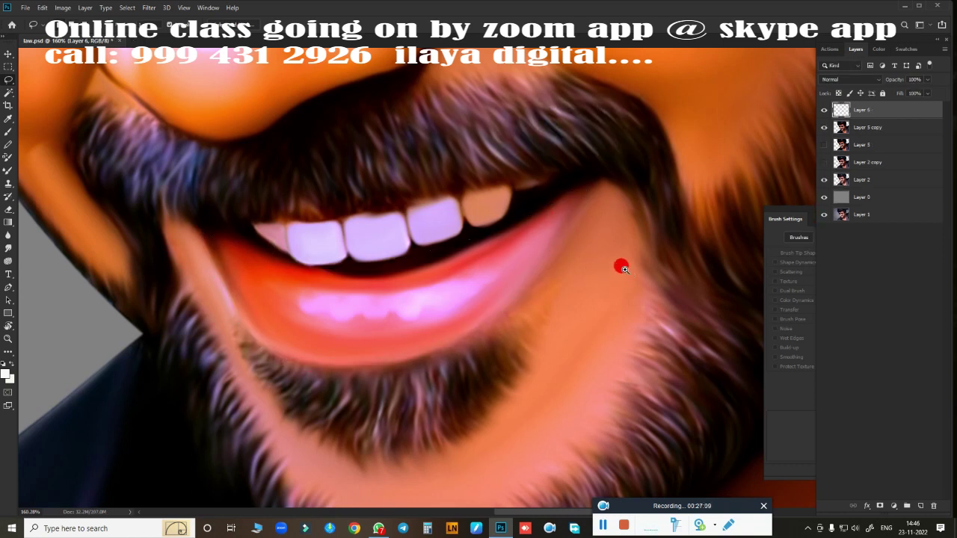
Boost the lip layer's saturation to +49 with Hue/Saturation
key("ctrl+0")
key("ctrl+u")
mouse_move(775, 152)
left_mouse_down()
mouse_move(798, 151)
mouse_move(771, 124)
left_mouse_up()
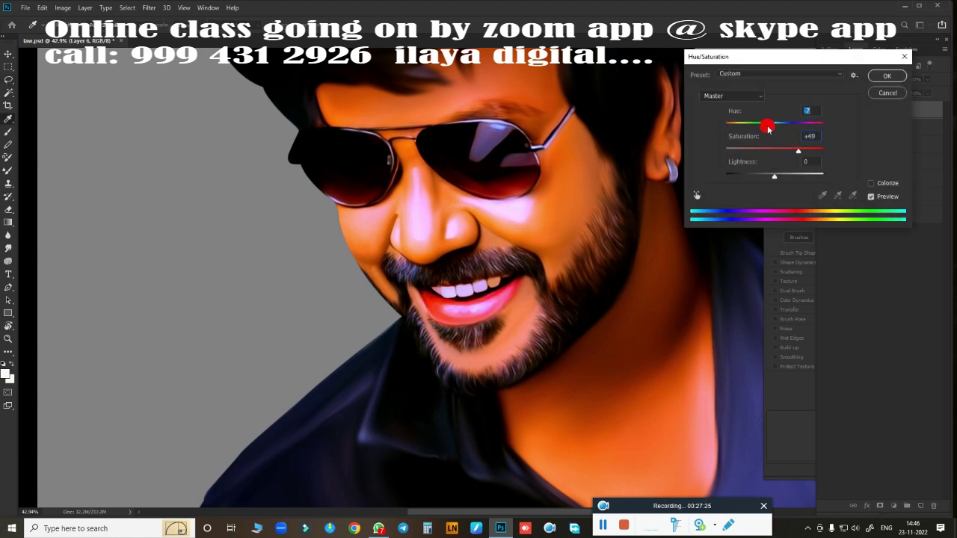
key("Return")
scroll(509, 320, "up", 2)
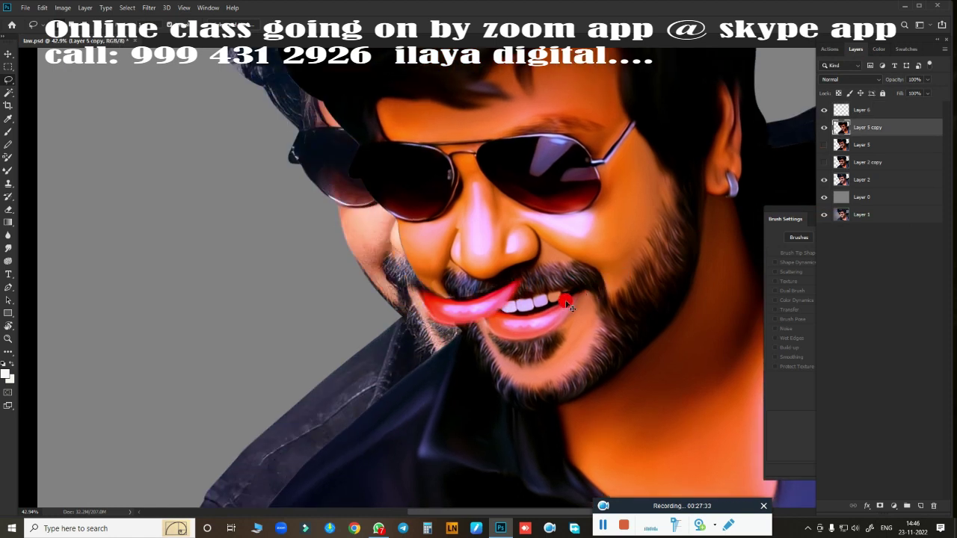
scroll(556, 308, "up", 5)
scroll(576, 246, "down", 2)
Brush-blend the lower lip's left edge and raise the lip layer's fill
key("b")
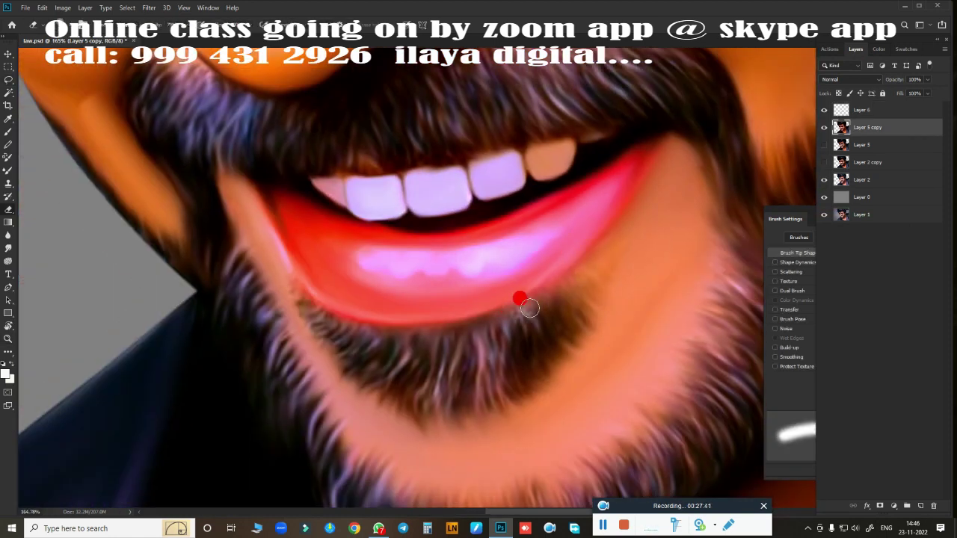
key("alt+bracketright")
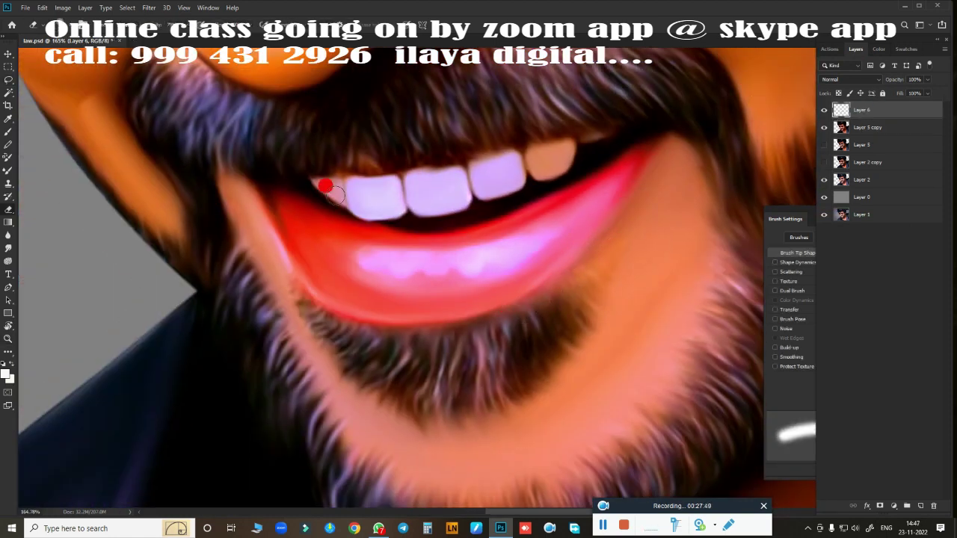
left_click_drag(261, 224, 396, 317)
scroll(396, 317, "down", 5)
scroll(671, 269, "down", 4)
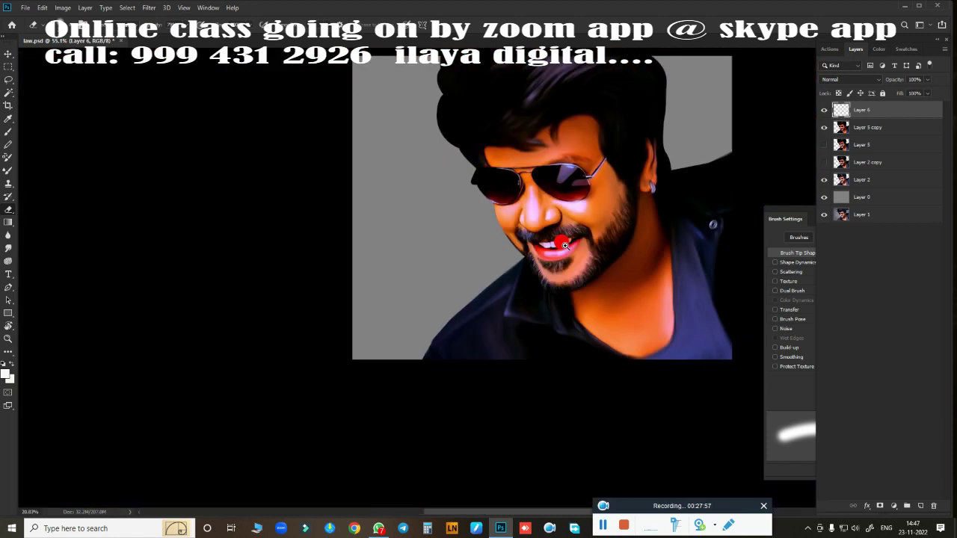
left_click(928, 92)
scroll(560, 246, "up", 3)
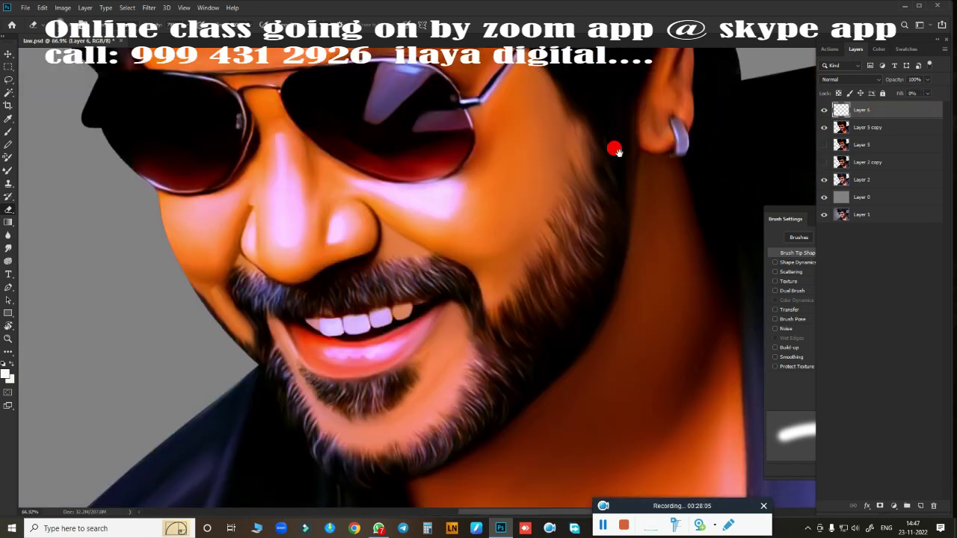
scroll(616, 145, "down", 1)
left_click_drag(883, 105, 914, 112)
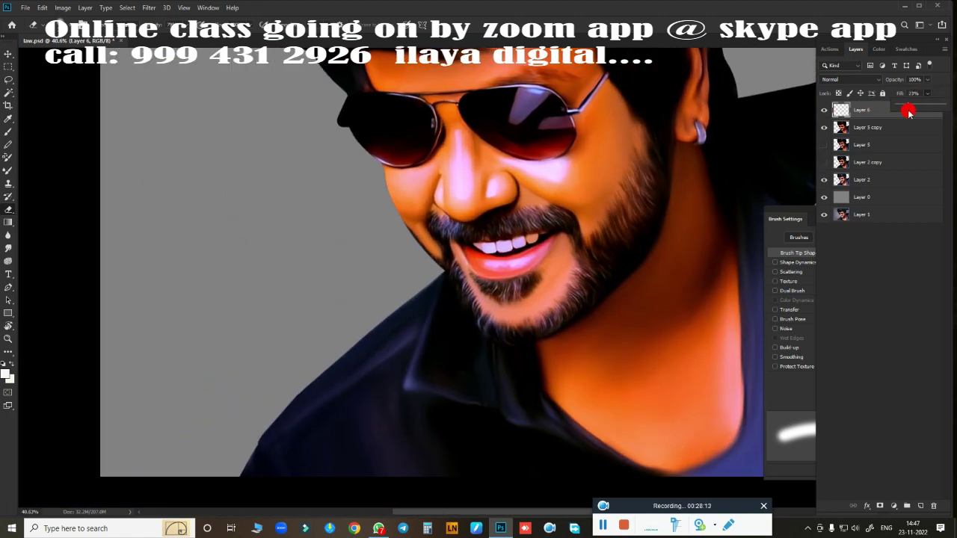
Lasso the glasses and cheek area, feather 50 px, copy, and shift its highlights toward magenta
left_click(868, 127)
key("l")
mouse_move(477, 247)
left_mouse_down()
mouse_move(482, 150)
mouse_move(432, 243)
left_mouse_up()
key("shift+F6")
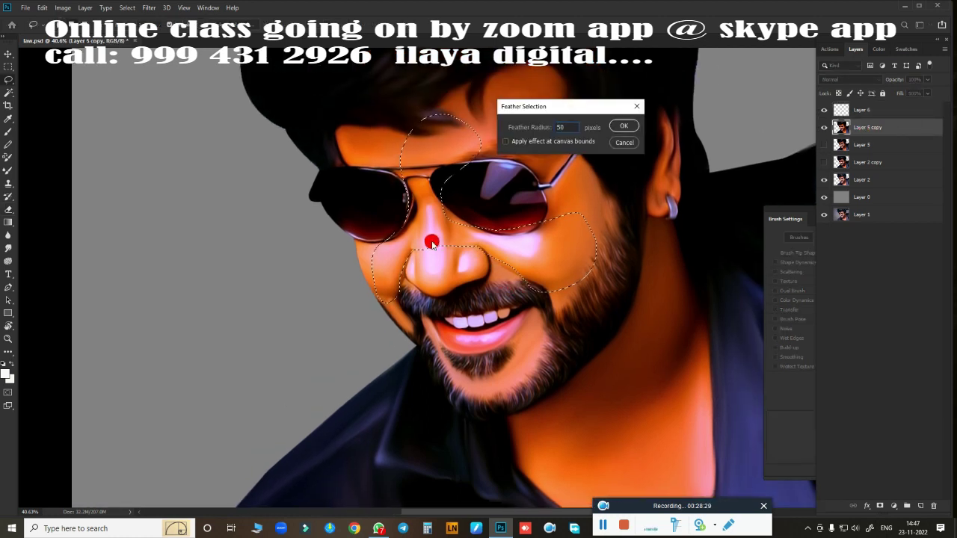
key("Return")
key("ctrl+j")
key("ctrl+b")
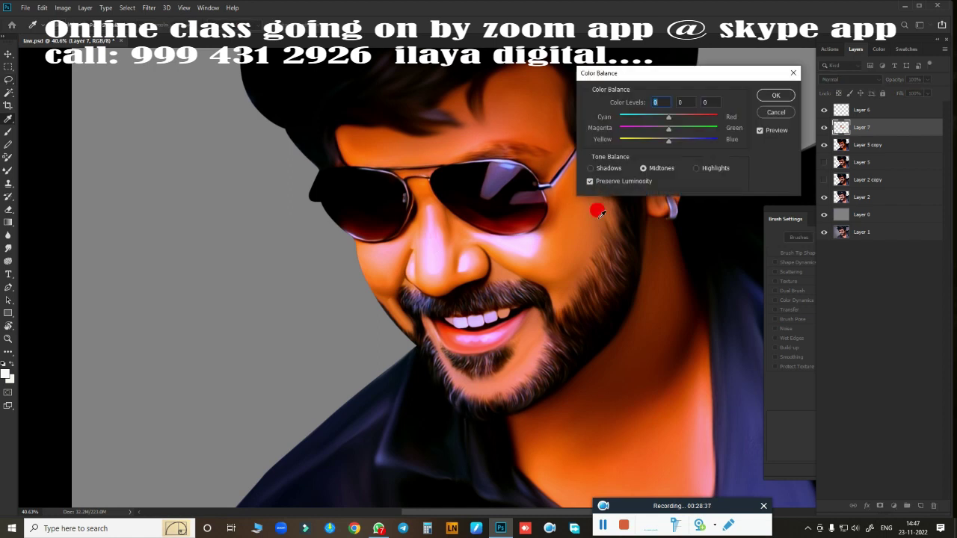
left_click_drag(668, 129, 650, 130)
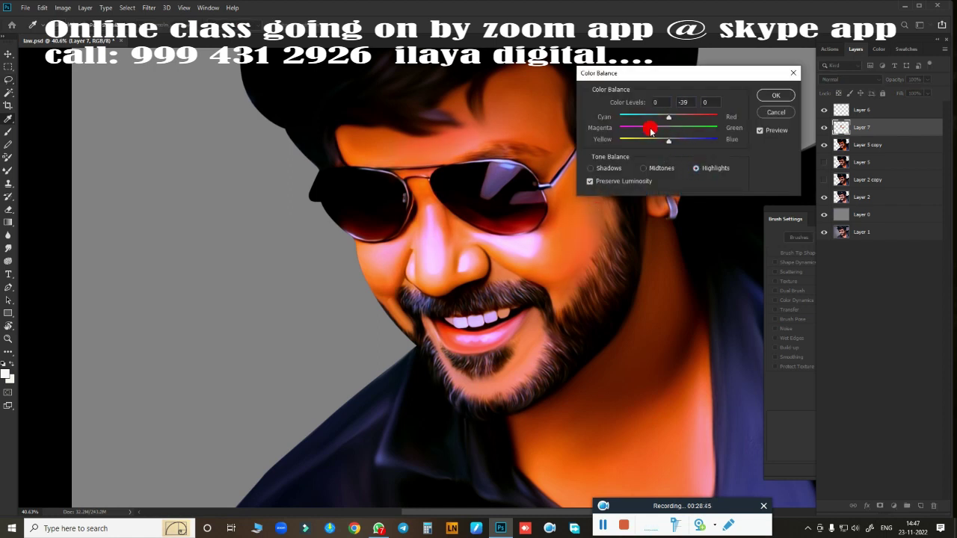
key("Return")
Duplicate the main portrait layer as Layer 5 copy 2 and hide the original copy
scroll(620, 186, "down", 3)
scroll(551, 277, "down", 2)
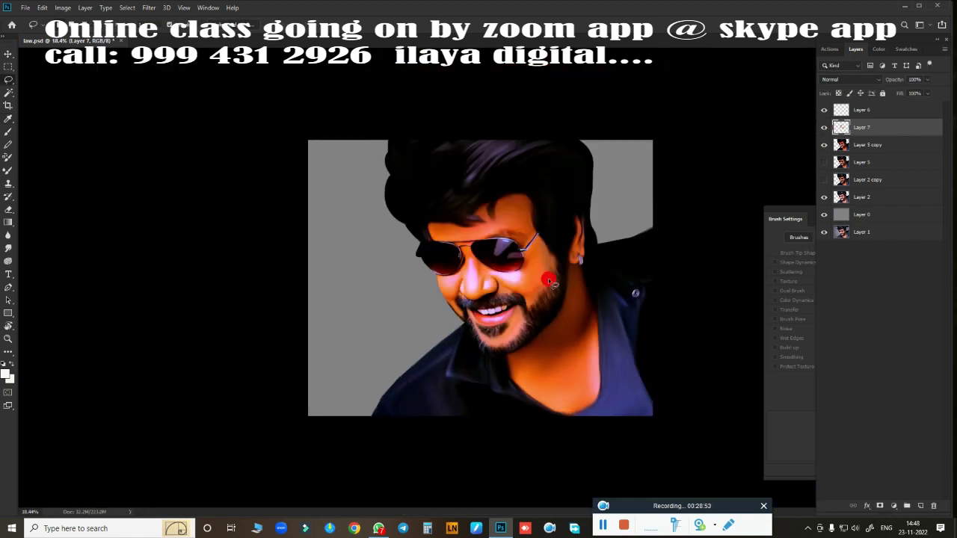
left_click(855, 145)
key("ctrl+j")
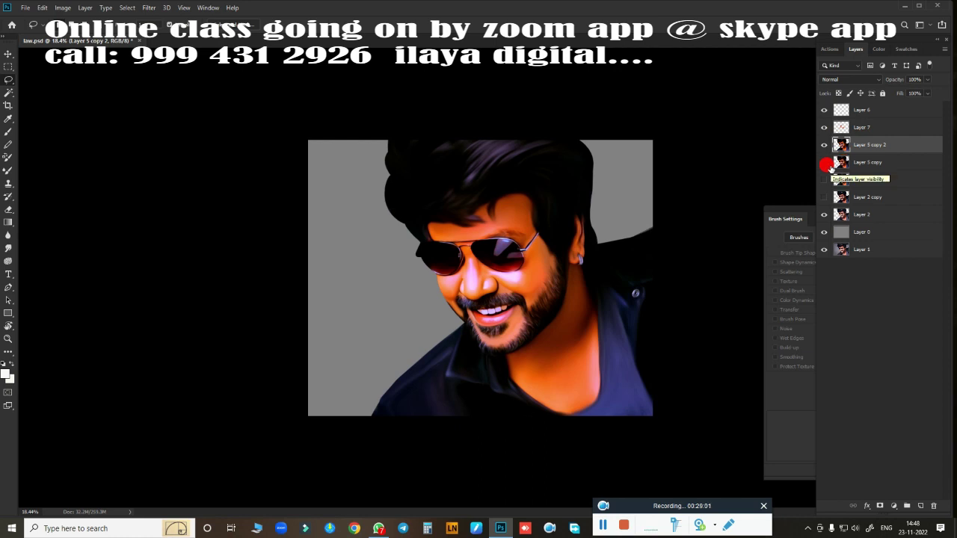
left_click(824, 162)
scroll(421, 224, "up", 2)
left_click(63, 7)
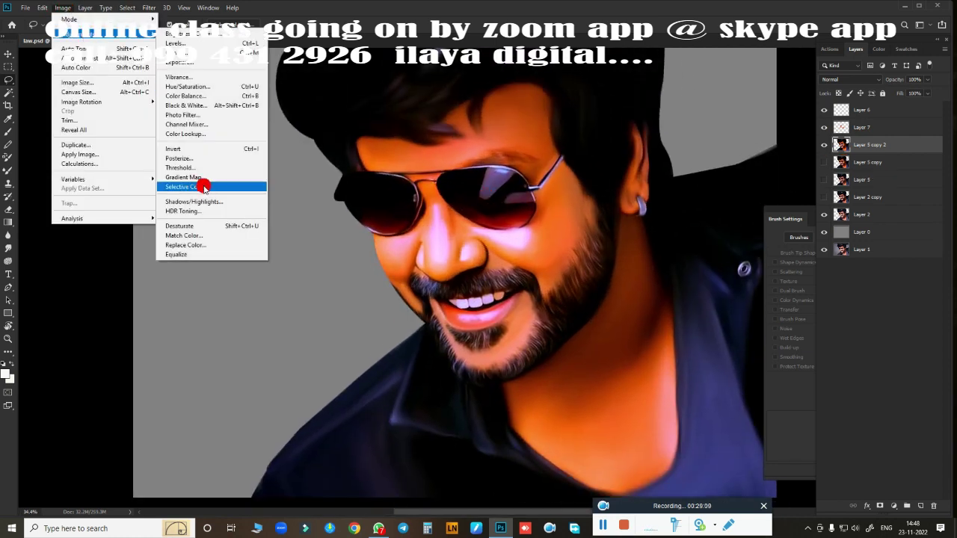
Apply Selective Color with strong cyan and less yellow, then fit the image and show the duplicate
left_click(210, 187)
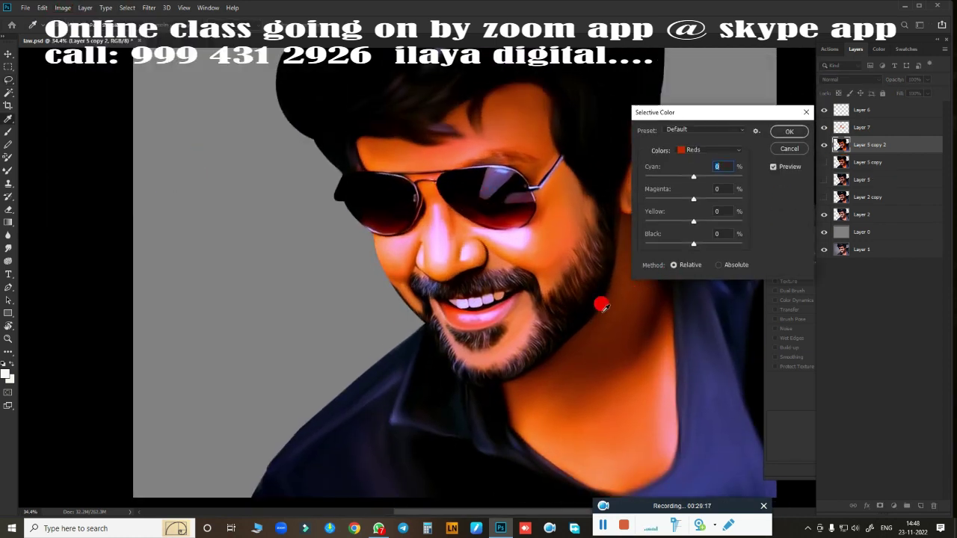
scroll(506, 341, "up", 2)
scroll(507, 341, "down", 2)
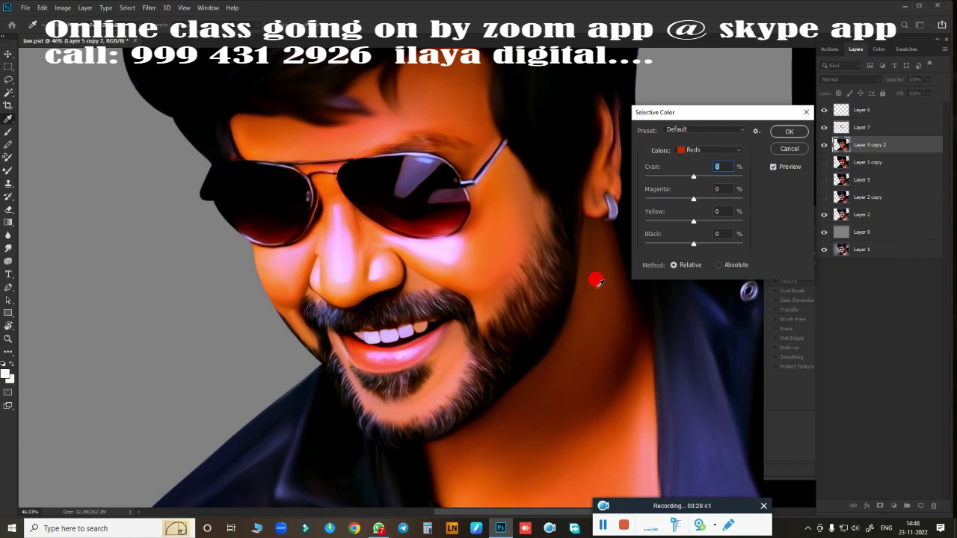
mouse_move(694, 178)
left_mouse_down()
mouse_move(729, 178)
mouse_move(695, 179)
left_mouse_up()
left_click_drag(703, 222, 696, 225)
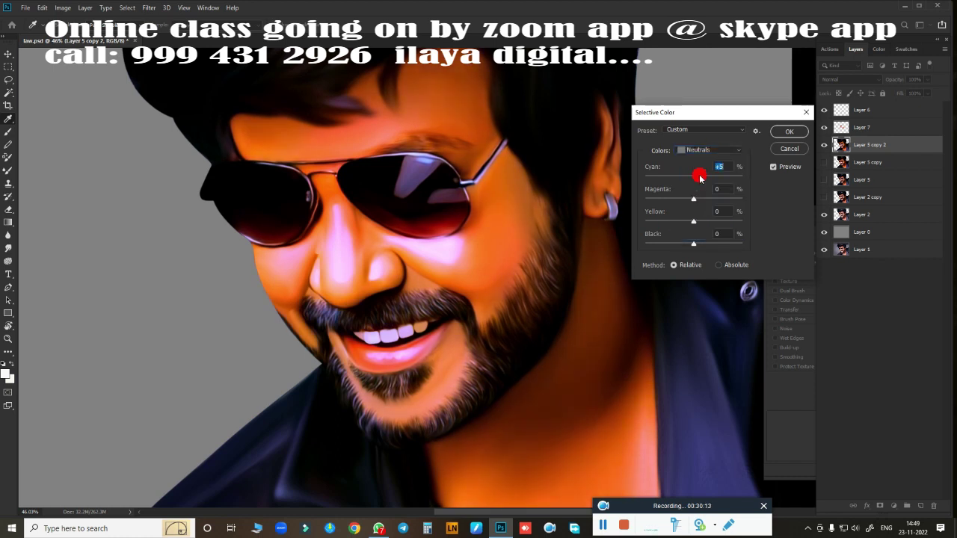
key("Return")
key("ctrl+0")
left_click(825, 145)
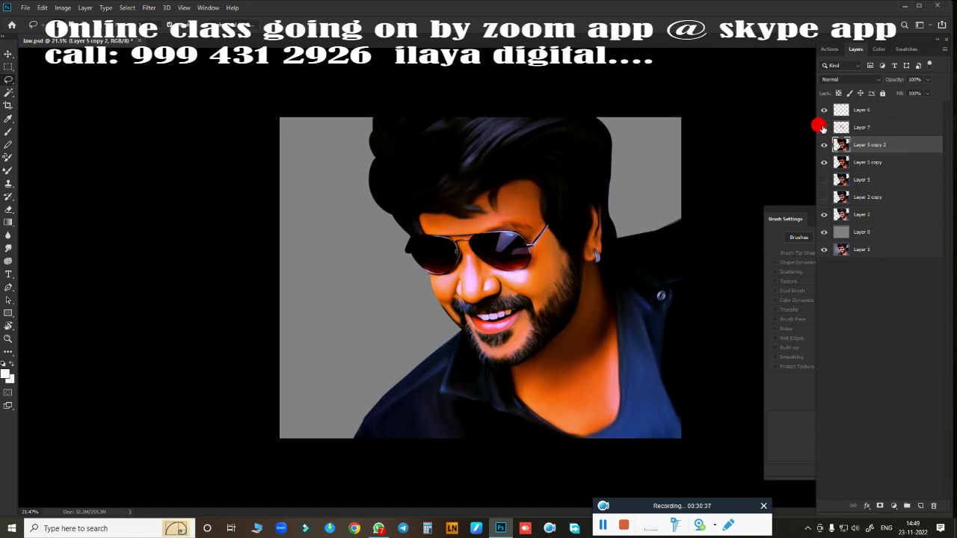
Lower the magenta face layer's fill to 43% and merge the three adjusted layers
left_click(868, 128)
left_click_drag(927, 93, 904, 108)
left_click(829, 139, "shift")
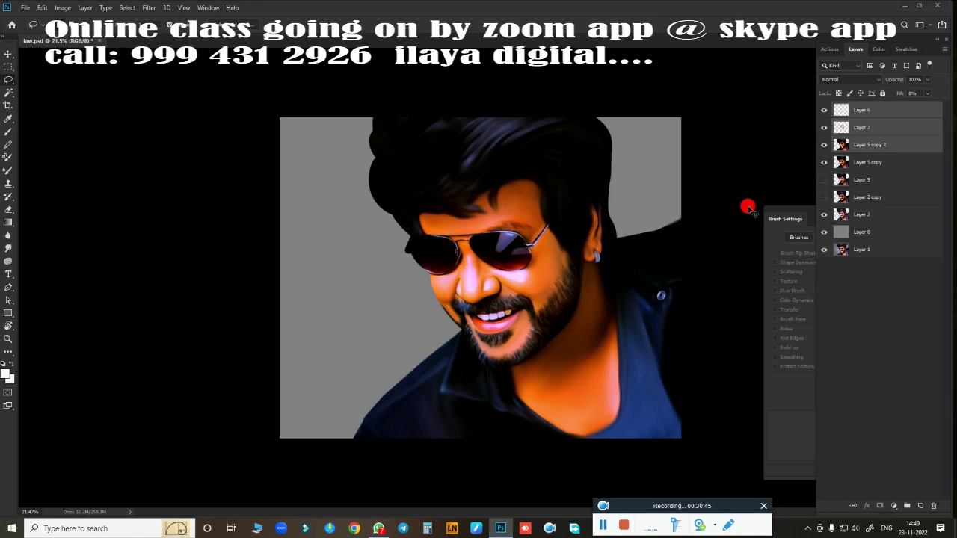
key("ctrl+e")
Add a new empty layer set to Overlay blending and clear the selection
left_click(921, 506)
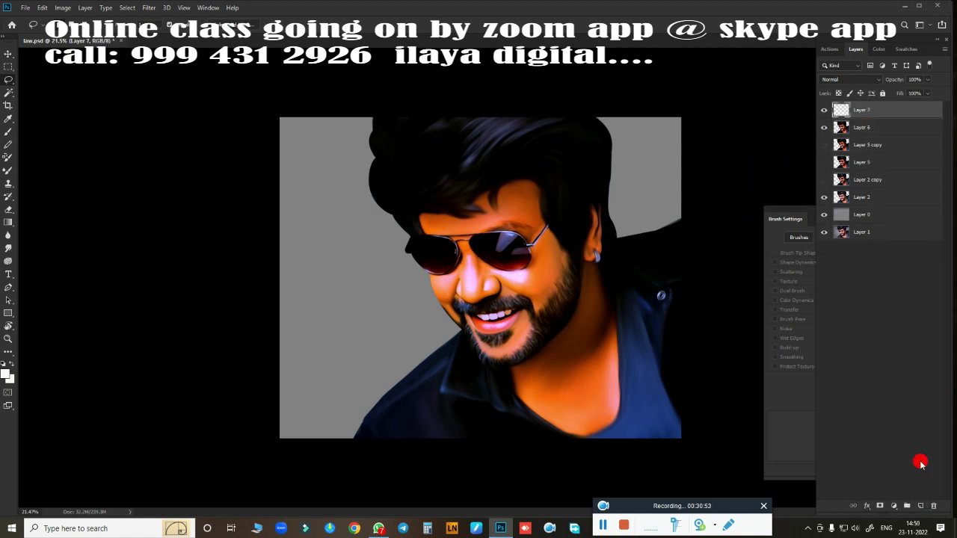
left_click(851, 79)
left_click(839, 198)
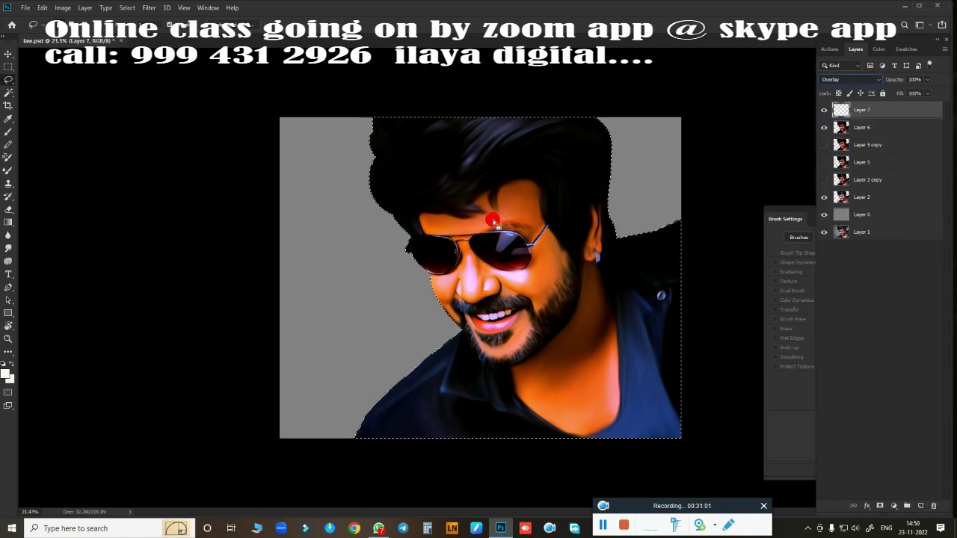
right_click(470, 250)
left_click(325, 223)
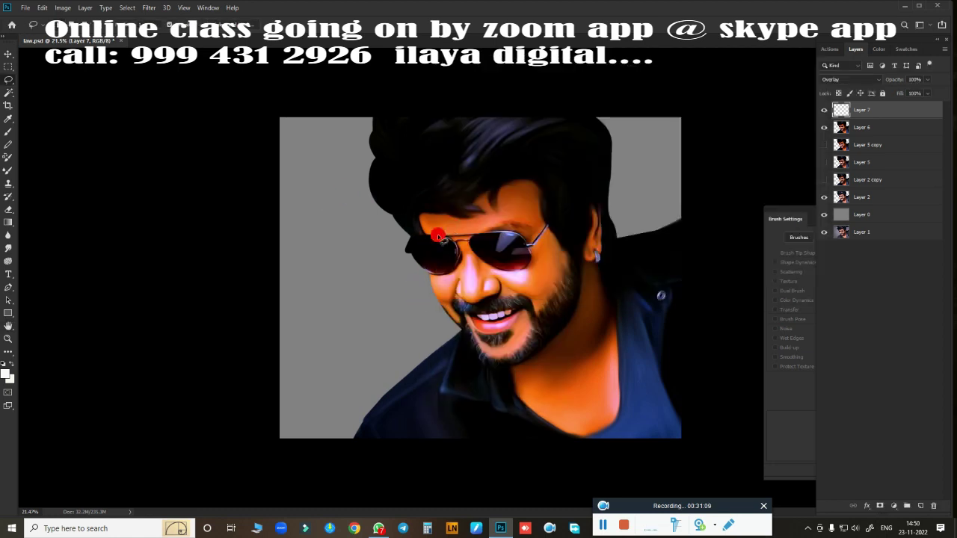
right_click(489, 194)
left_click(501, 197)
key("Escape")
Paint a yellow wash over the face with a small soft brush, set to Overlay
key("b")
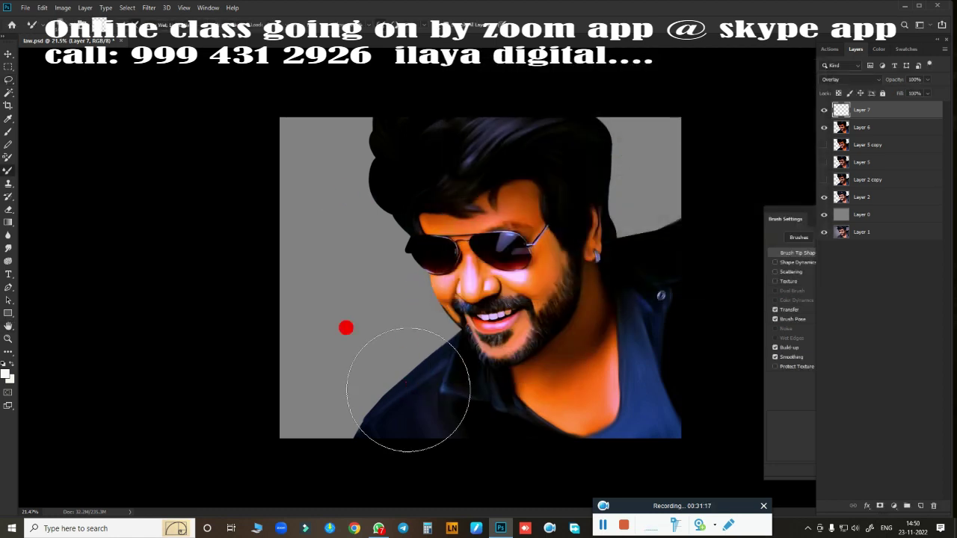
right_click(479, 221)
left_click(732, 386)
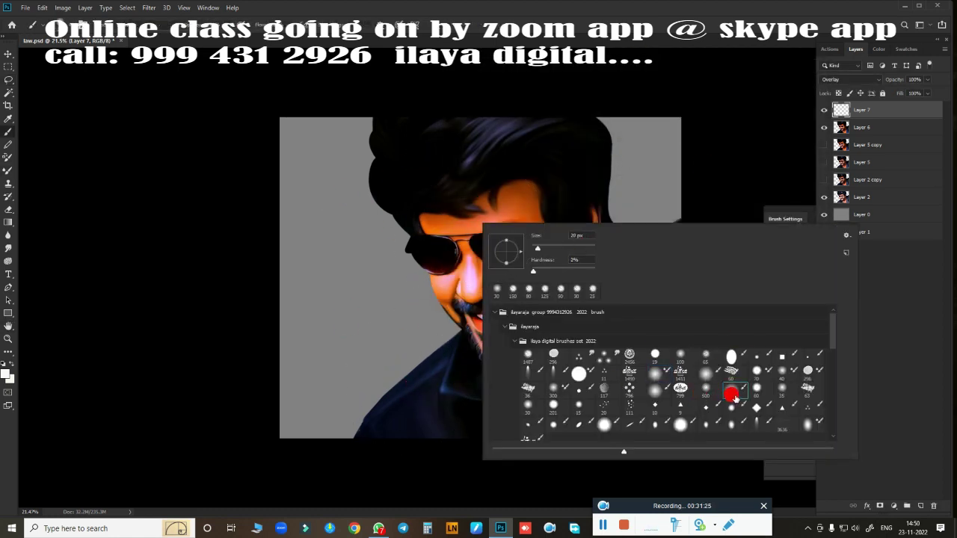
left_click(654, 83)
left_click(907, 49)
left_click(836, 71)
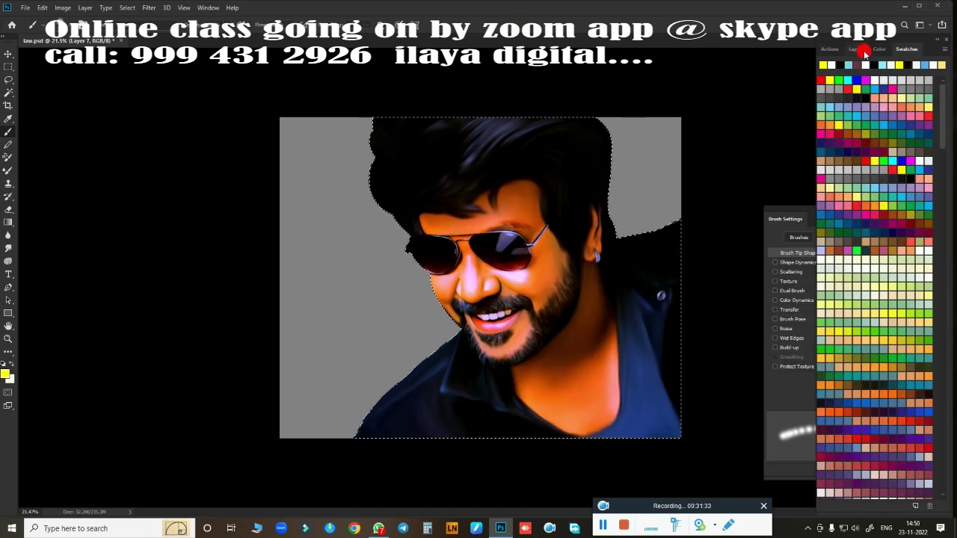
left_click(856, 49)
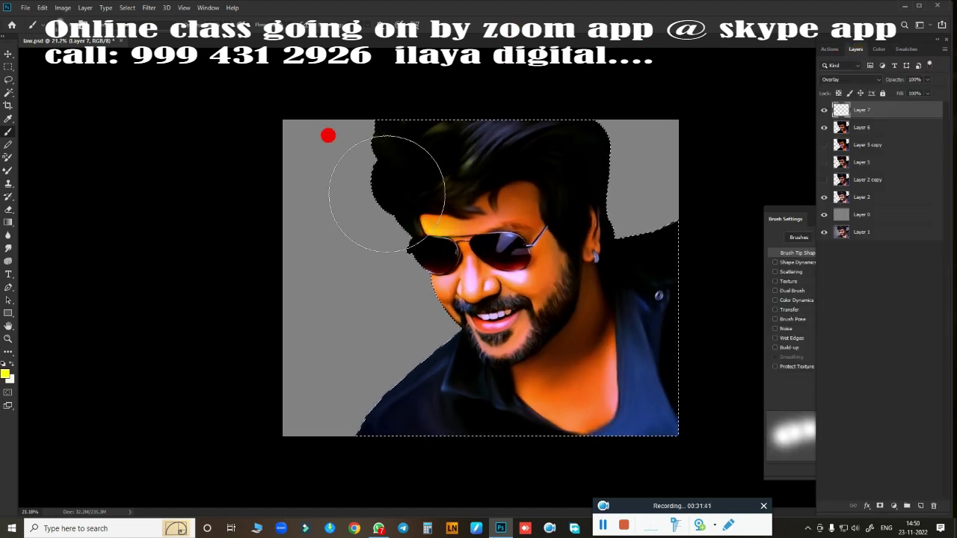
left_click_drag(326, 134, 351, 419)
left_click(853, 79)
left_click(829, 200)
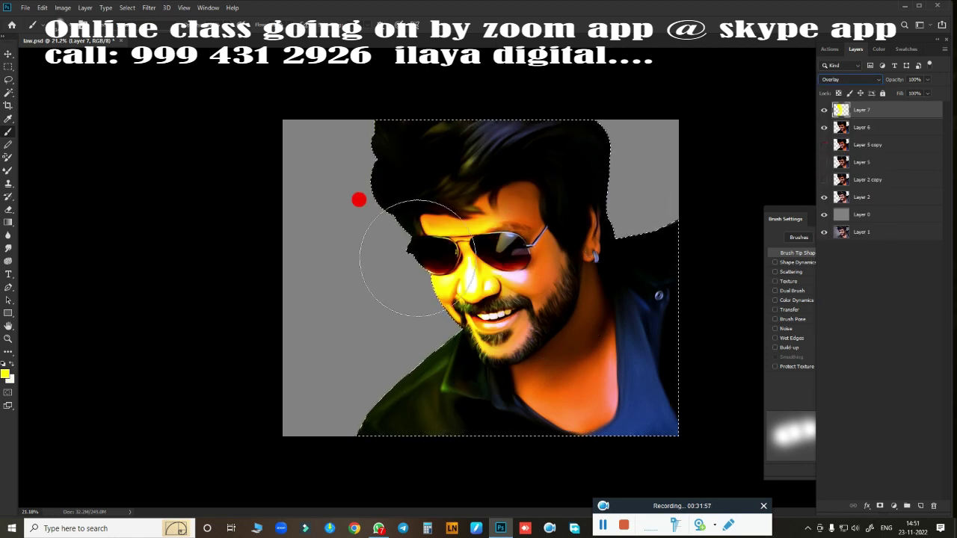
Erase the yellow tint from the hair and forehead, shift its hue, and add a new layer
left_click(13, 159)
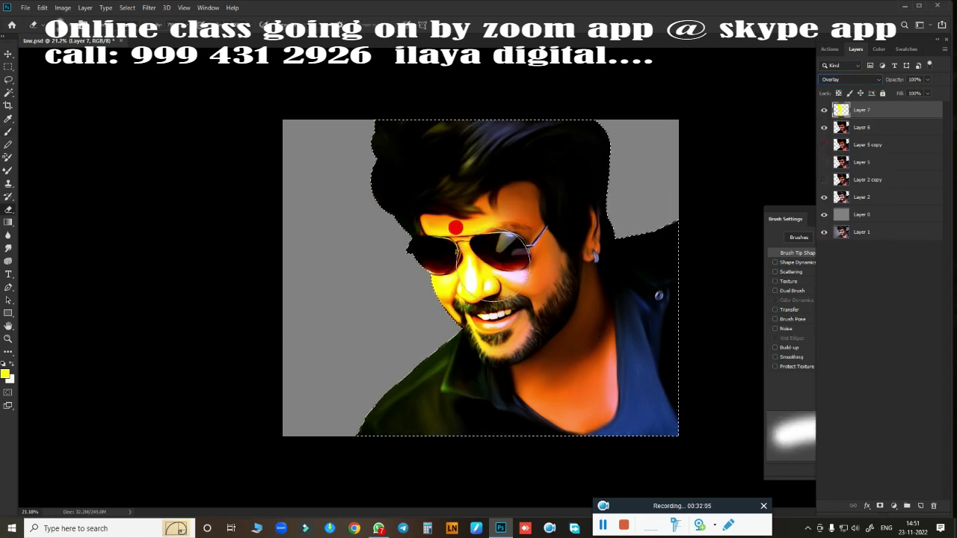
mouse_move(480, 185)
left_mouse_down()
mouse_move(490, 329)
mouse_move(538, 280)
left_mouse_up()
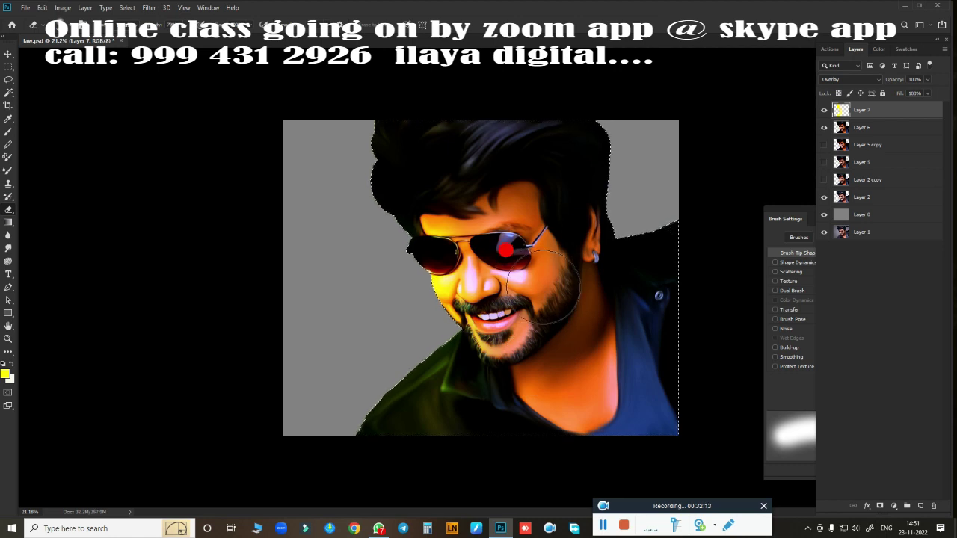
left_click_drag(491, 193, 513, 312)
key("ctrl+u")
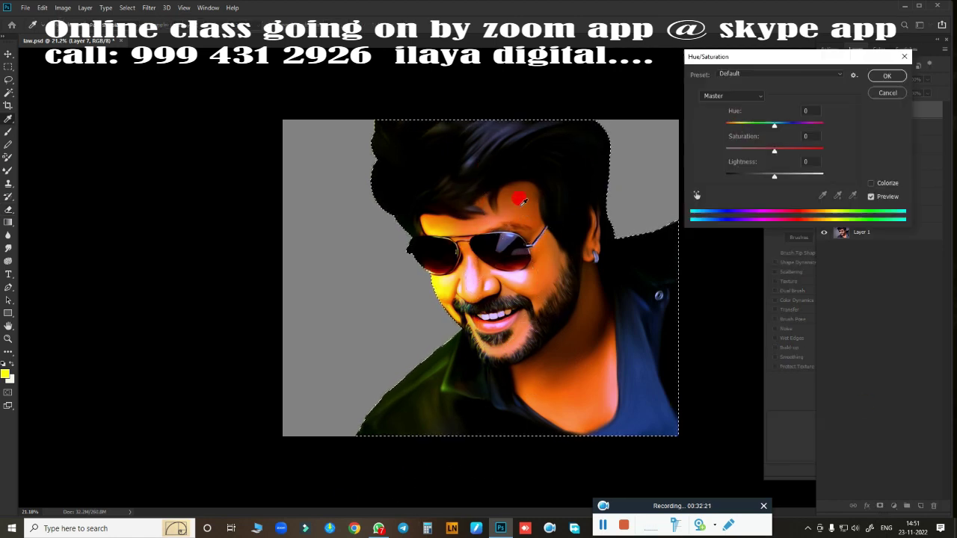
mouse_move(772, 127)
left_mouse_down()
mouse_move(793, 133)
mouse_move(726, 119)
mouse_move(744, 131)
mouse_move(812, 141)
mouse_move(825, 124)
mouse_move(782, 127)
left_mouse_up()
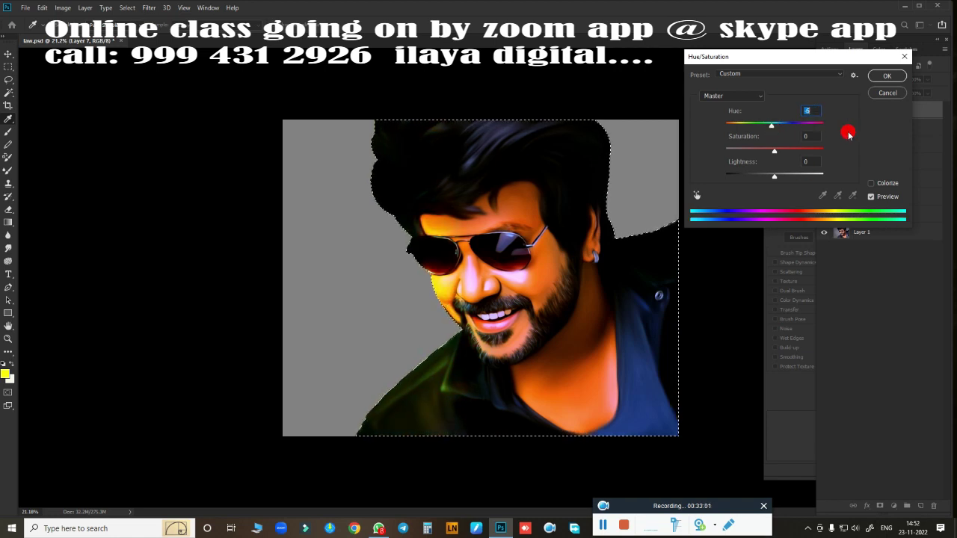
key("Return")
left_click(919, 507)
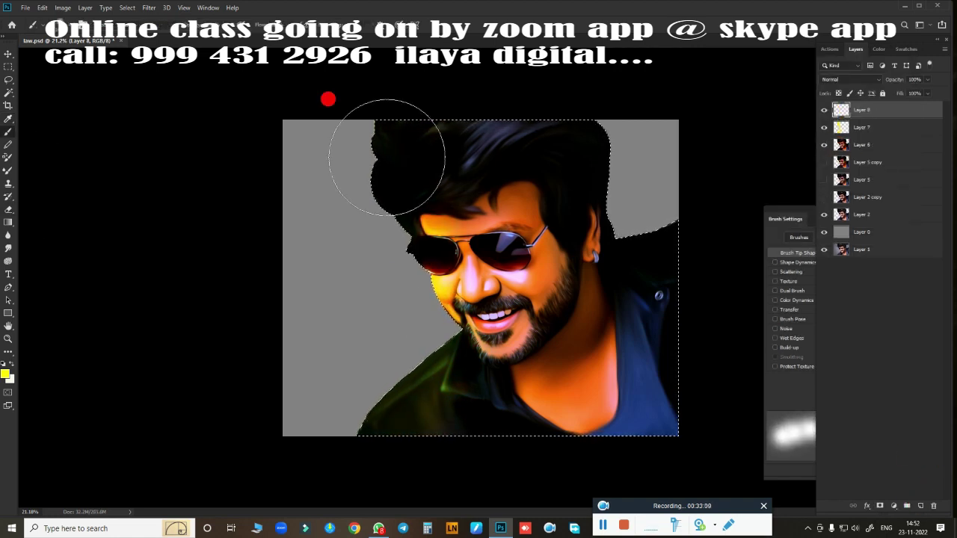
Paint a yellow Overlay tint over the hair and right side, erasing it from hair and shoulder
mouse_move(384, 160)
left_mouse_down()
mouse_move(523, 225)
mouse_move(643, 404)
left_mouse_up()
left_click(862, 79)
left_click(834, 176)
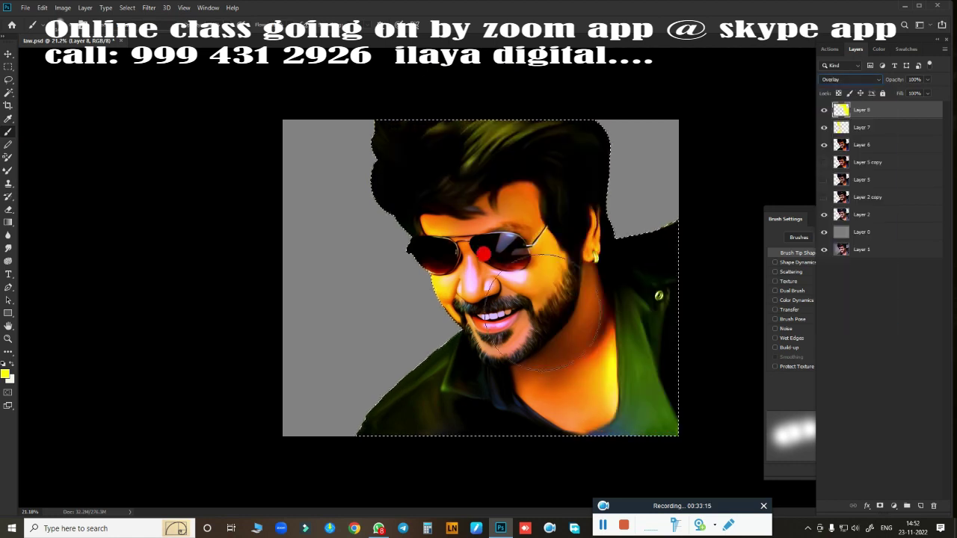
left_click(7, 205)
left_click_drag(456, 171, 681, 385)
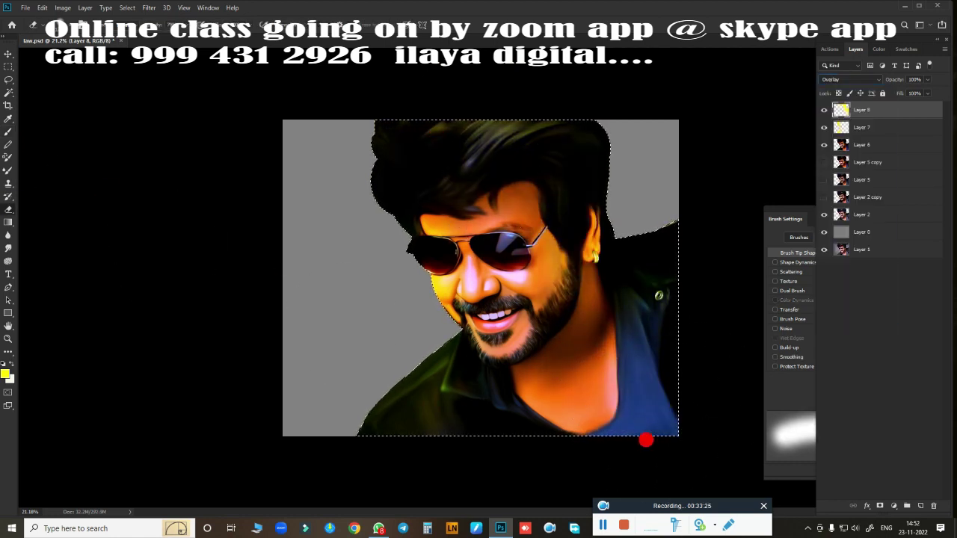
Shift the tint hue to -130 (purple), merge the tint layers, and add empty Layer 9
key("ctrl+u")
mouse_move(775, 127)
left_mouse_down()
mouse_move(737, 128)
mouse_move(815, 129)
mouse_move(735, 131)
left_mouse_up()
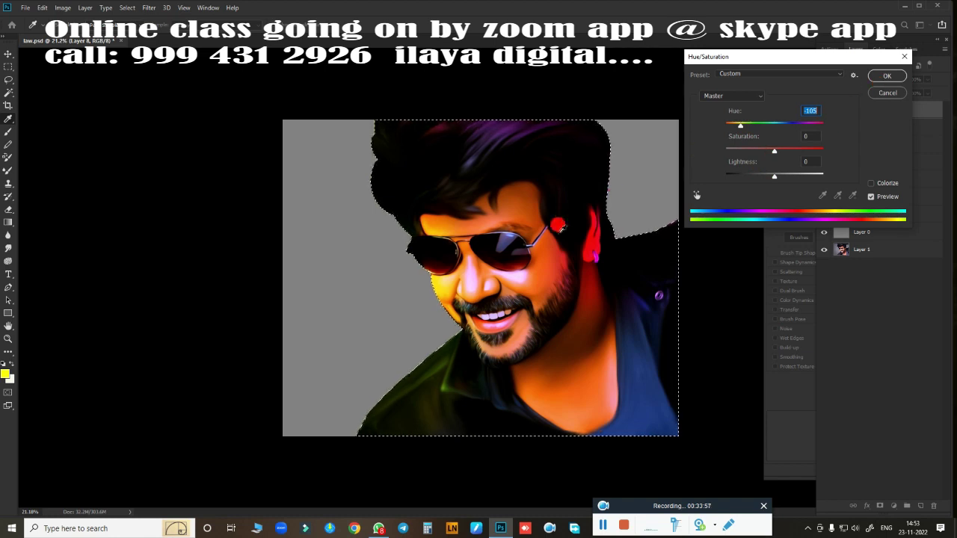
key("Return")
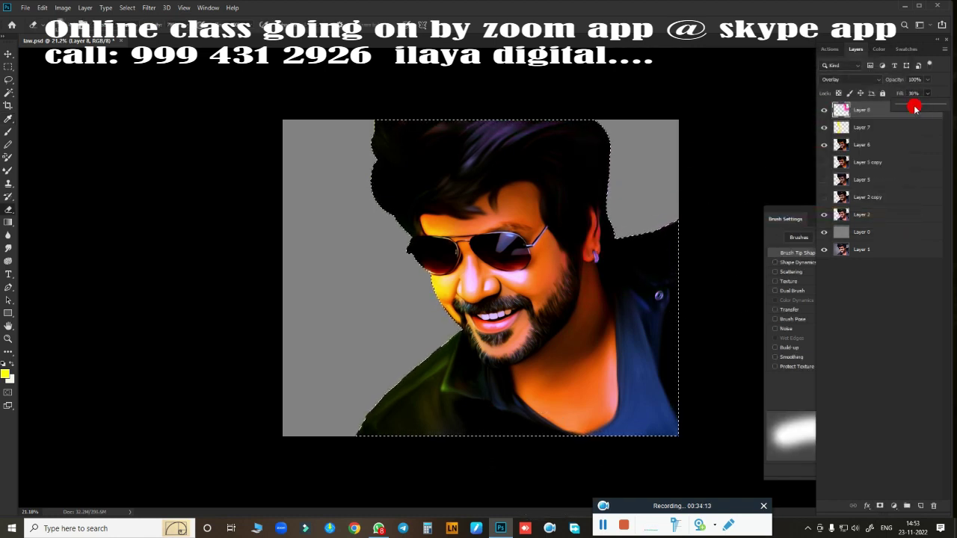
key("alt+bracketleft")
key("ctrl+z")
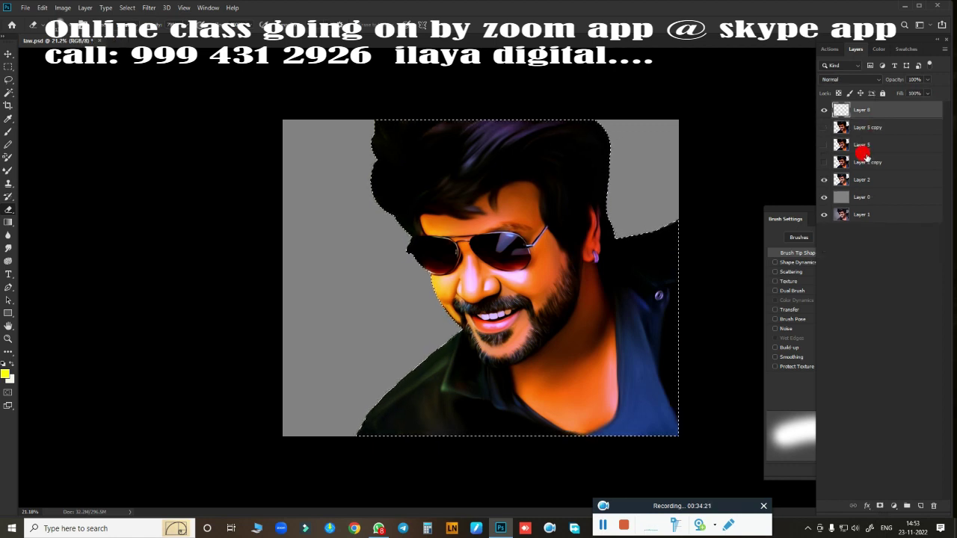
left_click(921, 506)
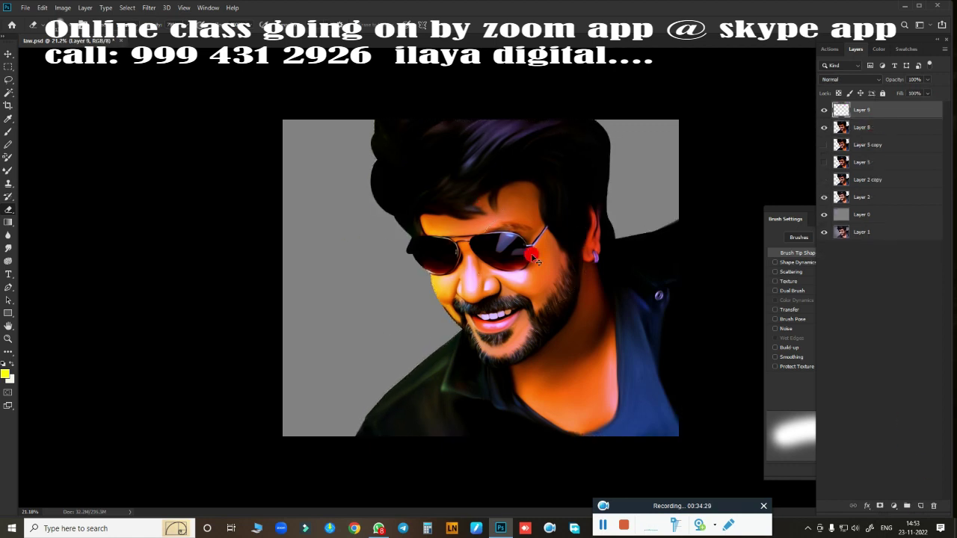
Choose a new hair-strand brush preset from the canvas brush menu, checking the image size
scroll(533, 258, "up", 3)
scroll(299, 342, "up", 2)
left_click_drag(492, 320, 531, 193)
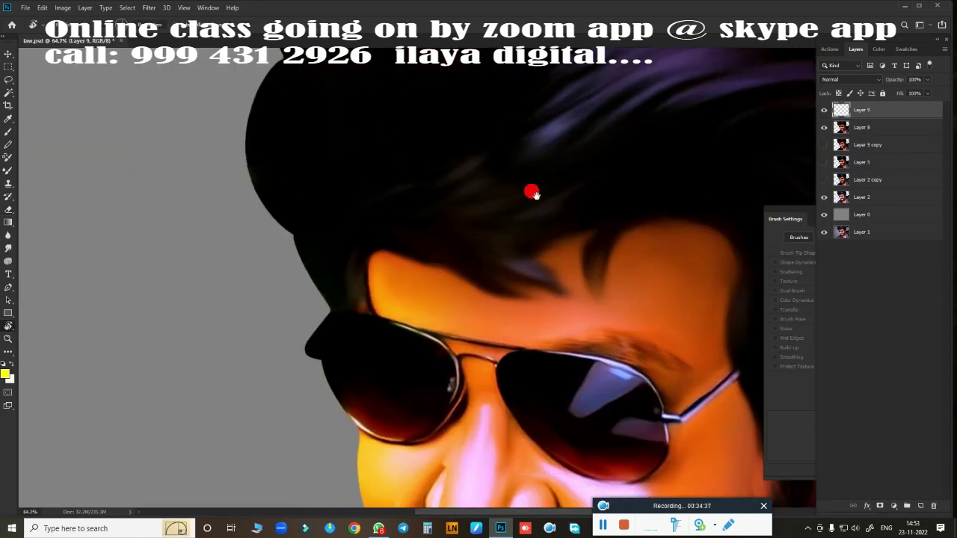
scroll(531, 193, "down", 3)
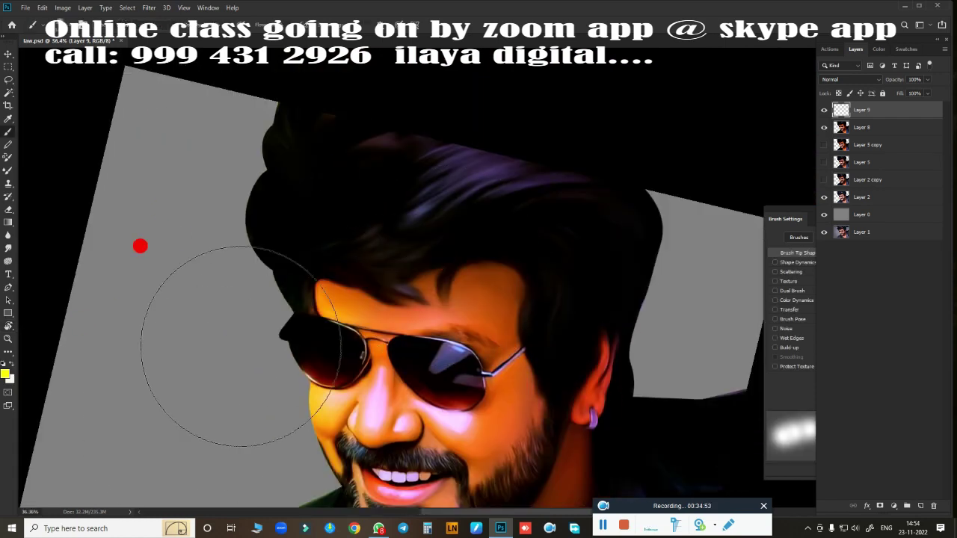
right_click(395, 371)
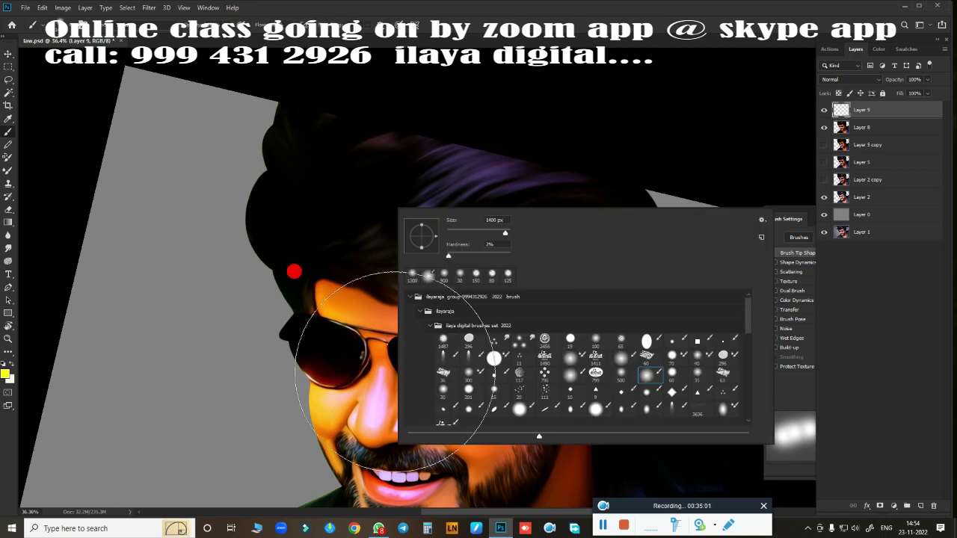
double_click(648, 410)
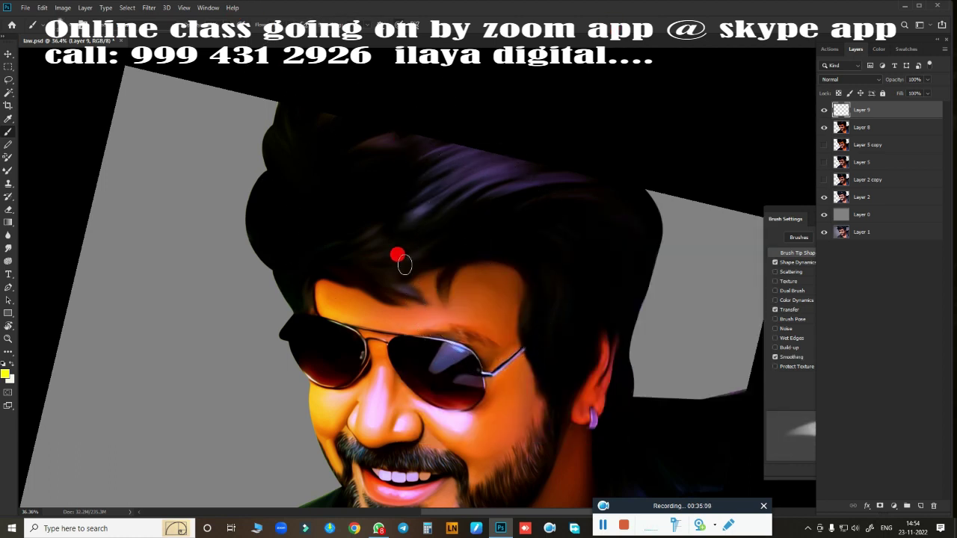
key("ctrl+alt+i")
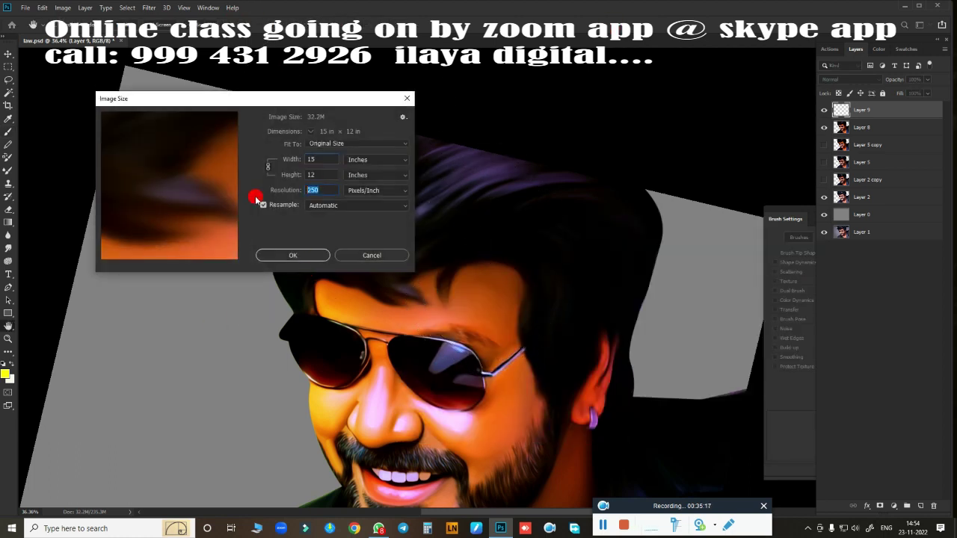
key("Escape")
Rotate and tilt the canvas view to suit painting hair strokes
scroll(252, 192, "down", 2)
scroll(252, 188, "down", 2)
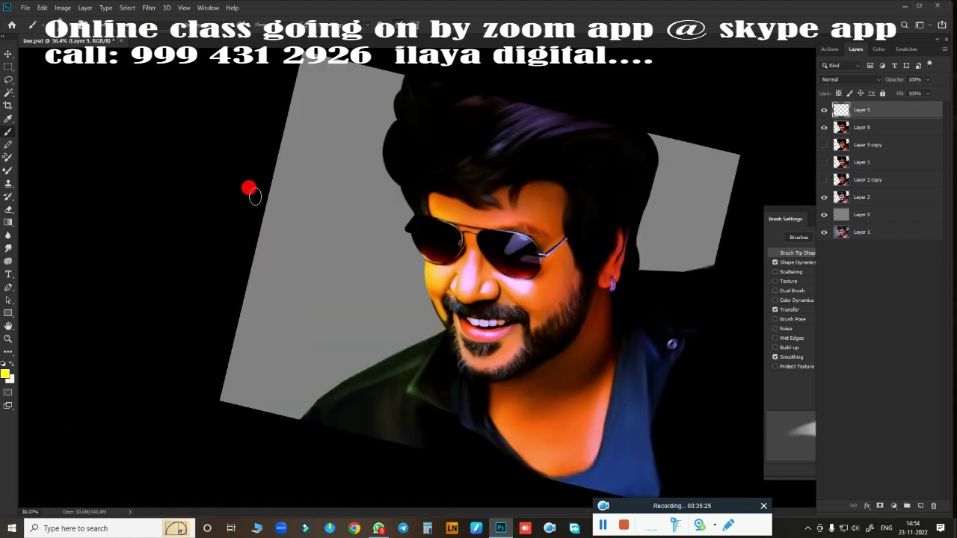
scroll(402, 179, "up", 5)
scroll(311, 237, "down", 4)
key("r")
left_click_drag(311, 238, 254, 127)
scroll(295, 315, "up", 5)
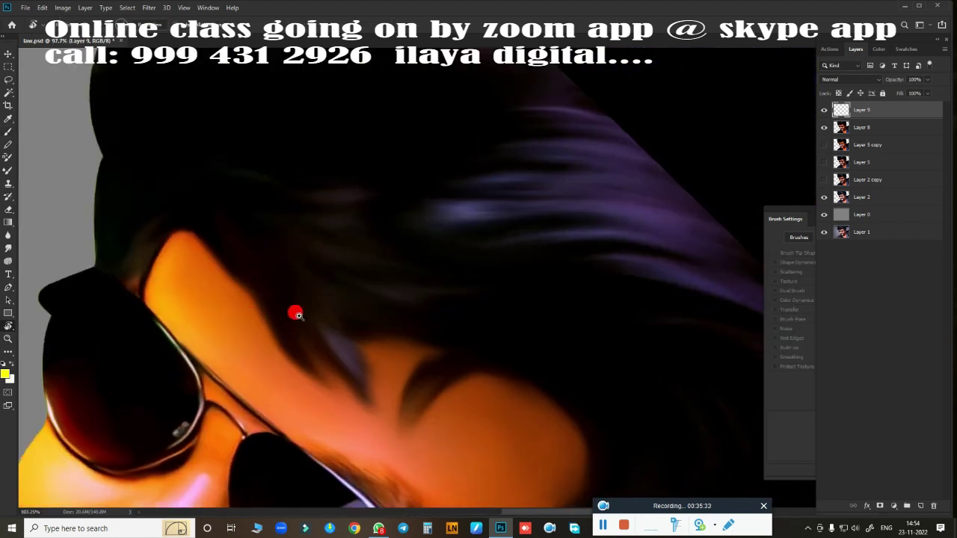
left_click_drag(549, 250, 352, 294)
Return to the Brush tool and pick a light blue foreground colour
key("b")
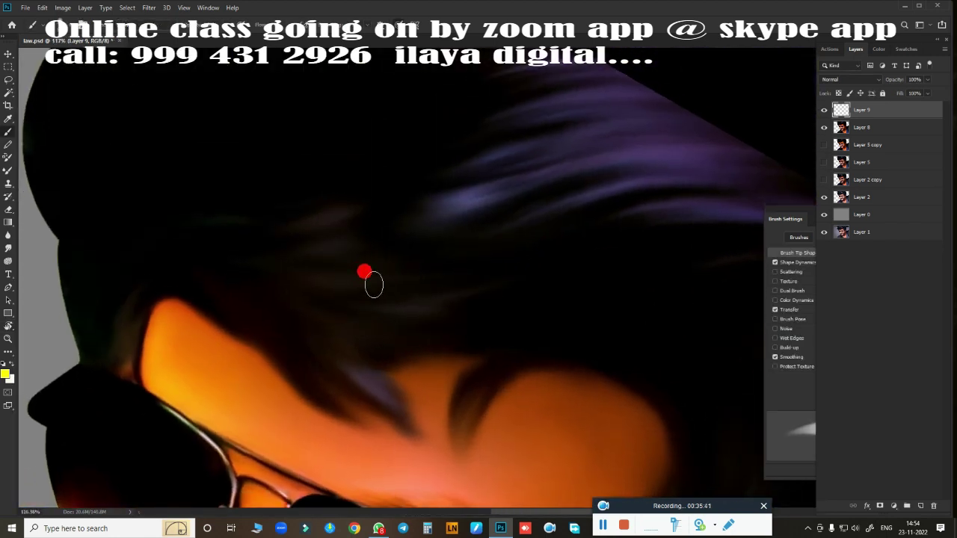
left_click(4, 371)
left_click(823, 241)
Confirm light blue as the painting colour and bring up the full brush settings
left_click(783, 190)
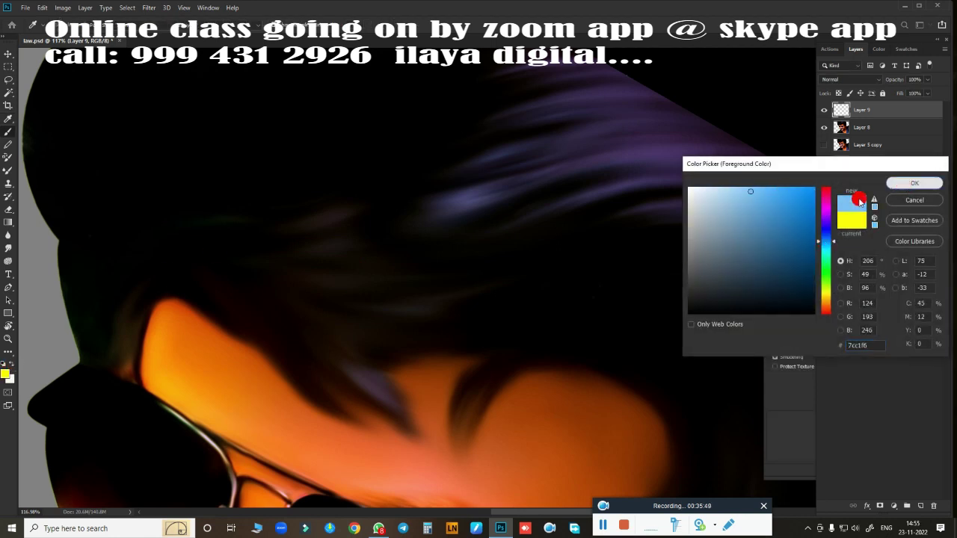
left_click(916, 183)
scroll(524, 240, "down", 2)
left_click(785, 404)
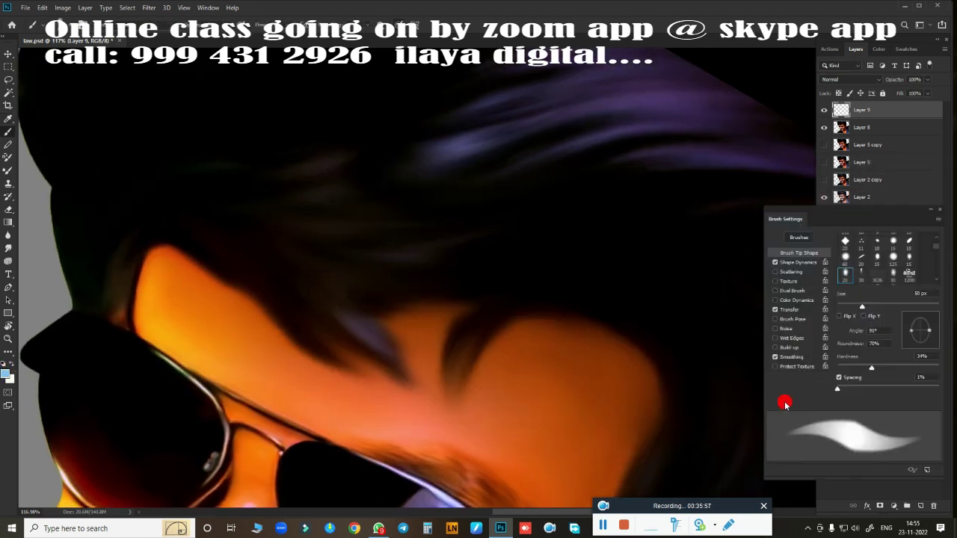
scroll(542, 356, "down", 5)
scroll(214, 202, "up", 5)
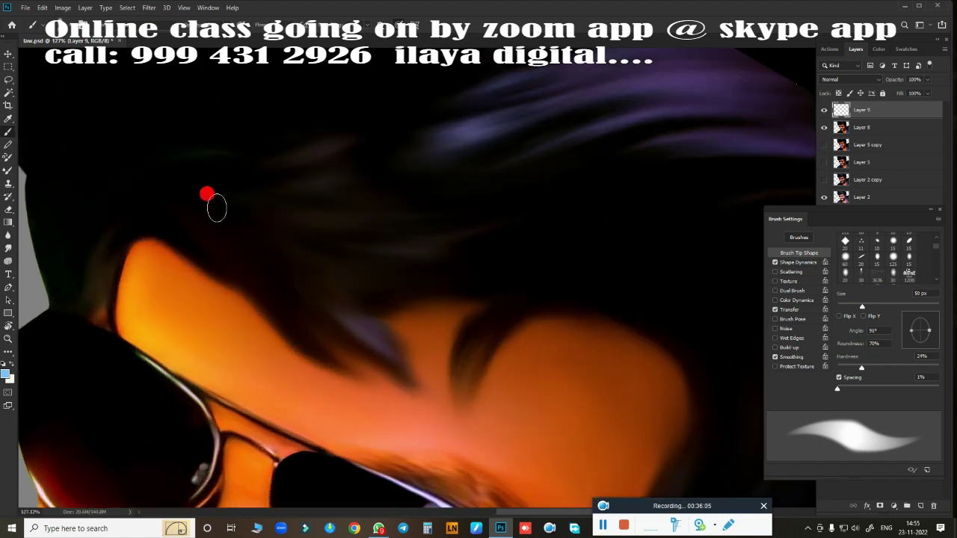
Paint the first thin light-blue strand strokes across the top of the hair
mouse_move(403, 282)
left_mouse_down()
mouse_move(247, 235)
mouse_move(395, 220)
mouse_move(400, 180)
left_mouse_up()
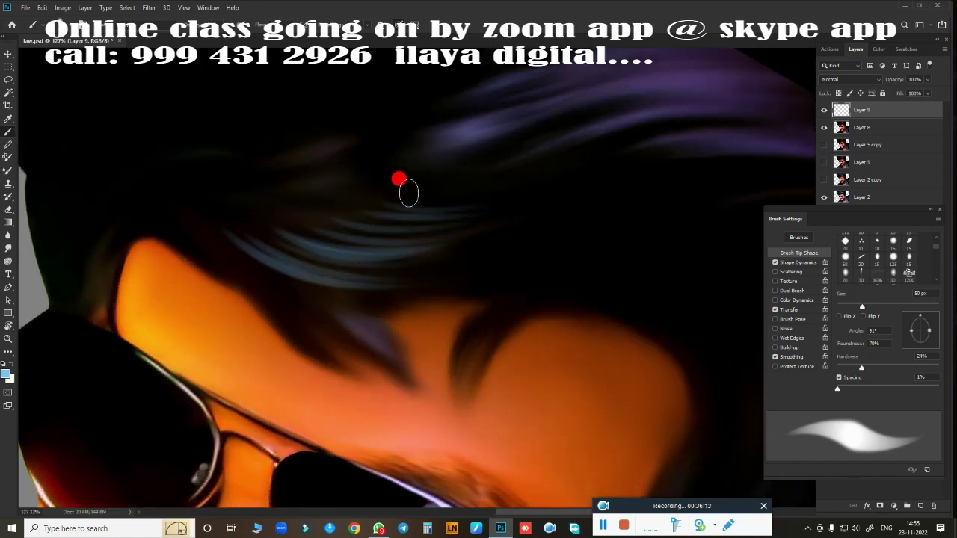
scroll(402, 335, "down", 4)
scroll(423, 341, "up", 5)
scroll(423, 340, "up", 2)
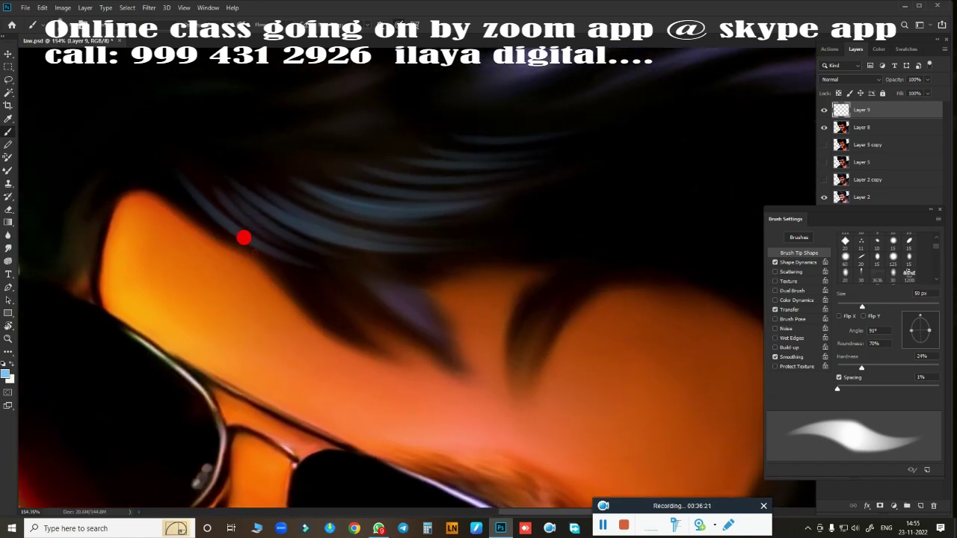
scroll(372, 343, "down", 2)
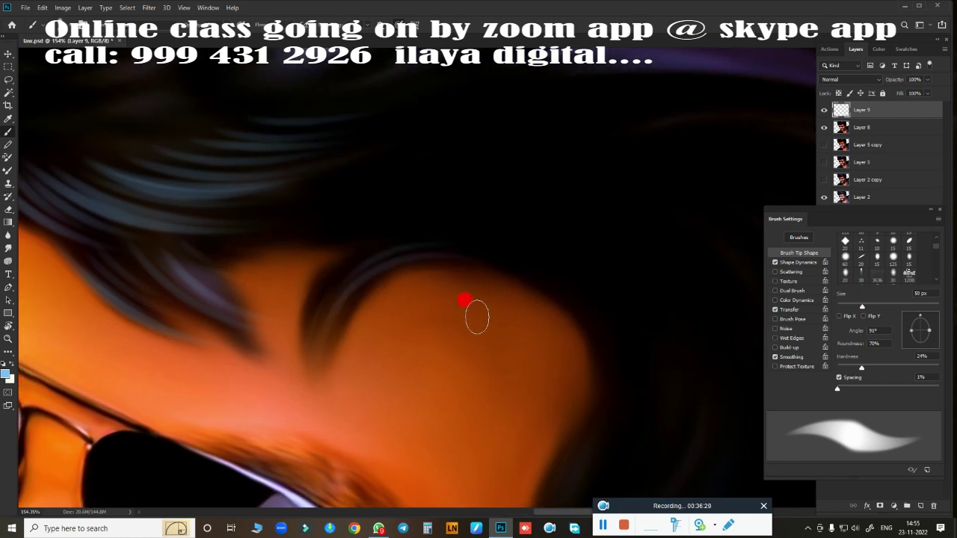
scroll(374, 291, "up", 2)
left_click_drag(267, 284, 460, 265)
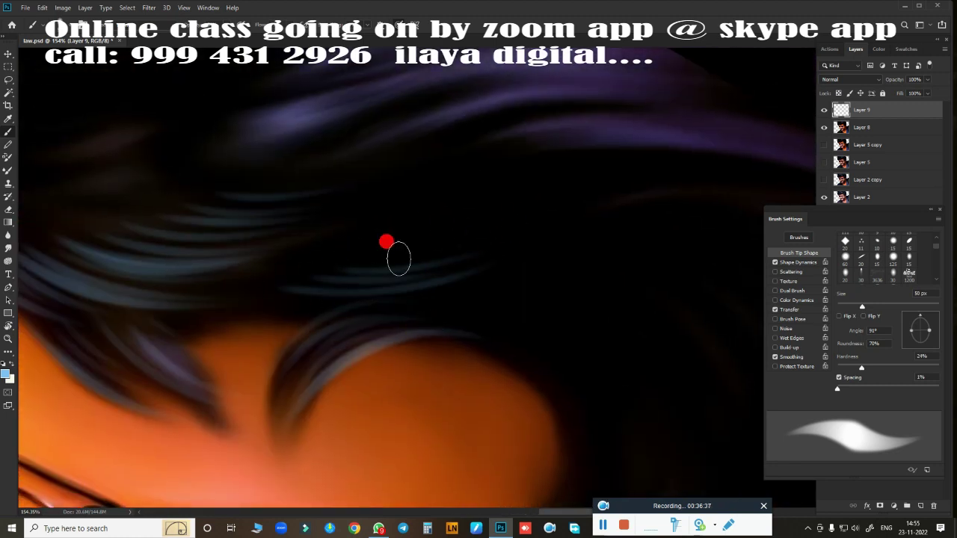
scroll(352, 336, "down", 3)
scroll(356, 337, "up", 2)
scroll(439, 220, "up", 1)
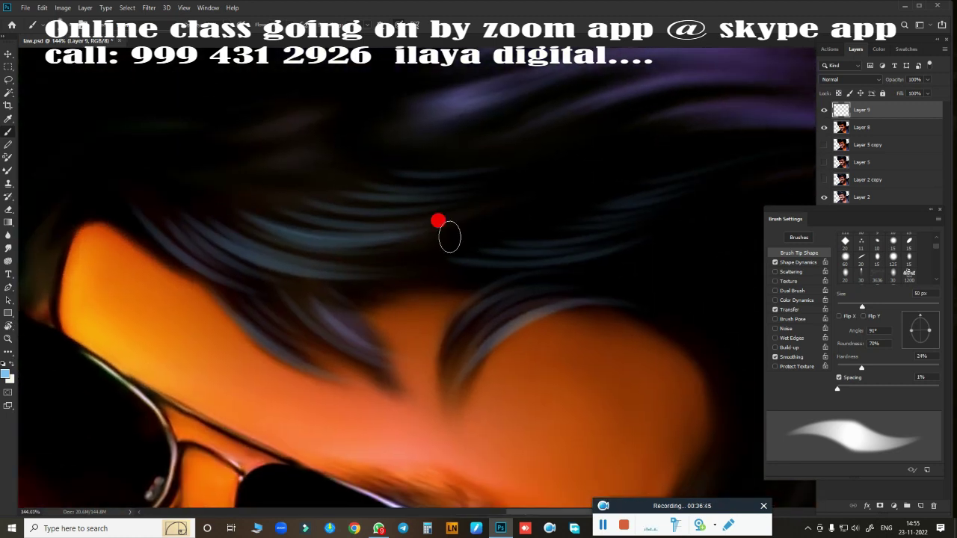
scroll(539, 299, "up", 1)
scroll(359, 291, "up", 1)
scroll(179, 231, "up", 2)
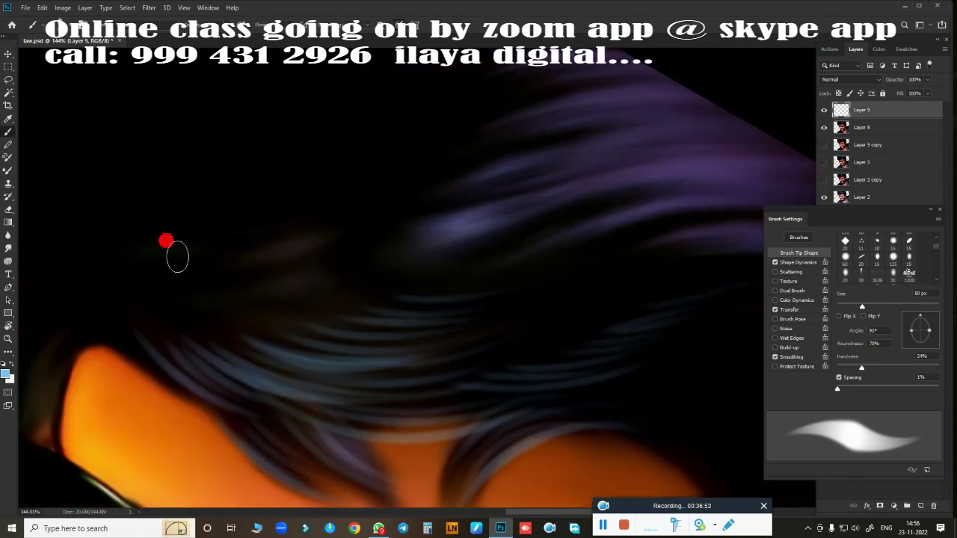
Paint further light highlight strands across the purple hair, then select the portrait layer
mouse_move(174, 261)
left_mouse_down()
mouse_move(251, 285)
mouse_move(519, 207)
mouse_move(367, 284)
mouse_move(625, 265)
mouse_move(361, 193)
left_mouse_up()
mouse_move(449, 289)
left_mouse_down()
mouse_move(410, 224)
mouse_move(276, 290)
mouse_move(636, 256)
left_mouse_up()
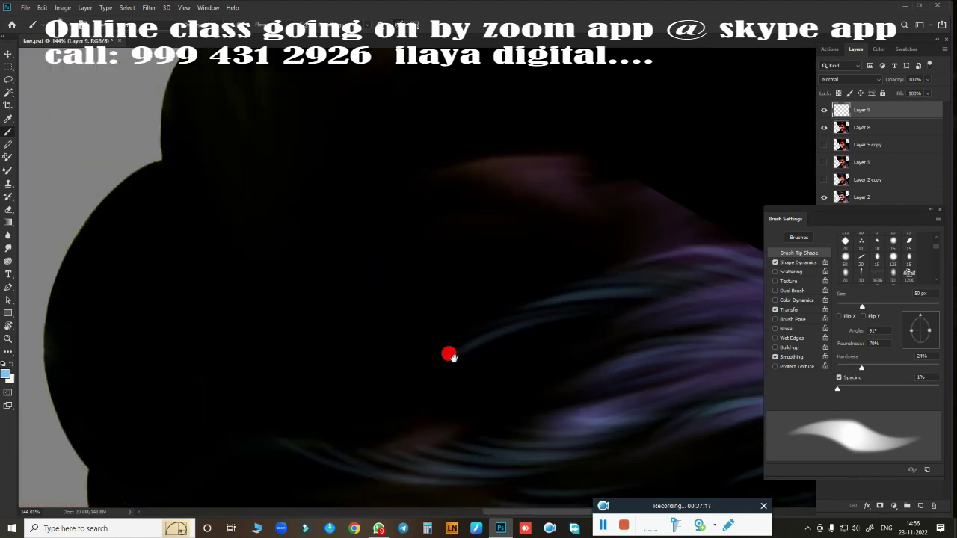
mouse_move(446, 351)
left_mouse_down()
mouse_move(341, 240)
mouse_move(654, 220)
left_mouse_up()
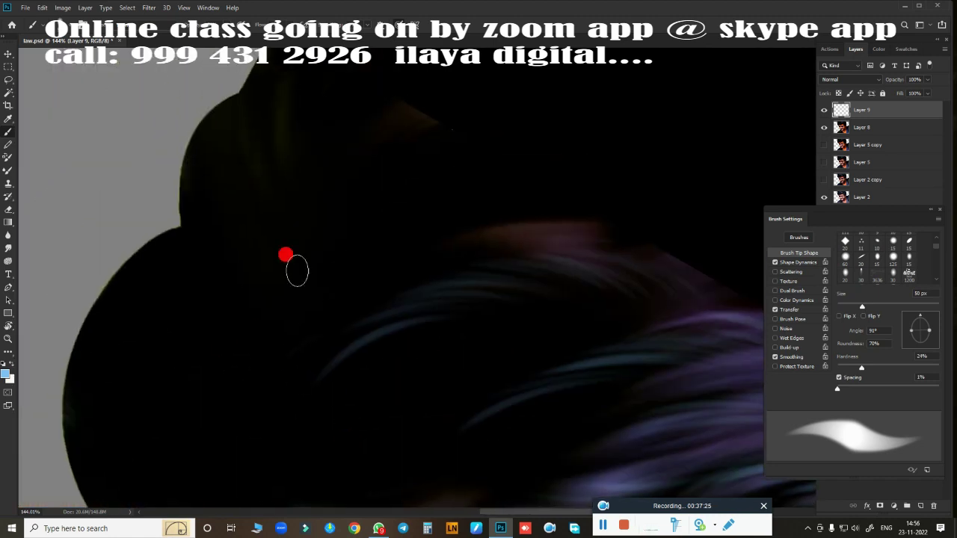
left_click_drag(297, 269, 366, 192)
scroll(156, 406, "down", 5)
left_click_drag(292, 261, 463, 187)
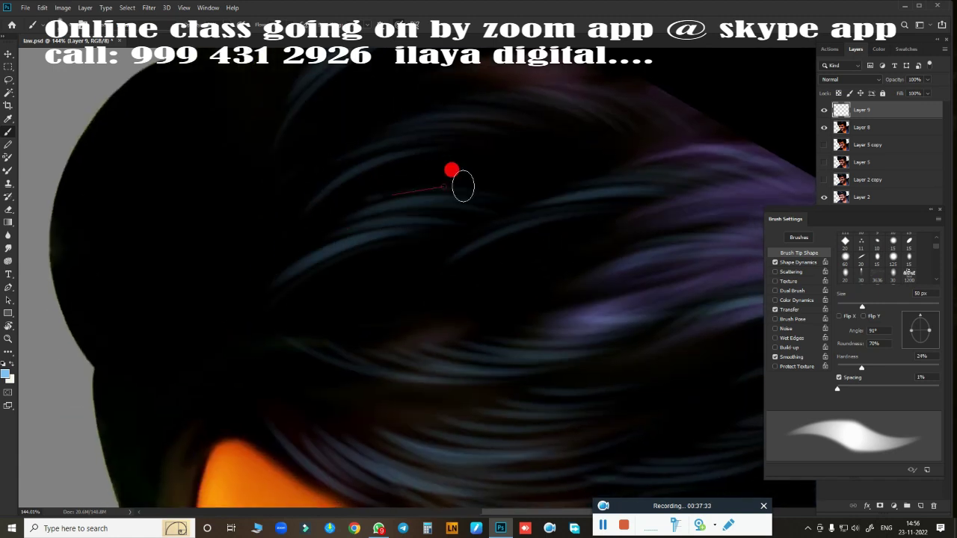
left_click_drag(298, 288, 421, 261)
scroll(386, 367, "down", 2)
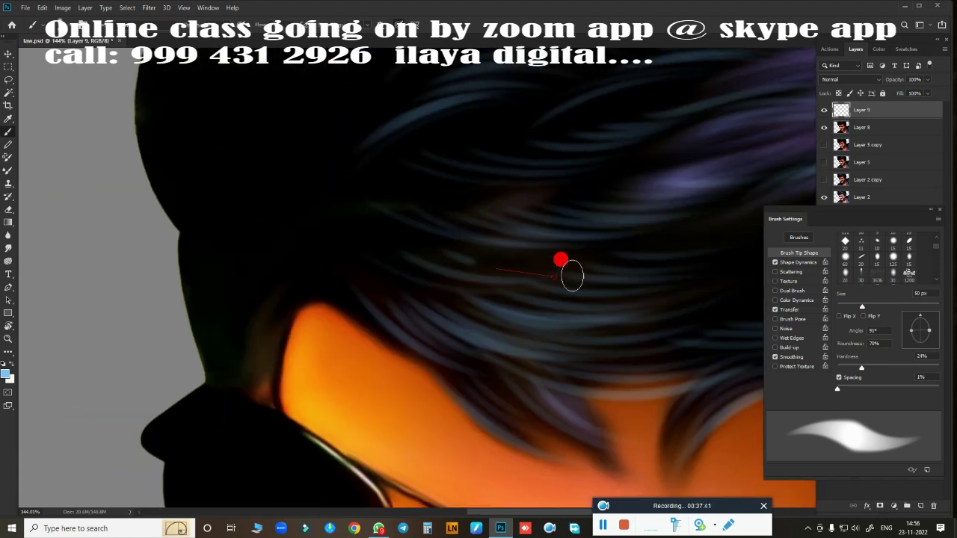
scroll(367, 303, "down", 2)
scroll(370, 304, "down", 3)
left_click(860, 127)
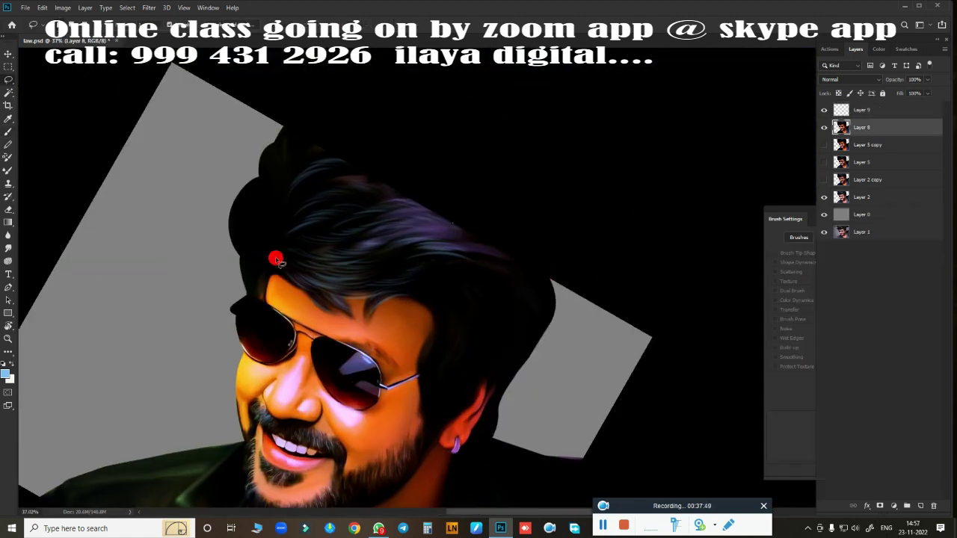
Feather the hair selection 50 px, copy it to Layer 10, darken to Lightness -100, fill 76%
key("shift+F6")
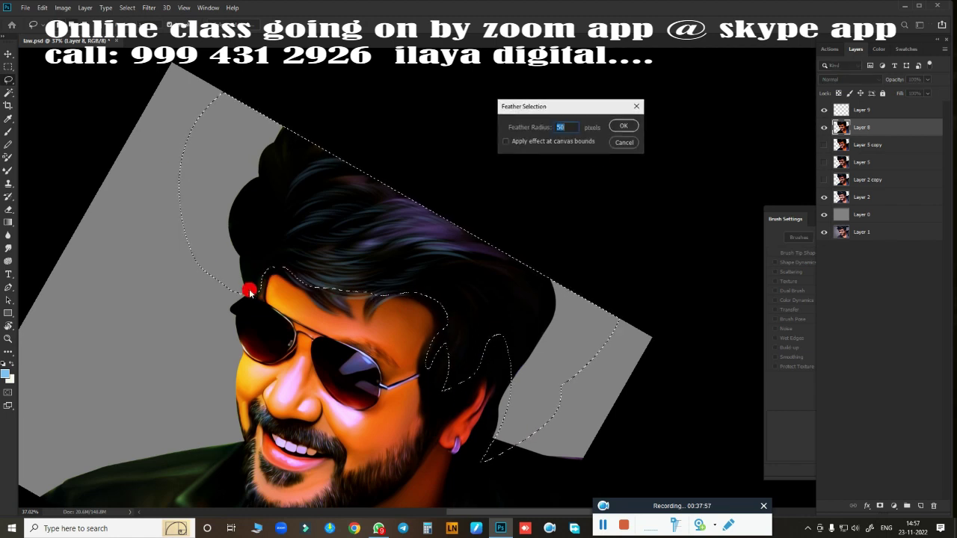
type("5")
key("Return")
key("ctrl+j")
key("ctrl+u")
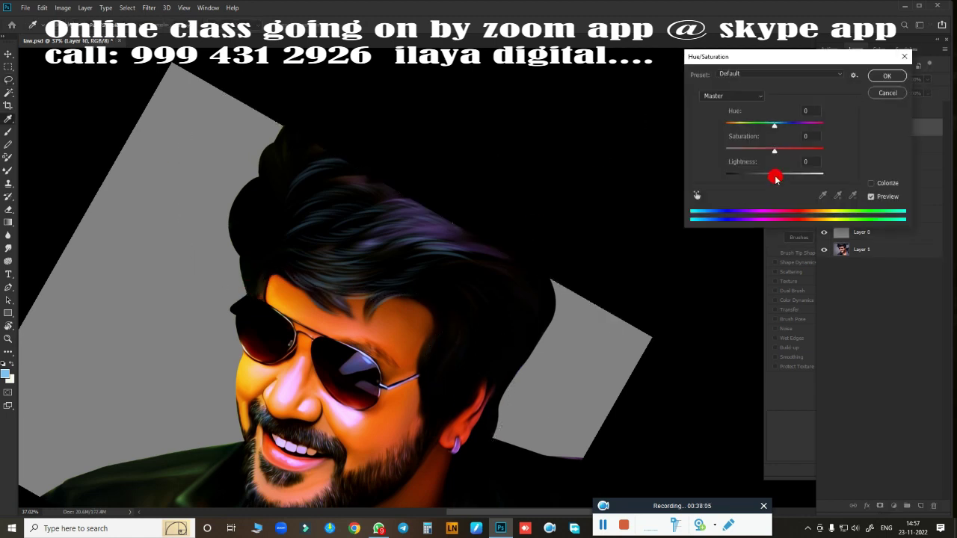
left_click_drag(774, 175, 526, 278)
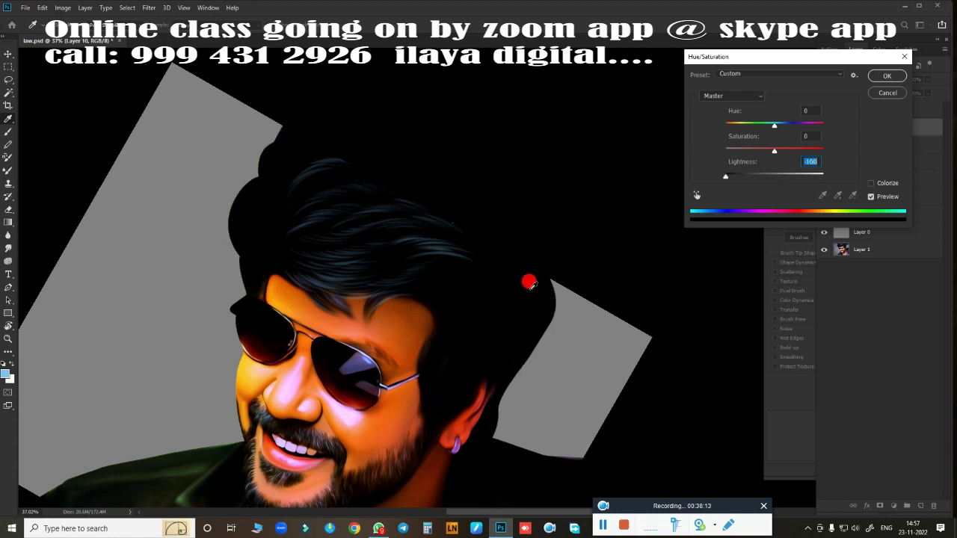
left_click(887, 76)
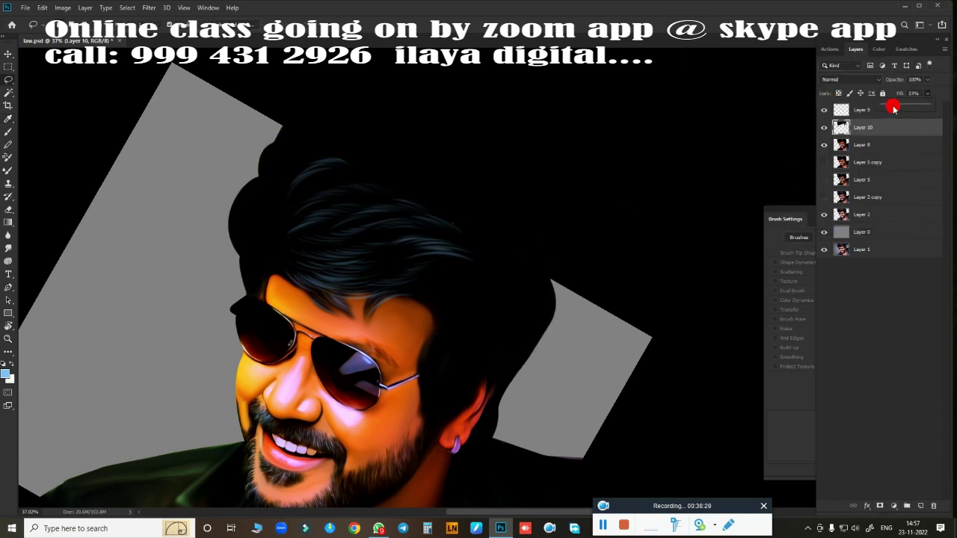
left_click_drag(894, 108, 914, 110)
scroll(452, 236, "up", 5)
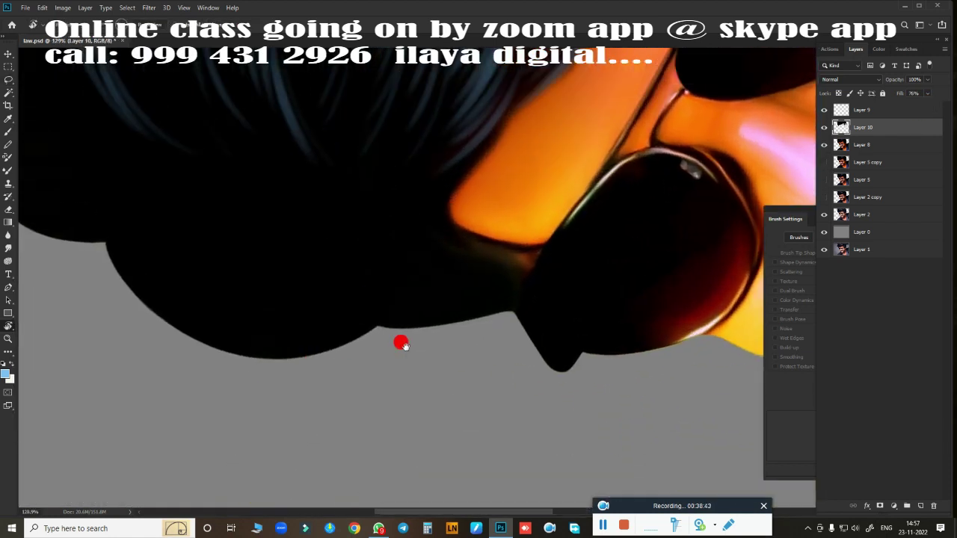
Switch to Layer 9 and paint light-blue strands along the hair's lower edge
left_click_drag(404, 346, 365, 407)
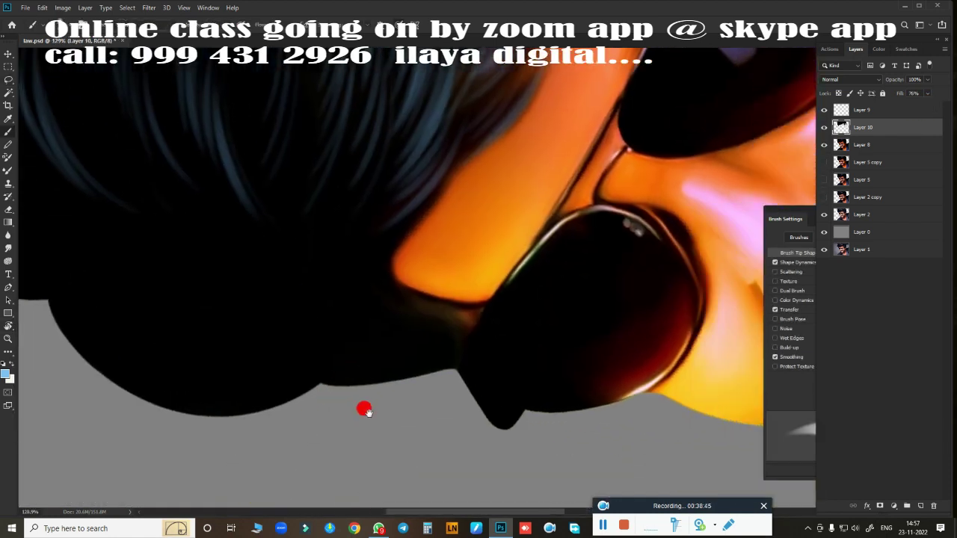
key("alt+bracketright")
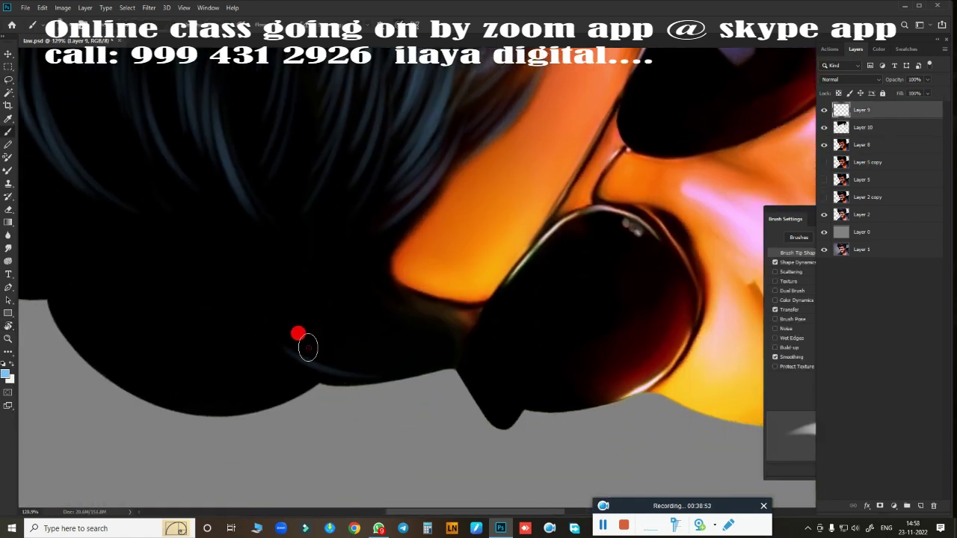
left_click_drag(307, 346, 482, 330)
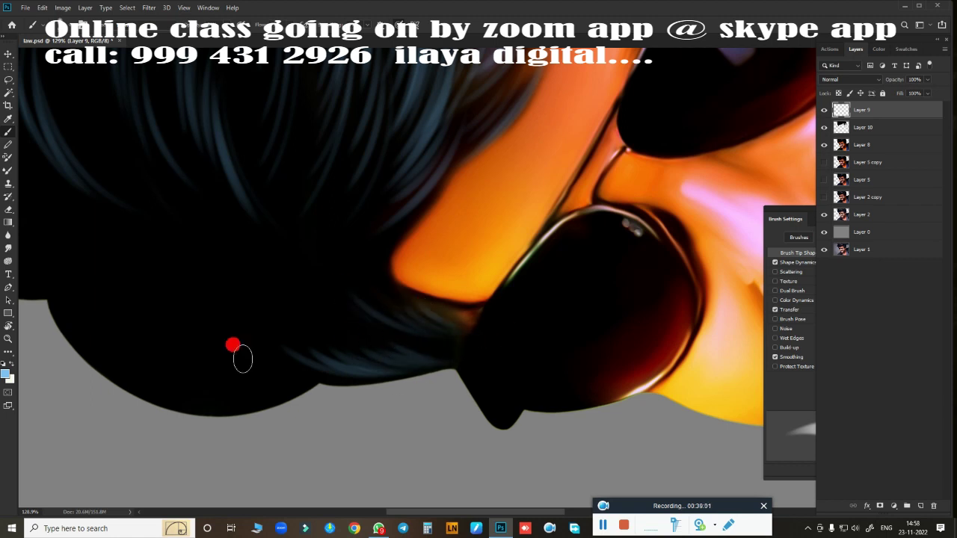
left_click_drag(232, 345, 453, 331)
mouse_move(297, 327)
left_mouse_down()
mouse_move(402, 365)
mouse_move(528, 449)
left_mouse_up()
mouse_move(331, 301)
left_mouse_down()
mouse_move(396, 309)
mouse_move(455, 296)
left_mouse_up()
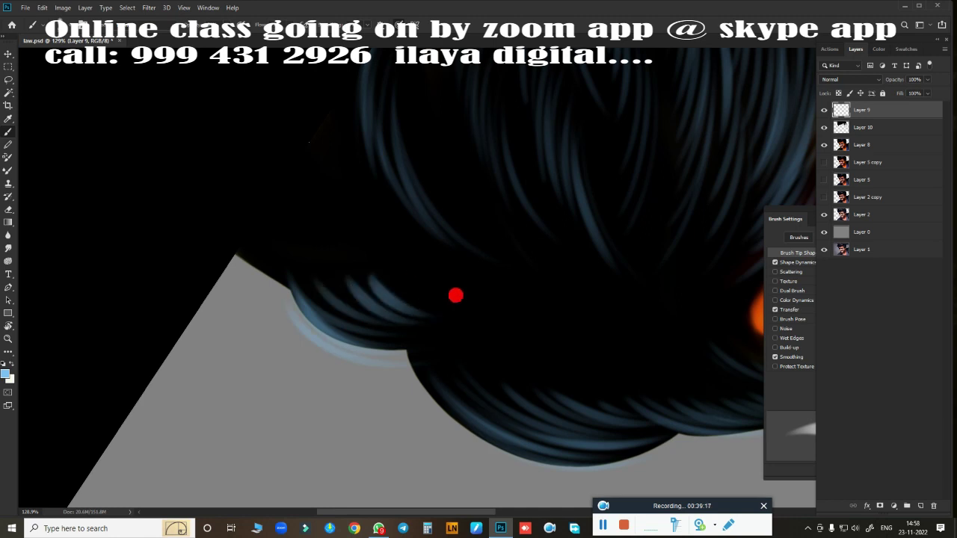
mouse_move(282, 274)
left_mouse_down()
mouse_move(331, 333)
mouse_move(355, 301)
mouse_move(426, 299)
mouse_move(543, 405)
mouse_move(316, 337)
left_mouse_up()
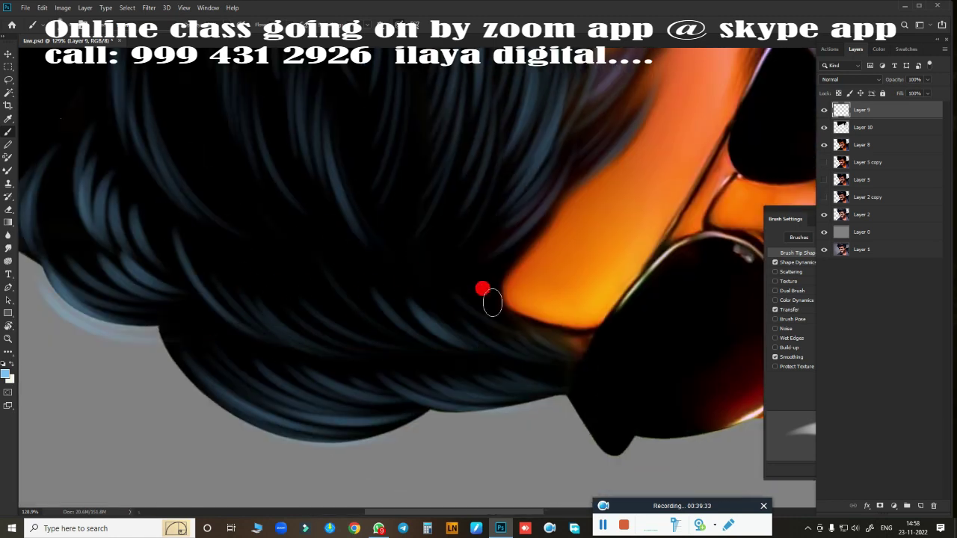
Paint faint light-blue highlight strokes along the dark hair edge beside the ear
scroll(385, 342, "down", 5)
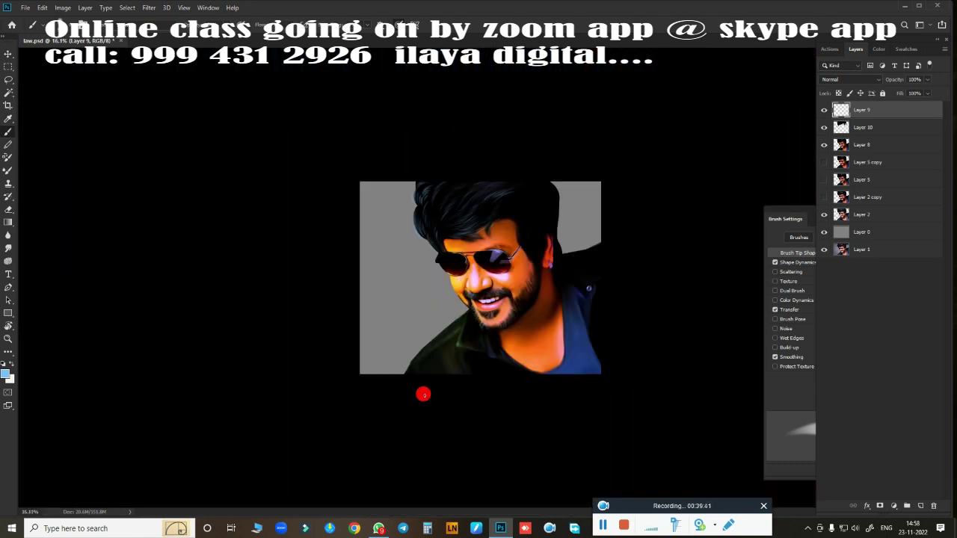
scroll(521, 209, "up", 3)
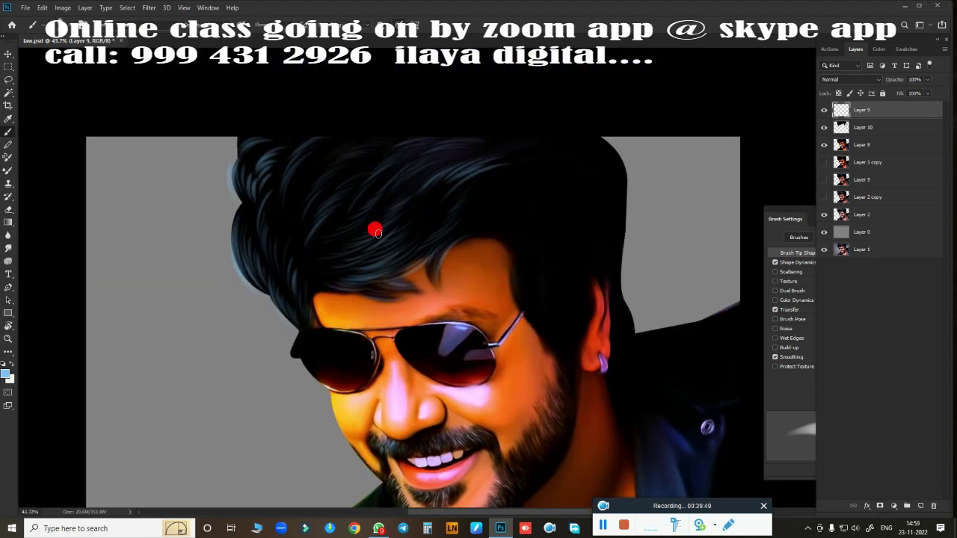
scroll(472, 276, "up", 5)
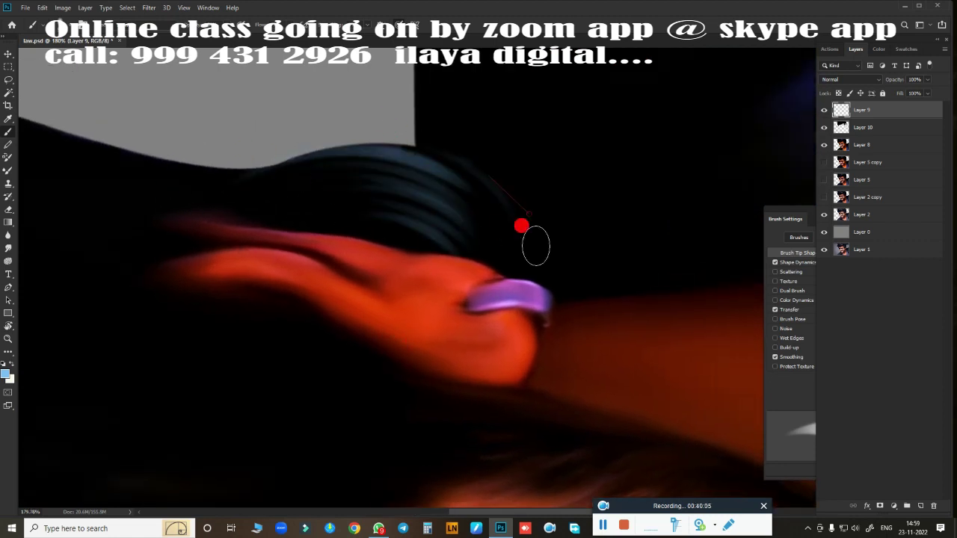
left_click_drag(114, 319, 451, 356)
scroll(192, 320, "down", 5)
scroll(257, 319, "up", 2)
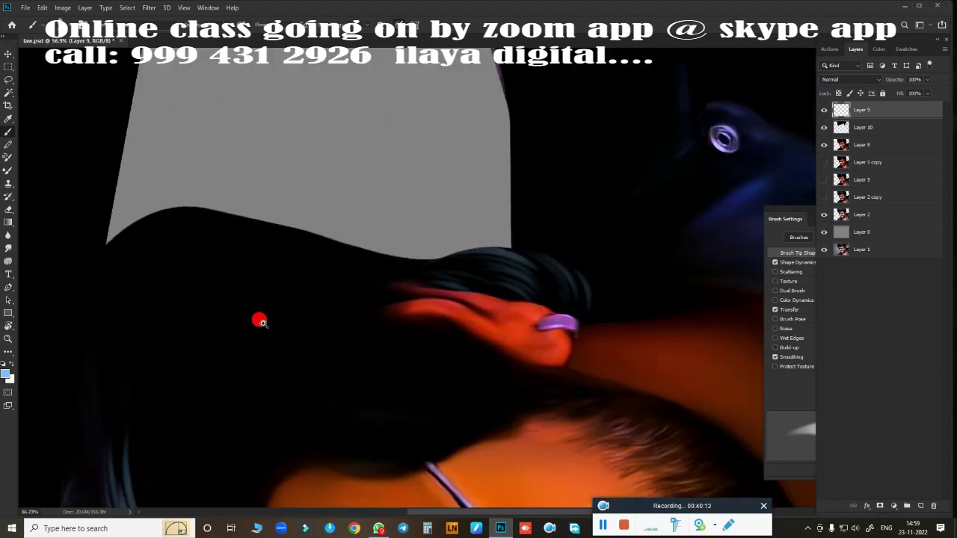
scroll(435, 302, "up", 2)
scroll(412, 192, "up", 1)
mouse_move(412, 193)
left_mouse_down()
mouse_move(199, 205)
mouse_move(374, 142)
left_mouse_up()
scroll(488, 270, "right", 2)
left_click_drag(451, 207, 250, 158)
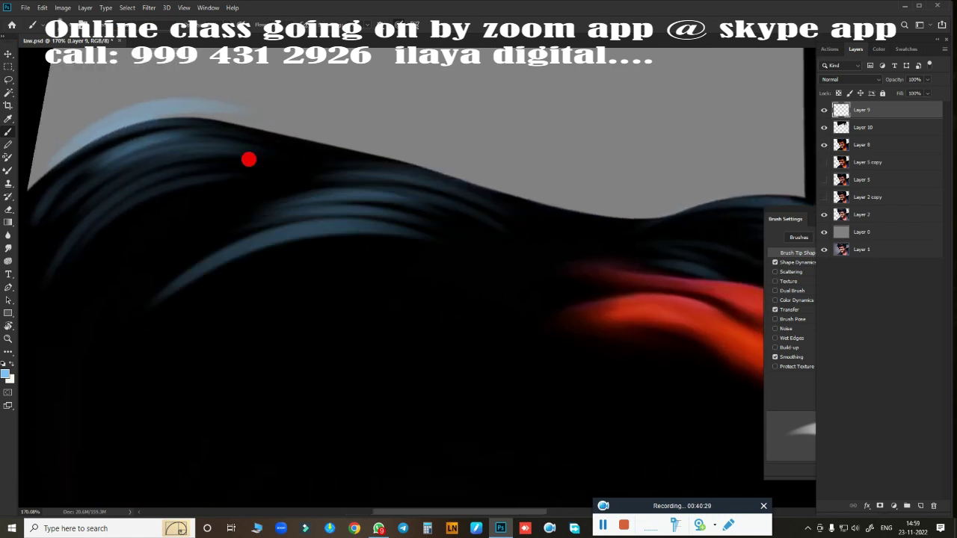
scroll(250, 158, "right", 4)
scroll(47, 261, "down", 4)
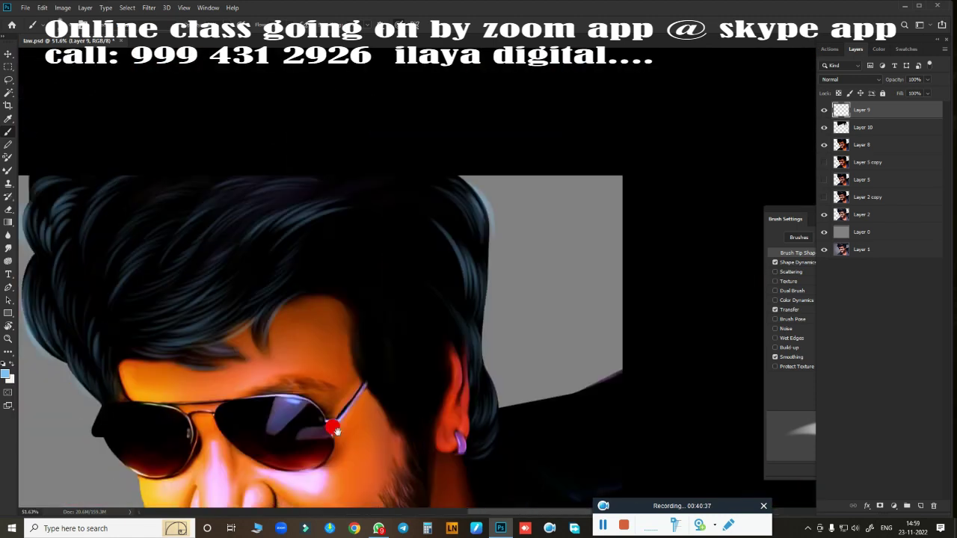
scroll(331, 187, "up", 3)
Pan over the glasses, ear and top of the hair, then add empty Layer 11 on top
mouse_move(331, 188)
left_mouse_down()
mouse_move(359, 218)
mouse_move(379, 312)
mouse_move(445, 142)
left_mouse_up()
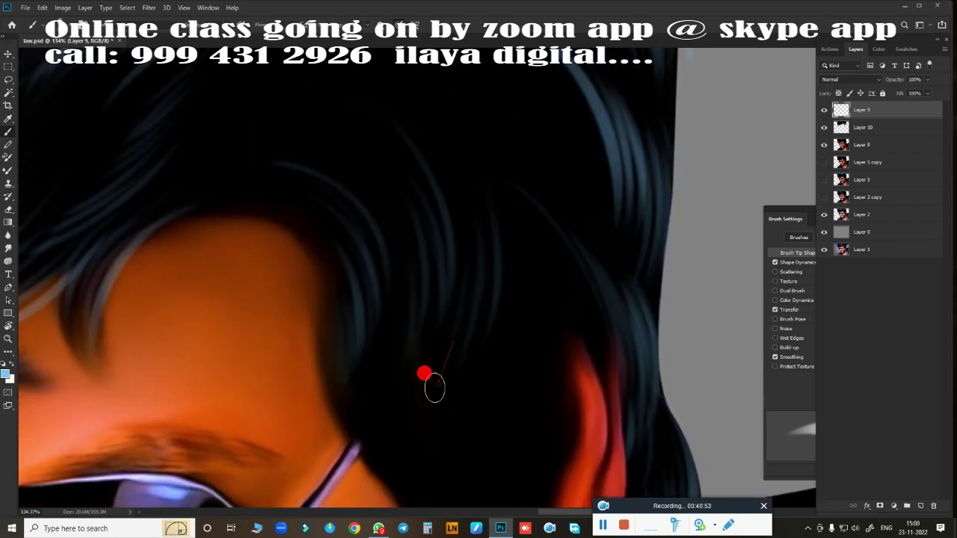
left_click_drag(528, 322, 478, 109)
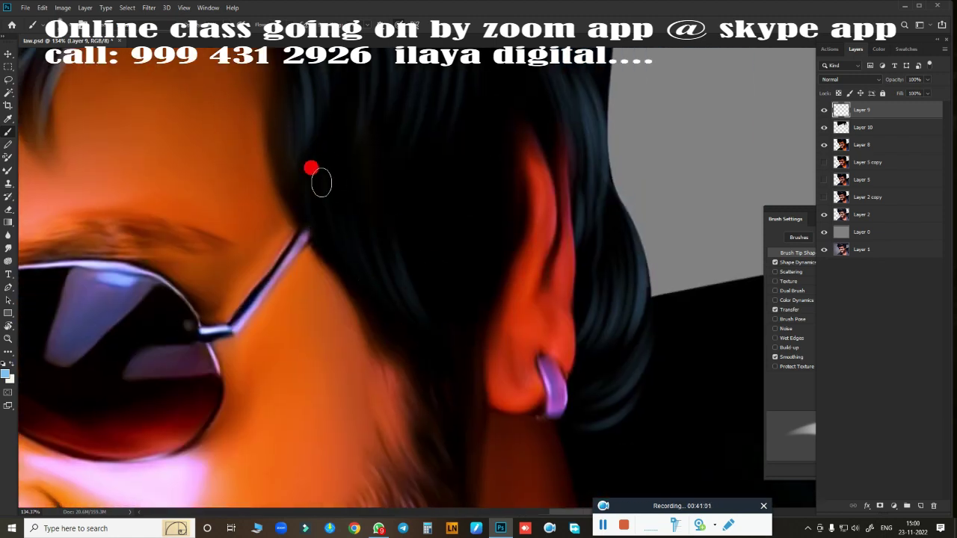
left_click_drag(421, 299, 443, 393)
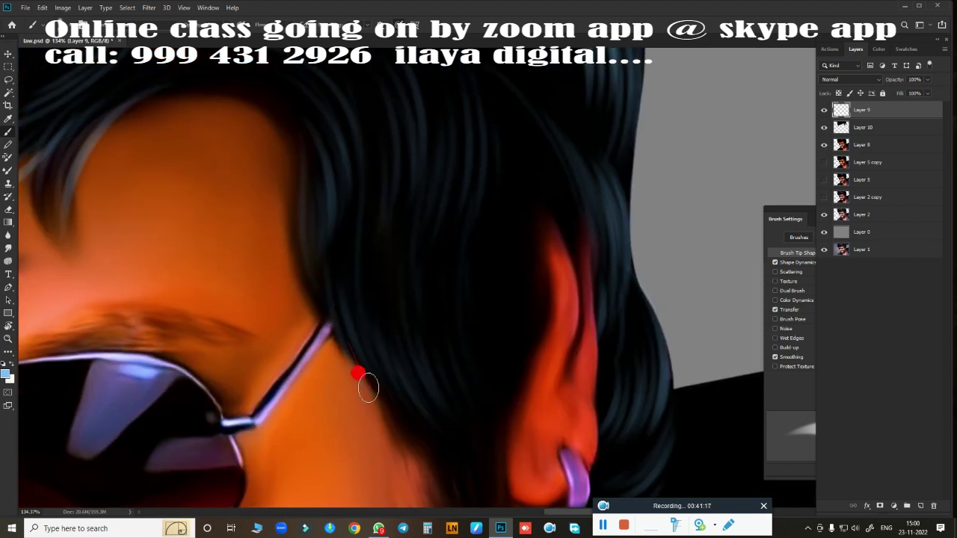
scroll(368, 388, "up", 5)
left_click_drag(419, 324, 306, 459)
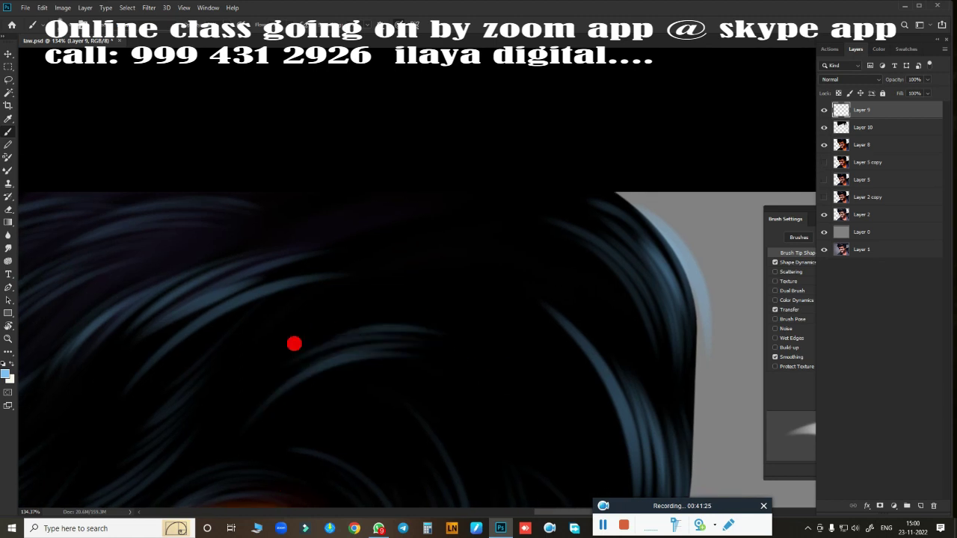
scroll(337, 279, "down", 3)
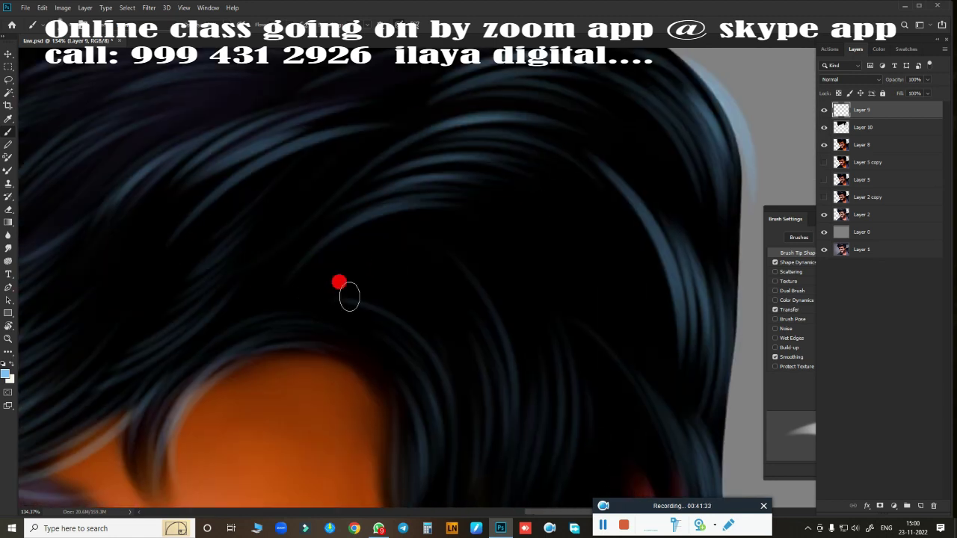
scroll(479, 317, "up", 2)
scroll(533, 284, "down", 3)
scroll(534, 285, "up", 3)
scroll(419, 306, "up", 2)
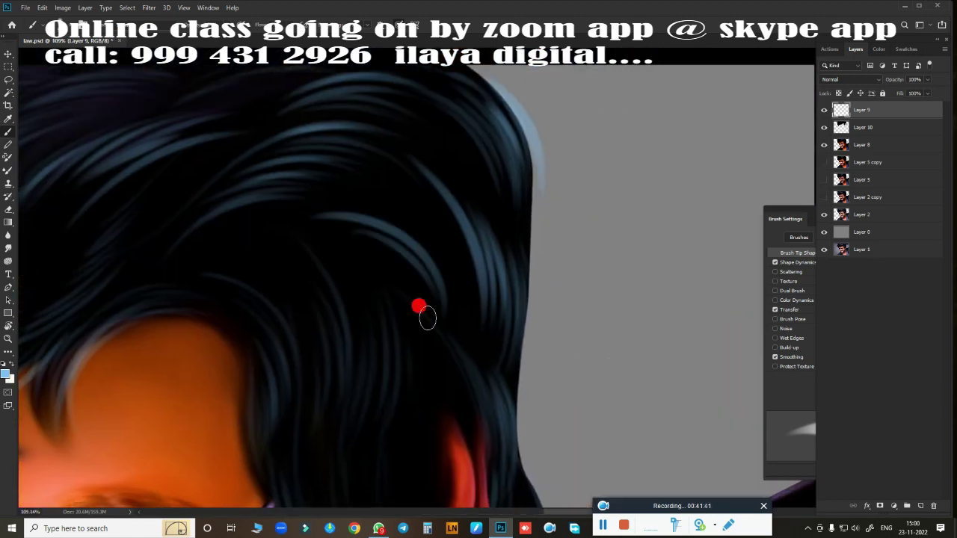
scroll(359, 265, "down", 5)
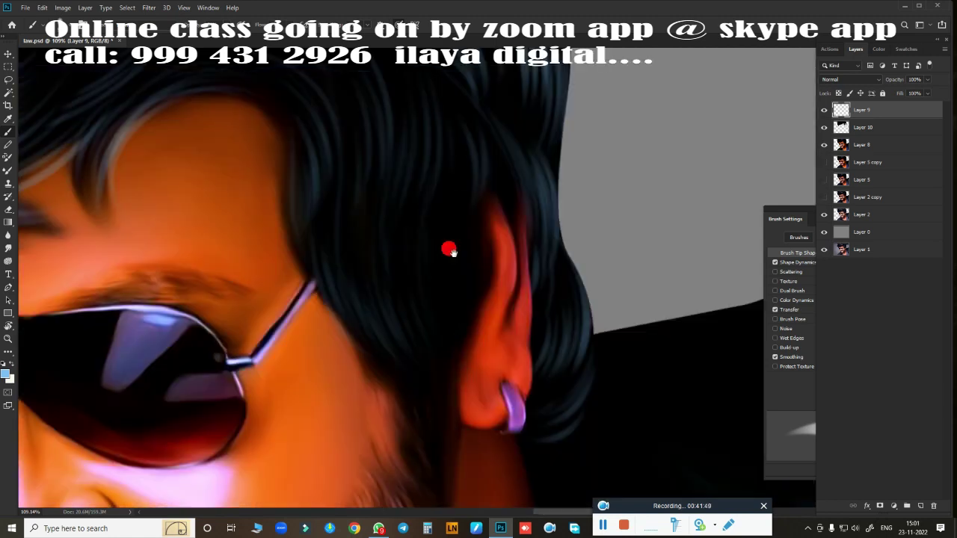
scroll(449, 250, "up", 1)
scroll(448, 157, "down", 2)
scroll(390, 236, "down", 5)
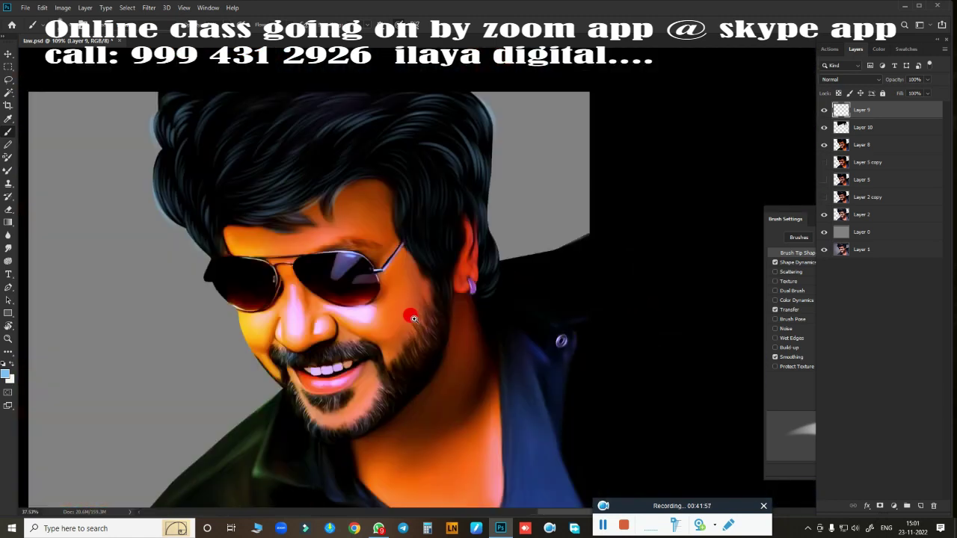
scroll(406, 316, "down", 3)
left_click(920, 505)
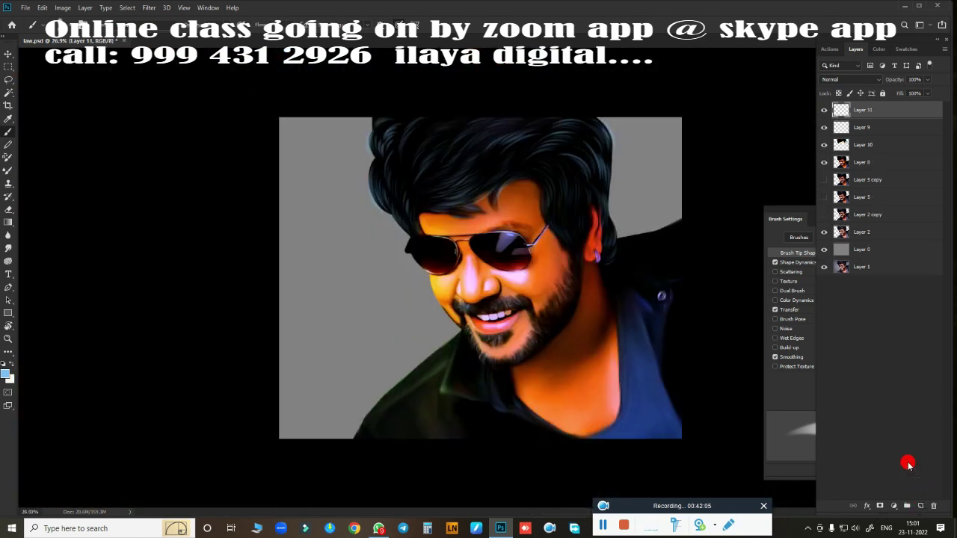
key("ctrl+bracketleft")
left_click(8, 378)
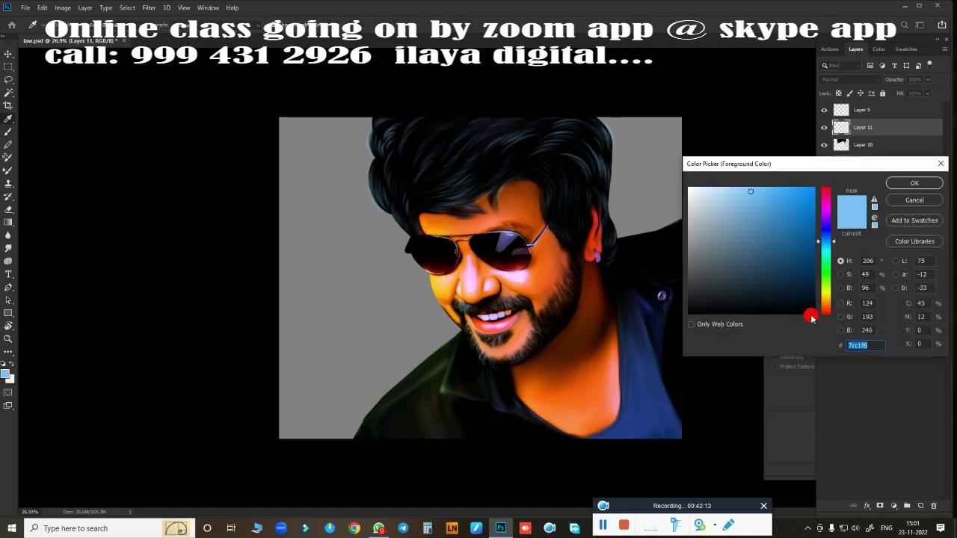
left_click(919, 187)
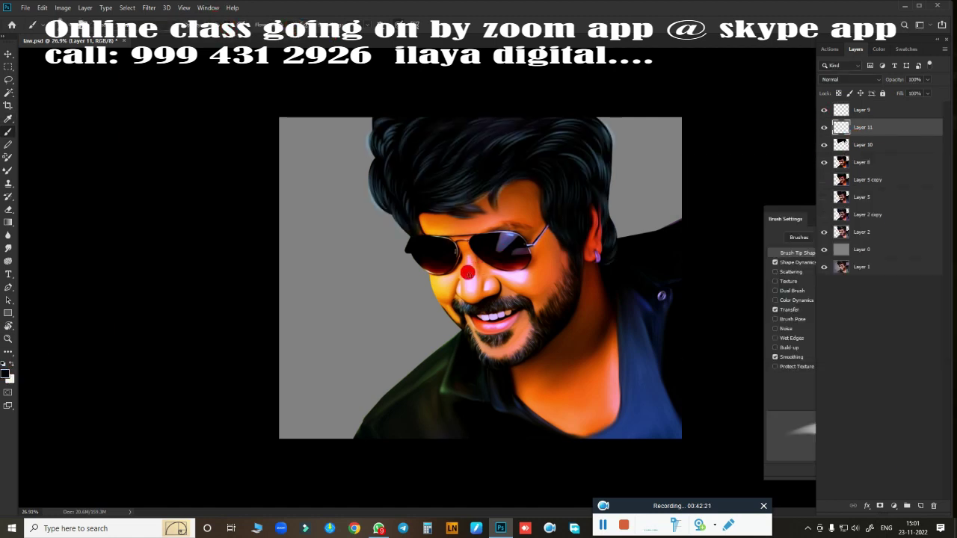
scroll(407, 224, "up", 5)
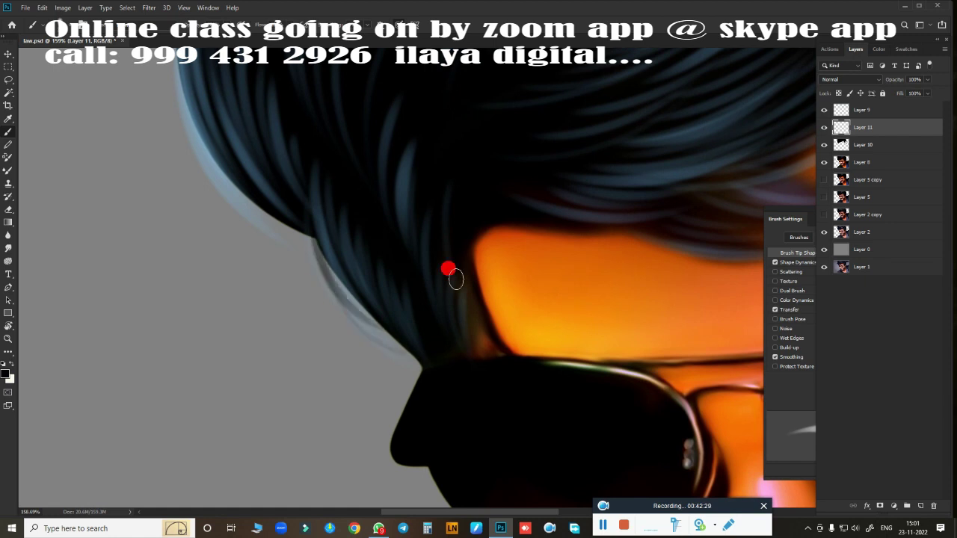
scroll(312, 190, "up", 3)
scroll(312, 194, "up", 3)
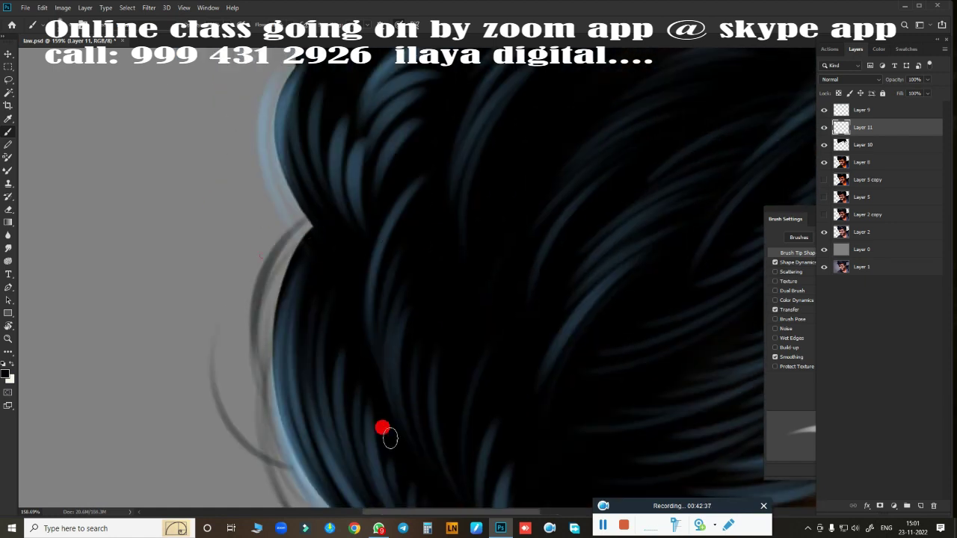
scroll(349, 379, "down", 3)
scroll(397, 359, "down", 3)
scroll(397, 359, "up", 2)
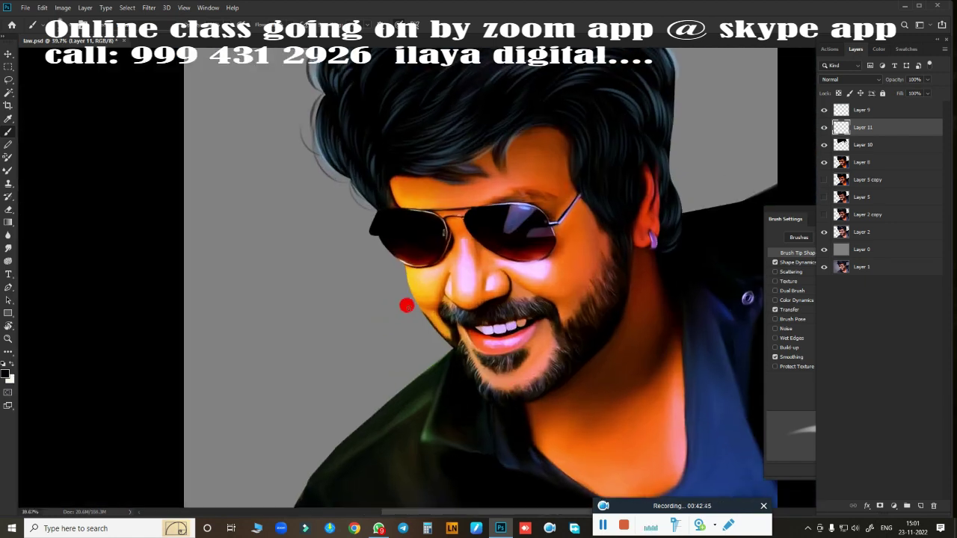
scroll(276, 169, "up", 2)
scroll(336, 331, "up", 1)
scroll(543, 314, "down", 3)
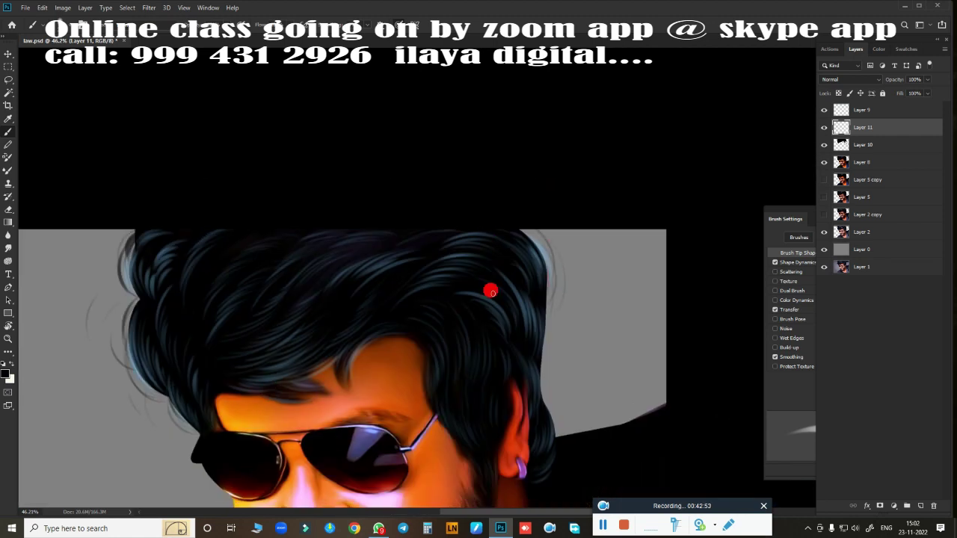
scroll(507, 377, "up", 3)
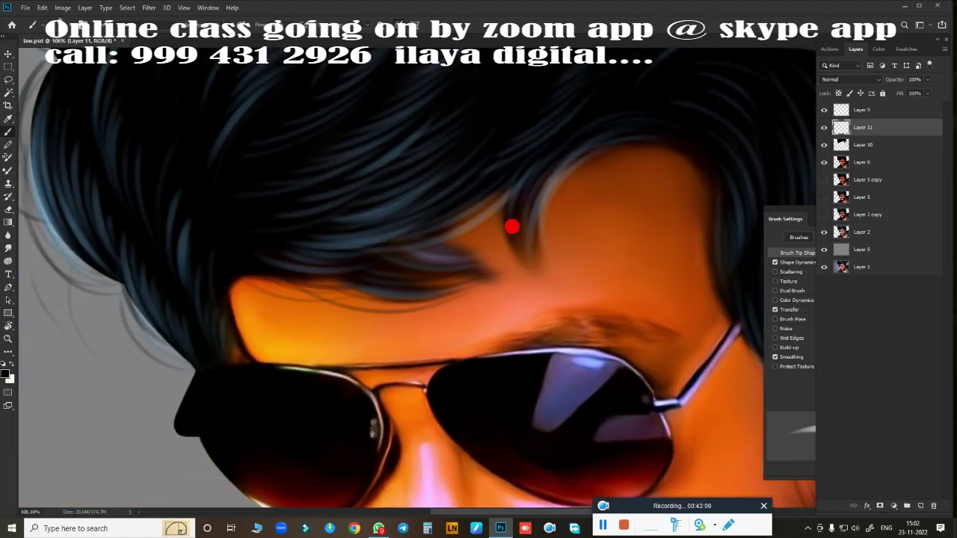
left_click_drag(391, 246, 316, 377)
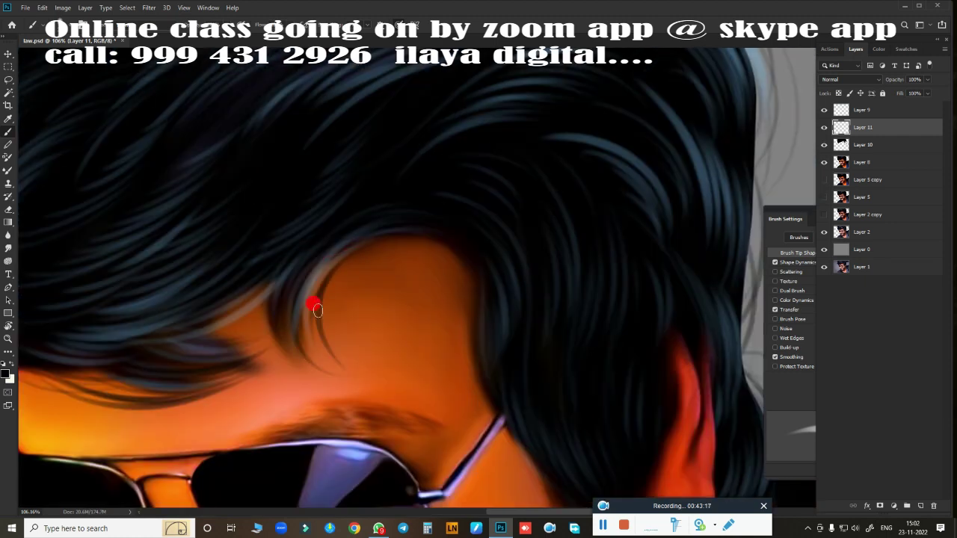
scroll(534, 171, "down", 3)
scroll(183, 157, "up", 2)
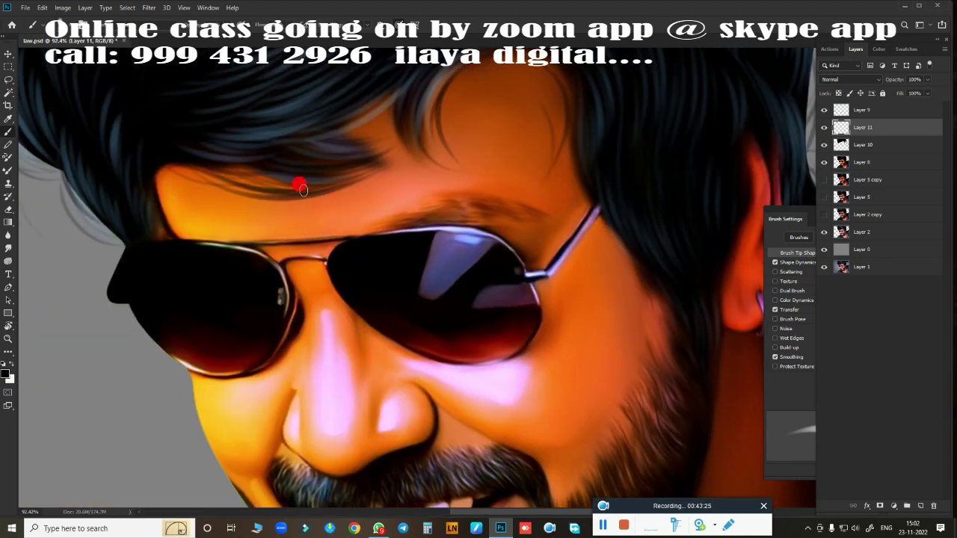
scroll(416, 303, "down", 3)
scroll(486, 299, "down", 2)
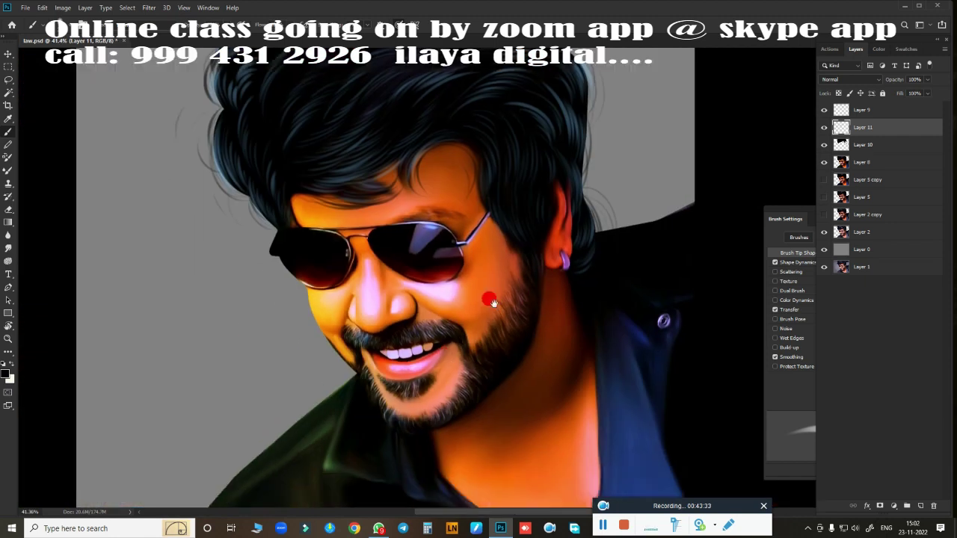
scroll(495, 353, "down", 2)
scroll(571, 294, "down", 2)
Add a Gradient Overlay to Layer 9, starting from the Violet, Green, Orange preset
left_click(883, 110)
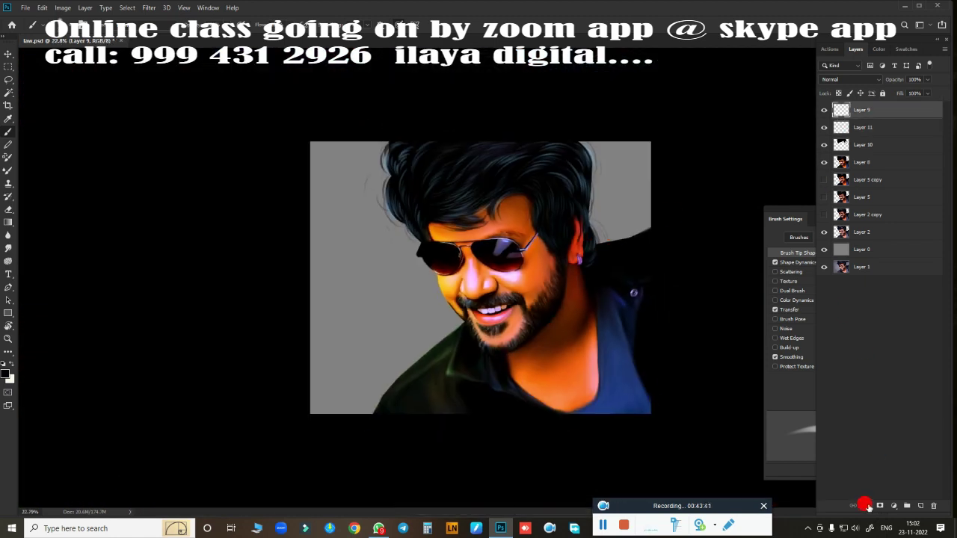
left_click(864, 503)
left_click(882, 478)
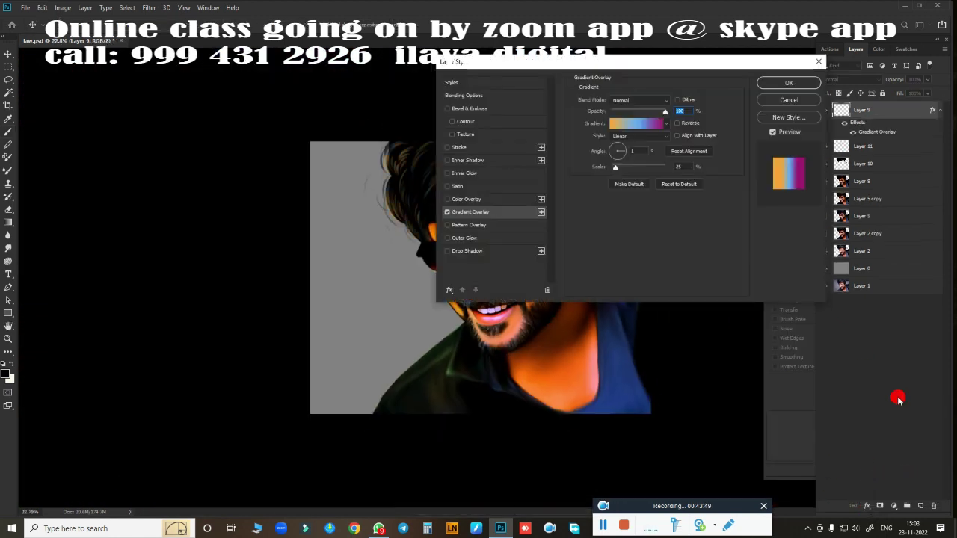
scroll(352, 350, "up", 2)
scroll(352, 349, "down", 2)
scroll(353, 350, "up", 3)
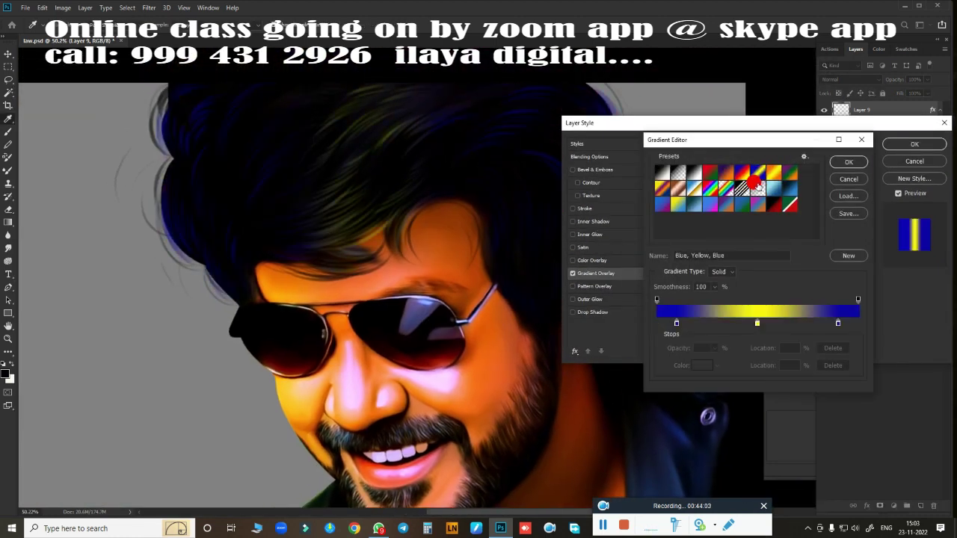
left_click(743, 187)
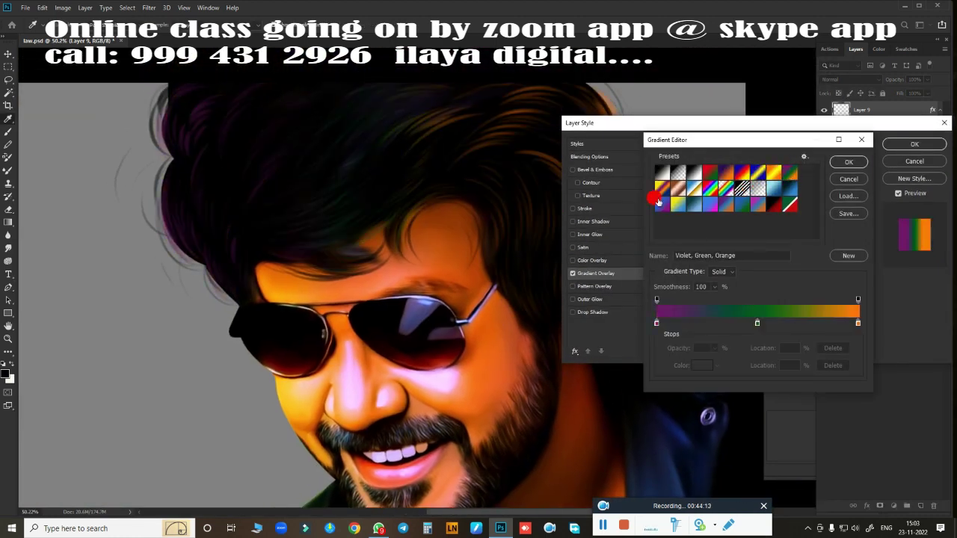
Make the gradient's middle blue and its left stop a pale yellow
scroll(284, 299, "down", 2)
left_click_drag(733, 139, 770, 148)
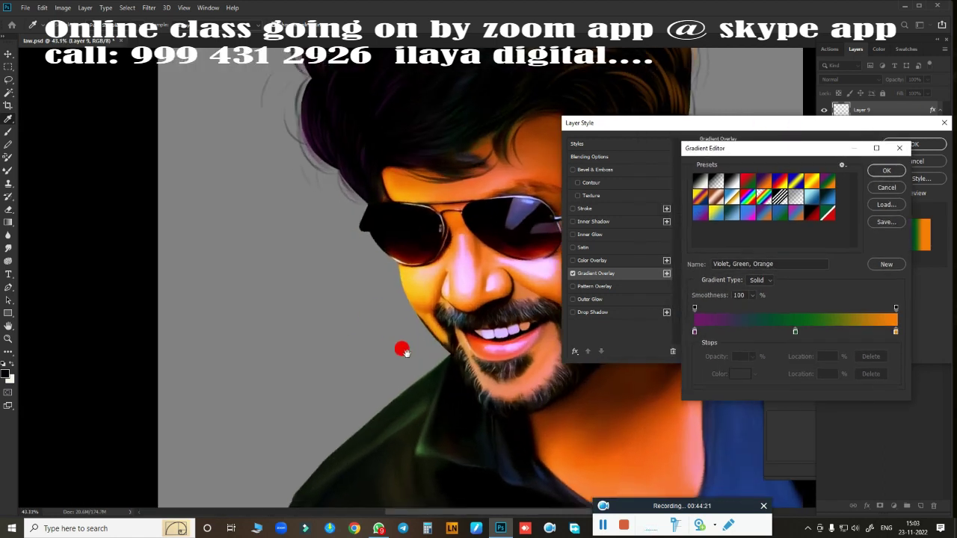
scroll(403, 351, "right", 3)
scroll(441, 374, "up", 2)
left_click(771, 209)
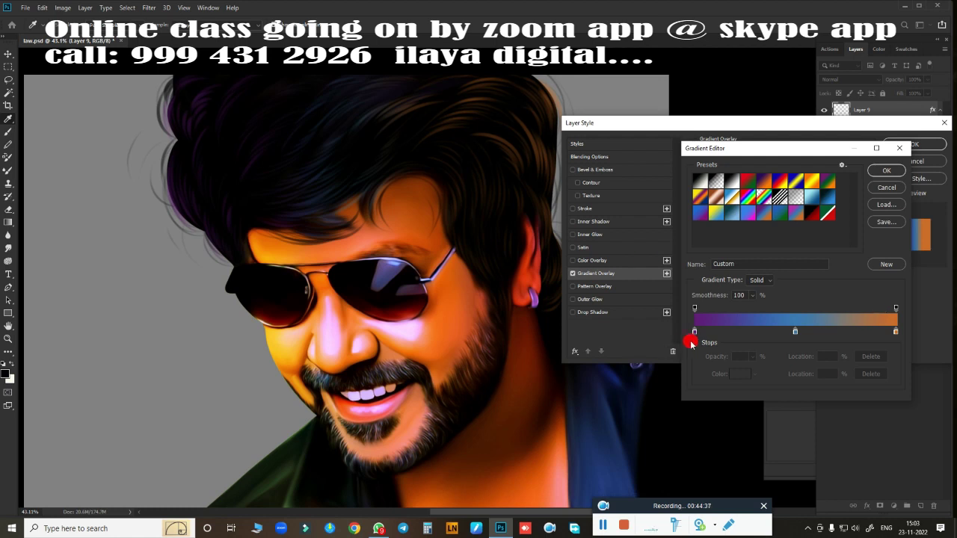
left_click(695, 331)
left_click(739, 372)
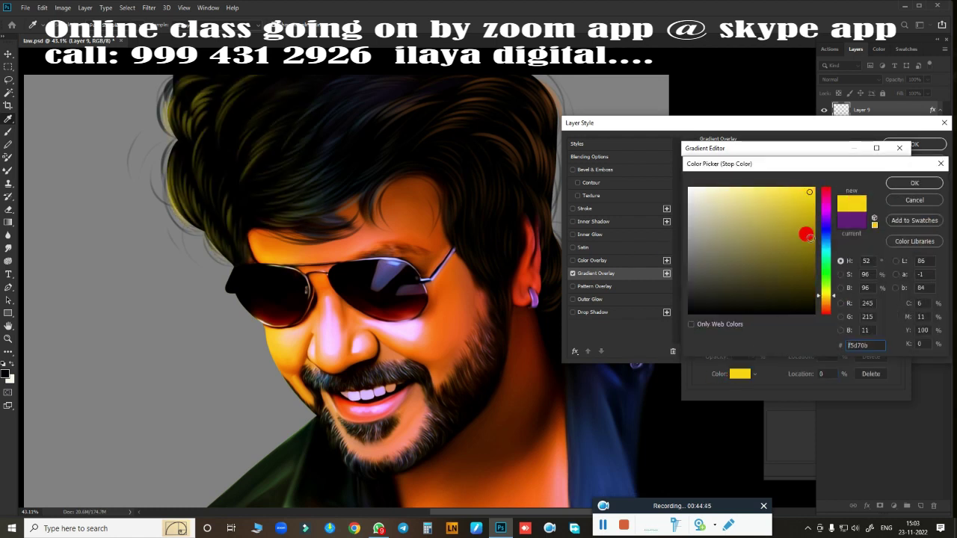
left_click_drag(828, 297, 829, 298)
left_click_drag(784, 196, 773, 197)
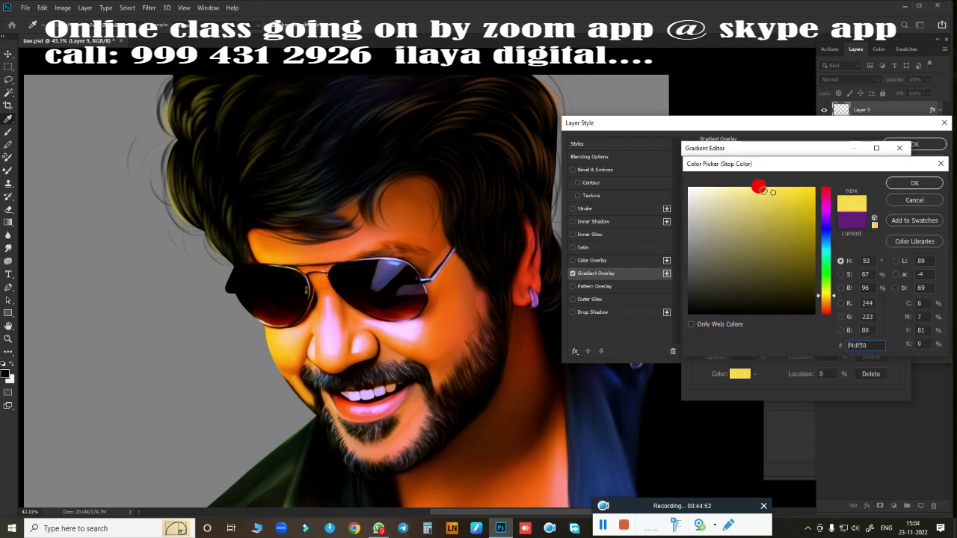
left_click(914, 183)
Set the gradient's right stop to a deep dark red
scroll(523, 307, "down", 1)
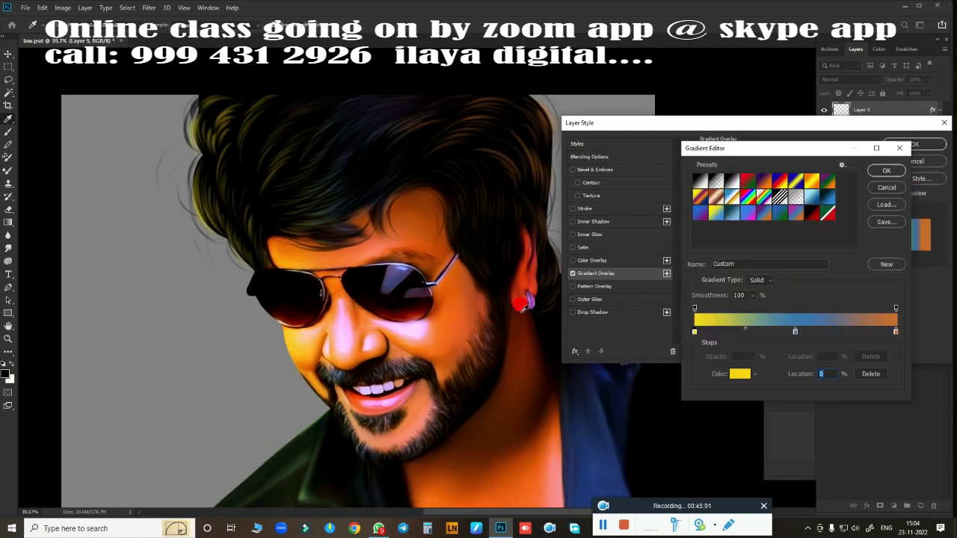
left_click(895, 330)
left_click(741, 374)
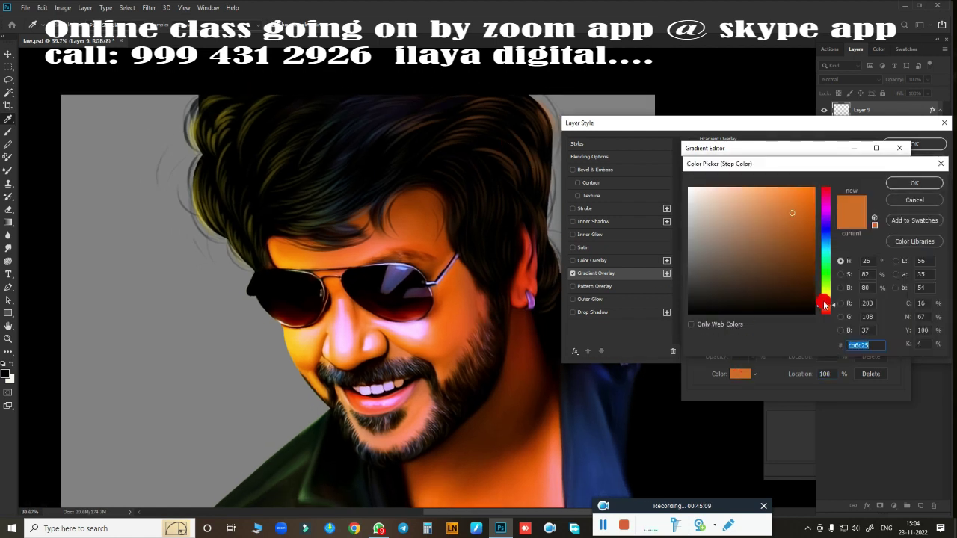
left_click_drag(826, 303, 826, 207)
left_click(781, 256)
mouse_move(778, 260)
left_mouse_down()
mouse_move(805, 278)
mouse_move(783, 206)
left_mouse_up()
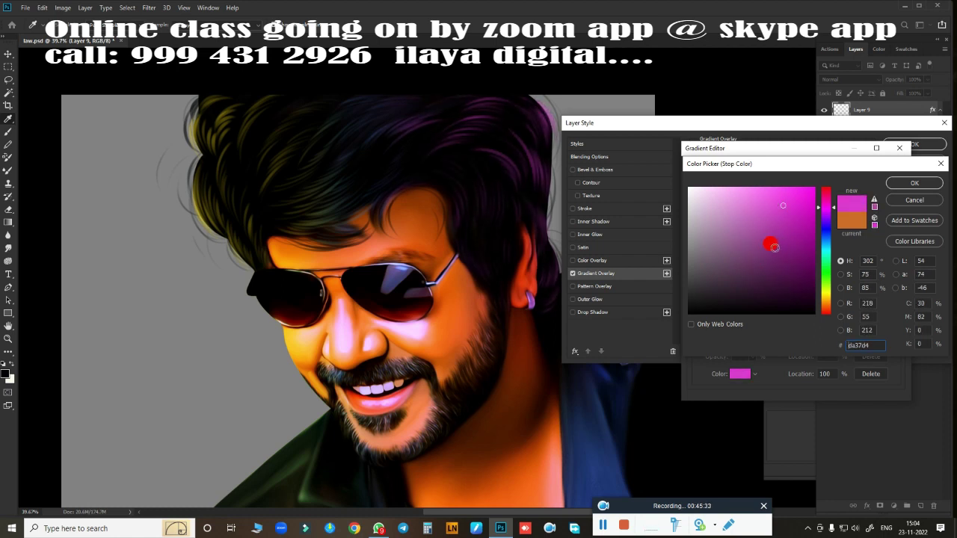
left_click_drag(826, 249, 826, 312)
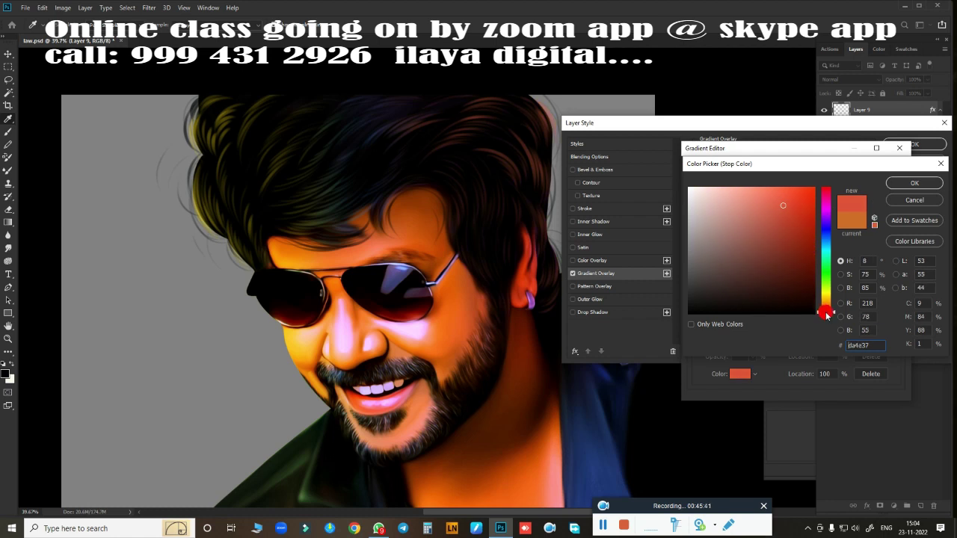
mouse_move(798, 191)
left_mouse_down()
mouse_move(782, 211)
mouse_move(797, 249)
left_mouse_up()
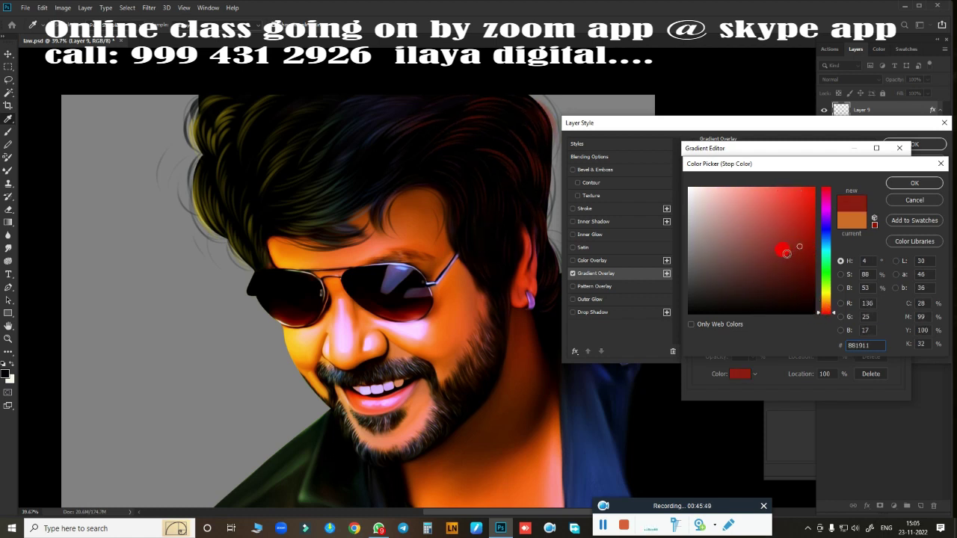
left_click(909, 183)
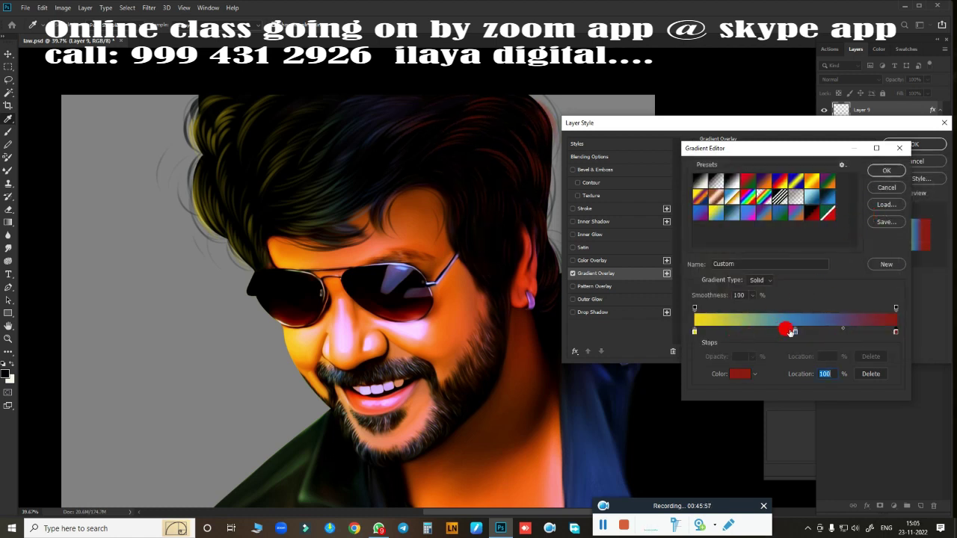
Add another red stop near the right end, shift and recolour the blue stop, and adjust Scale
left_click(883, 331)
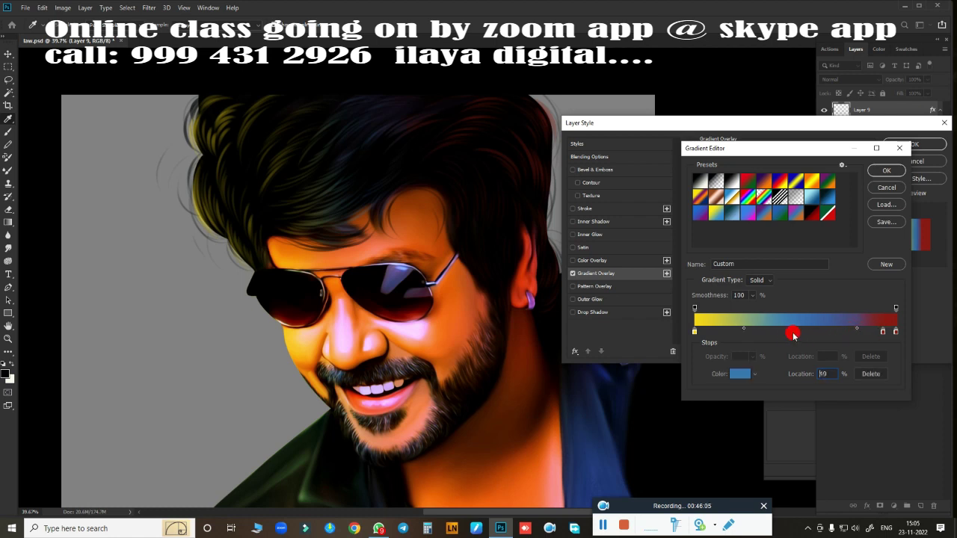
left_click_drag(793, 335, 778, 341)
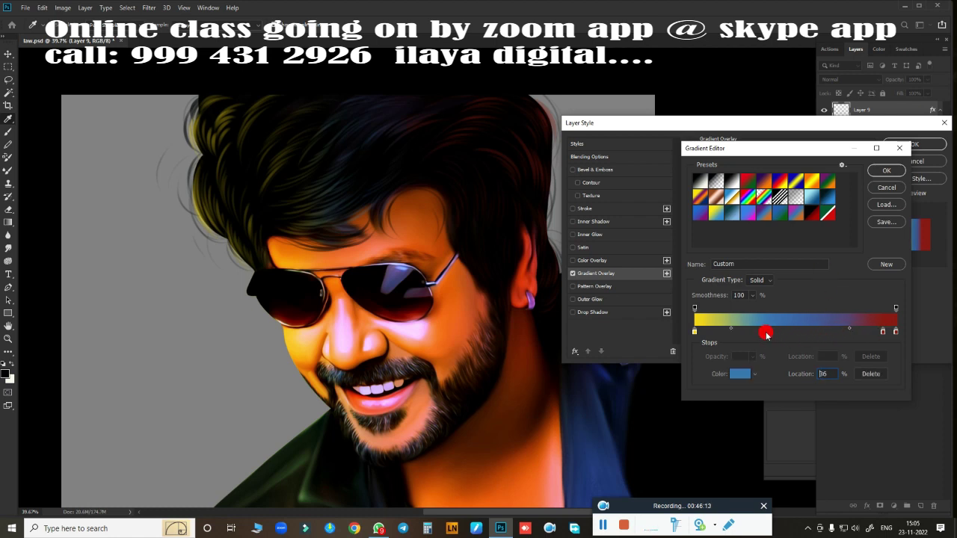
left_click(737, 378)
left_click_drag(763, 188, 748, 188)
key("Return")
key("Return")
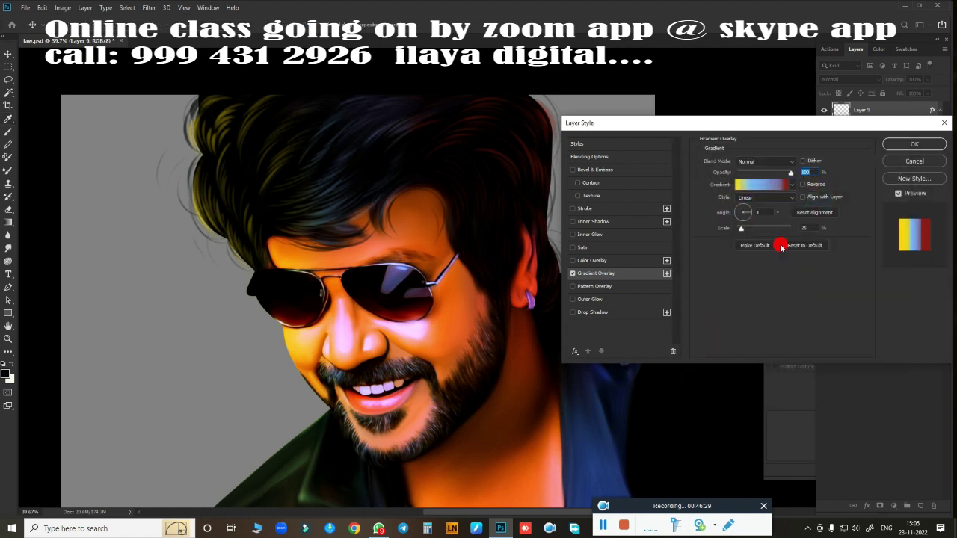
mouse_move(741, 228)
left_mouse_down()
mouse_move(703, 238)
mouse_move(756, 234)
mouse_move(754, 218)
left_mouse_up()
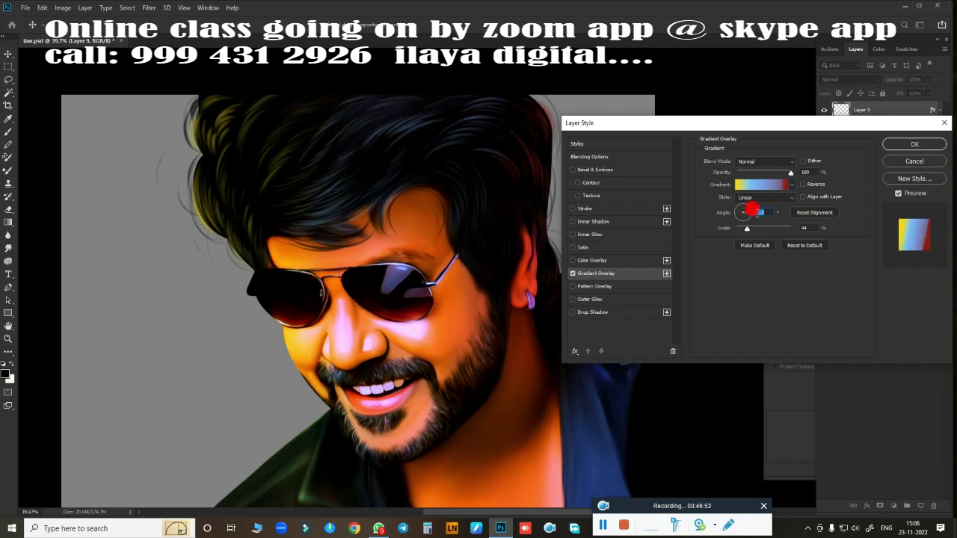
Change the blue stop to a light blue and apply the gradient overlay
left_click(763, 185)
double_click(754, 338)
left_click(775, 194)
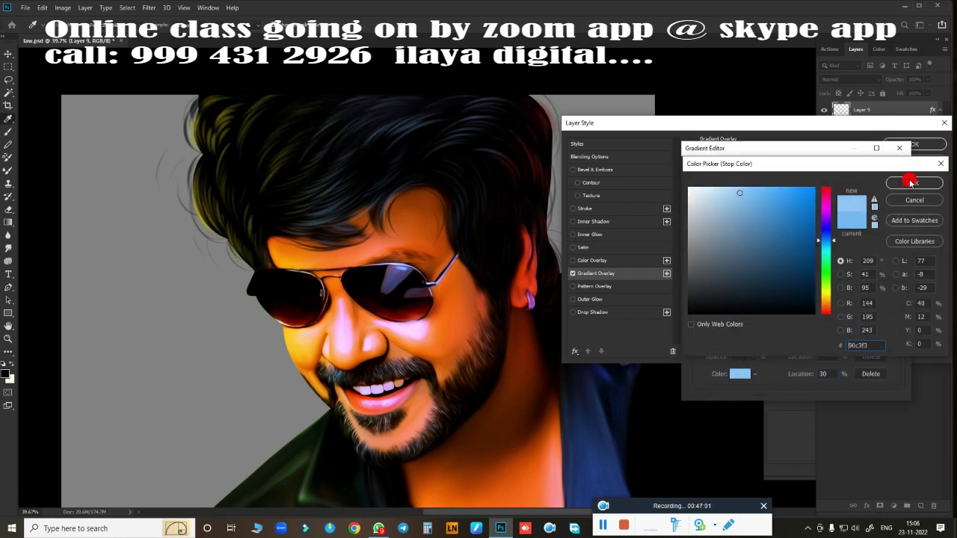
left_click(912, 182)
left_click(886, 172)
left_click(914, 144)
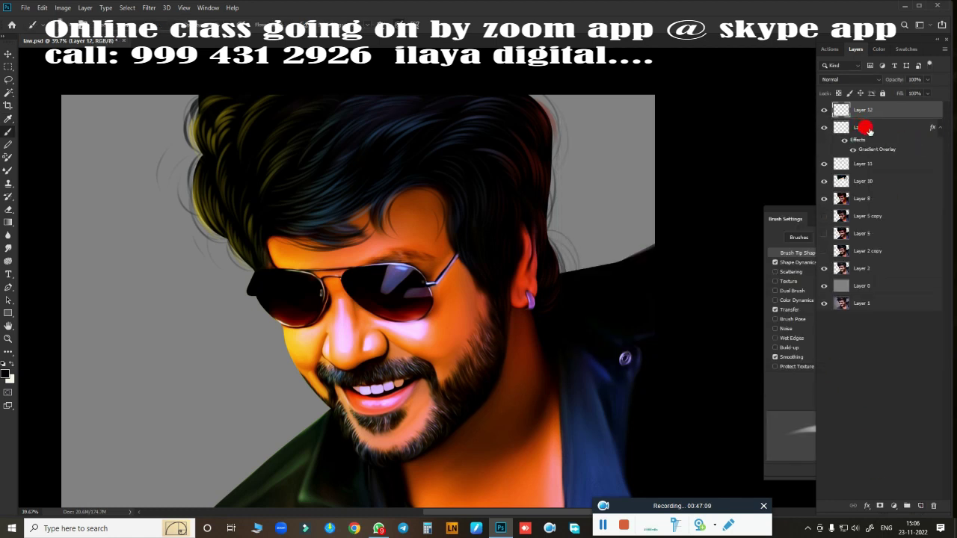
Merge the tinted layer down and apply a Hue/Saturation saturation boost without a hue shift
key("ctrl+e")
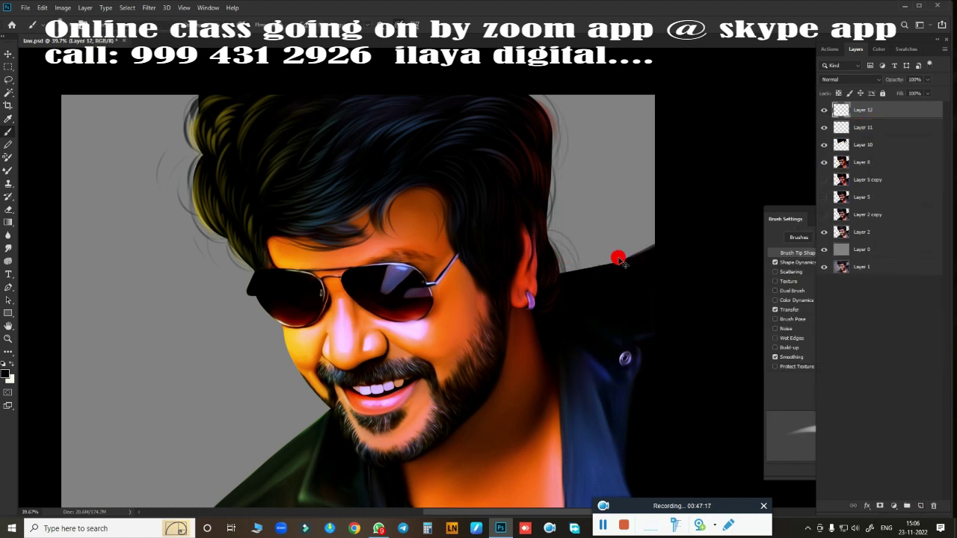
key("ctrl+u")
mouse_move(781, 124)
left_mouse_down()
mouse_move(818, 132)
mouse_move(809, 153)
left_mouse_up()
left_click(881, 96)
key("ctrl+u")
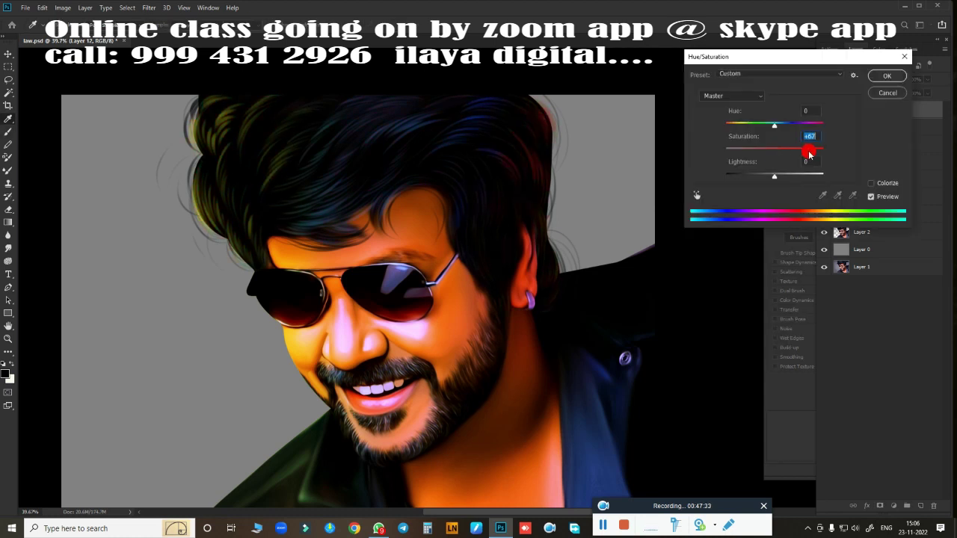
key("Return")
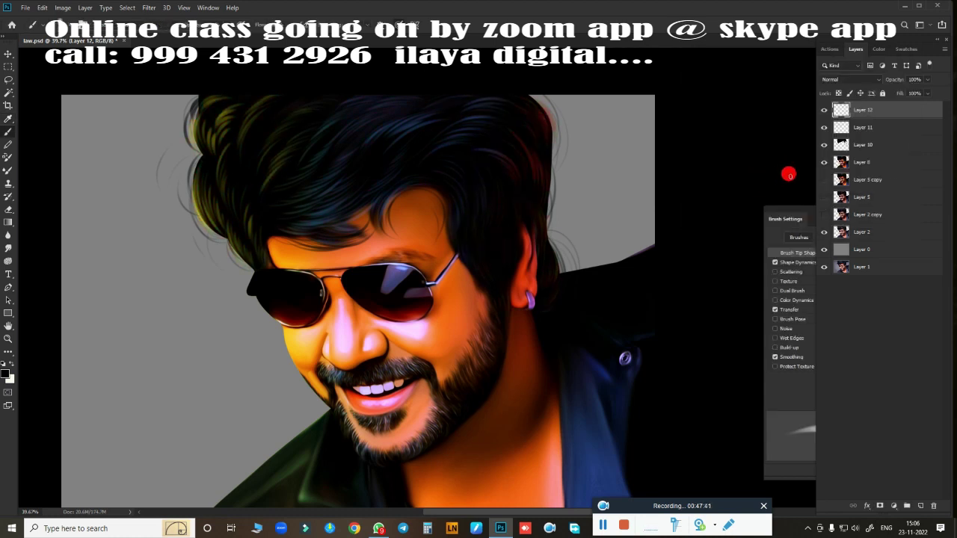
Add a new highlight layer with a larger brush and pale cream as the painting colour
left_click_drag(271, 159, 395, 107)
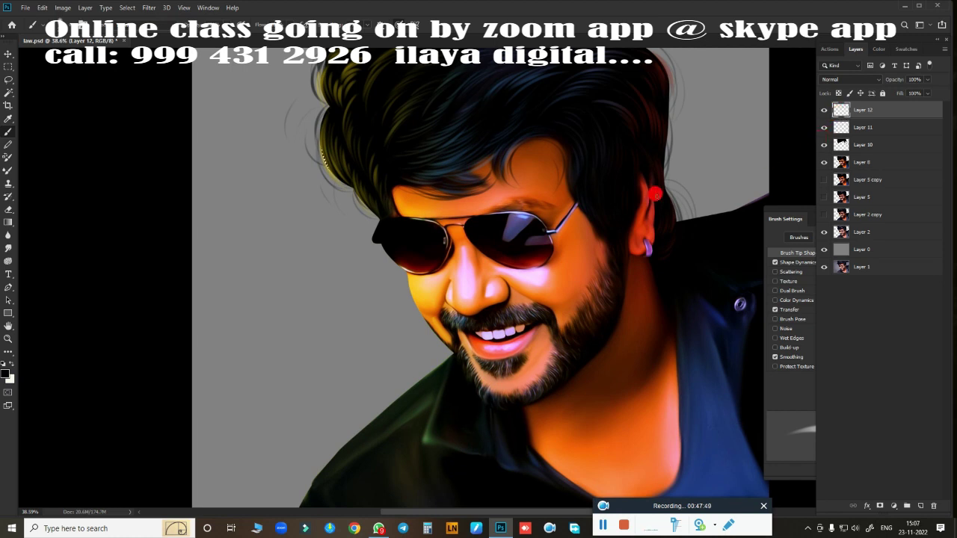
left_click_drag(656, 195, 622, 234)
left_click(922, 507)
right_click(583, 257)
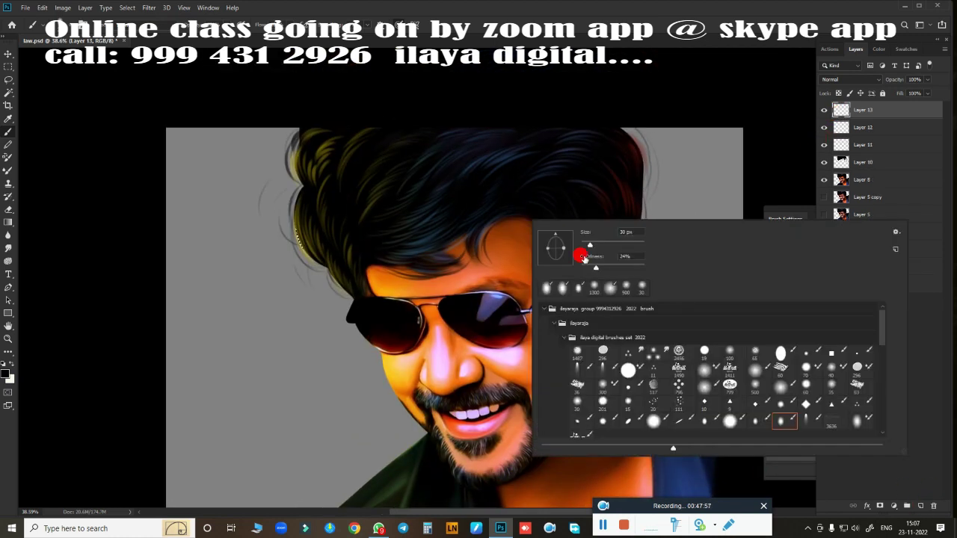
double_click(779, 392)
left_click(6, 371)
left_click(705, 186)
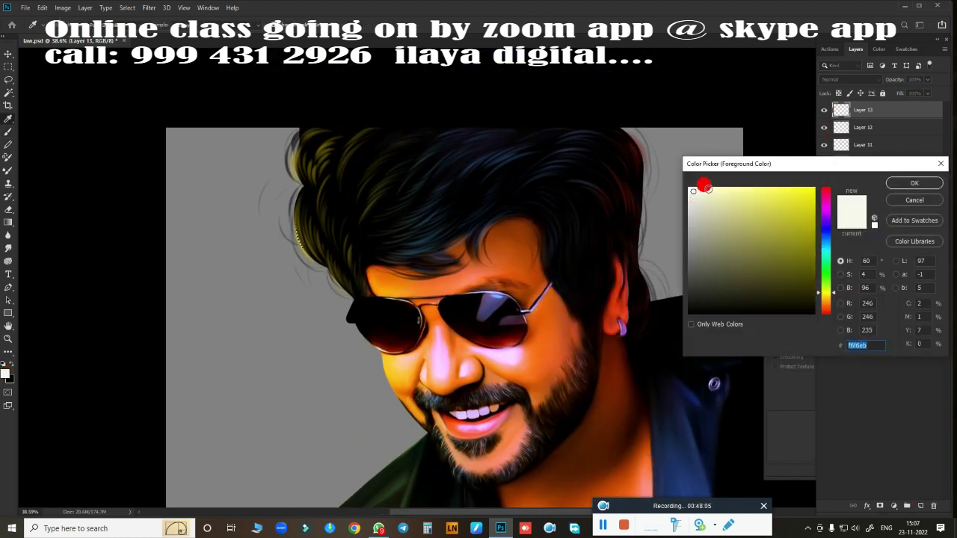
left_click(909, 180)
key("bracketright")
key("bracketright")
key("bracketright")
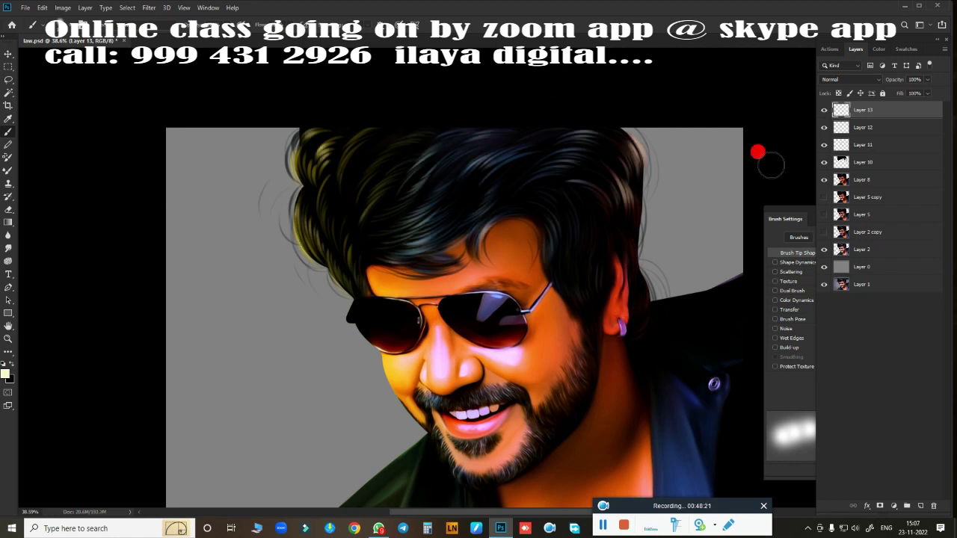
Lower Layer 13's Fill to about 37%, toggling its visibility to compare
left_click(927, 92)
left_click_drag(926, 105, 908, 102)
left_click(824, 110)
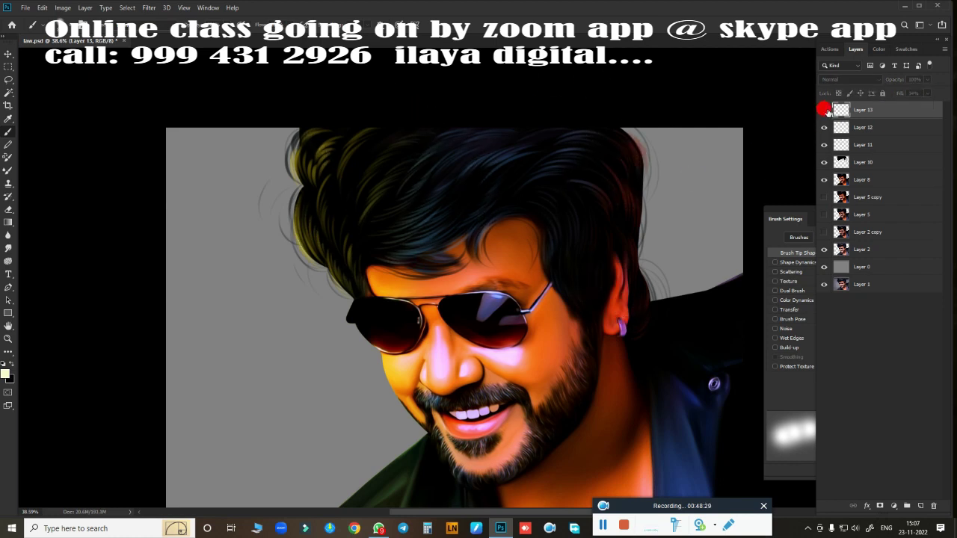
left_click(928, 93)
left_click(860, 118)
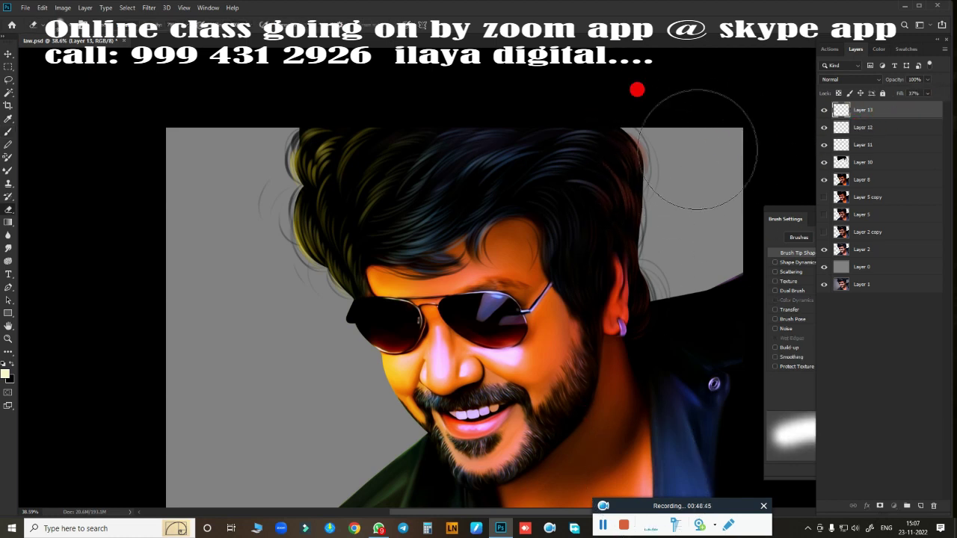
Lasso the hair on Layer 12, feather it 5 px, copy it to Layer 14 and shift its hue
left_click(860, 127)
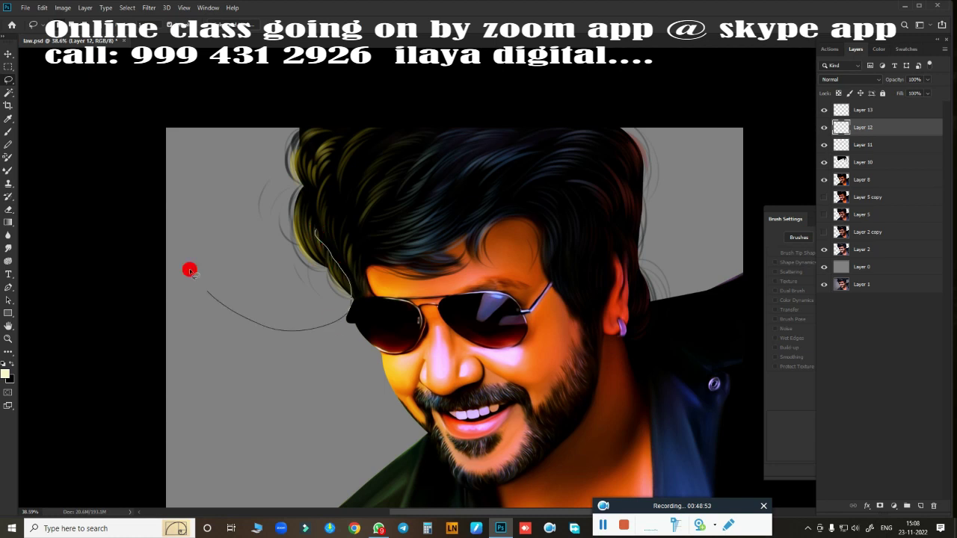
left_click_drag(190, 270, 657, 220)
left_click_drag(446, 134, 321, 172)
key("shift+F6")
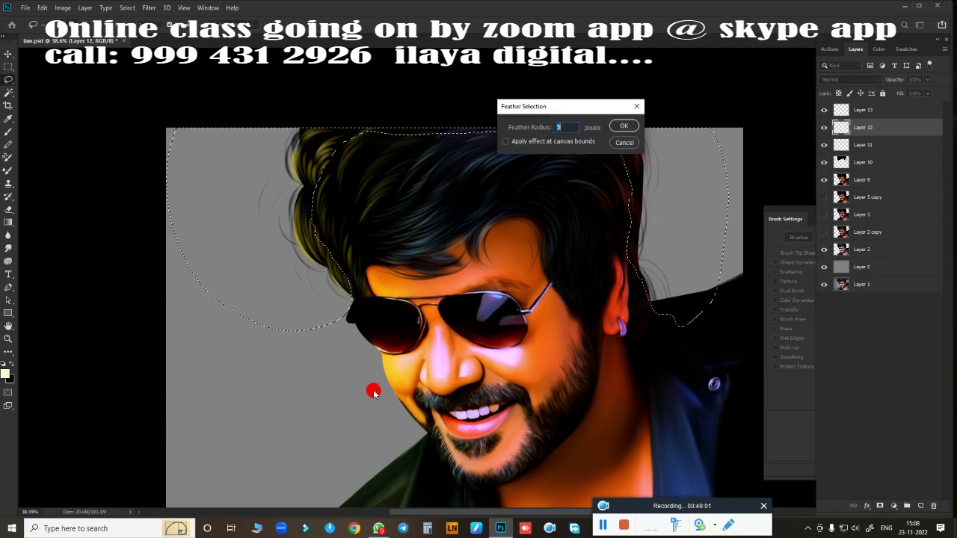
key("Return")
key("ctrl+j")
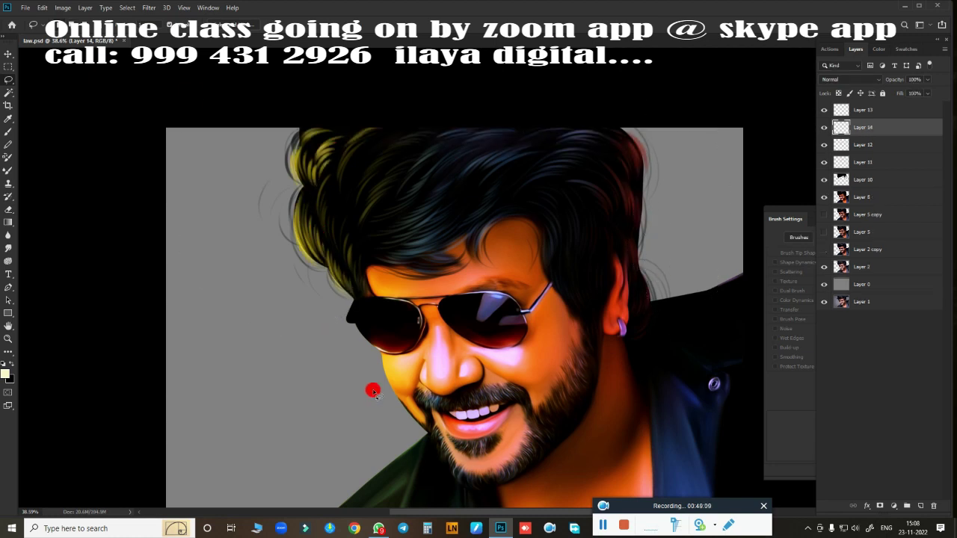
key("ctrl+u")
mouse_move(775, 124)
left_mouse_down()
mouse_move(726, 129)
mouse_move(816, 129)
mouse_move(788, 137)
left_mouse_up()
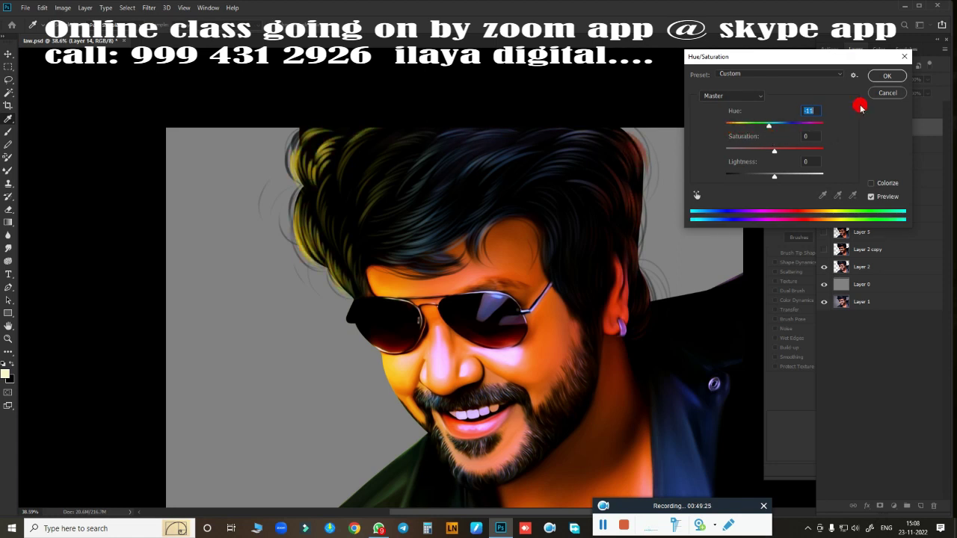
left_click(887, 76)
Group Layer 13 down to Layer 2 copy as Group 1, then duplicate and merge the copy
left_click(864, 110)
left_click(864, 145, "shift")
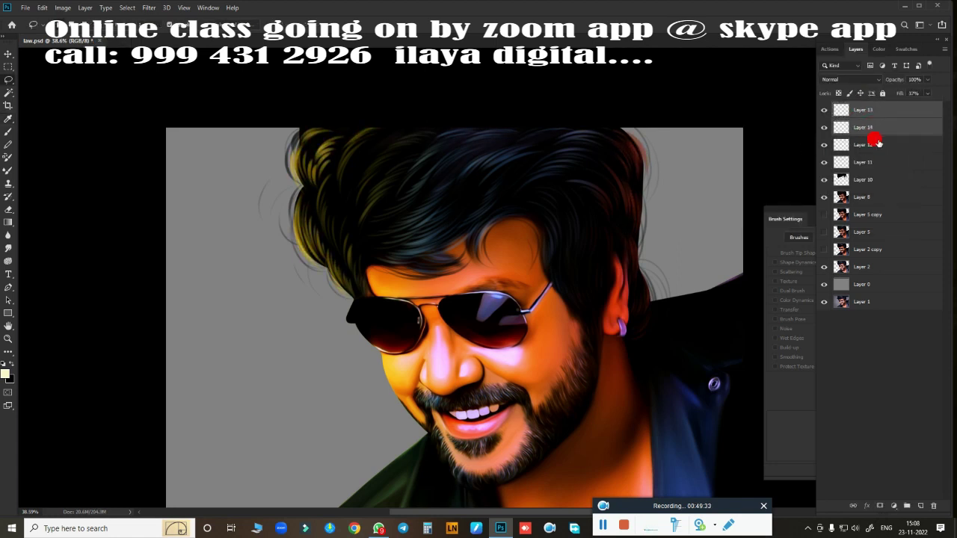
left_click(862, 180, "shift")
left_click(857, 249, "shift")
key("ctrl+g")
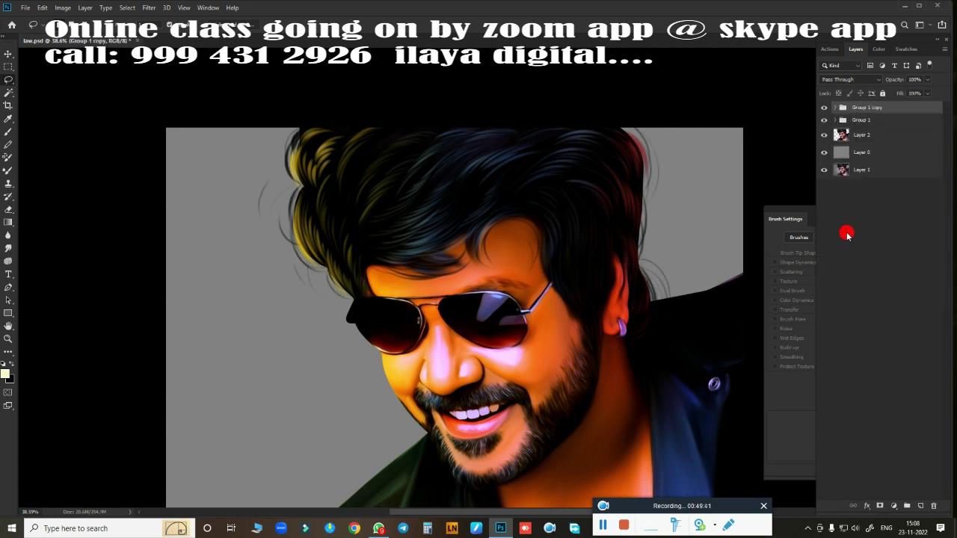
key("ctrl+j")
key("ctrl+e")
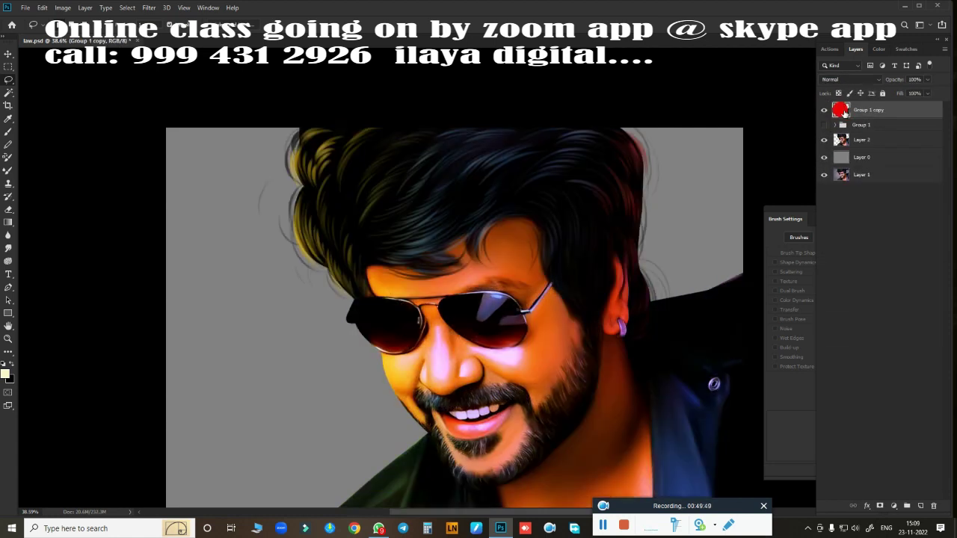
Add new Layer 15, zoom in on the face and set white as the foreground colour
left_click(920, 506)
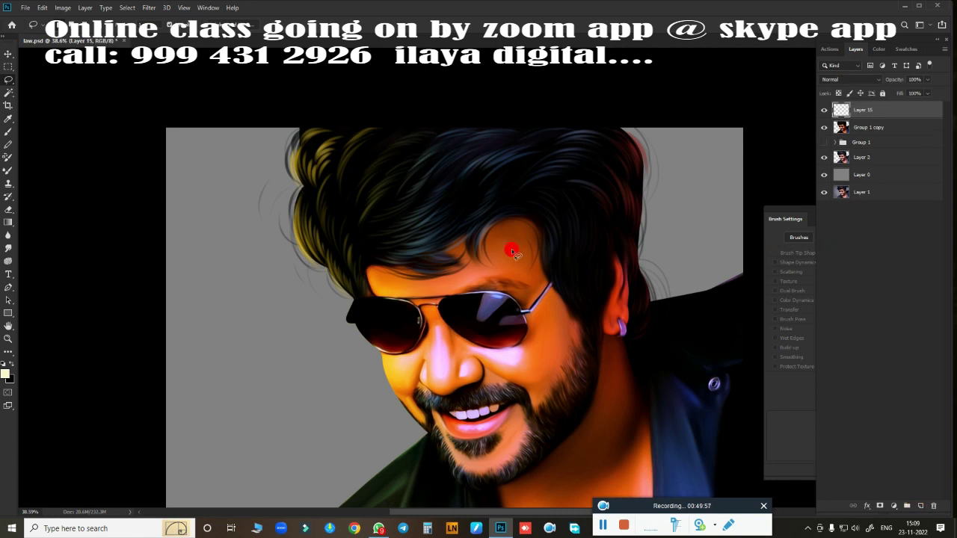
key("ctrl+1")
left_click(5, 373)
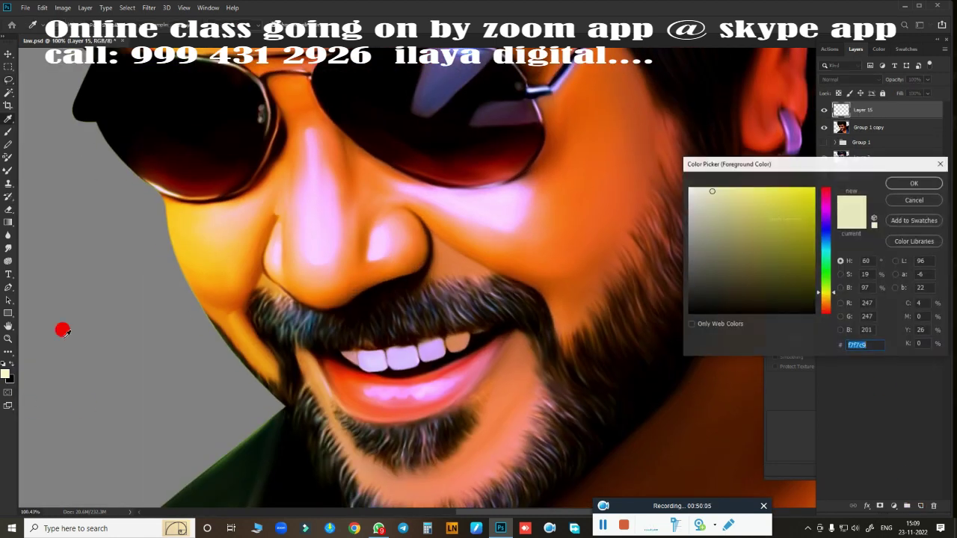
left_click(915, 184)
right_click(352, 241)
left_click(402, 251)
key("Escape")
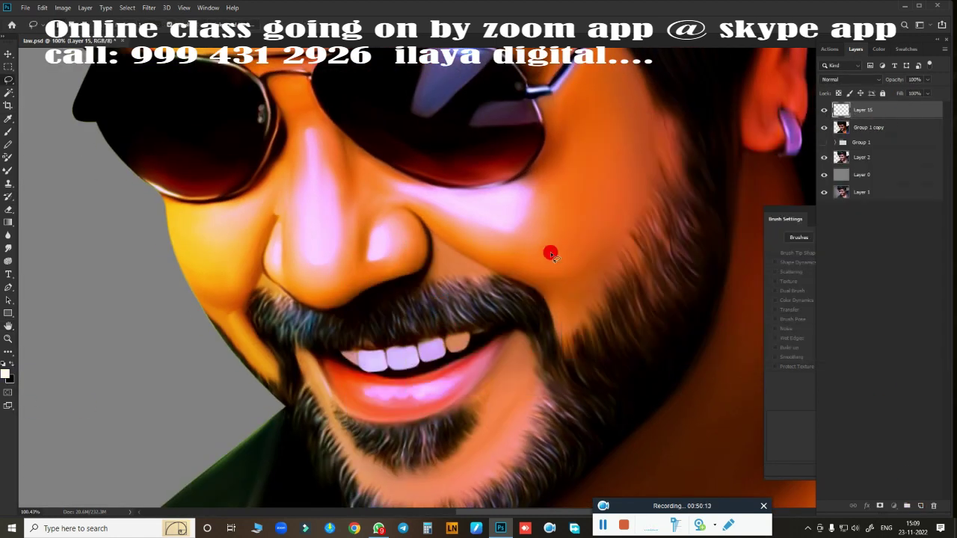
Select the Brush tool with a soft round brush preset
key("b")
right_click(553, 249)
double_click(753, 456)
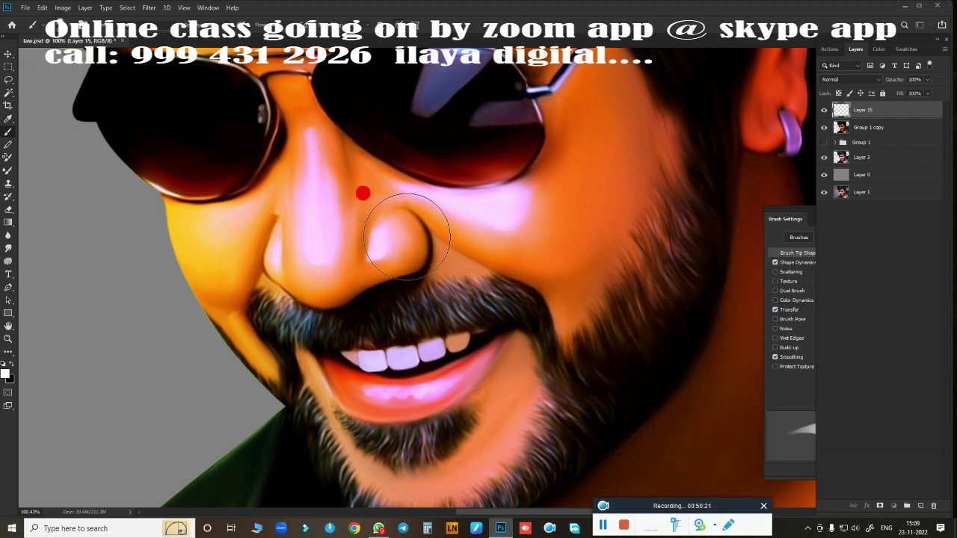
right_click(466, 278)
double_click(573, 474)
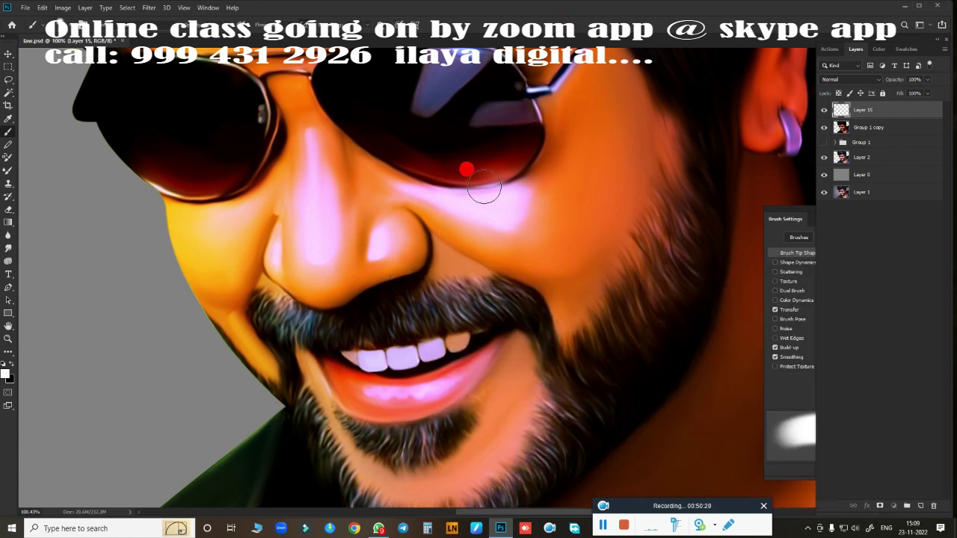
scroll(291, 277, "up", 3)
Paint white highlight strokes on the nose, the cheek band and the mouth corner
left_click_drag(379, 260, 400, 206)
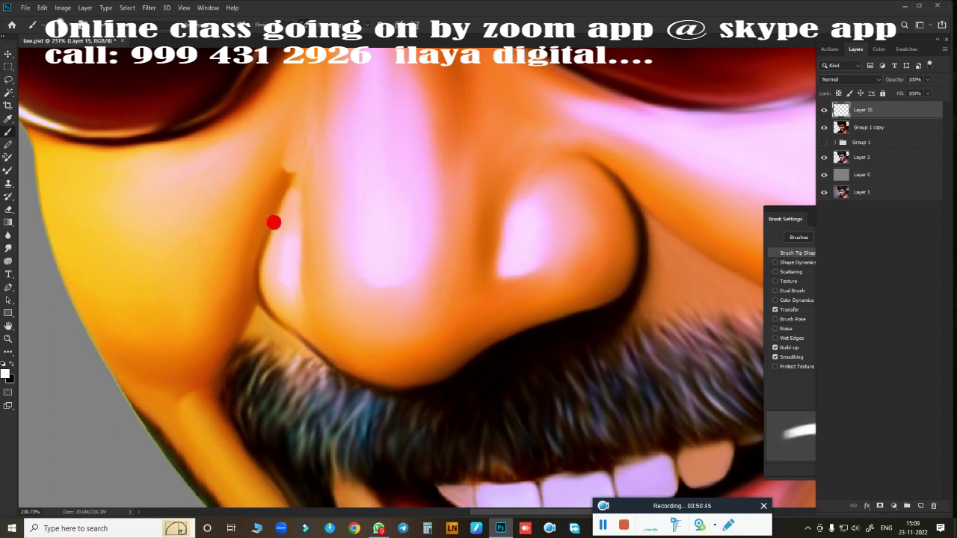
left_click_drag(195, 408, 255, 471)
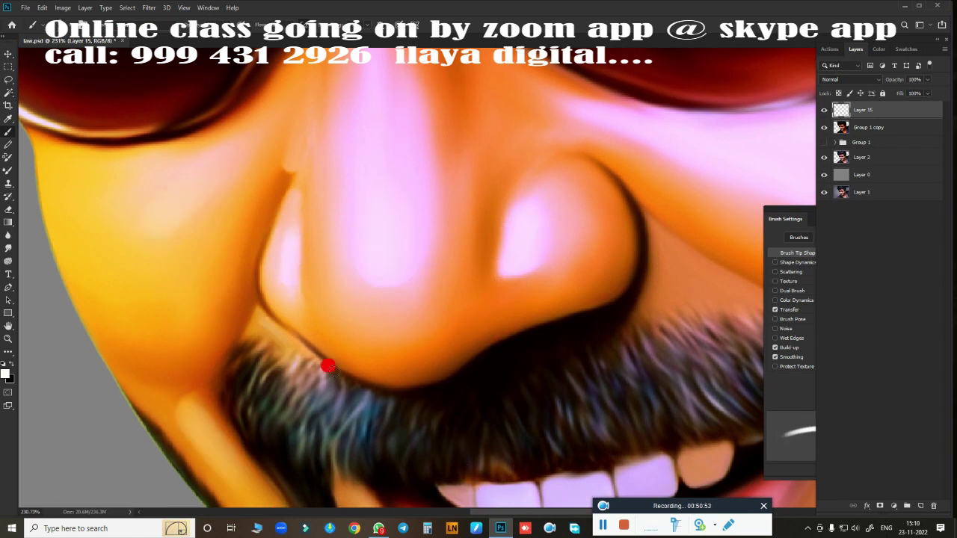
scroll(327, 364, "down", 3)
scroll(404, 276, "down", 3)
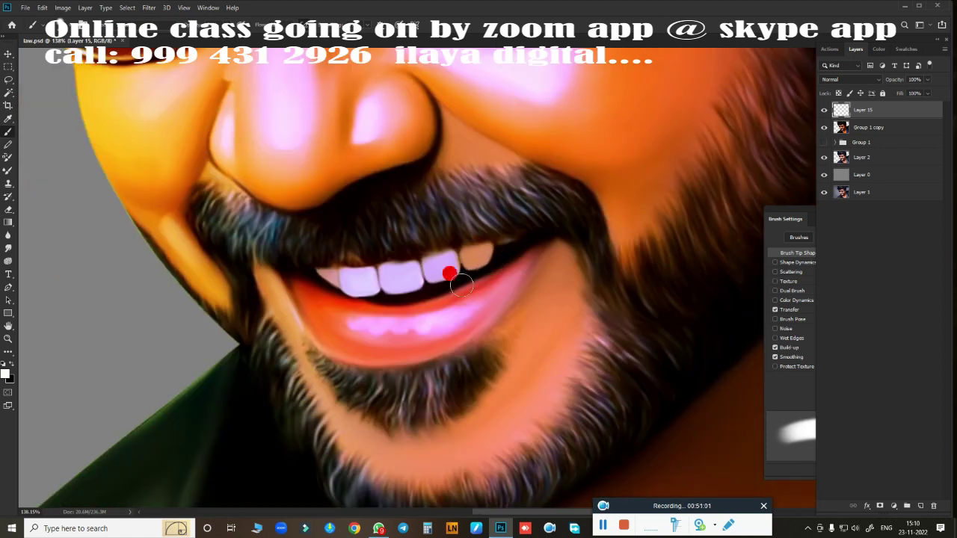
left_click_drag(554, 246, 518, 301)
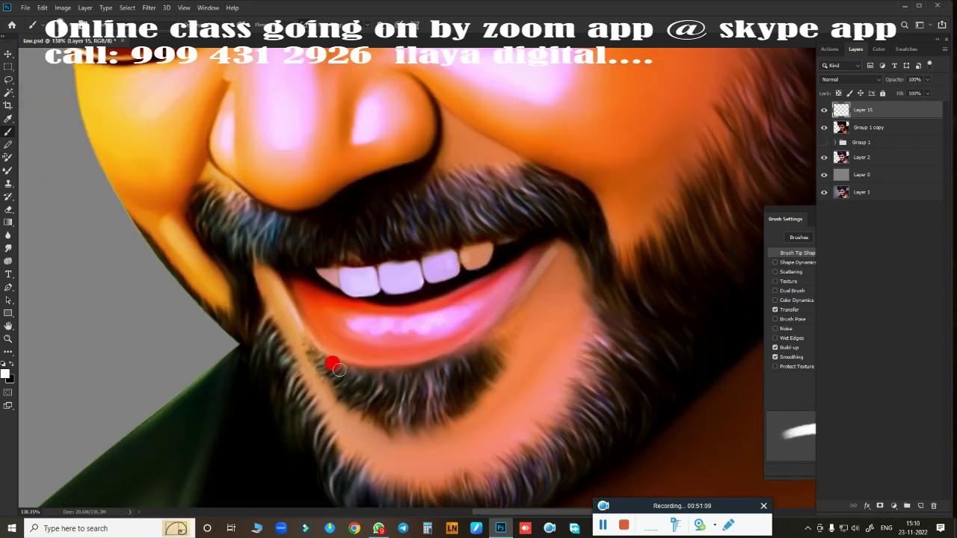
scroll(523, 430, "up", 4)
scroll(565, 344, "up", 3)
scroll(563, 299, "up", 4)
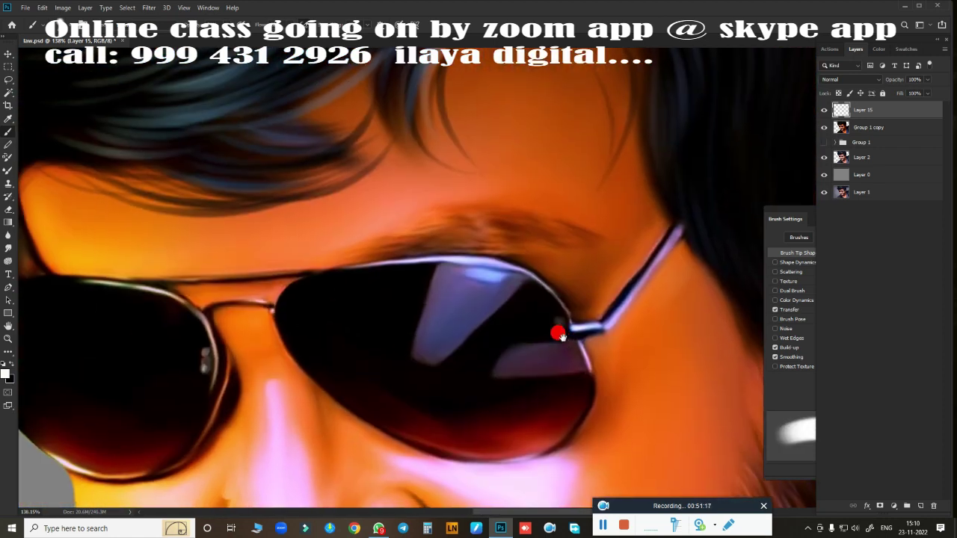
scroll(277, 188, "left", 5)
scroll(441, 246, "down", 2)
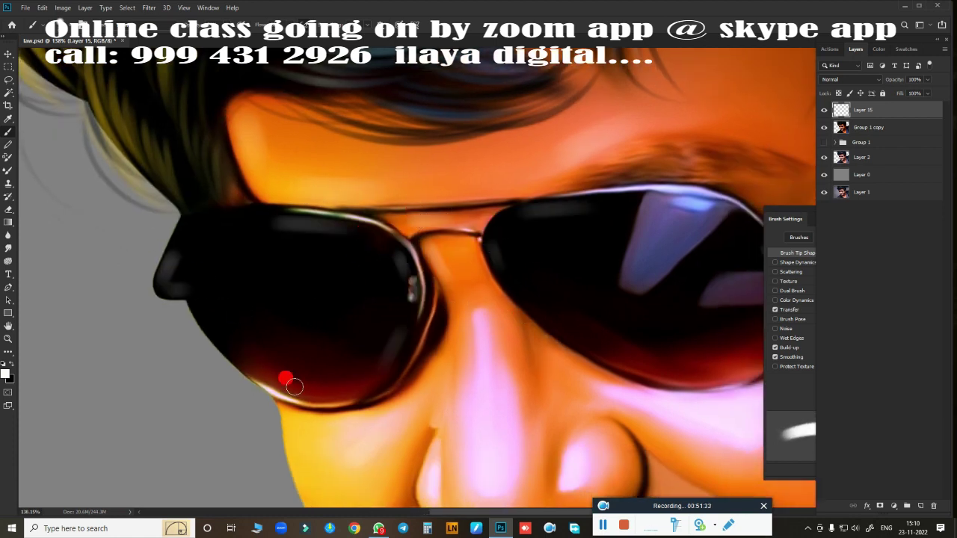
scroll(470, 269, "right", 5)
scroll(470, 270, "down", 2)
scroll(284, 224, "right", 2)
scroll(486, 246, "right", 3)
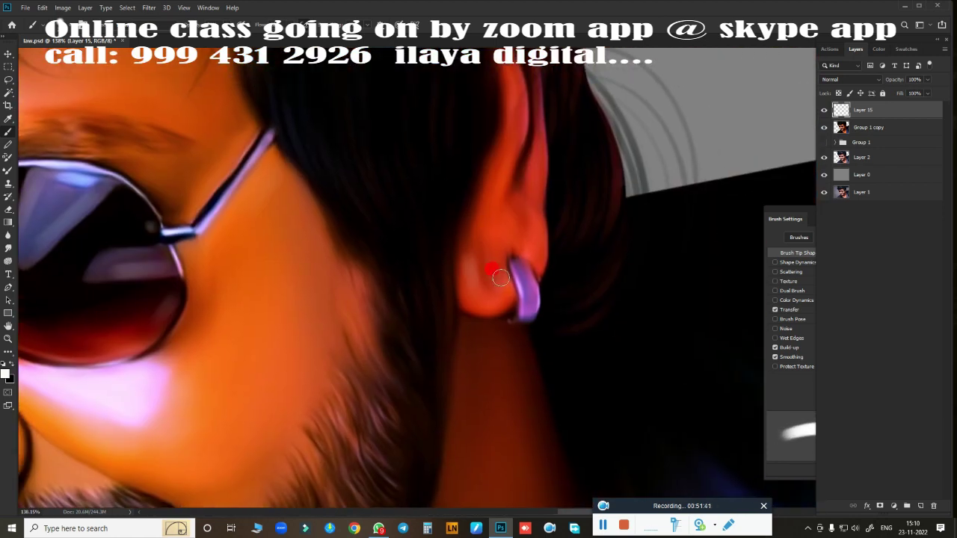
scroll(516, 236, "up", 4)
scroll(516, 236, "down", 3, "alt")
scroll(582, 264, "down", 2)
scroll(474, 382, "down", 3, "alt")
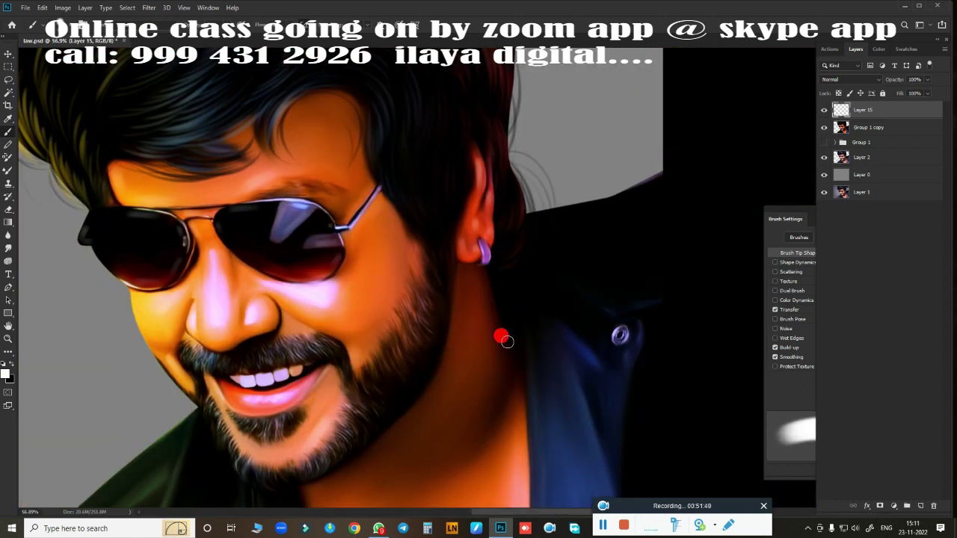
scroll(478, 457, "down", 3)
scroll(479, 457, "left", 1)
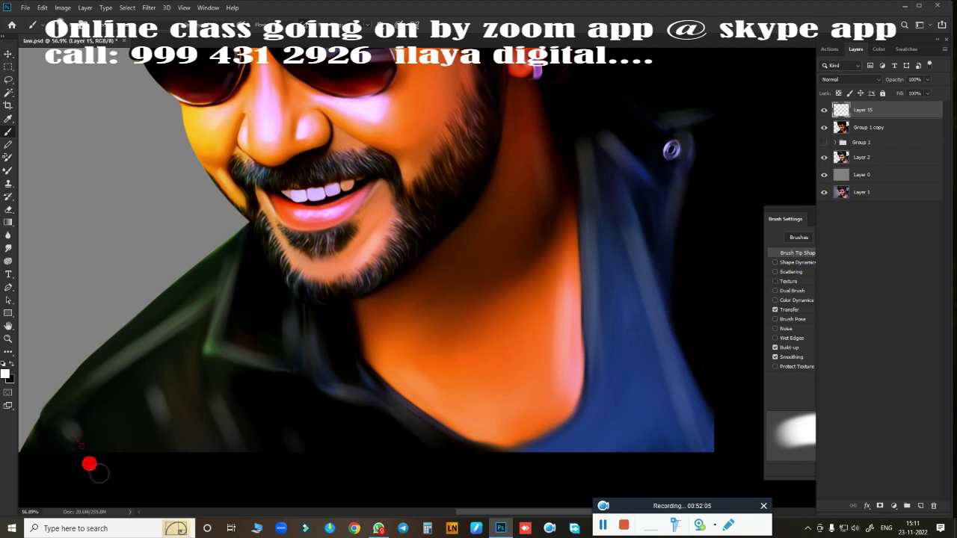
scroll(546, 212, "up", 3)
scroll(546, 213, "right", 1)
scroll(726, 261, "down", 3, "alt")
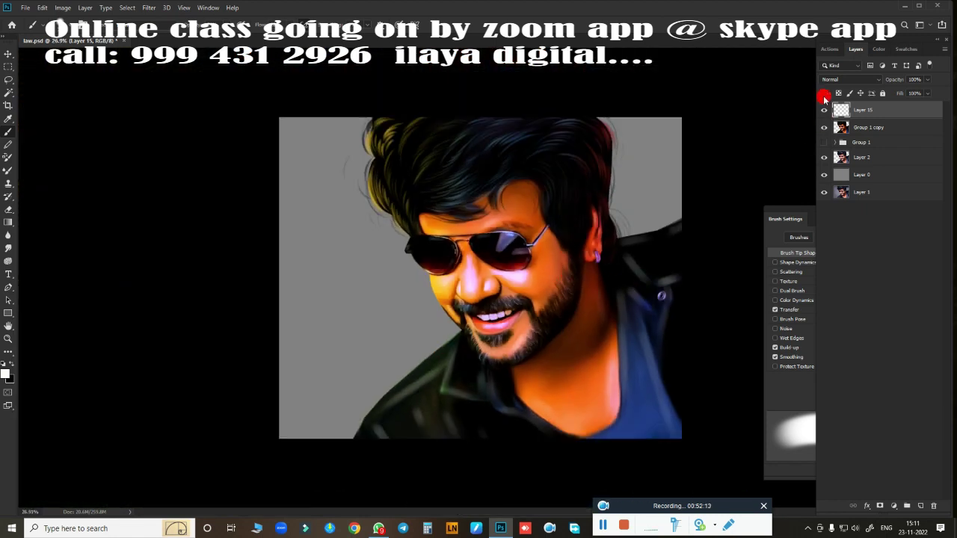
Lower Layer 15's fill, merge the highlights into the portrait and check Image Size
left_click(824, 110)
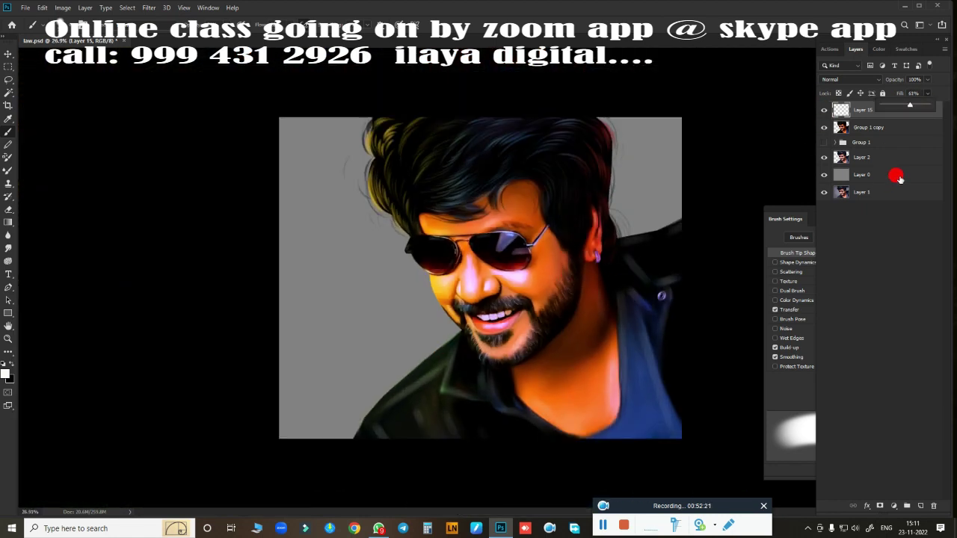
left_click(875, 127, "shift")
key("ctrl+e")
scroll(671, 167, "up", 1, "alt")
key("ctrl+alt+i")
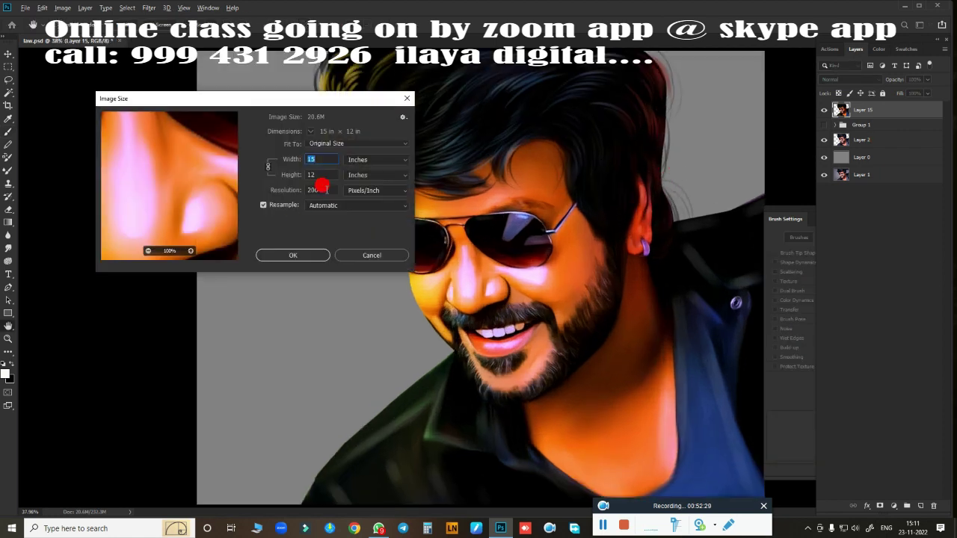
key("Escape")
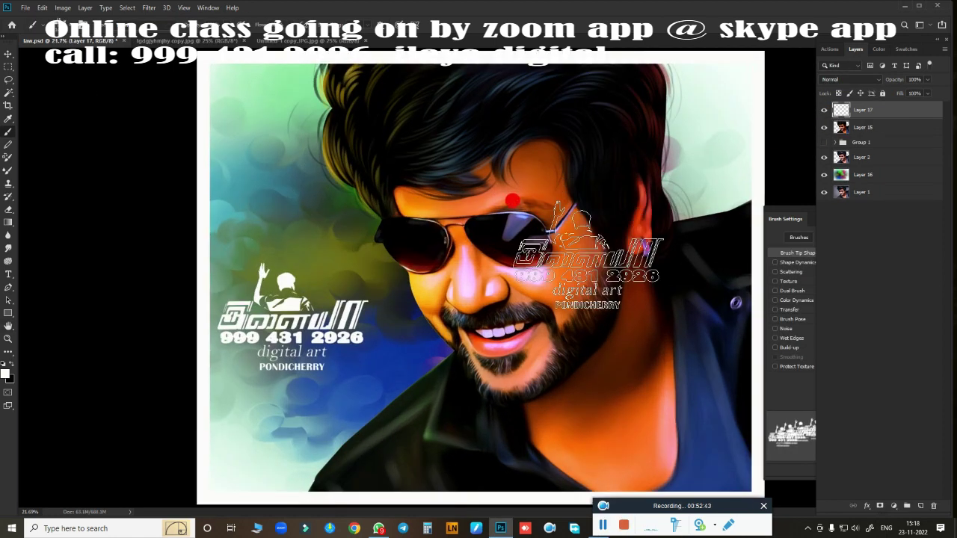
With the Move tool active, toggle Layer 15 to compare the painting against the original photo
key("v")
left_click(824, 128)
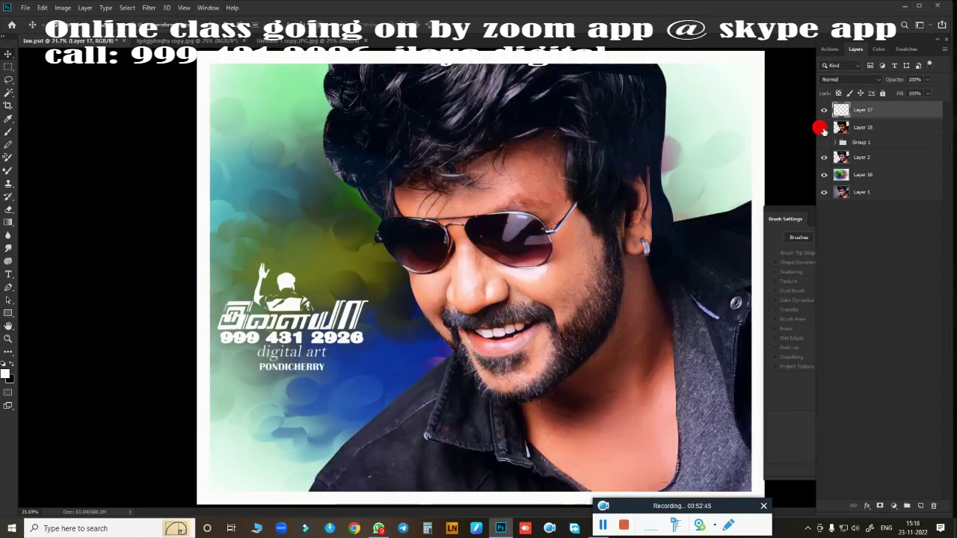
left_click(824, 128)
left_click(824, 128)
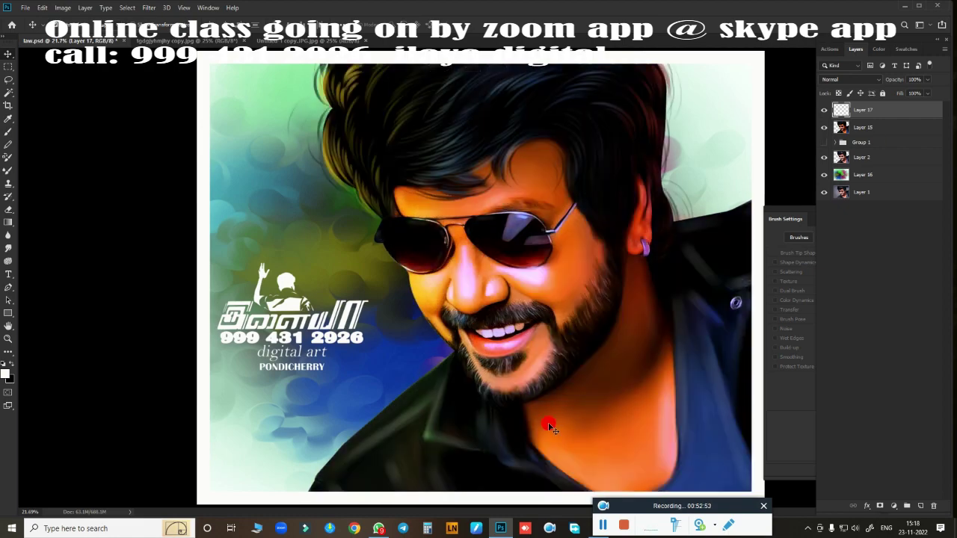